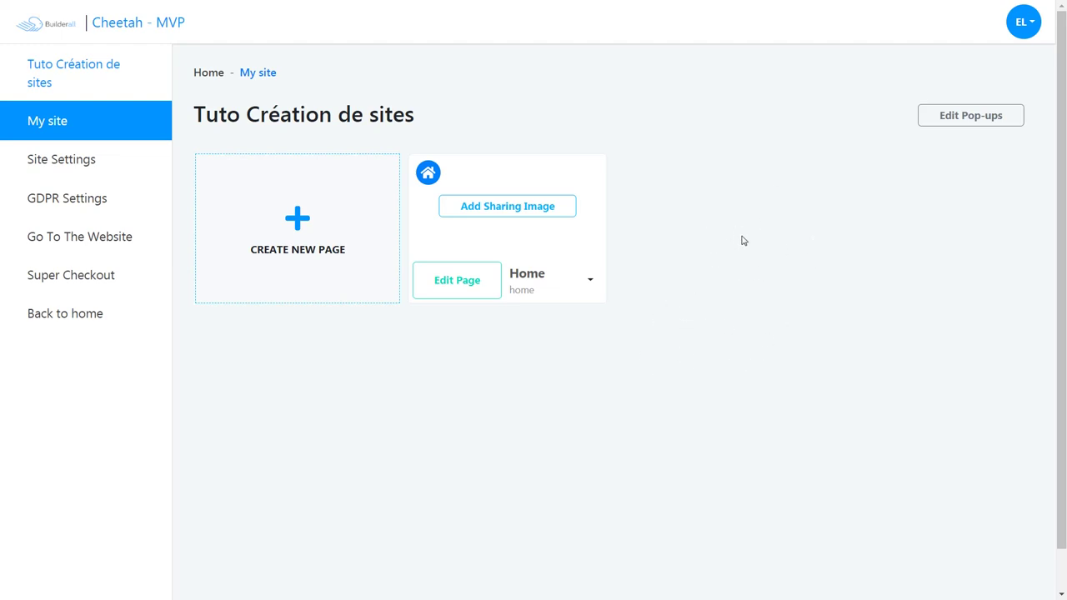
Open the site's Home page in the page editor.
{"action": "left_click", "coordinate": [460, 285]}
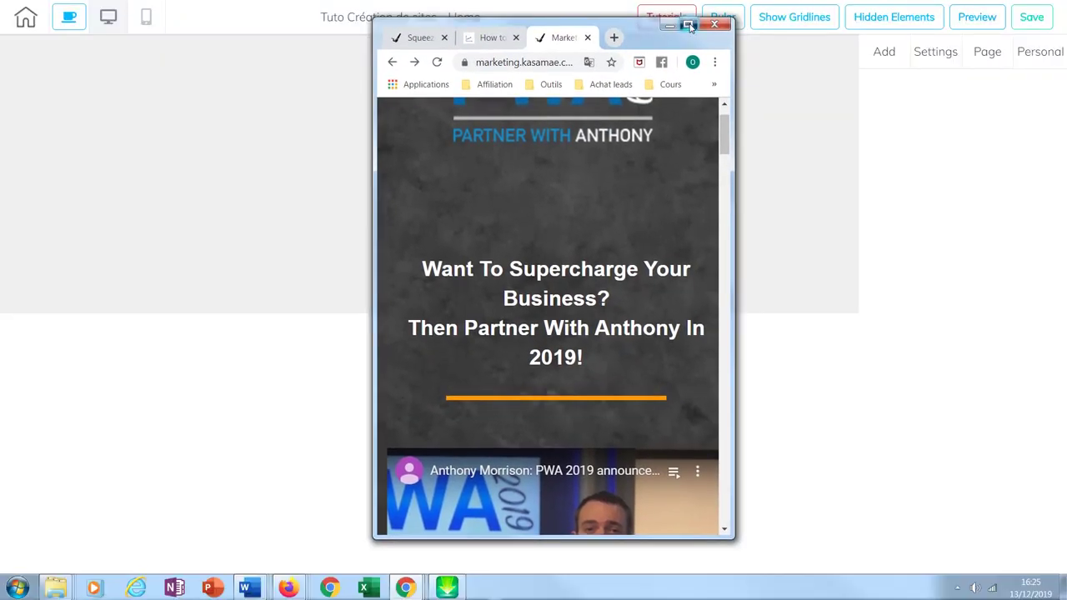
Switch to the maximized browser window and examine the layouts of the squeeze page template and the Digital Marketing mastermind opt-in page.
{"action": "double_click", "coordinate": [689, 27]}
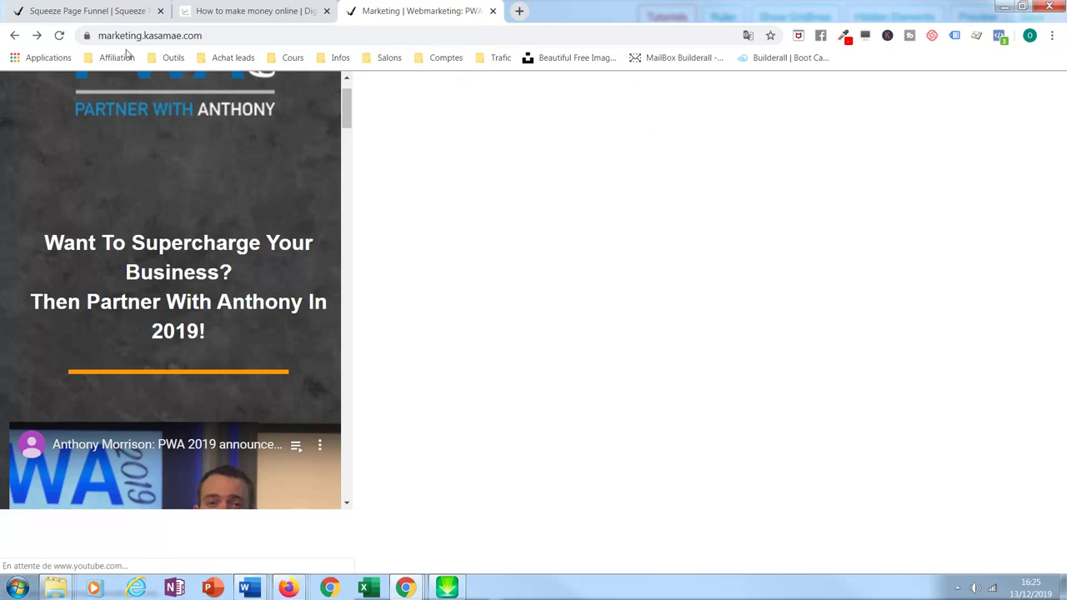
{"action": "left_click", "coordinate": [107, 14]}
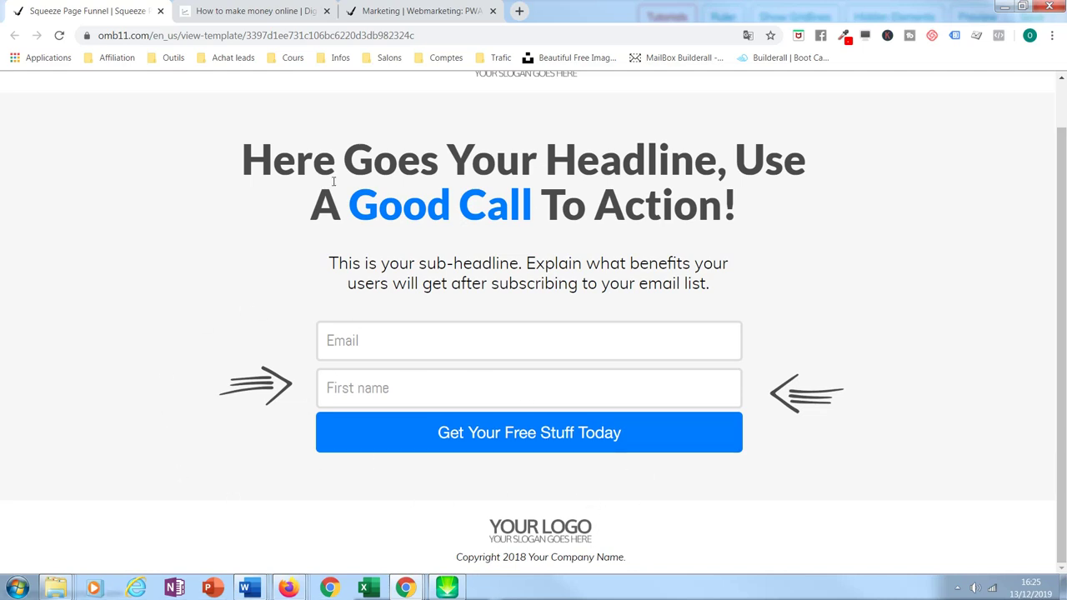
{"action": "left_click", "coordinate": [259, 11]}
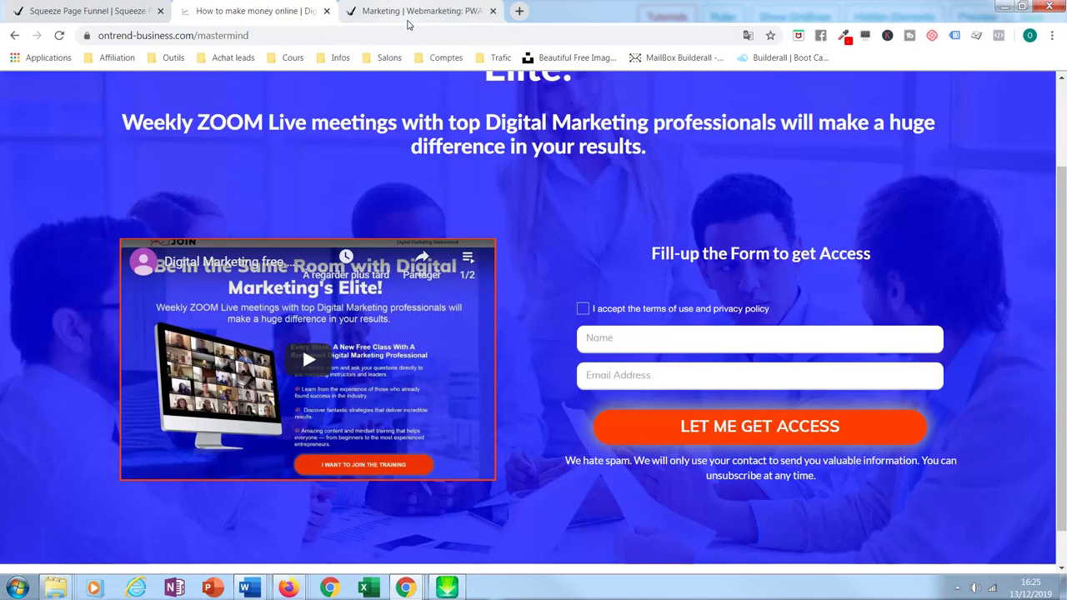
{"action": "left_click_drag", "start_coordinate": [1057, 225], "coordinate": [1050, 114]}
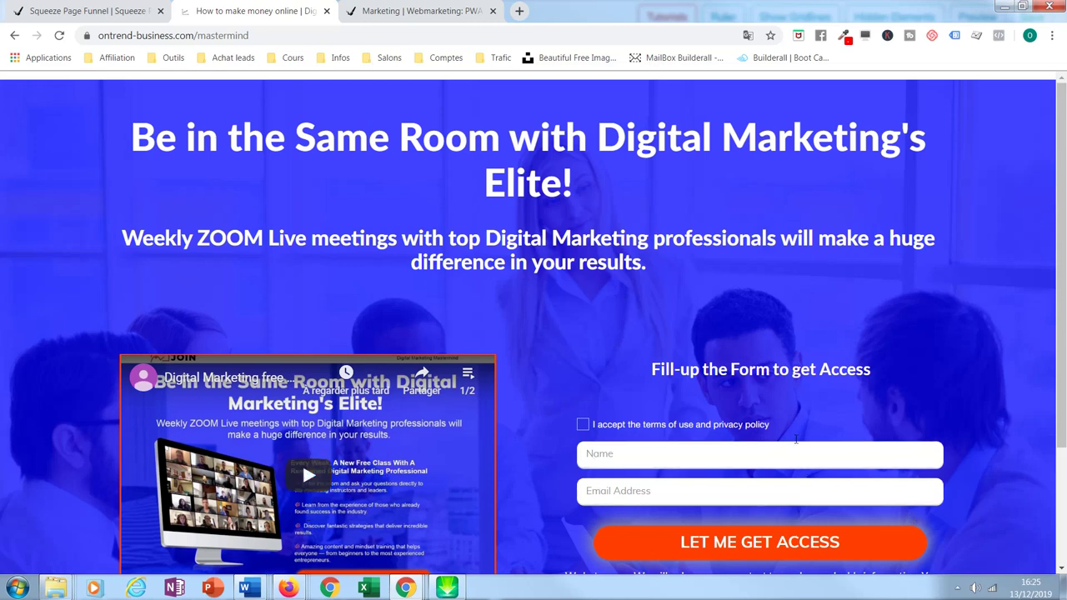
{"action": "scroll", "coordinate": [961, 344], "scroll_direction": "down", "scroll_amount": 2}
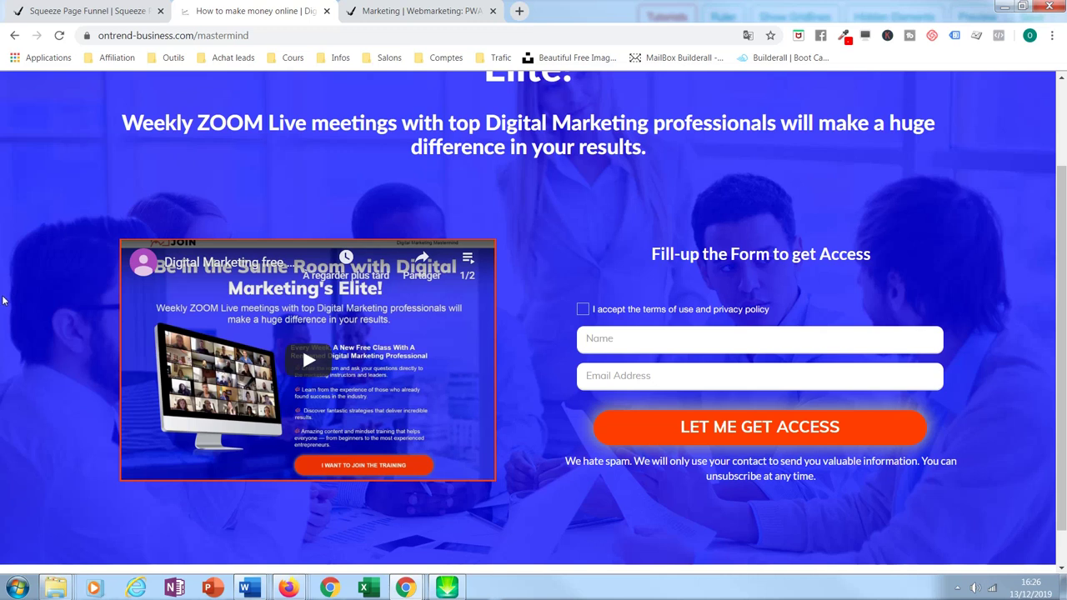
{"action": "scroll", "coordinate": [3, 300], "scroll_direction": "down", "scroll_amount": 1}
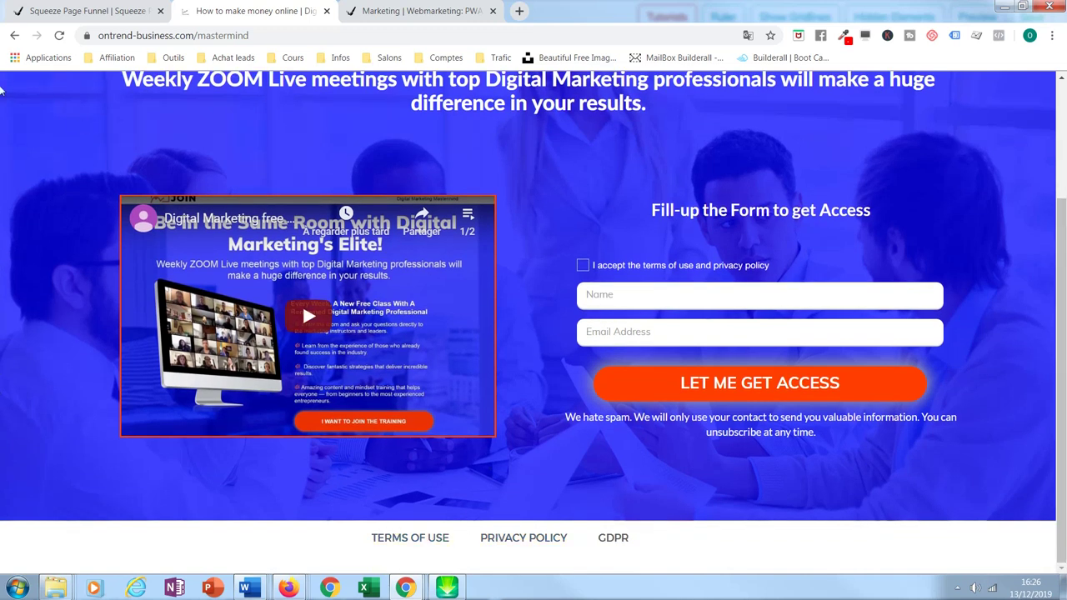
Examine the PWA 2019 capture page from its headline to the bonus e-book, dismissing the recorder error, and return to the page editor.
{"action": "left_click", "coordinate": [421, 11]}
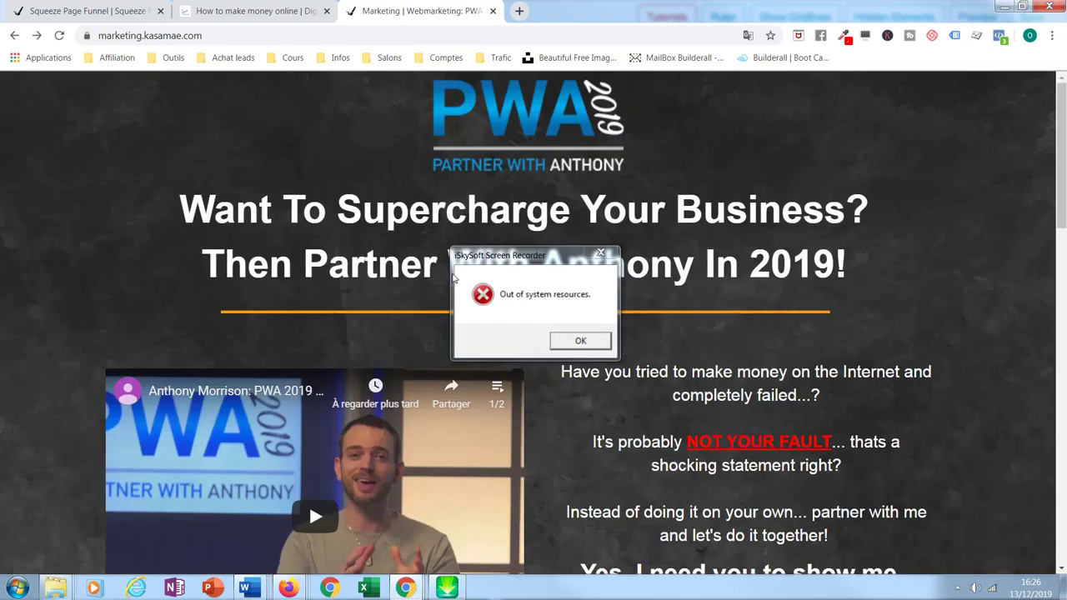
{"action": "left_click", "coordinate": [455, 280]}
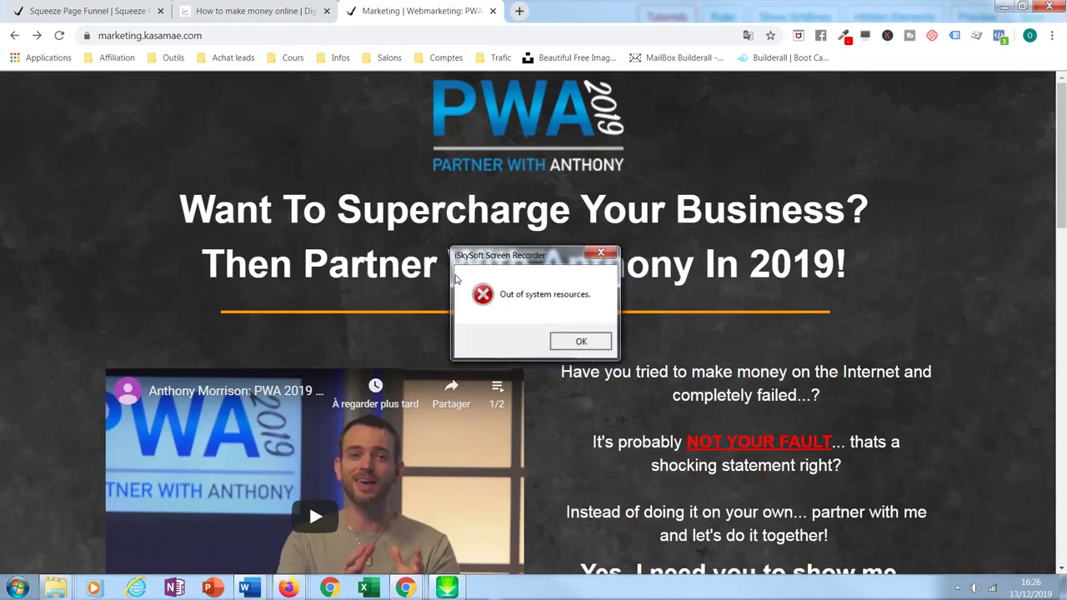
{"action": "key", "text": "Return"}
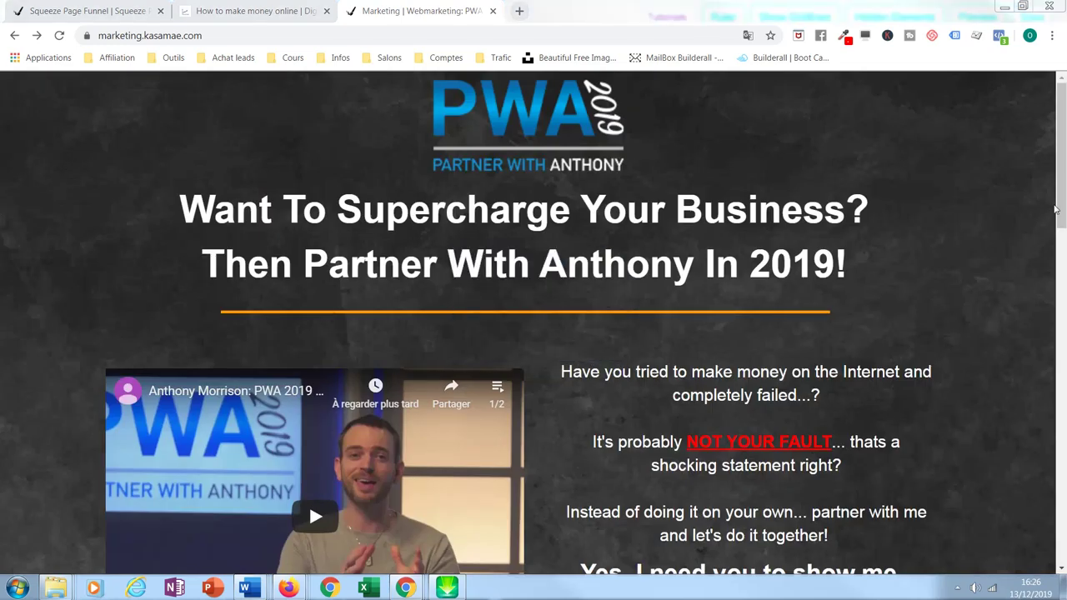
{"action": "scroll", "coordinate": [1057, 210], "scroll_direction": "down", "scroll_amount": 2}
{"action": "scroll", "coordinate": [1057, 210], "scroll_direction": "up", "scroll_amount": 2}
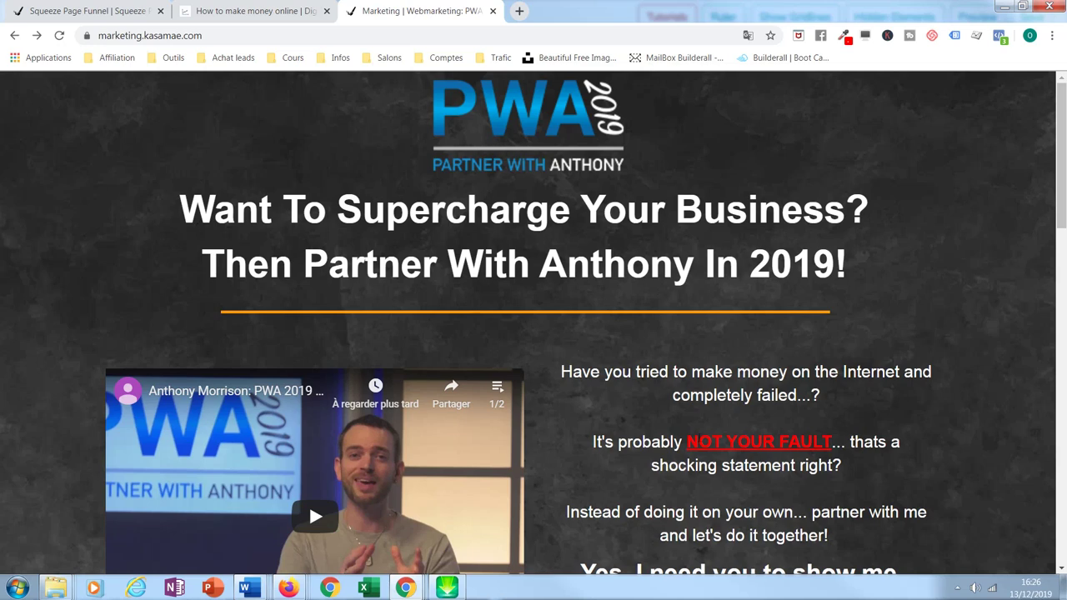
{"action": "scroll", "coordinate": [1052, 242], "scroll_direction": "down", "scroll_amount": 3}
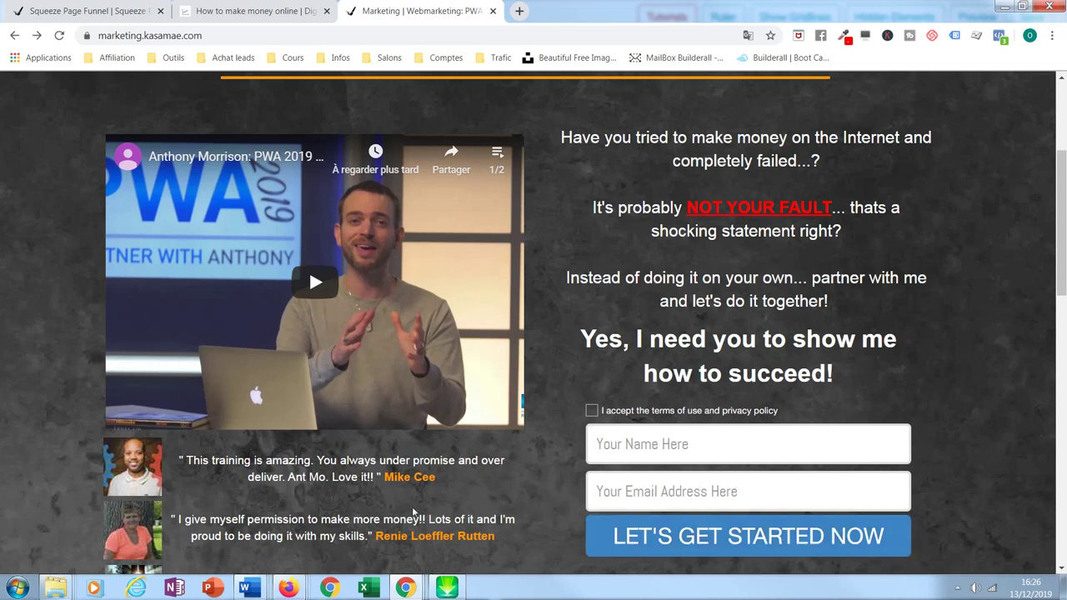
{"action": "left_click_drag", "start_coordinate": [1060, 277], "coordinate": [926, 361]}
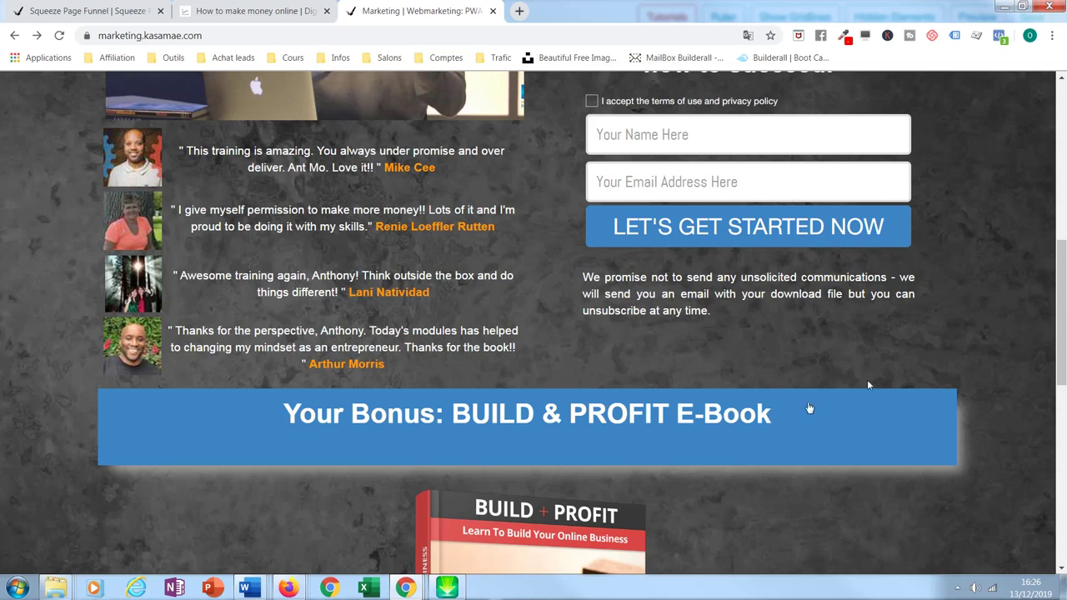
{"action": "left_click_drag", "start_coordinate": [1063, 310], "coordinate": [1064, 388]}
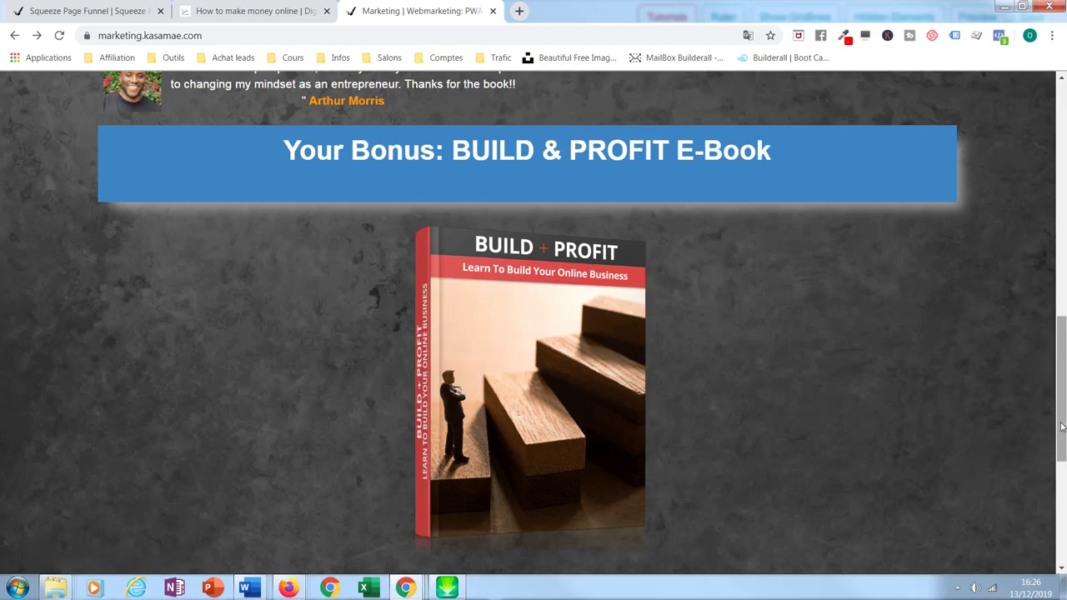
{"action": "left_click_drag", "start_coordinate": [1062, 428], "coordinate": [1052, 153]}
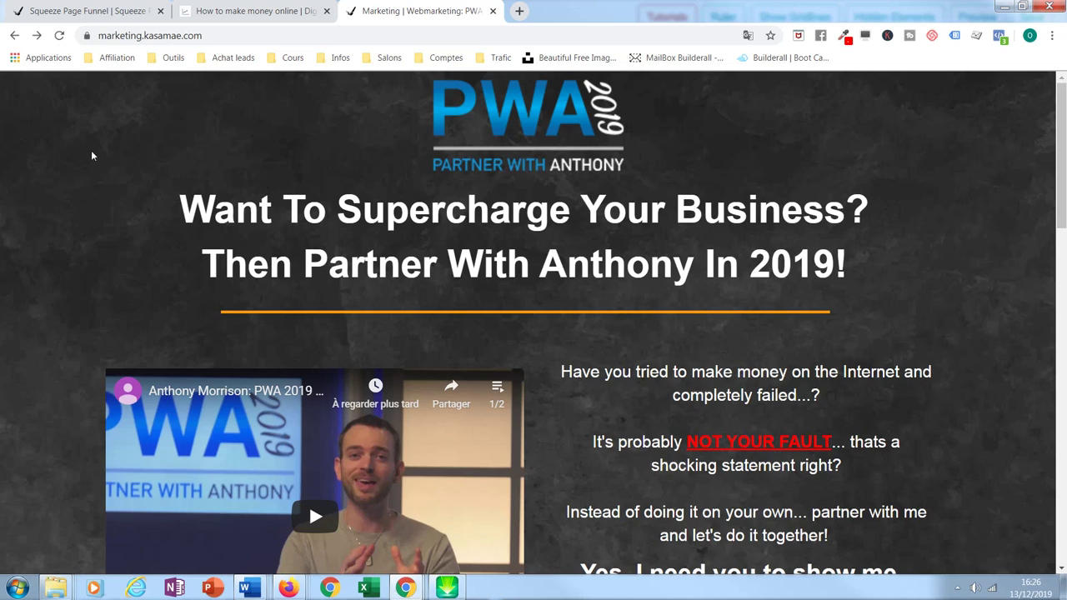
{"action": "key", "text": "super+Down"}
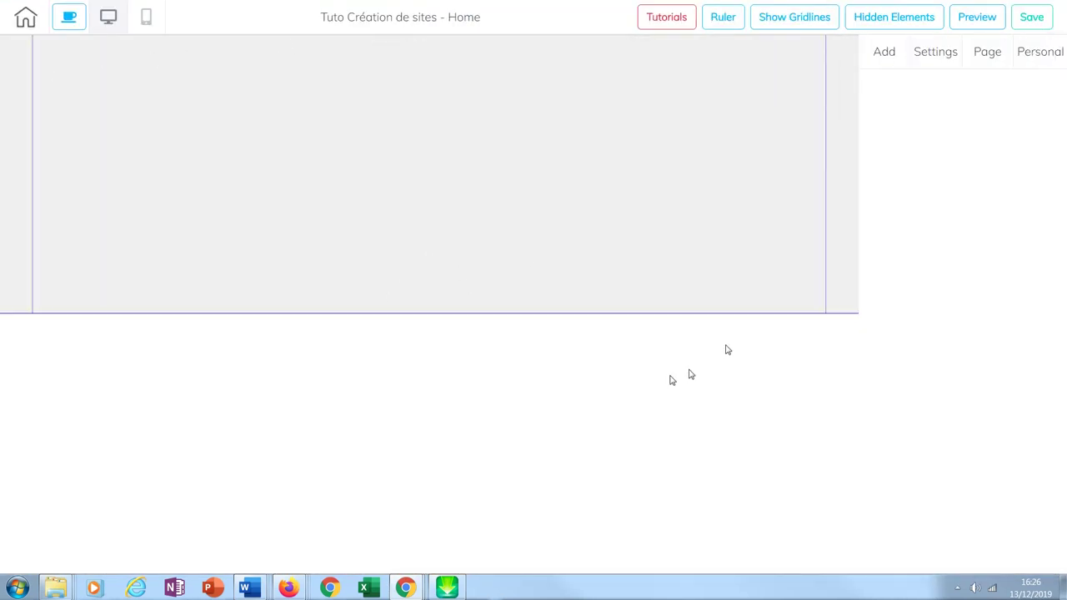
Add a blank panel to the Home page and move it above the existing grey panel.
{"action": "left_click", "coordinate": [574, 256]}
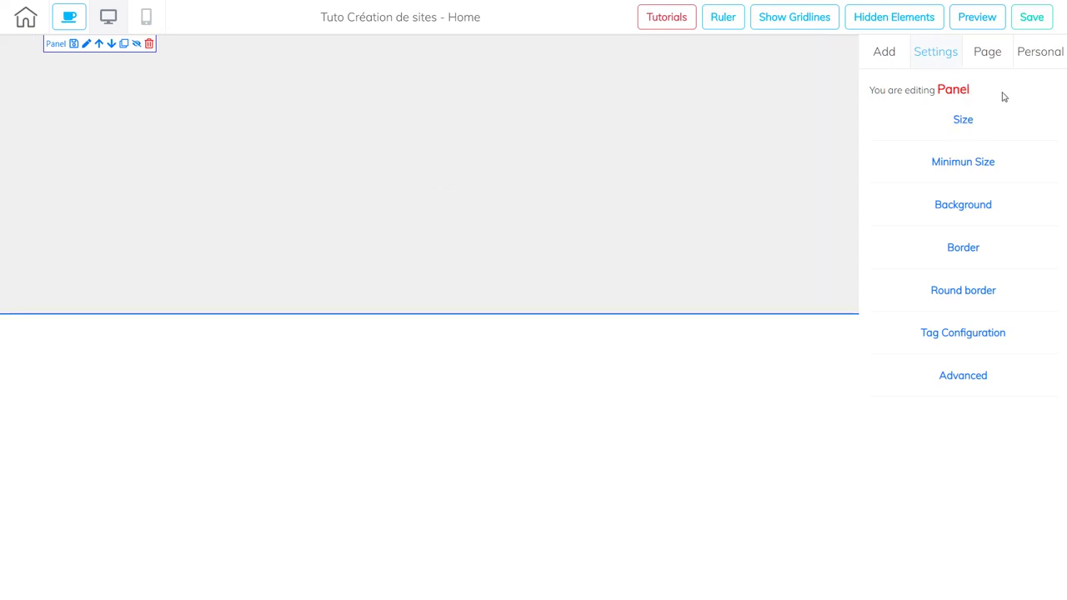
{"action": "left_click", "coordinate": [887, 58]}
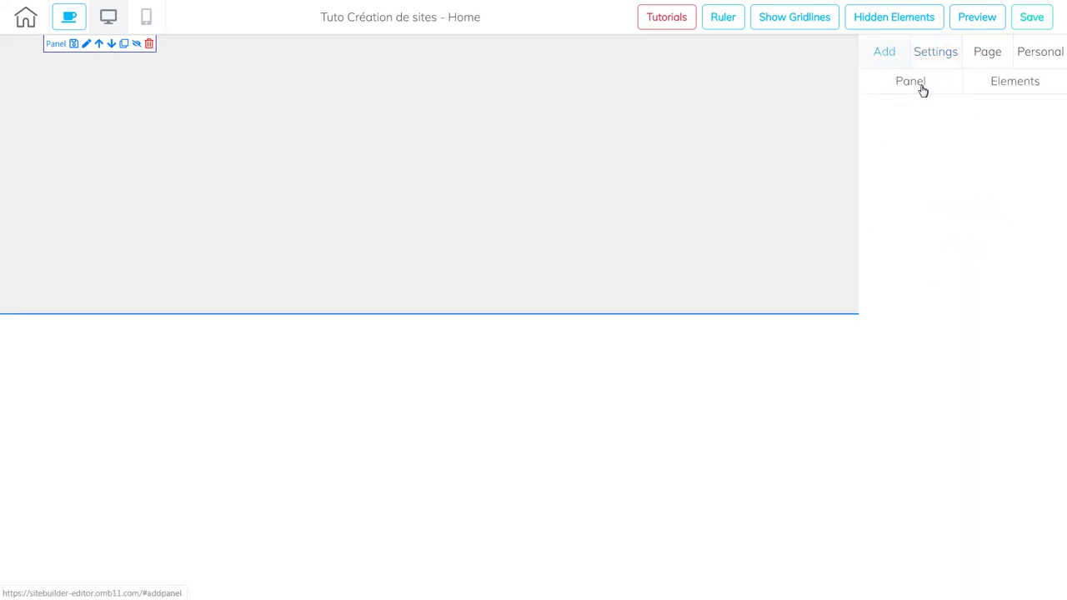
{"action": "left_click", "coordinate": [920, 87]}
{"action": "left_click", "coordinate": [928, 127]}
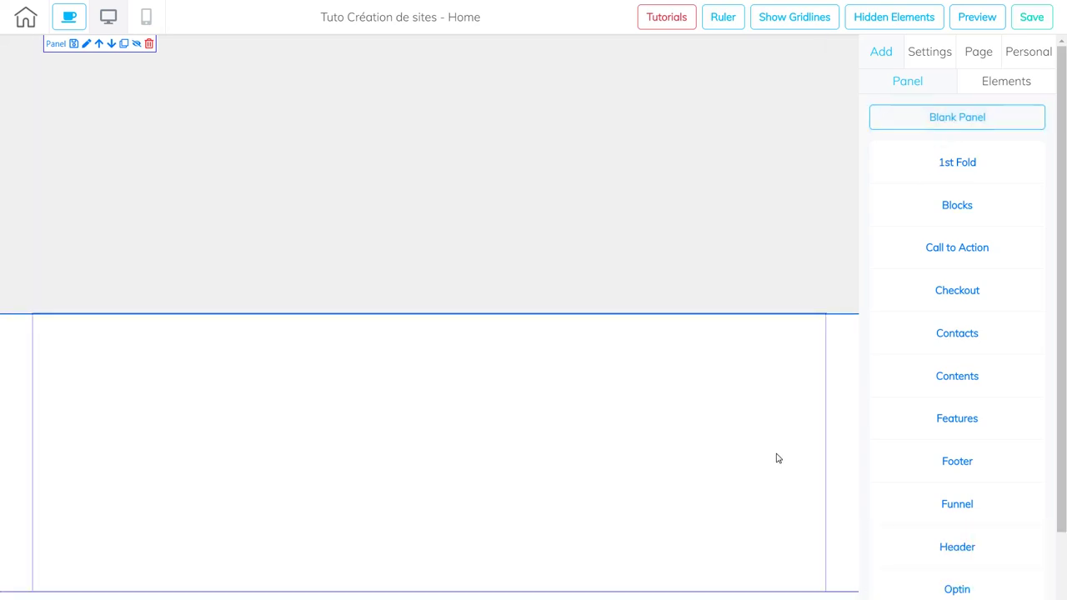
{"action": "left_click", "coordinate": [776, 458]}
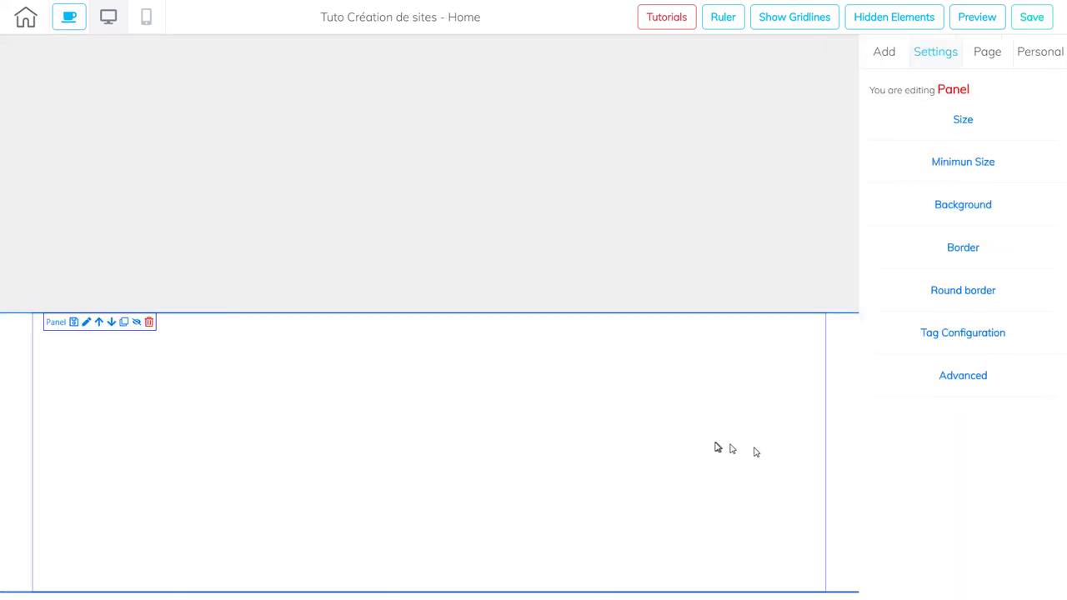
{"action": "left_click", "coordinate": [99, 322]}
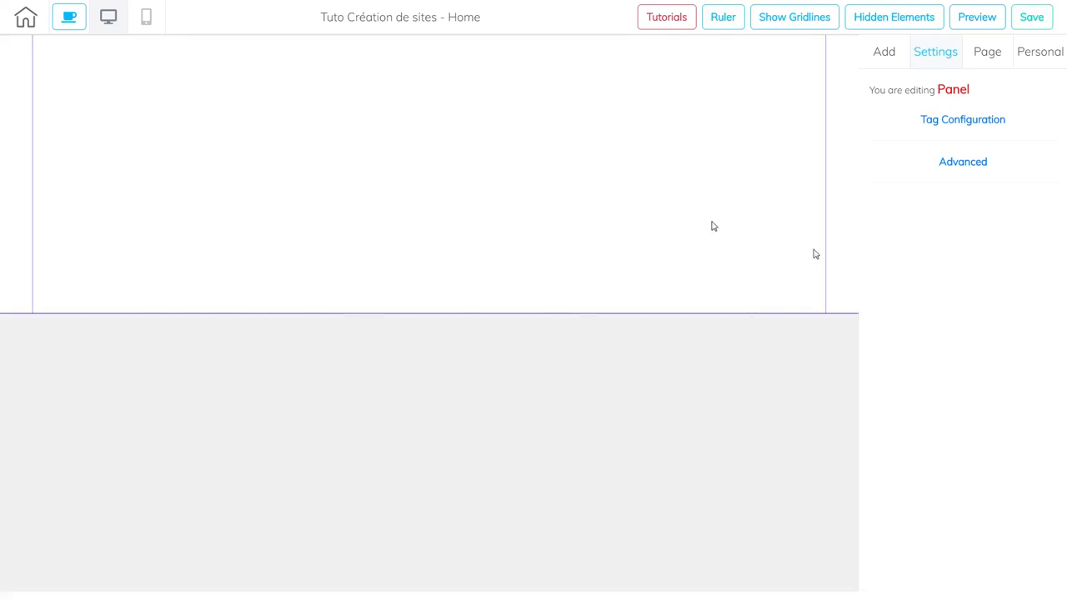
Set the height of the new white panel to 787.
{"action": "left_click", "coordinate": [551, 210]}
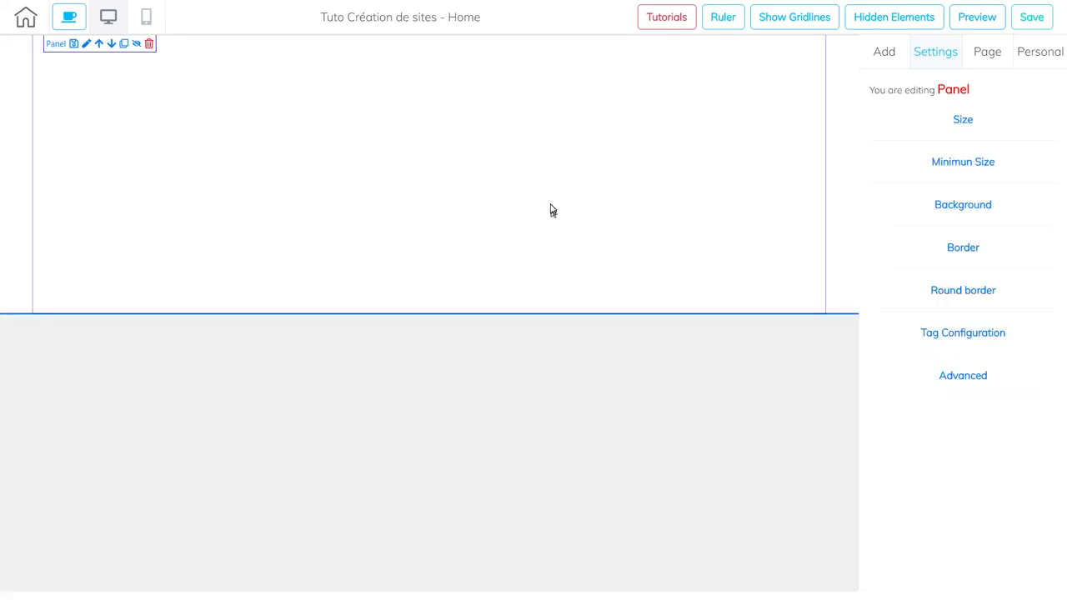
{"action": "left_click", "coordinate": [962, 121]}
{"action": "left_click_drag", "start_coordinate": [908, 179], "coordinate": [931, 198]}
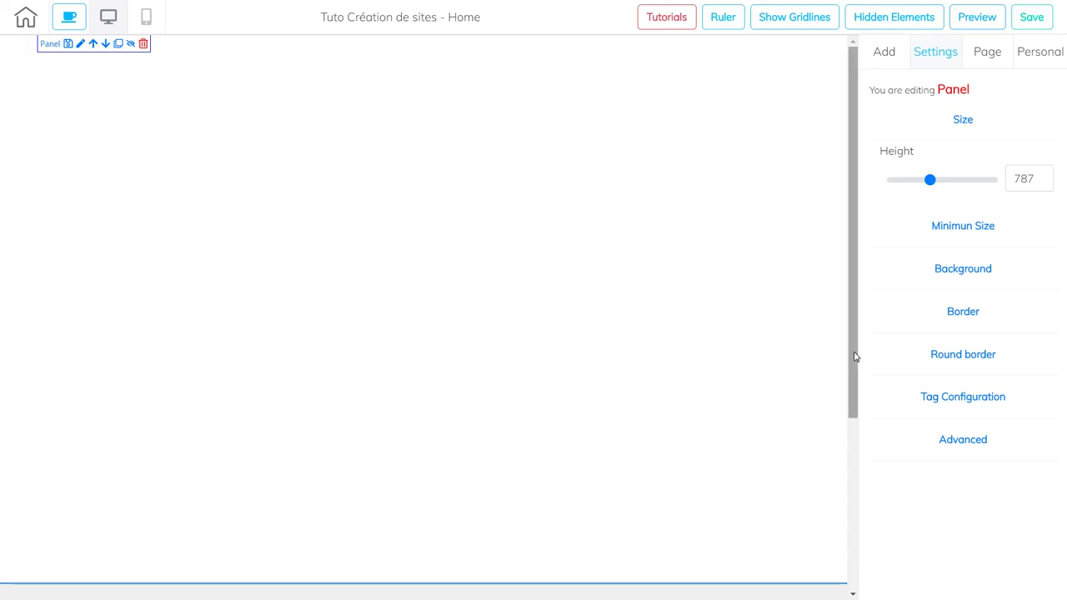
{"action": "scroll", "coordinate": [851, 360], "scroll_direction": "down", "scroll_amount": 1}
{"action": "scroll", "coordinate": [851, 362], "scroll_direction": "up", "scroll_amount": 1}
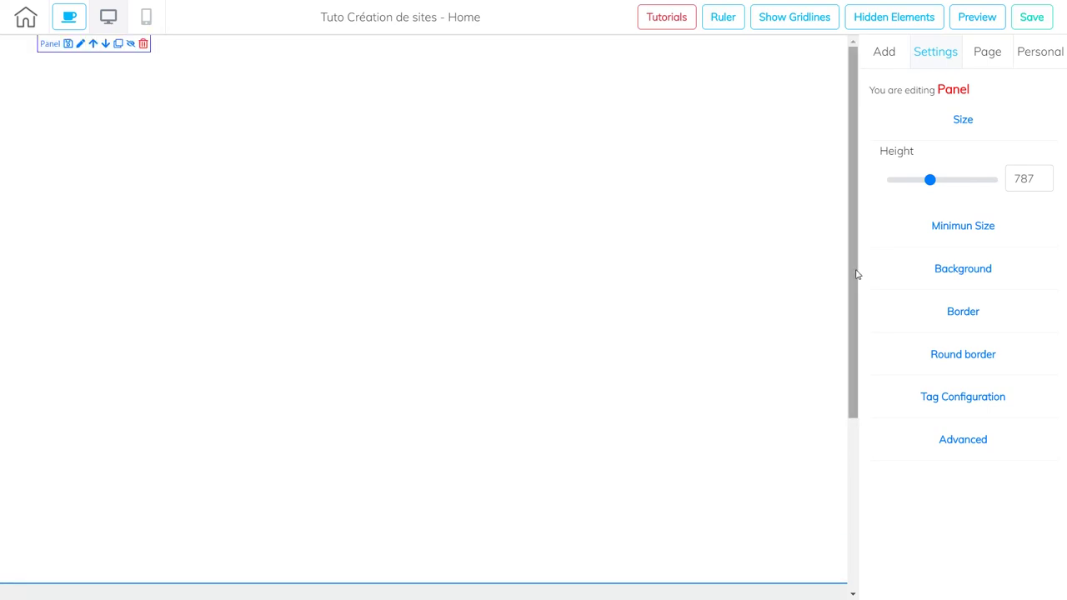
{"action": "left_click_drag", "start_coordinate": [854, 352], "coordinate": [840, 205]}
{"action": "left_click_drag", "start_coordinate": [869, 165], "coordinate": [872, 89]}
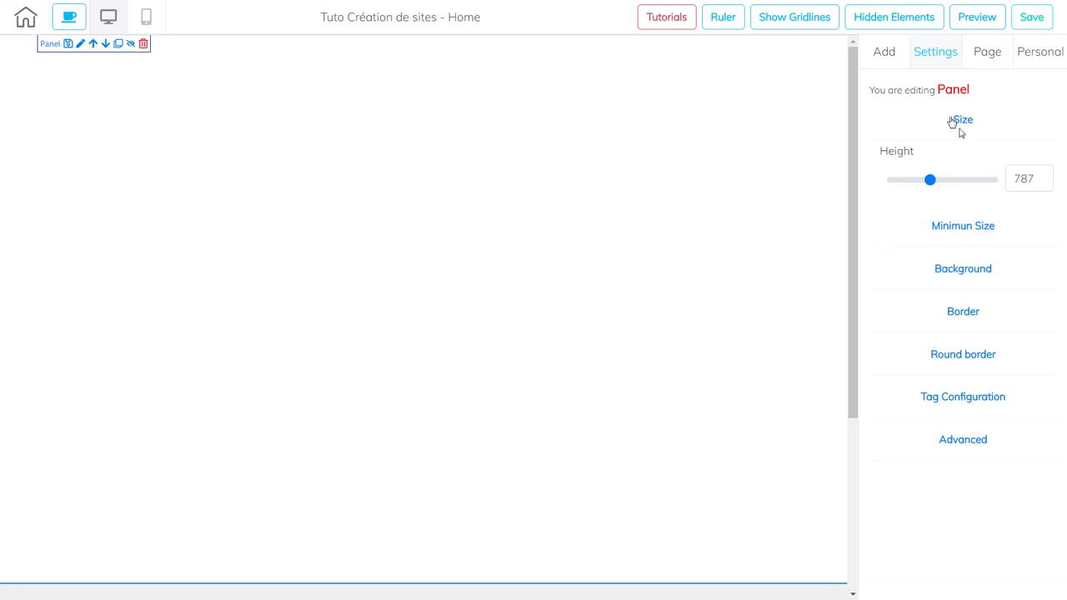
Add an H1 title text element at the top of the white panel and widen it to nearly the full content width.
{"action": "left_click", "coordinate": [882, 52]}
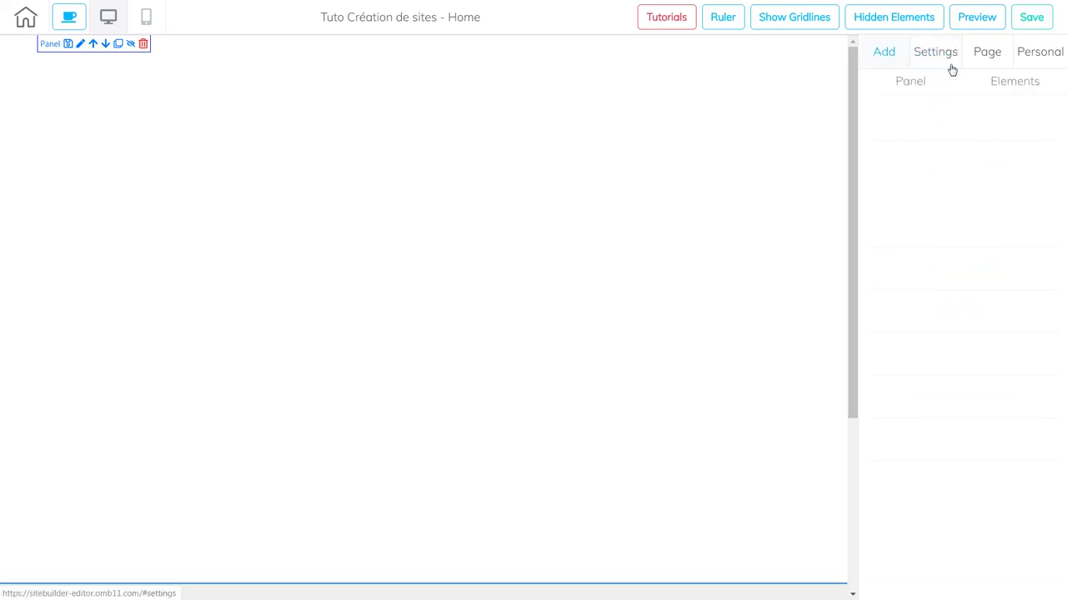
{"action": "left_click", "coordinate": [993, 81]}
{"action": "left_click", "coordinate": [955, 131]}
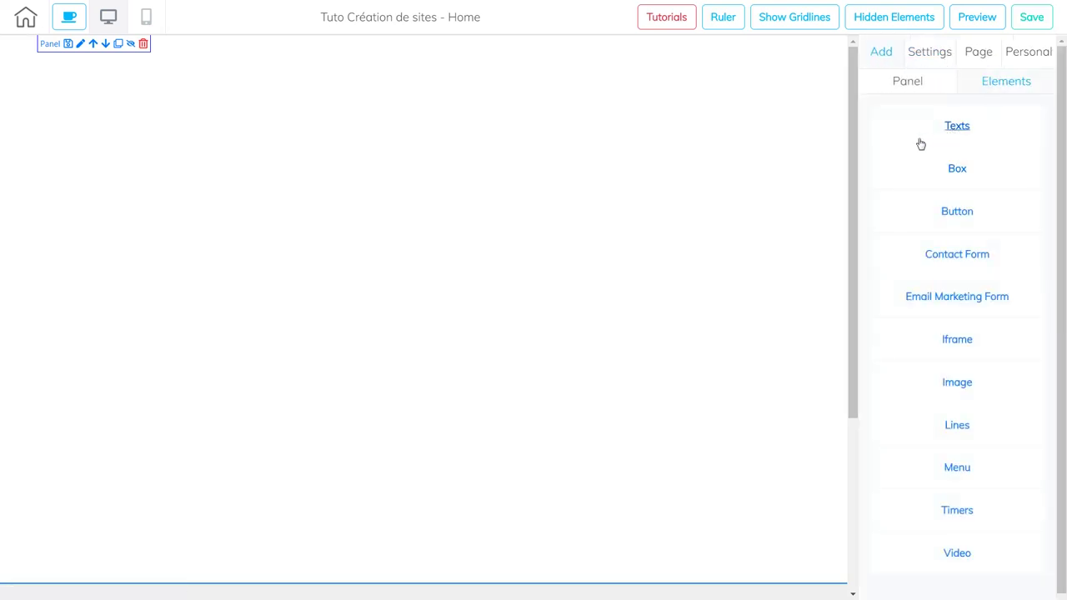
{"action": "left_click_drag", "start_coordinate": [926, 205], "coordinate": [185, 147]}
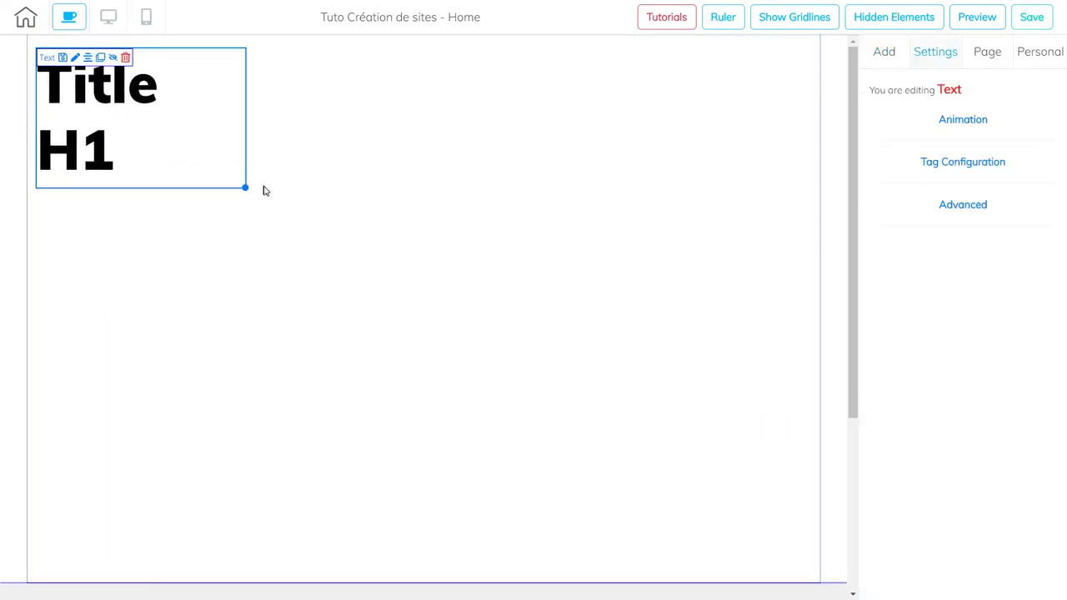
{"action": "left_click_drag", "start_coordinate": [246, 187], "coordinate": [815, 171]}
{"action": "left_click", "coordinate": [583, 108]}
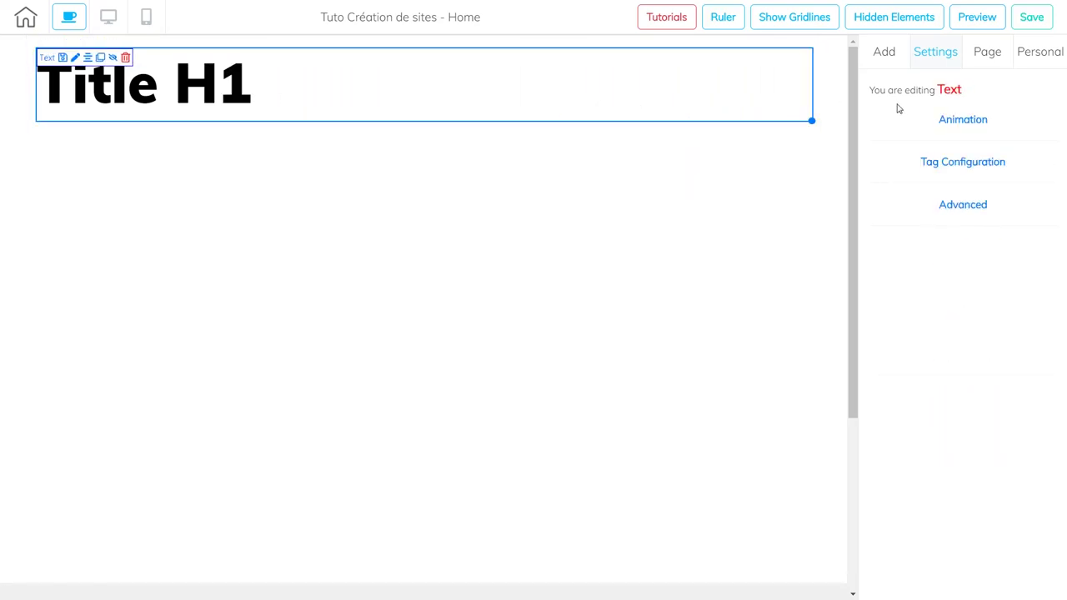
Replace the H1 title text with "Votre Gros titre ici. Ce titre doit expliquer clairement ce que les gens vont obtenir".
{"action": "left_click", "coordinate": [890, 53]}
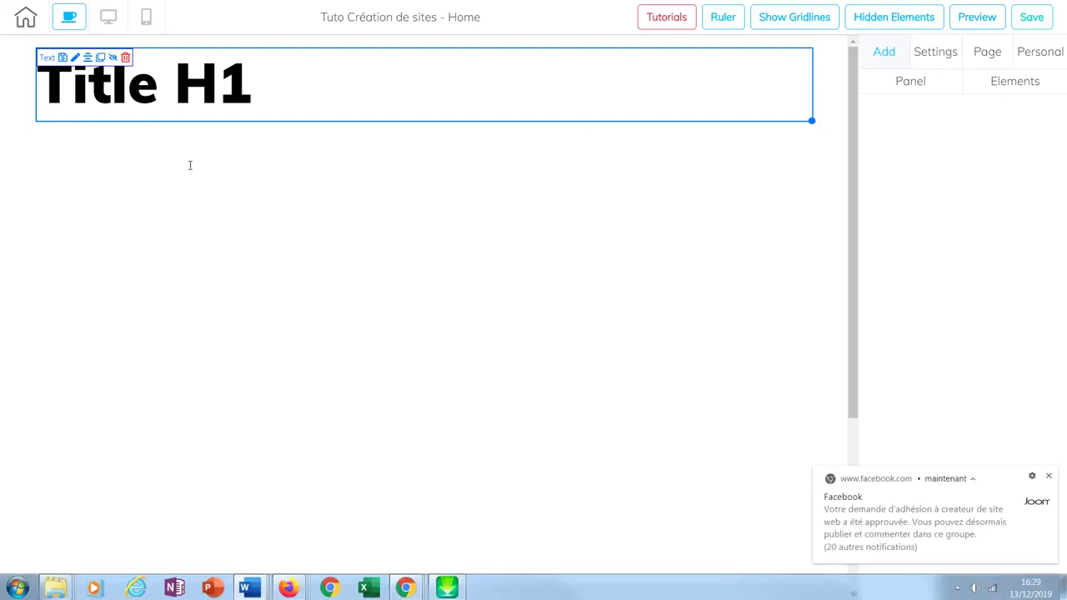
{"action": "left_click", "coordinate": [1049, 479]}
{"action": "left_click", "coordinate": [744, 321]}
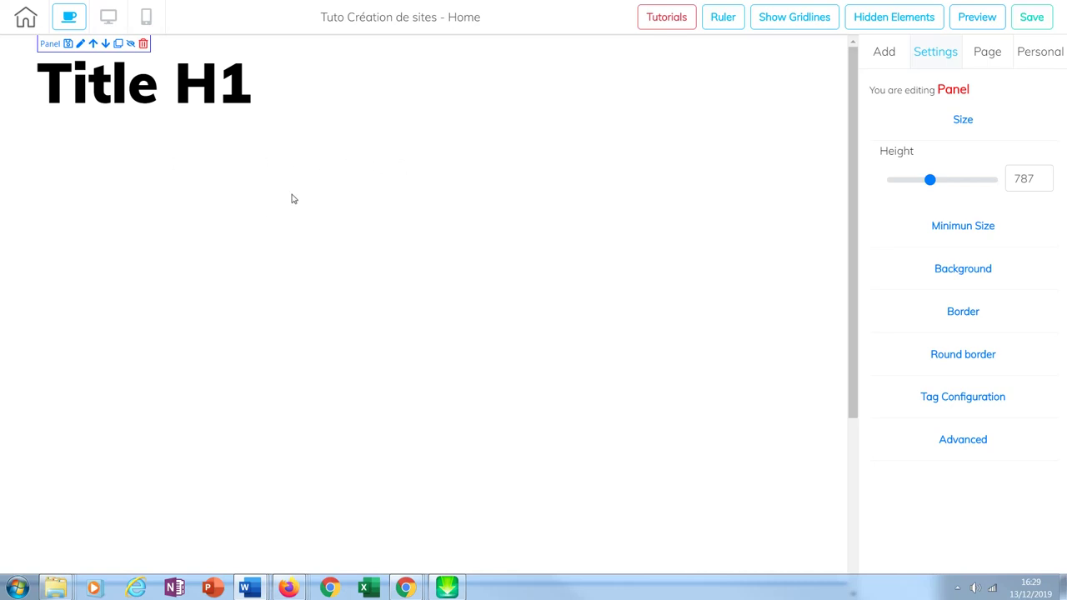
{"action": "double_click", "coordinate": [244, 95]}
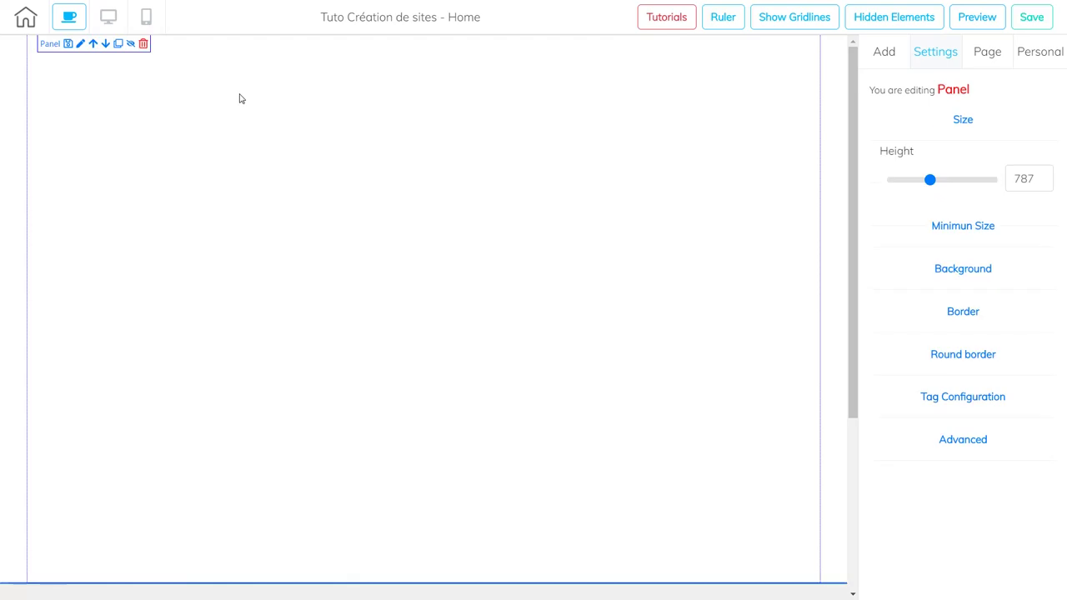
{"action": "left_click_drag", "start_coordinate": [250, 106], "coordinate": [42, 106]}
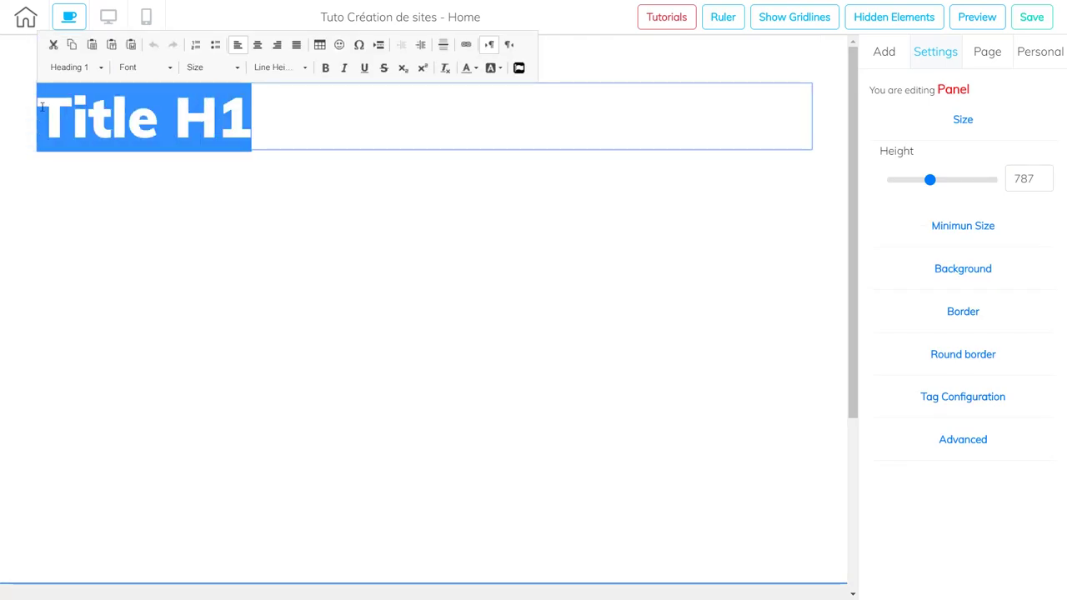
{"action": "type", "text": "Votre Gros titre ici. Ce titre doit expliquer clairement ce que les gens vont obtenir"}
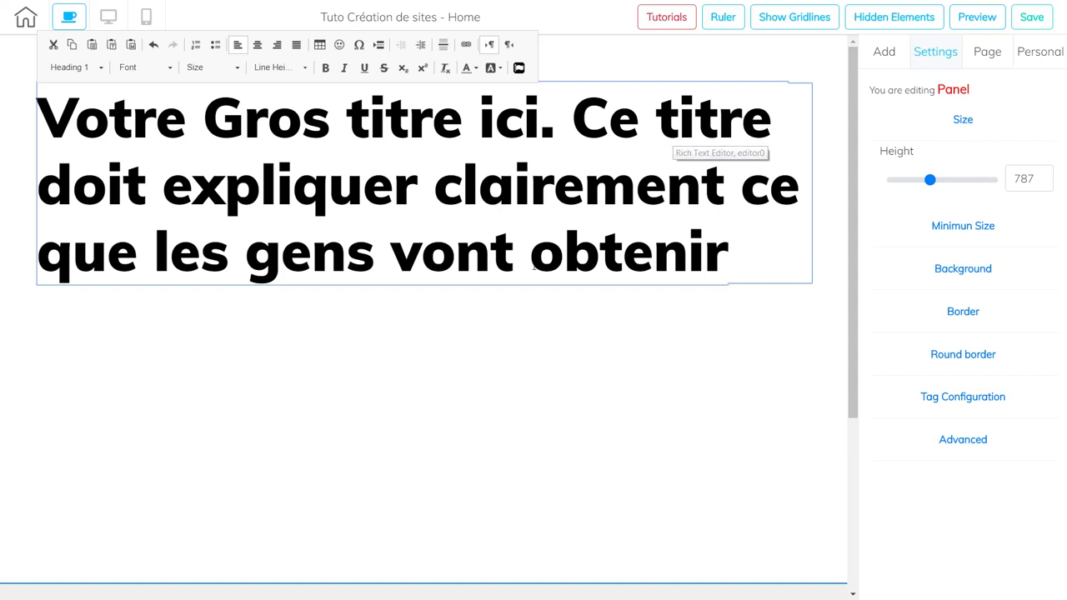
Set the page's Title H1 font size to 60.
{"action": "left_click", "coordinate": [895, 54]}
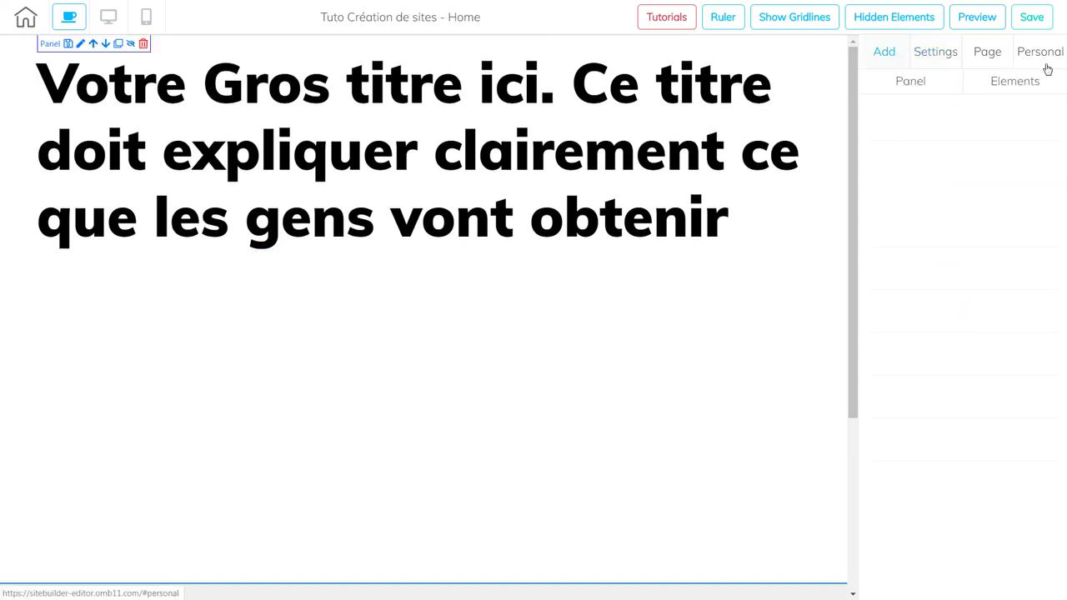
{"action": "left_click", "coordinate": [989, 55]}
{"action": "left_click", "coordinate": [939, 87]}
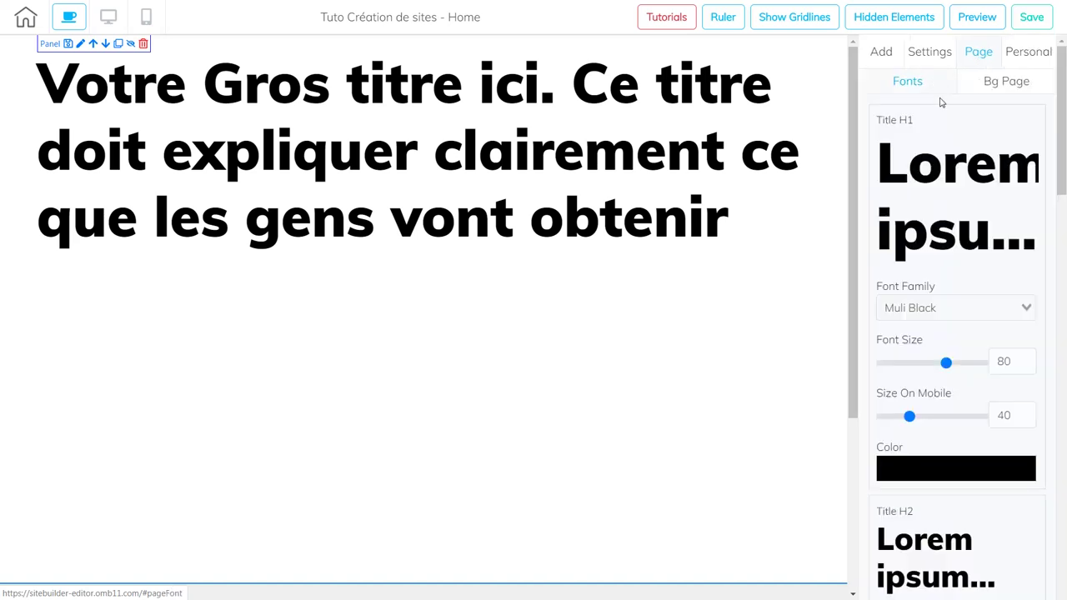
{"action": "left_click", "coordinate": [1000, 361]}
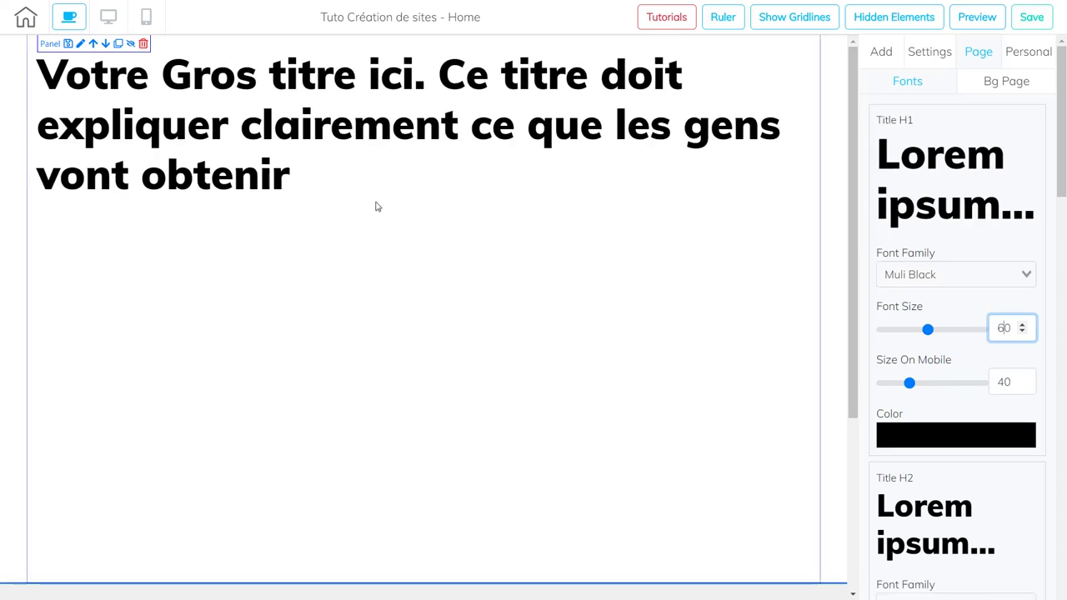
Centre-align the headline text and move its text box slightly lower in the white panel.
{"action": "left_click", "coordinate": [383, 176]}
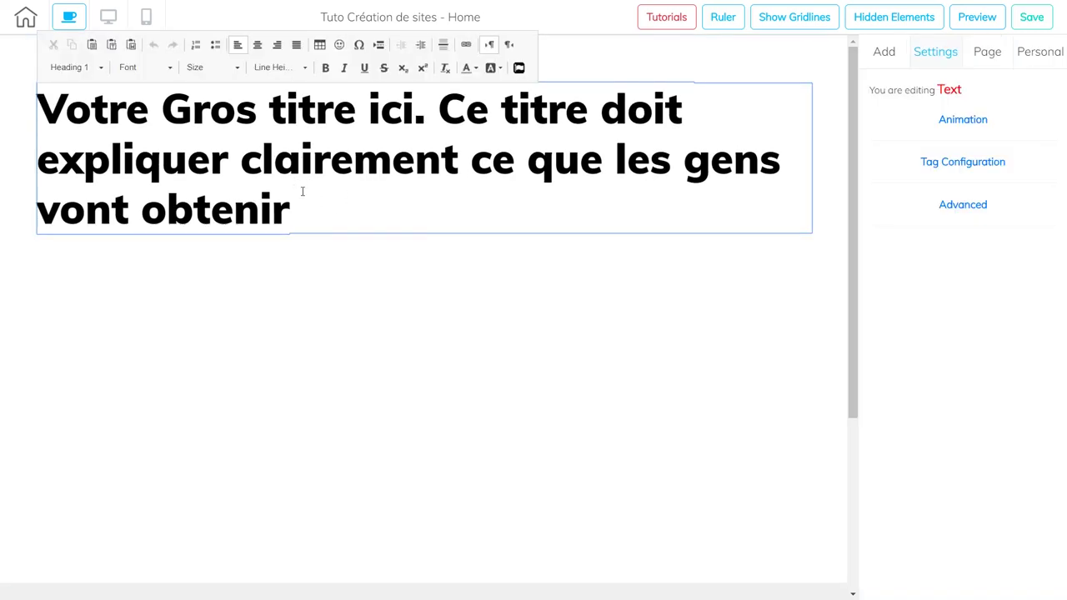
{"action": "left_click", "coordinate": [257, 44]}
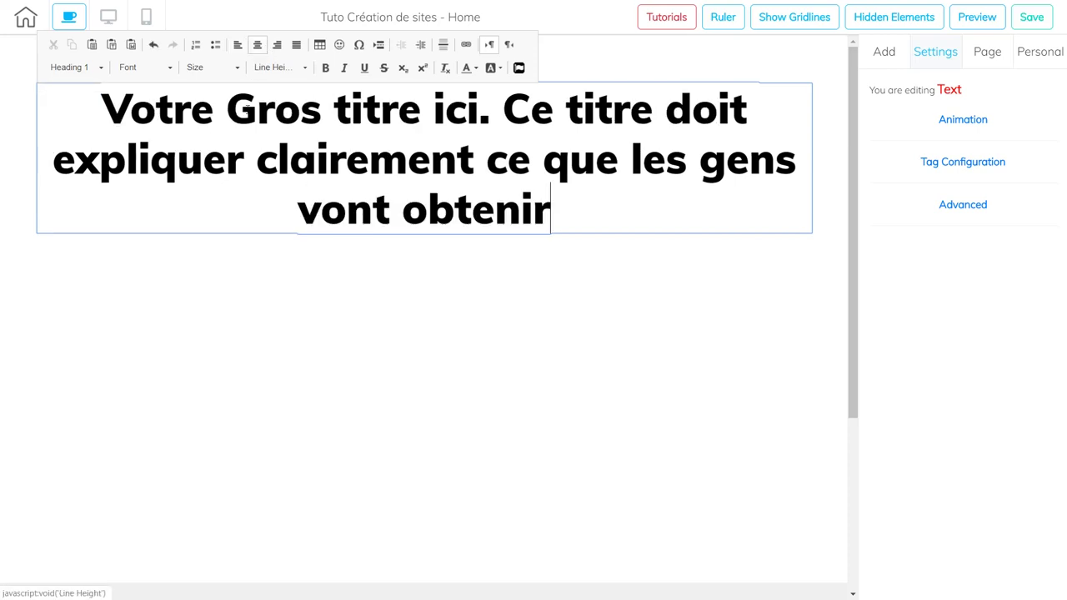
{"action": "left_click", "coordinate": [214, 331]}
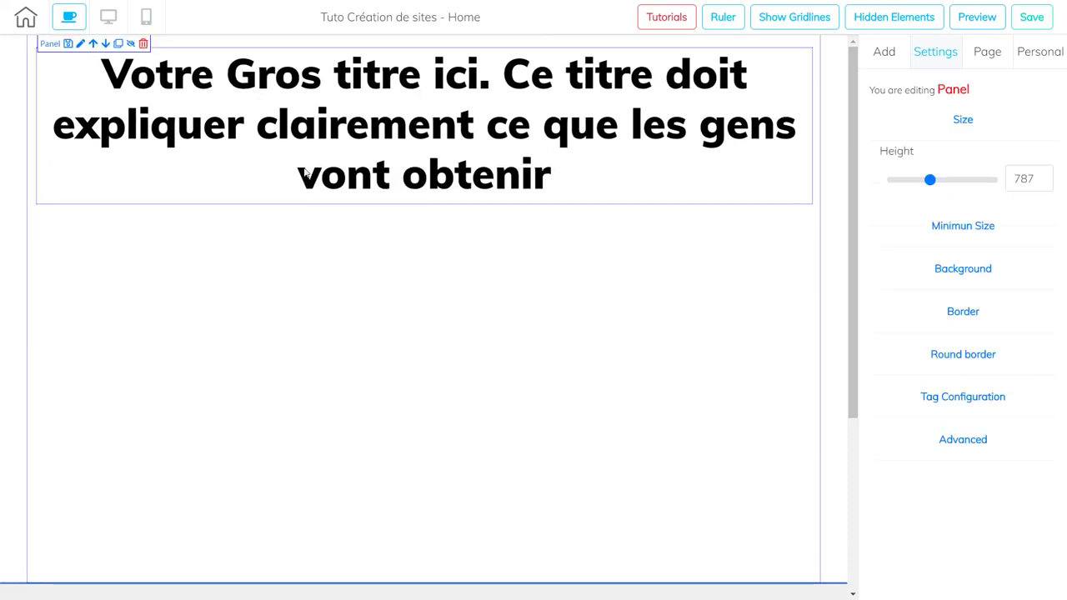
{"action": "left_click", "coordinate": [147, 110]}
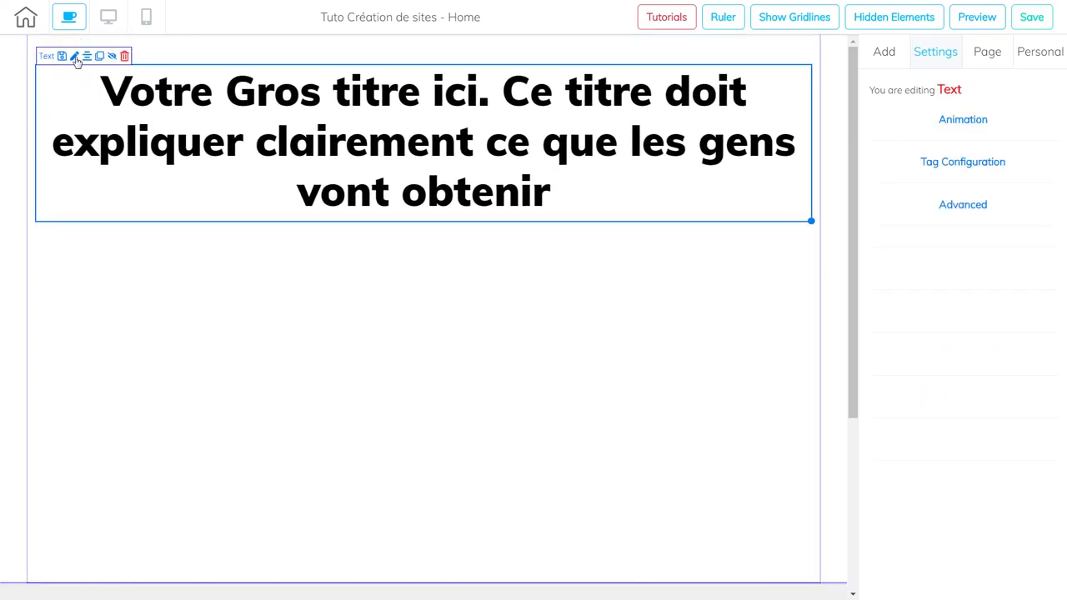
{"action": "left_click", "coordinate": [232, 292]}
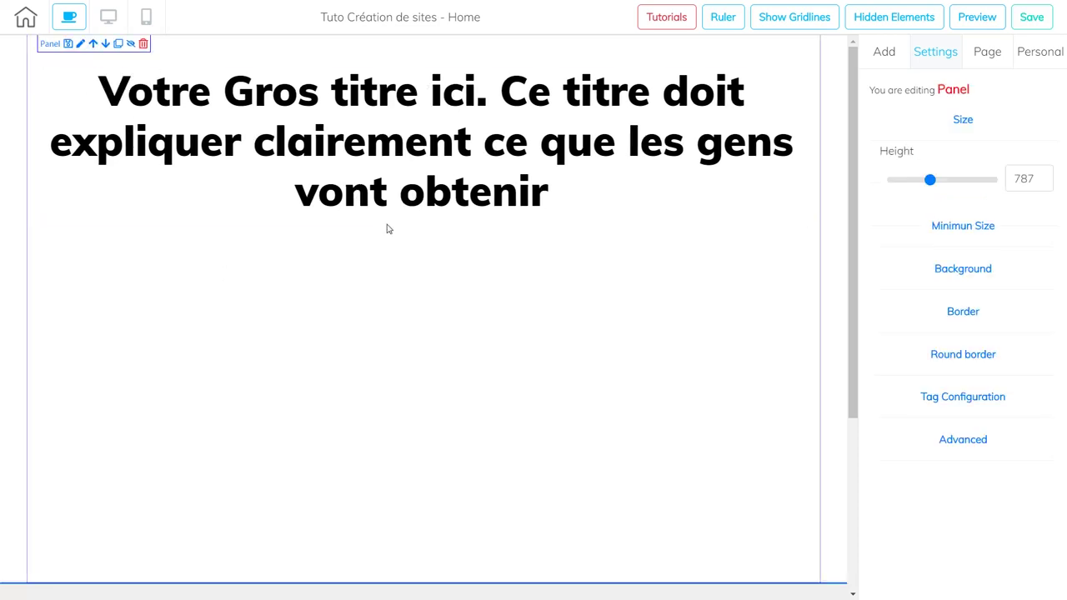
Add a Title H4 text element directly below the headline and stretch it to nearly the full content width.
{"action": "left_click", "coordinate": [890, 59]}
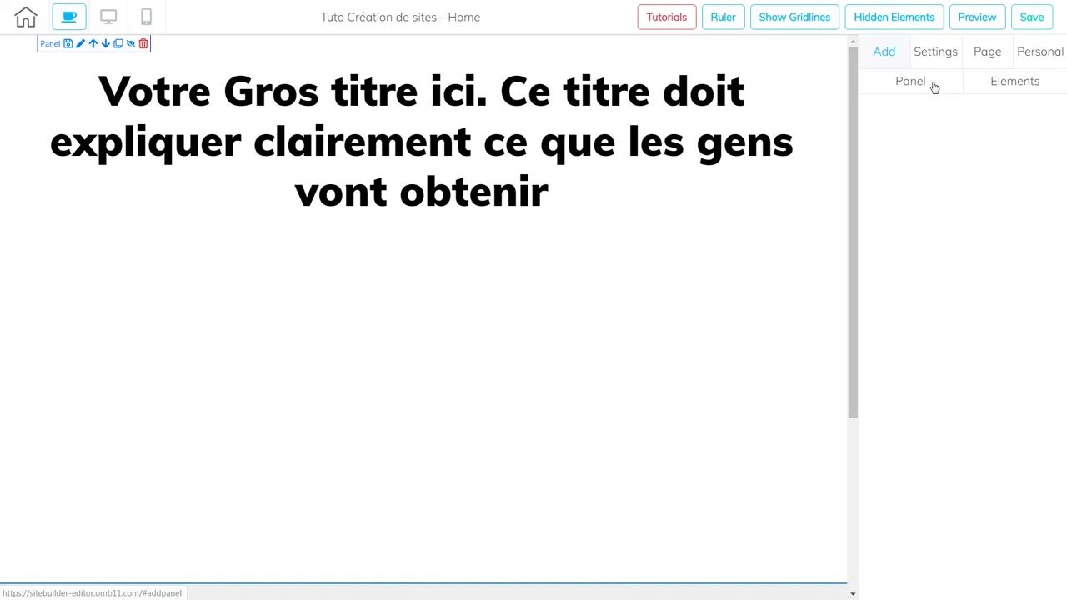
{"action": "left_click", "coordinate": [1005, 92]}
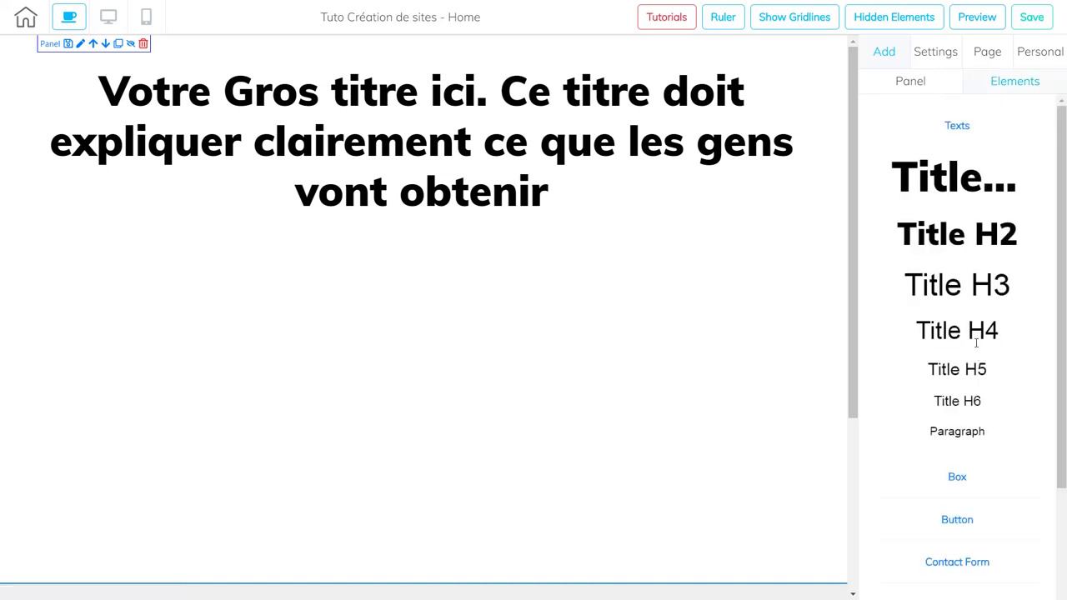
{"action": "left_click_drag", "start_coordinate": [977, 334], "coordinate": [814, 333]}
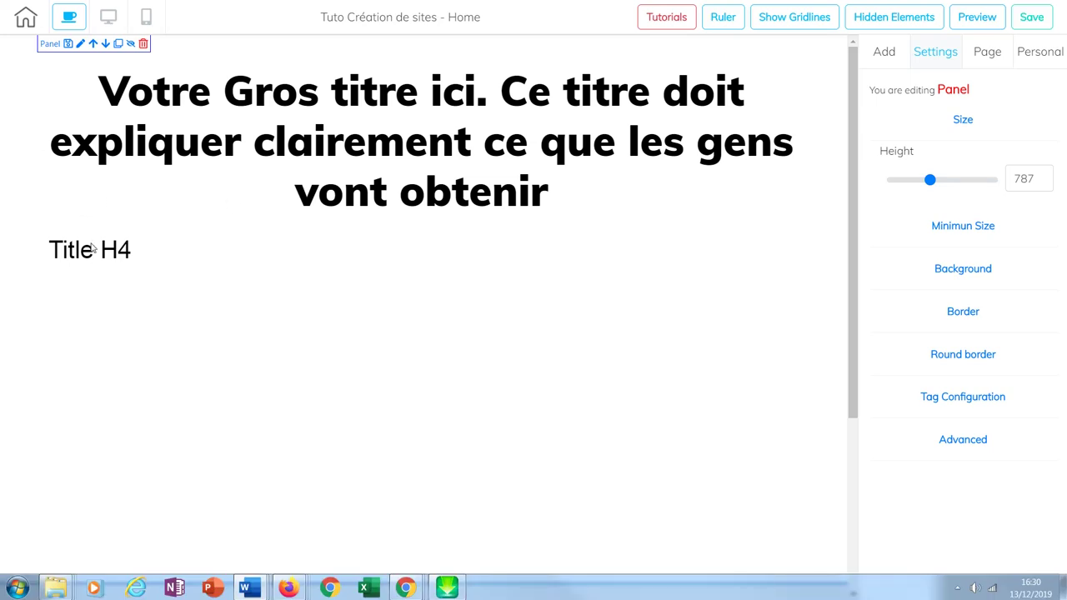
{"action": "left_click", "coordinate": [178, 248]}
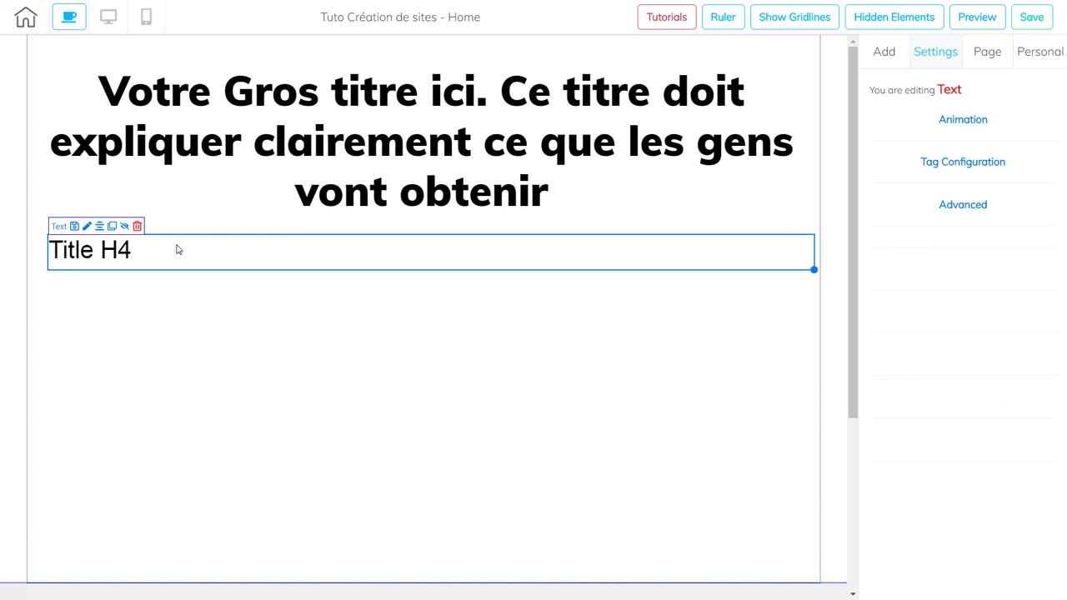
Replace the H4 text with "Votre sous-titre ICI. Il doit éclaircir d'avantage votre Gros titre." and centre-align it.
{"action": "left_click", "coordinate": [166, 249]}
{"action": "left_click_drag", "start_coordinate": [167, 249], "coordinate": [23, 263]}
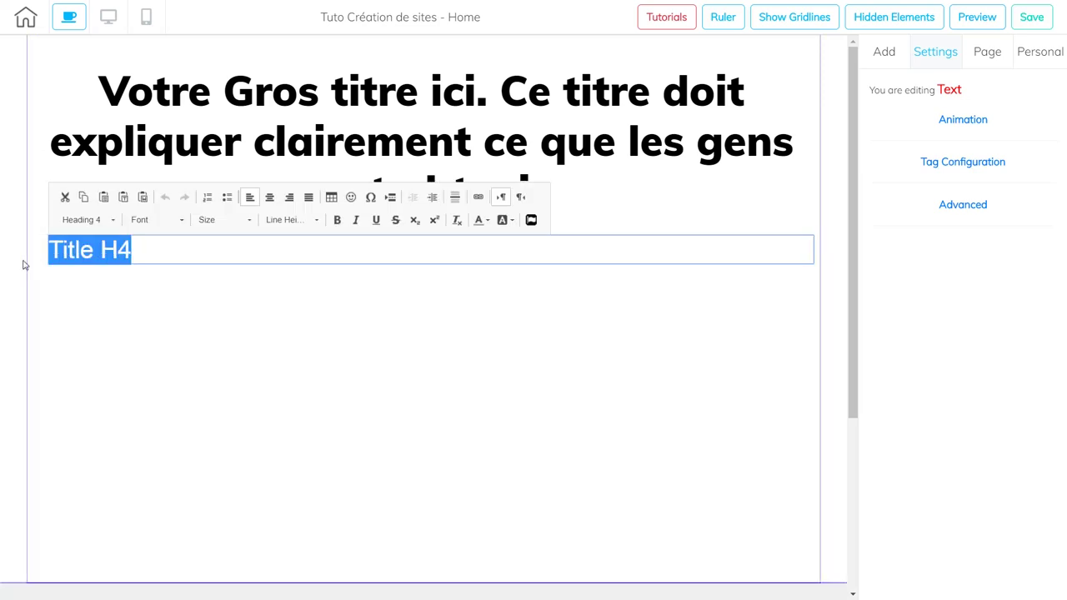
{"action": "type", "text": "Votre sous-titre ICI. Il doit éclaircir d'avantage votre Gros titre"}
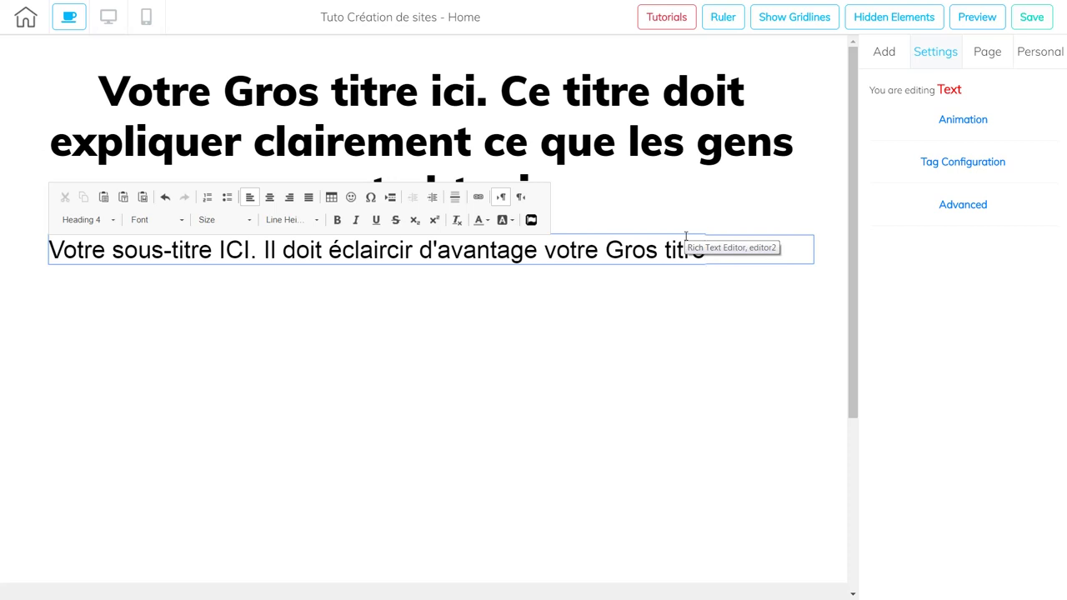
{"action": "type", "text": "."}
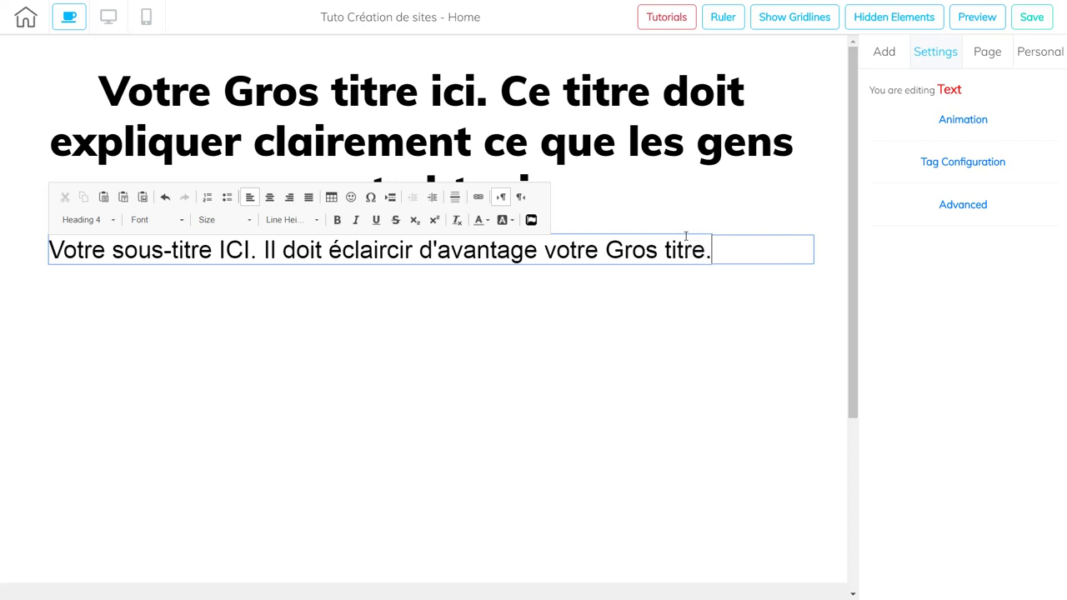
{"action": "left_click", "coordinate": [278, 205]}
{"action": "left_click", "coordinate": [364, 288]}
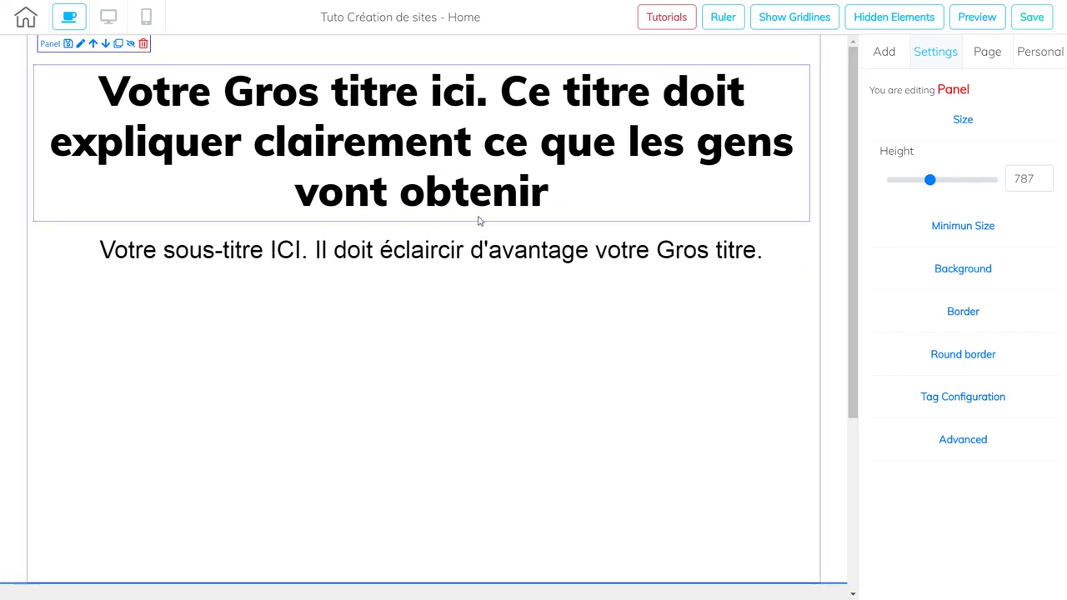
Browse the ready-made Email Marketing Form templates among the available elements.
{"action": "left_click", "coordinate": [886, 57]}
{"action": "left_click", "coordinate": [994, 87]}
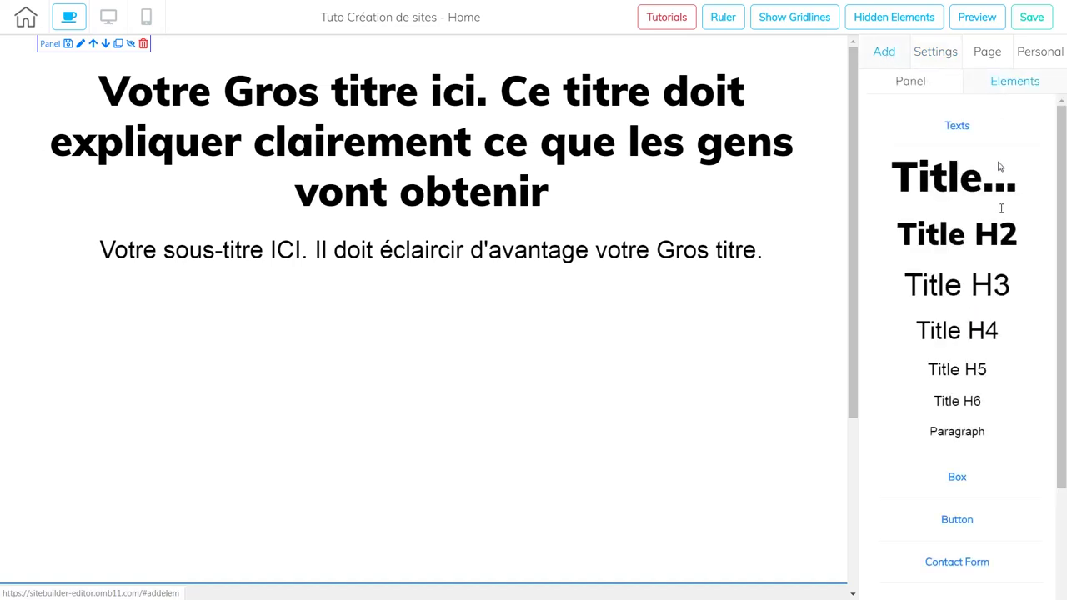
{"action": "left_click", "coordinate": [953, 125]}
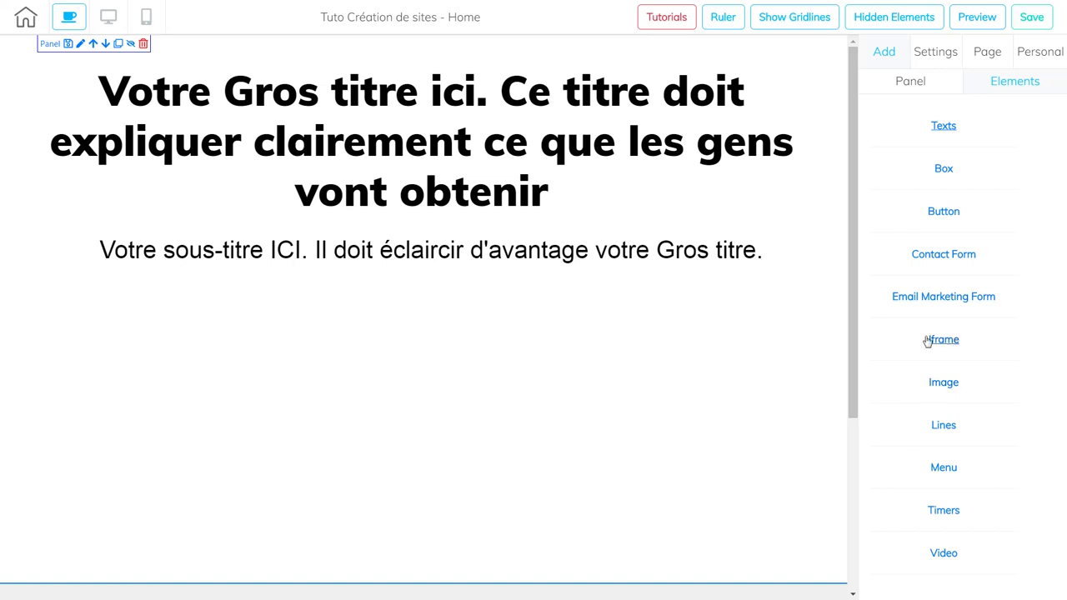
{"action": "left_click", "coordinate": [937, 300]}
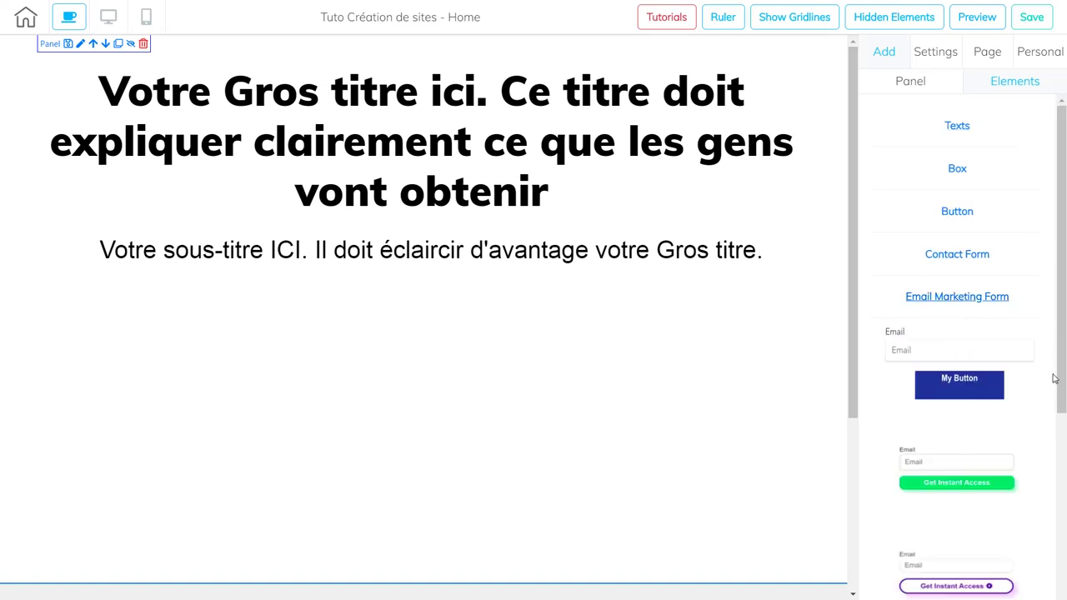
{"action": "left_click_drag", "start_coordinate": [1062, 380], "coordinate": [1064, 291]}
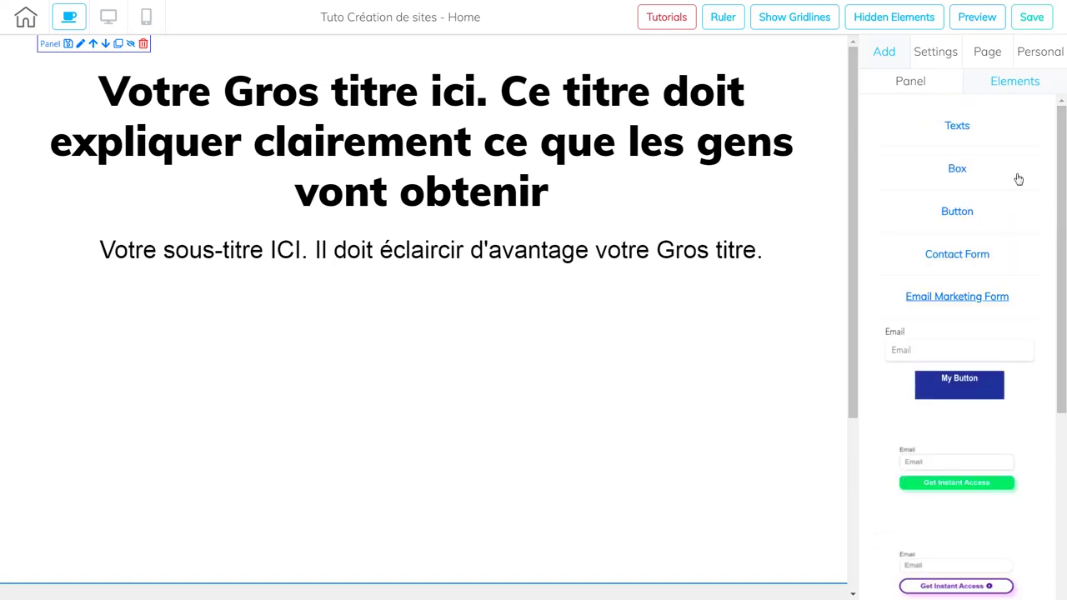
Add the saved MailingBossForm from the personal elements below the subtitle.
{"action": "left_click", "coordinate": [1030, 58]}
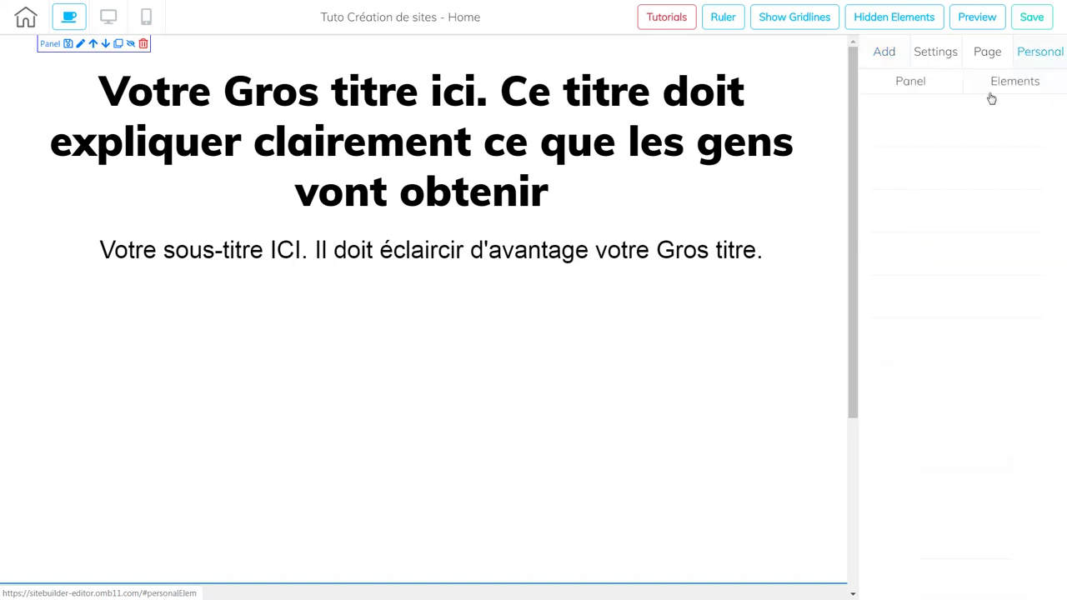
{"action": "left_click", "coordinate": [1000, 92]}
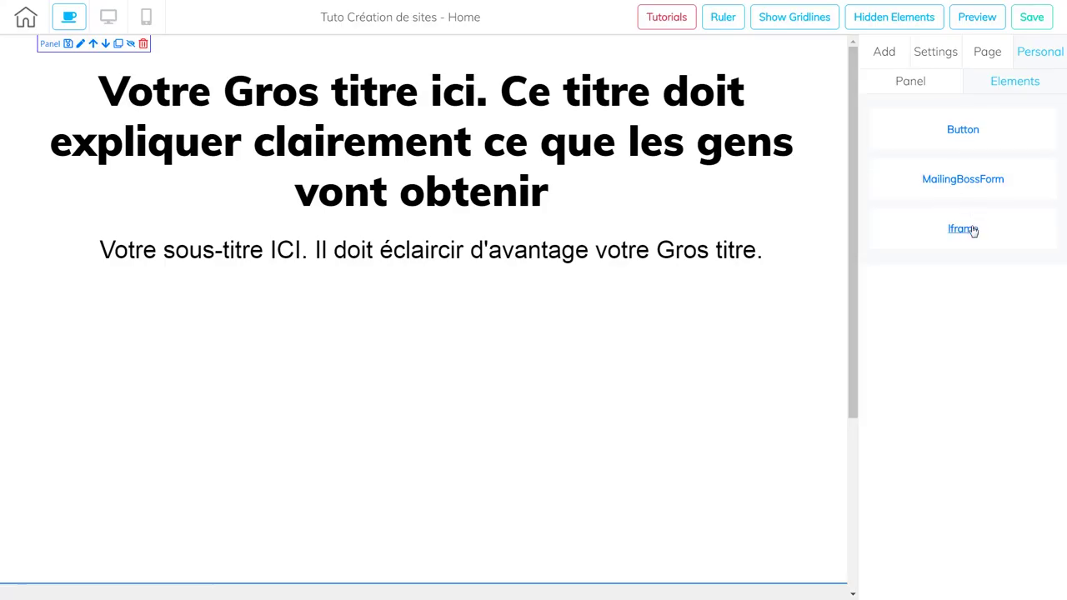
{"action": "left_click", "coordinate": [969, 181]}
{"action": "left_click_drag", "start_coordinate": [938, 220], "coordinate": [494, 375]}
{"action": "left_click_drag", "start_coordinate": [500, 433], "coordinate": [841, 247]}
Increase the white panel's height until it encloses the whole form, and adjust the form's position beneath the subtitle.
{"action": "scroll", "coordinate": [852, 243], "scroll_direction": "down", "scroll_amount": 3}
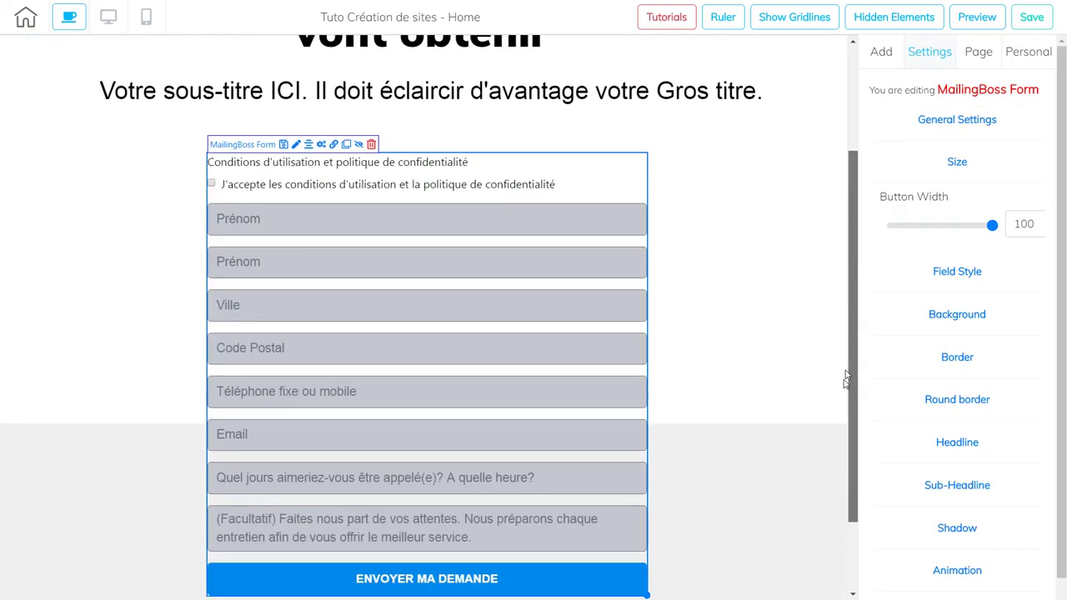
{"action": "left_click", "coordinate": [696, 241]}
{"action": "left_click_drag", "start_coordinate": [930, 183], "coordinate": [970, 179]}
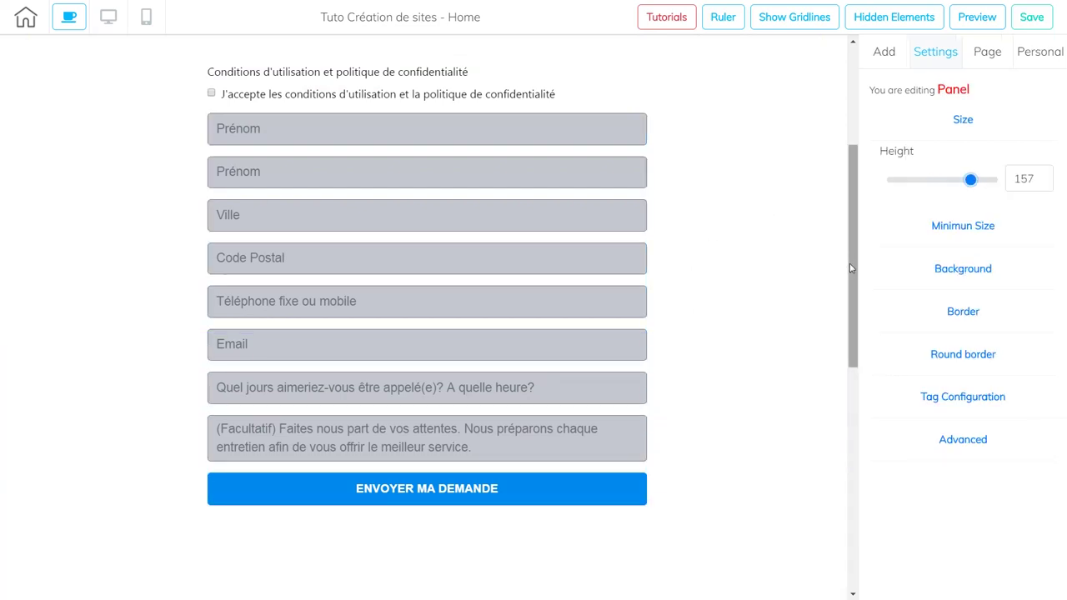
{"action": "scroll", "coordinate": [852, 267], "scroll_direction": "up", "scroll_amount": 2}
{"action": "left_click_drag", "start_coordinate": [571, 335], "coordinate": [464, 325]}
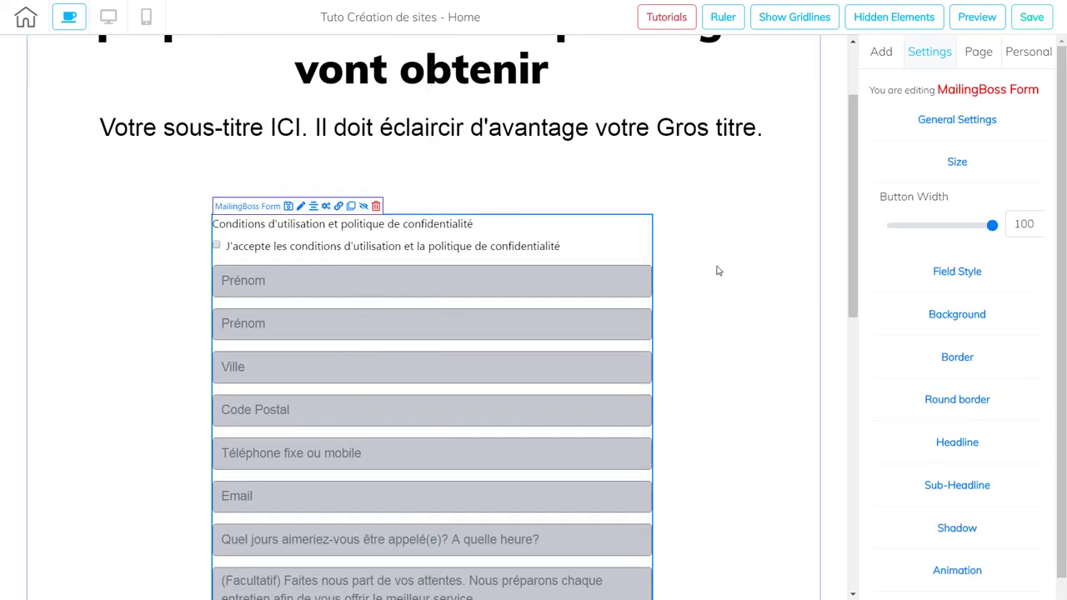
Review the MailingBoss form from its consent checkbox through the contact fields to the submit button.
{"action": "left_click_drag", "start_coordinate": [853, 289], "coordinate": [862, 332]}
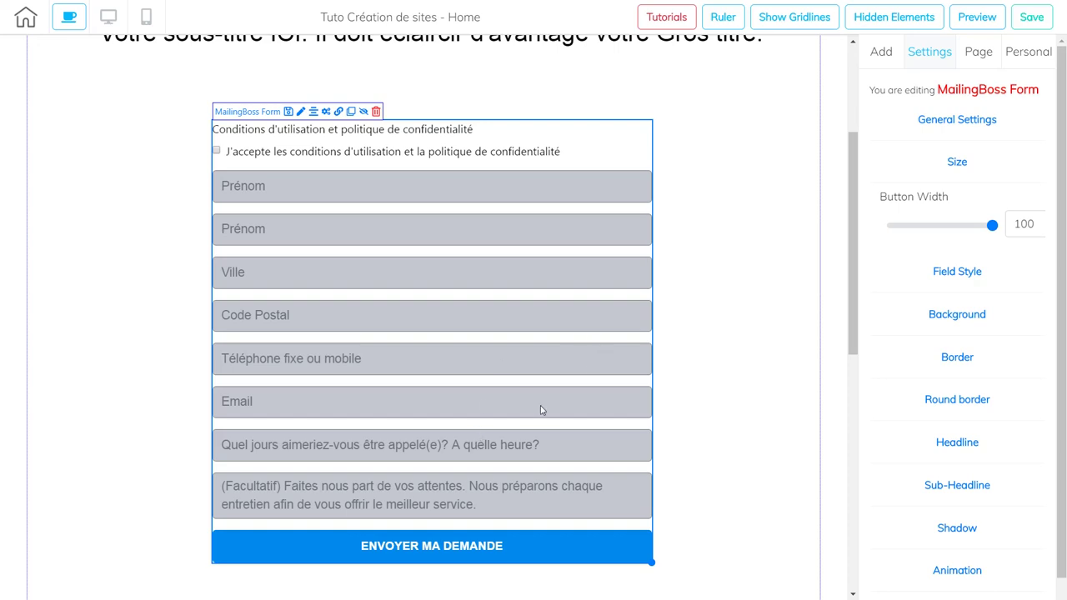
{"action": "mouse_move", "coordinate": [850, 325]}
{"action": "left_mouse_down"}
{"action": "mouse_move", "coordinate": [851, 375]}
{"action": "mouse_move", "coordinate": [850, 341]}
{"action": "left_mouse_up"}
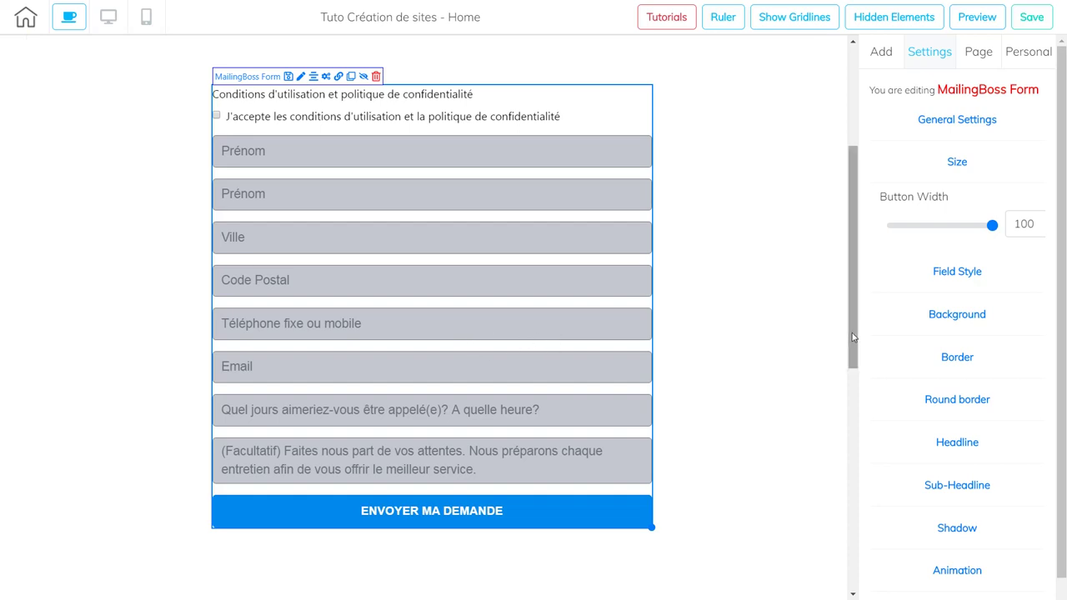
{"action": "scroll", "coordinate": [845, 323], "scroll_direction": "up", "scroll_amount": 3}
{"action": "scroll", "coordinate": [845, 292], "scroll_direction": "down", "scroll_amount": 3}
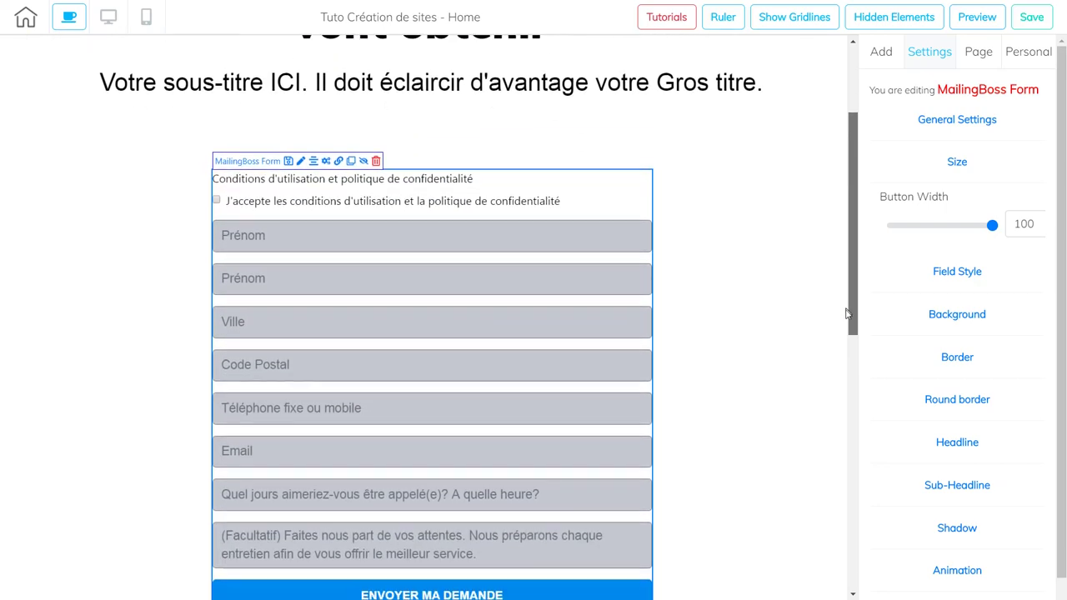
{"action": "scroll", "coordinate": [847, 298], "scroll_direction": "up", "scroll_amount": 3}
{"action": "scroll", "coordinate": [847, 298], "scroll_direction": "down", "scroll_amount": 3}
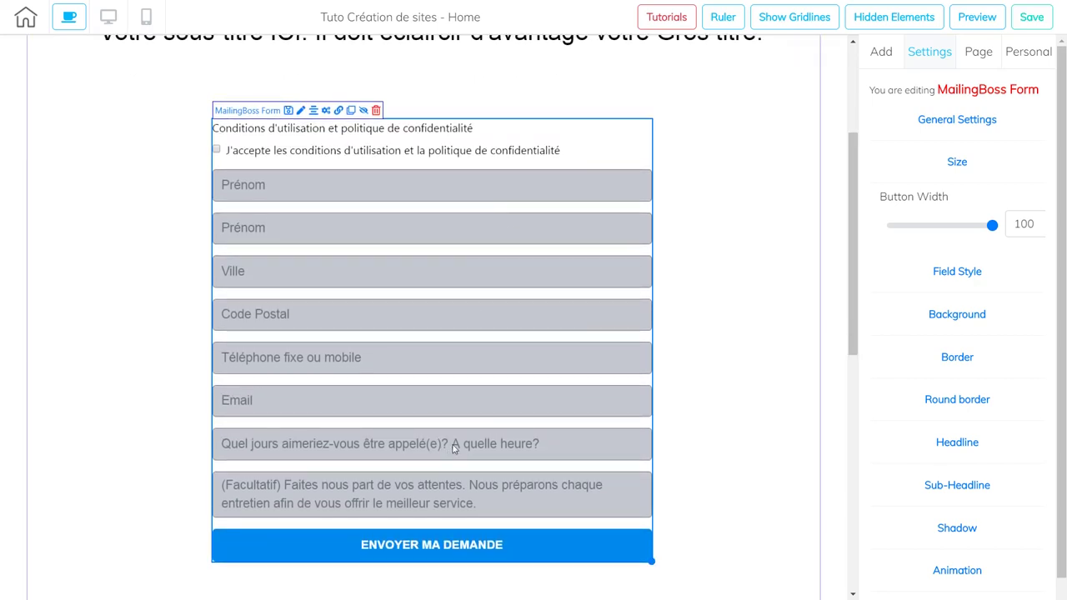
{"action": "mouse_move", "coordinate": [849, 336]}
{"action": "left_mouse_down"}
{"action": "mouse_move", "coordinate": [842, 290]}
{"action": "mouse_move", "coordinate": [856, 260]}
{"action": "mouse_move", "coordinate": [865, 331]}
{"action": "left_mouse_up"}
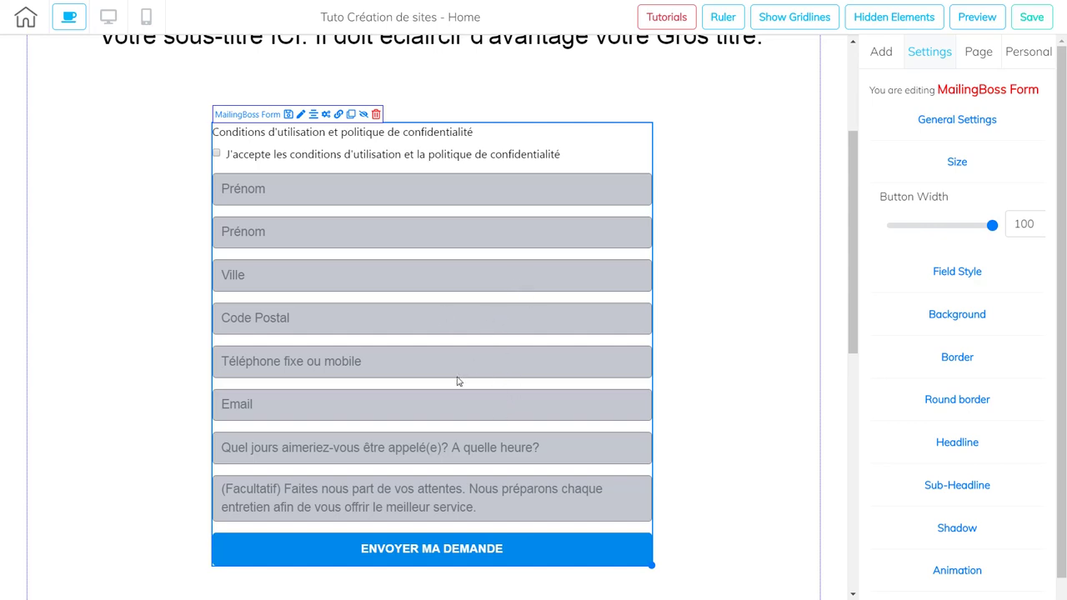
{"action": "left_click_drag", "start_coordinate": [852, 283], "coordinate": [834, 305]}
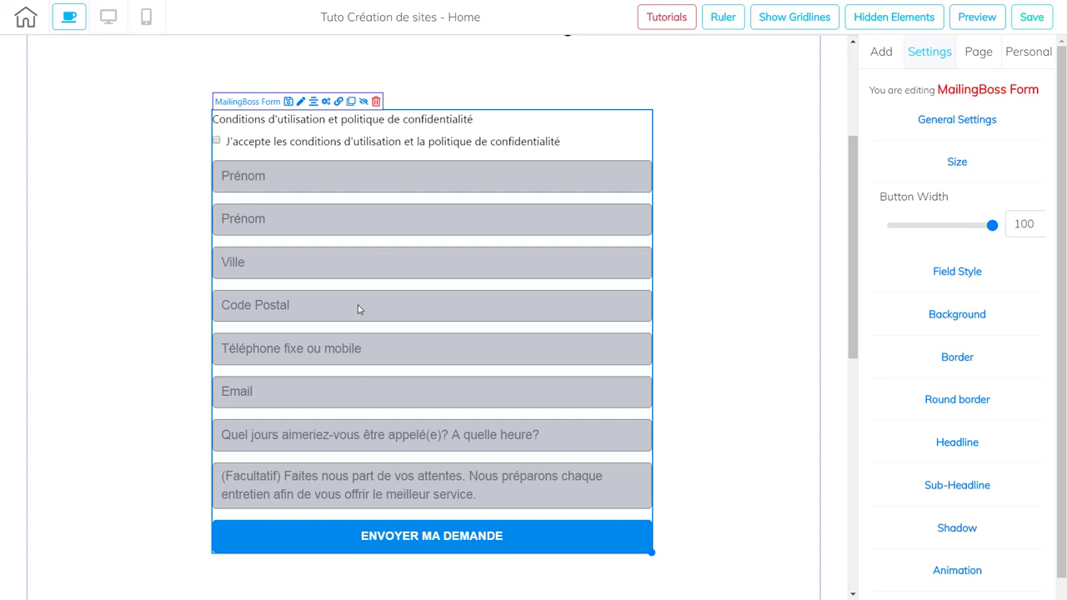
Link the MailingBoss form to the mailing list "Liste Tuto" and save the choice.
{"action": "left_click", "coordinate": [326, 100]}
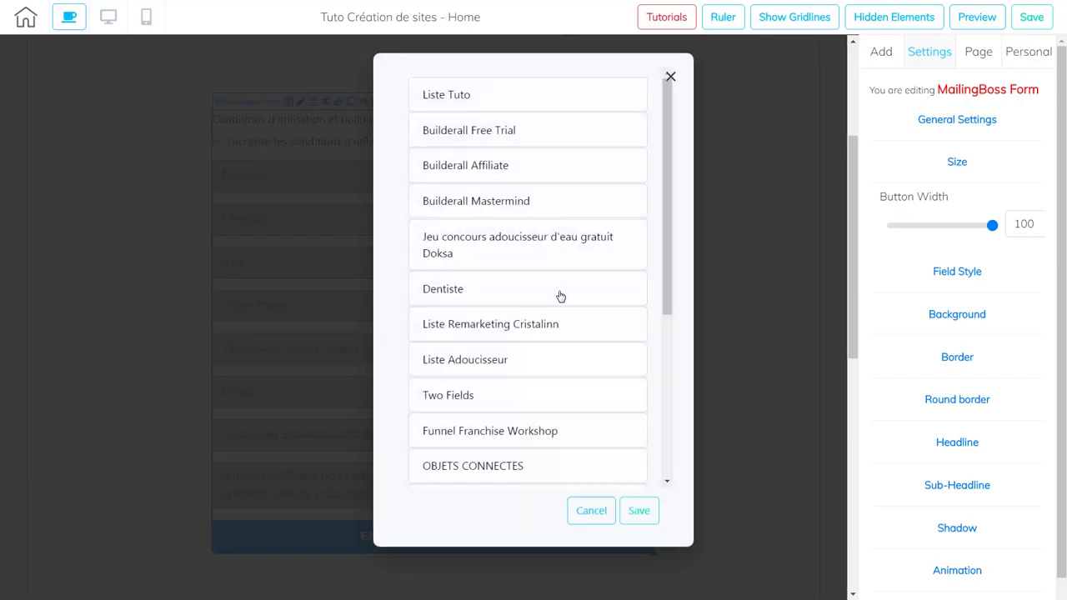
{"action": "left_click", "coordinate": [470, 98]}
{"action": "left_click", "coordinate": [633, 511]}
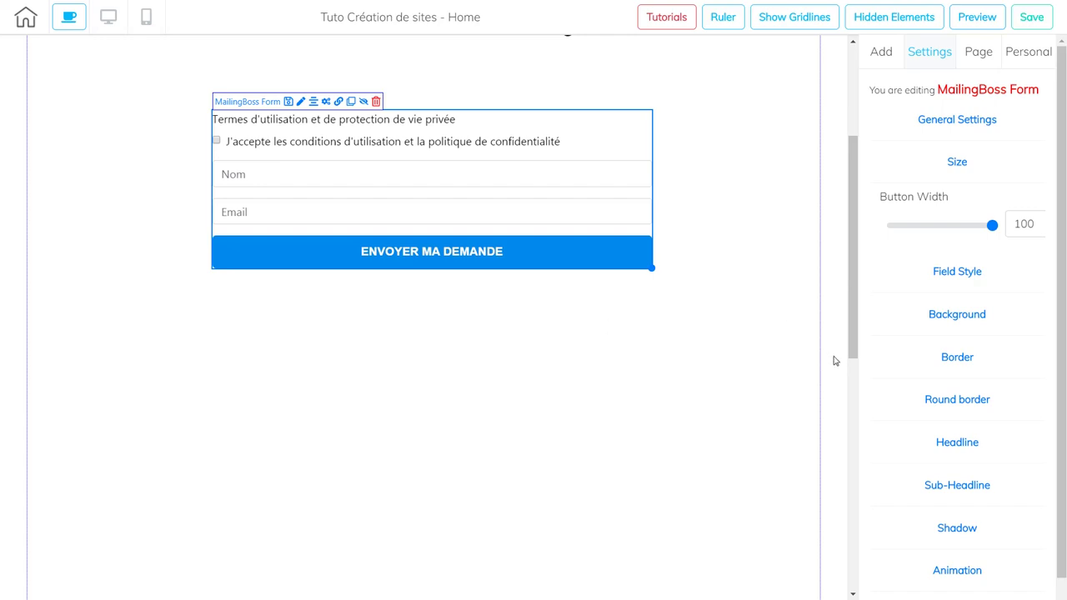
{"action": "left_click_drag", "start_coordinate": [849, 352], "coordinate": [853, 258]}
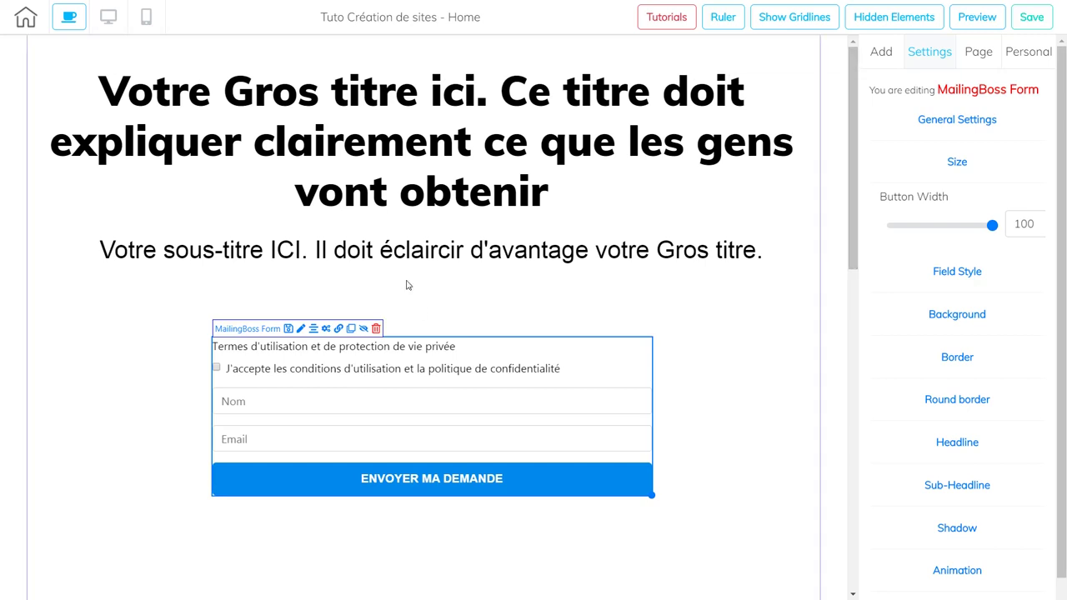
{"action": "left_click", "coordinate": [714, 457]}
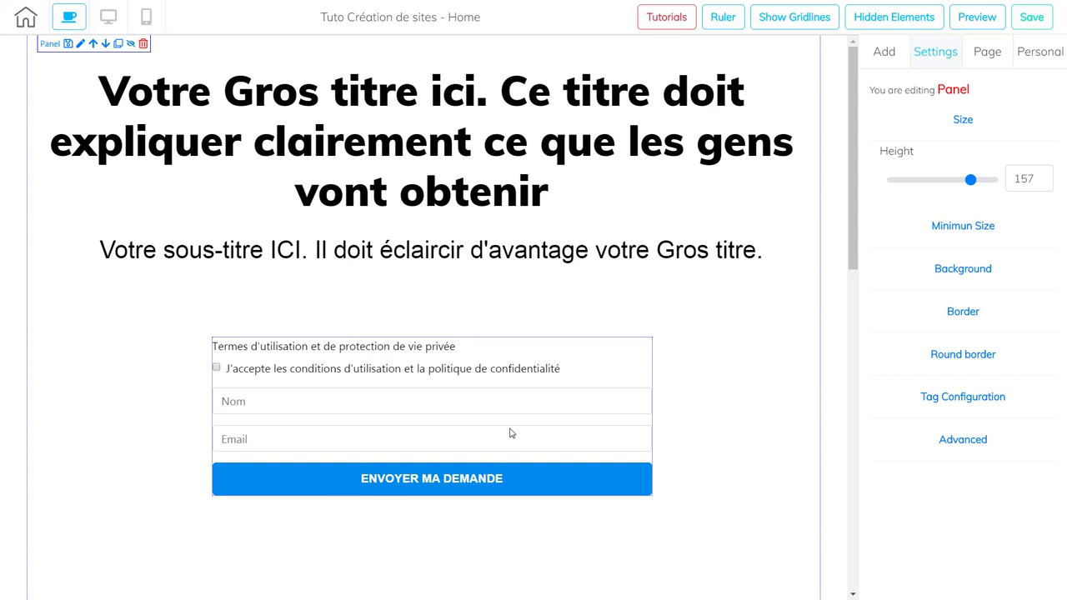
{"action": "scroll", "coordinate": [853, 257], "scroll_direction": "down", "scroll_amount": 1}
{"action": "scroll", "coordinate": [858, 237], "scroll_direction": "up", "scroll_amount": 1}
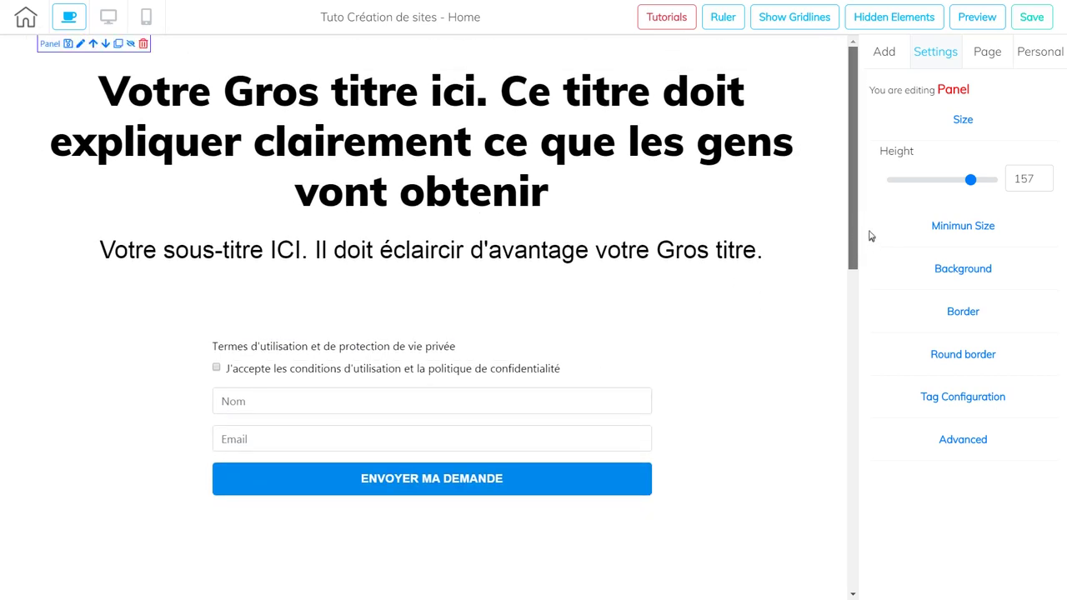
{"action": "scroll", "coordinate": [867, 245], "scroll_direction": "down", "scroll_amount": 1}
{"action": "scroll", "coordinate": [864, 250], "scroll_direction": "up", "scroll_amount": 1}
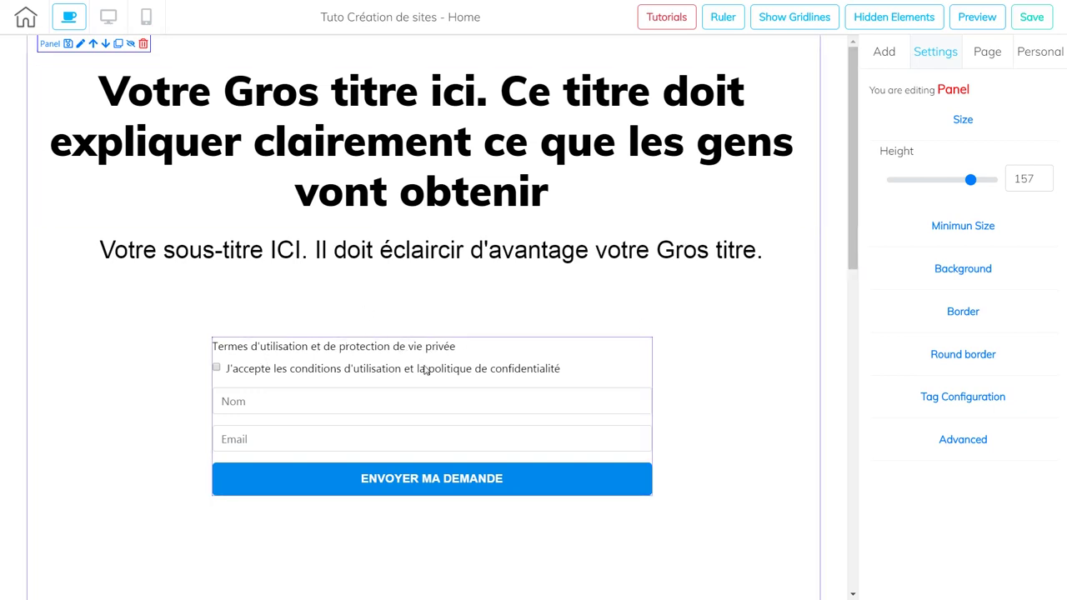
{"action": "left_click", "coordinate": [352, 342]}
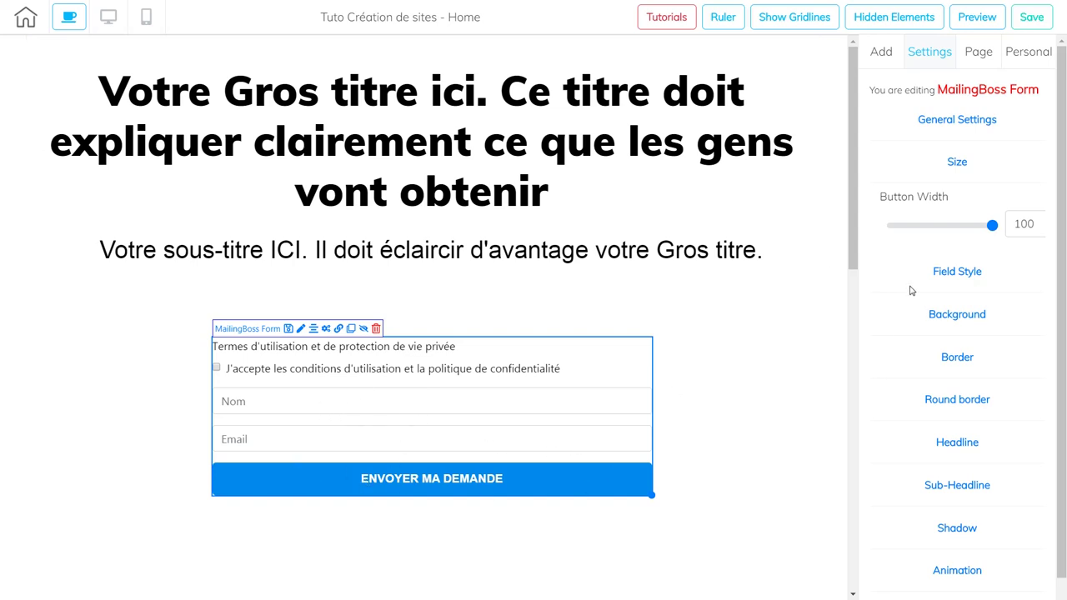
Reduce the white panel's height to 830 so that it ends a little below the form's submit button.
{"action": "left_click_drag", "start_coordinate": [853, 246], "coordinate": [862, 222]}
{"action": "left_click", "coordinate": [719, 341]}
{"action": "mouse_move", "coordinate": [970, 180]}
{"action": "left_mouse_down"}
{"action": "mouse_move", "coordinate": [942, 179]}
{"action": "mouse_move", "coordinate": [963, 179]}
{"action": "left_mouse_up"}
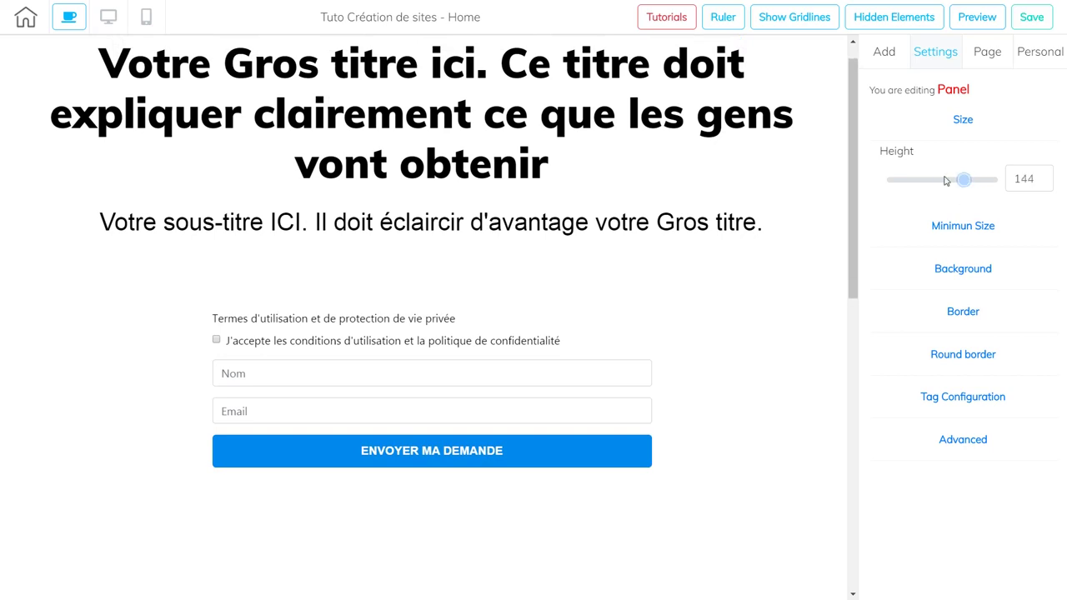
{"action": "left_click", "coordinate": [961, 121]}
{"action": "left_click_drag", "start_coordinate": [850, 292], "coordinate": [861, 381]}
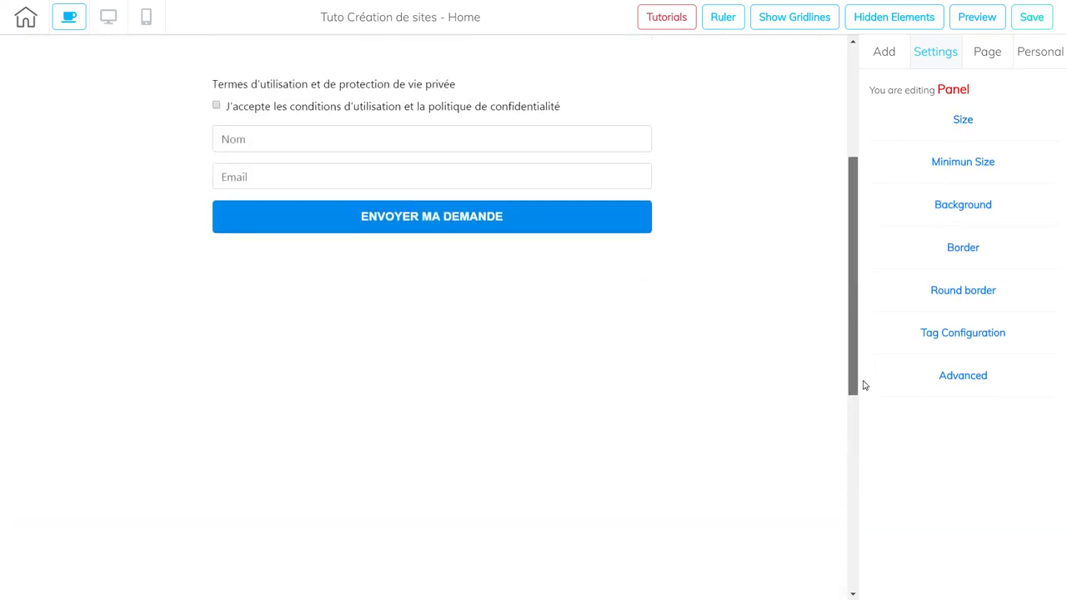
{"action": "left_click", "coordinate": [963, 122]}
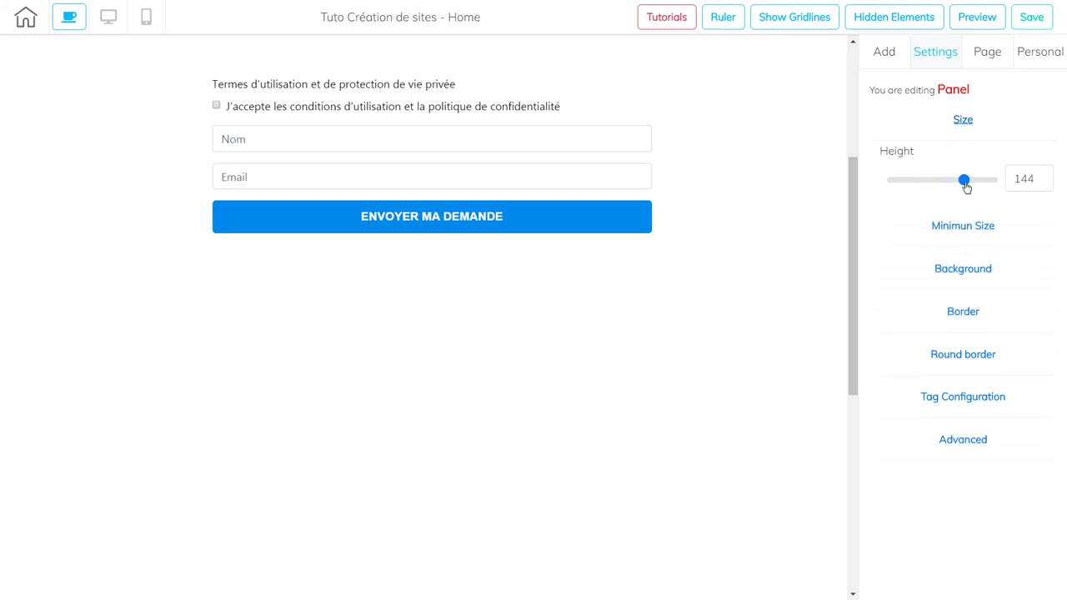
{"action": "left_click_drag", "start_coordinate": [967, 185], "coordinate": [934, 189]}
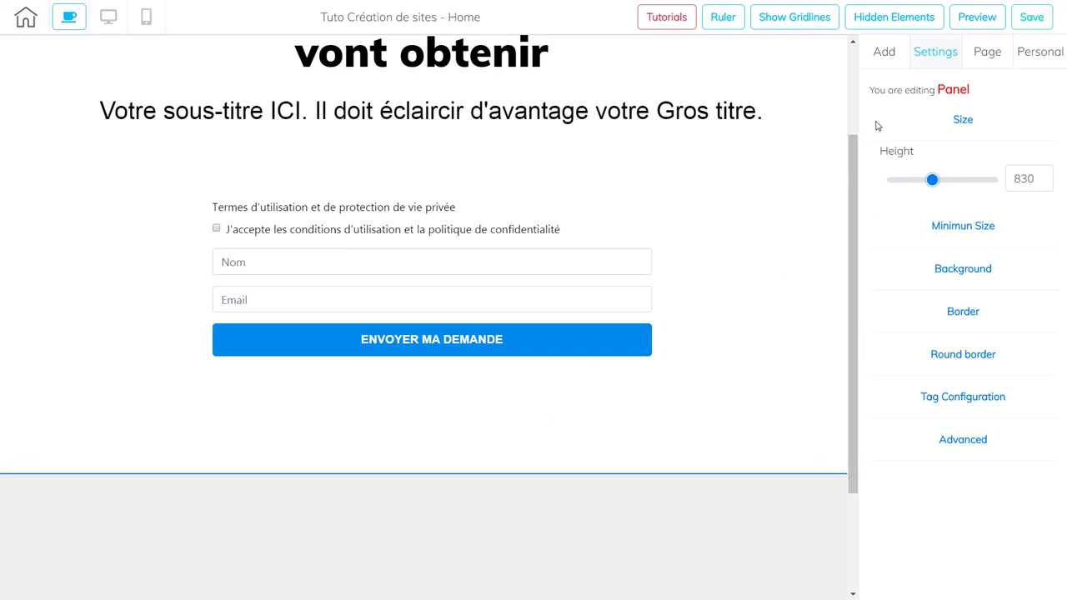
Add a Paragraph text element to the white panel, just below the form's submit button.
{"action": "left_click", "coordinate": [884, 52]}
{"action": "left_click", "coordinate": [1002, 83]}
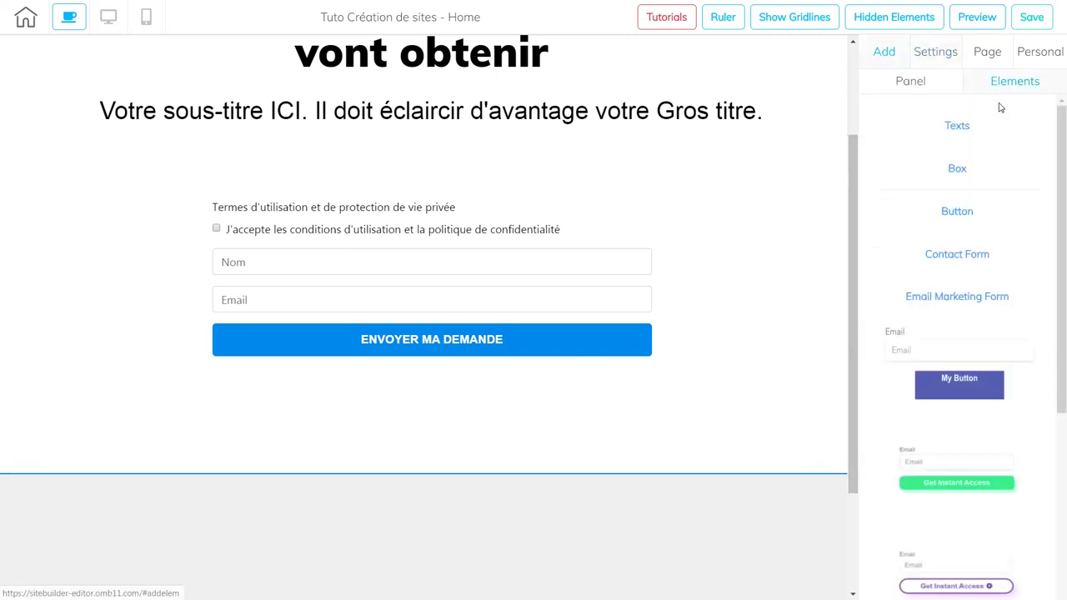
{"action": "left_click", "coordinate": [955, 129]}
{"action": "left_click_drag", "start_coordinate": [942, 438], "coordinate": [330, 382]}
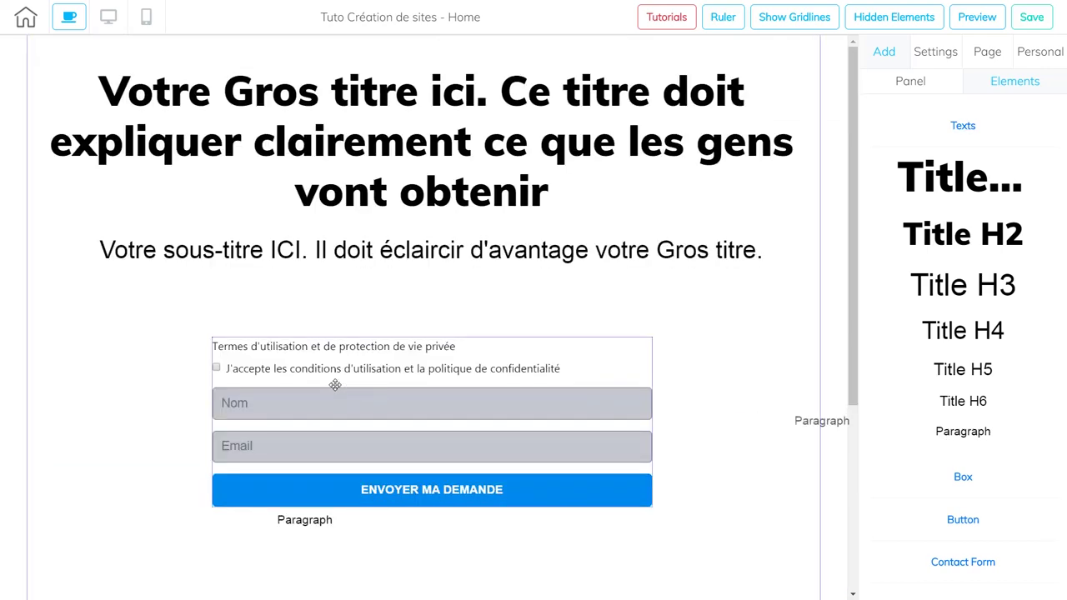
{"action": "left_click", "coordinate": [328, 533]}
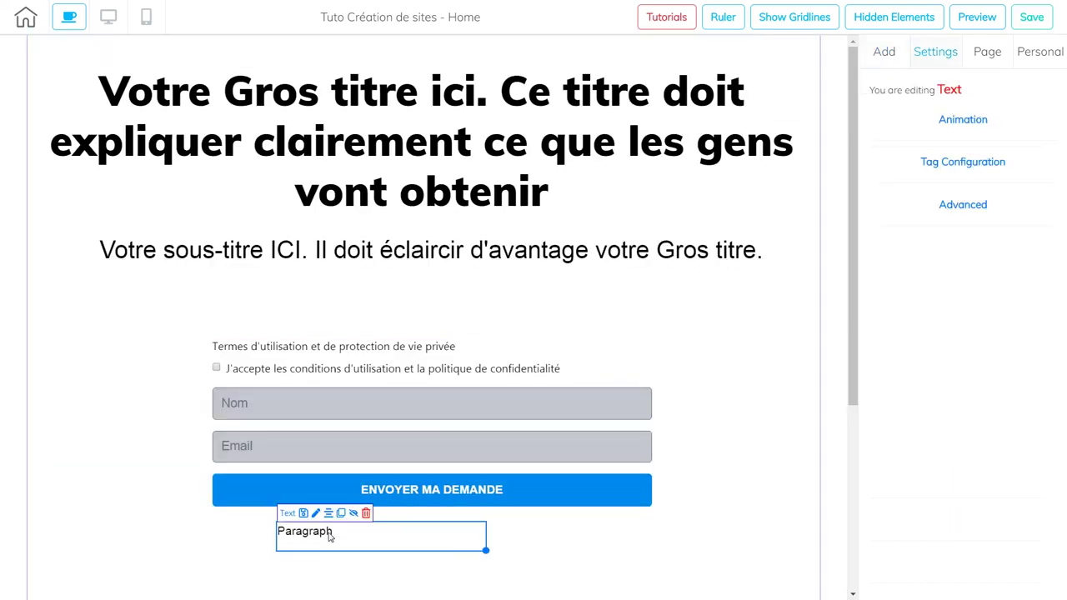
{"action": "left_click_drag", "start_coordinate": [337, 538], "coordinate": [333, 535]}
Replace the placeholder paragraph with "Nous n'aimons pas les spams. Vos informations seront utilisées pour vous fournir un service pertinent.".
{"action": "double_click", "coordinate": [333, 533]}
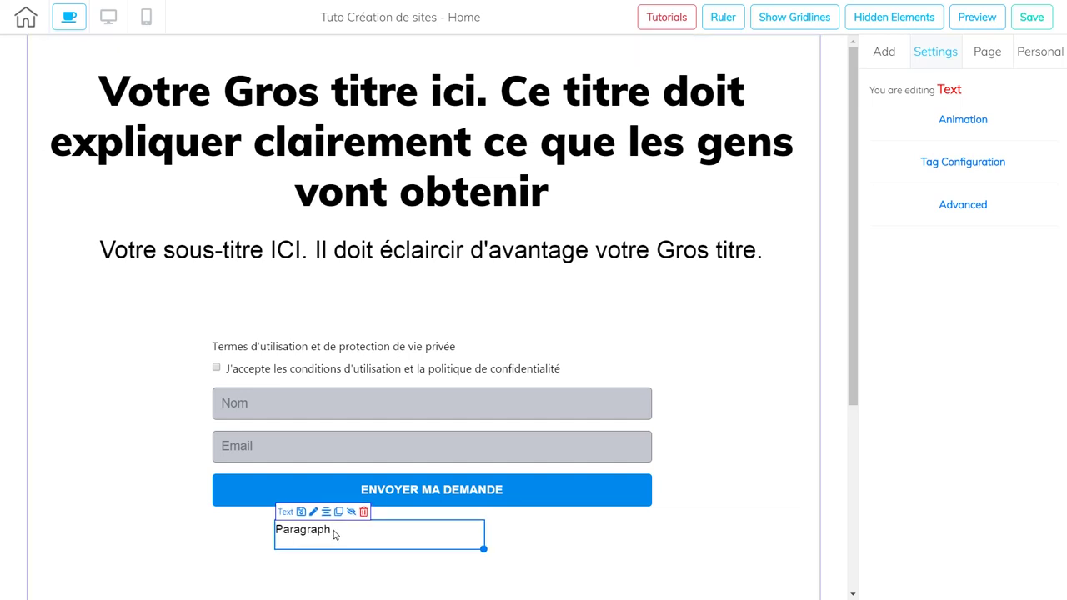
{"action": "left_click_drag", "start_coordinate": [334, 530], "coordinate": [256, 531]}
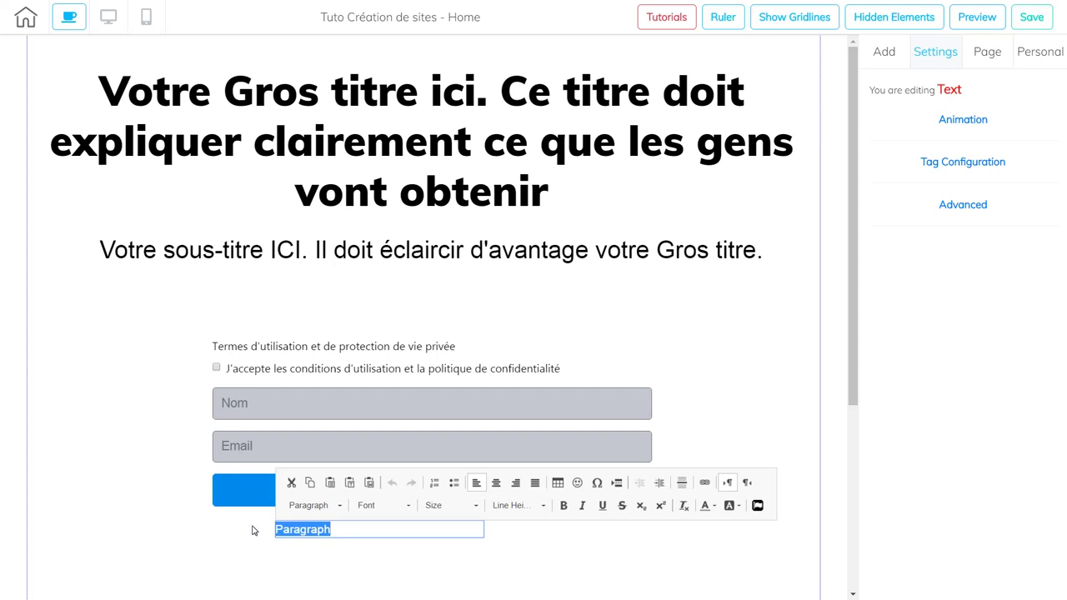
{"action": "type", "text": "Nous n"}
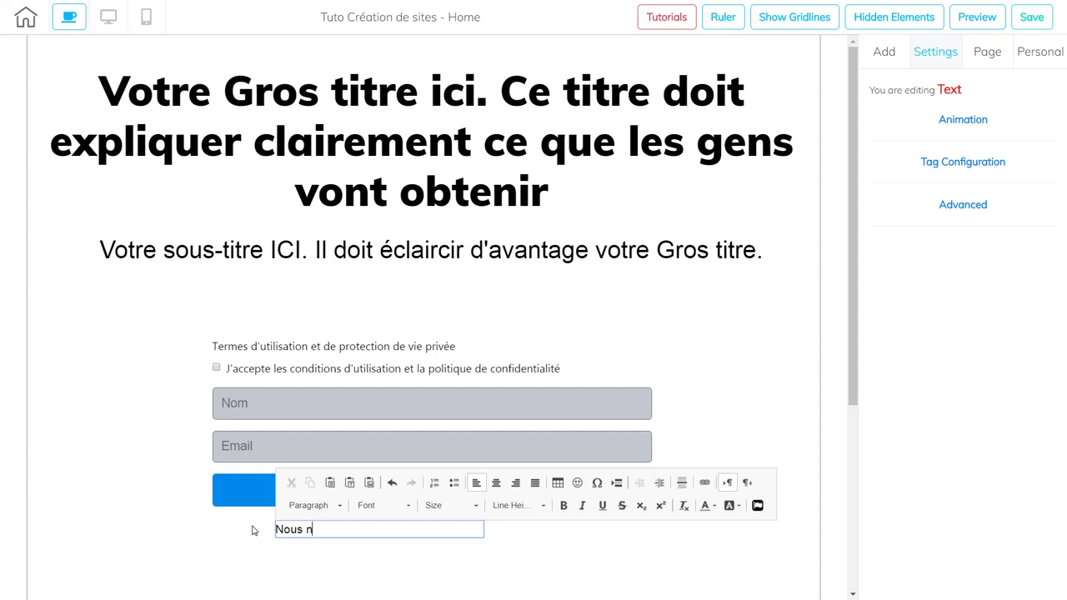
{"action": "type", "text": "'aimons pas les spams. Vos in"}
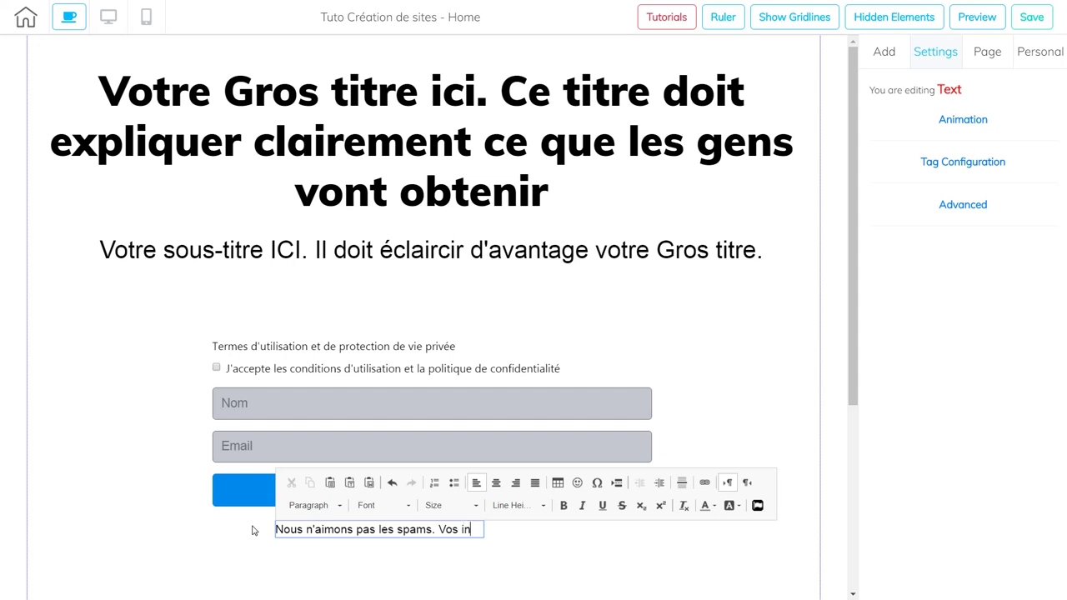
{"action": "type", "text": "rmations seront utilisées pour vou"}
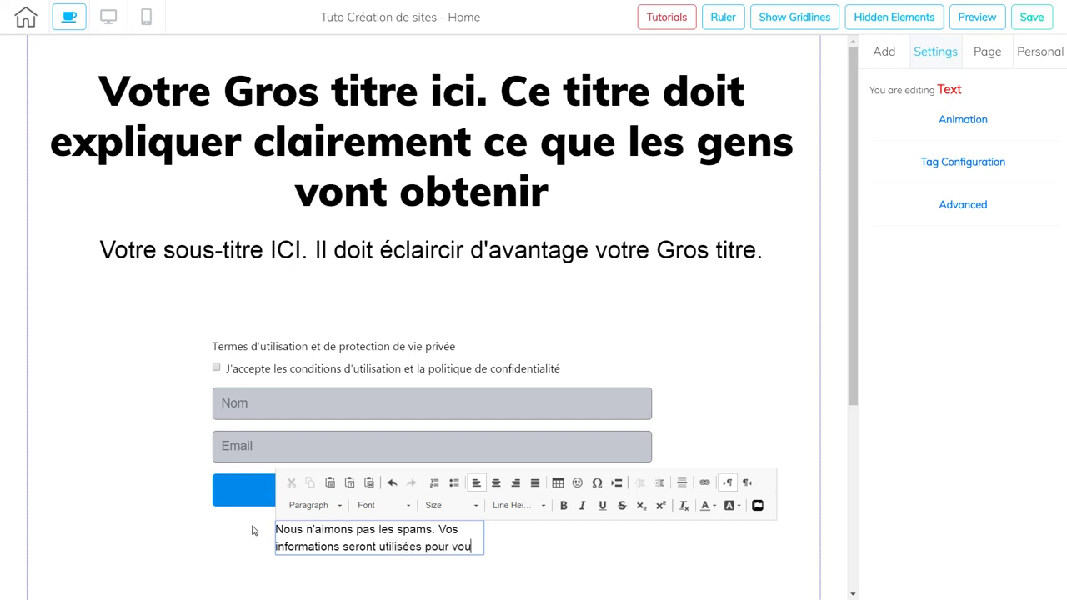
{"action": "type", "text": "rnir des"}
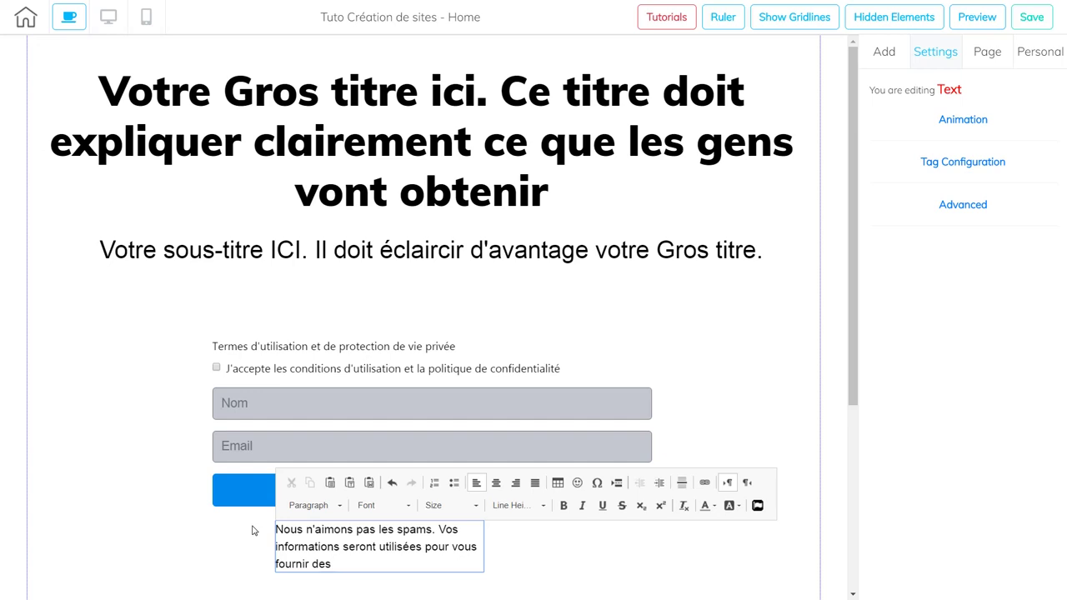
{"action": "key", "text": "BackSpace"}
{"action": "key", "text": "BackSpace"}
{"action": "key", "text": "BackSpace"}
{"action": "type", "text": "un services pertinent."}
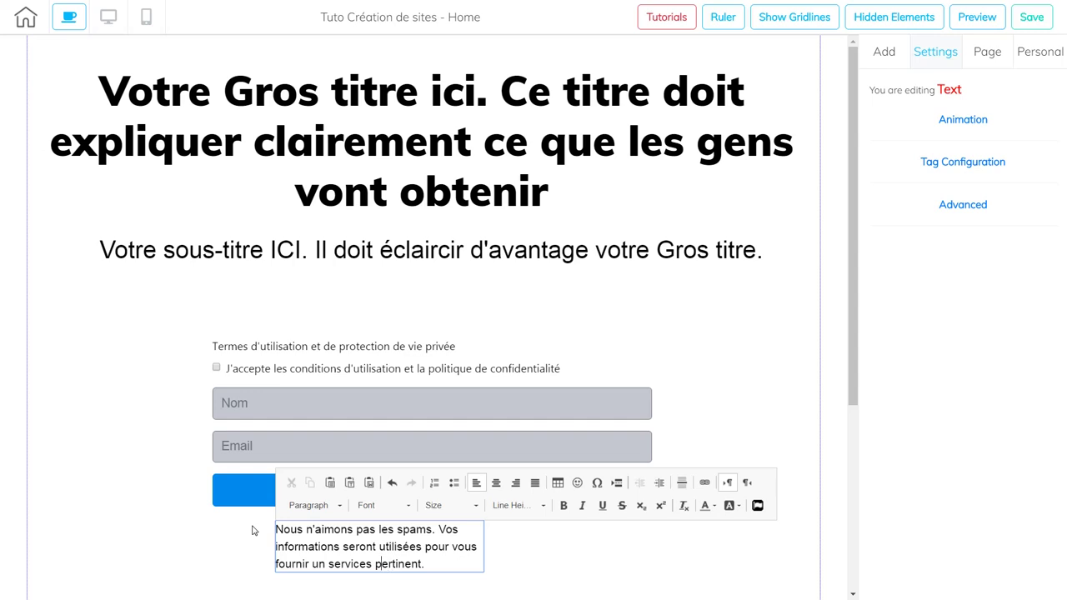
{"action": "key", "text": "BackSpace"}
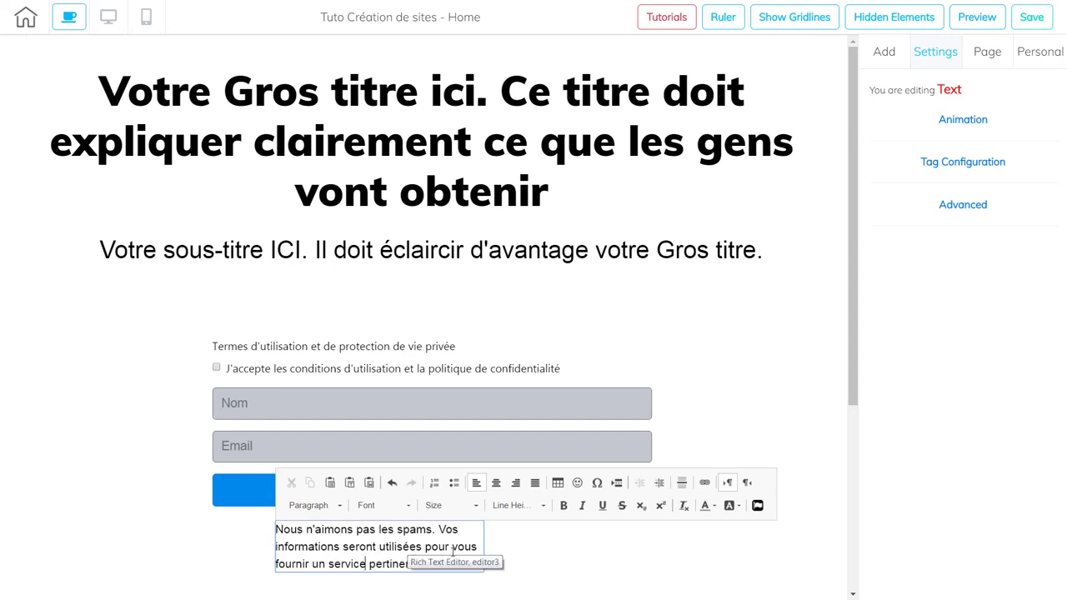
{"action": "left_click", "coordinate": [525, 569]}
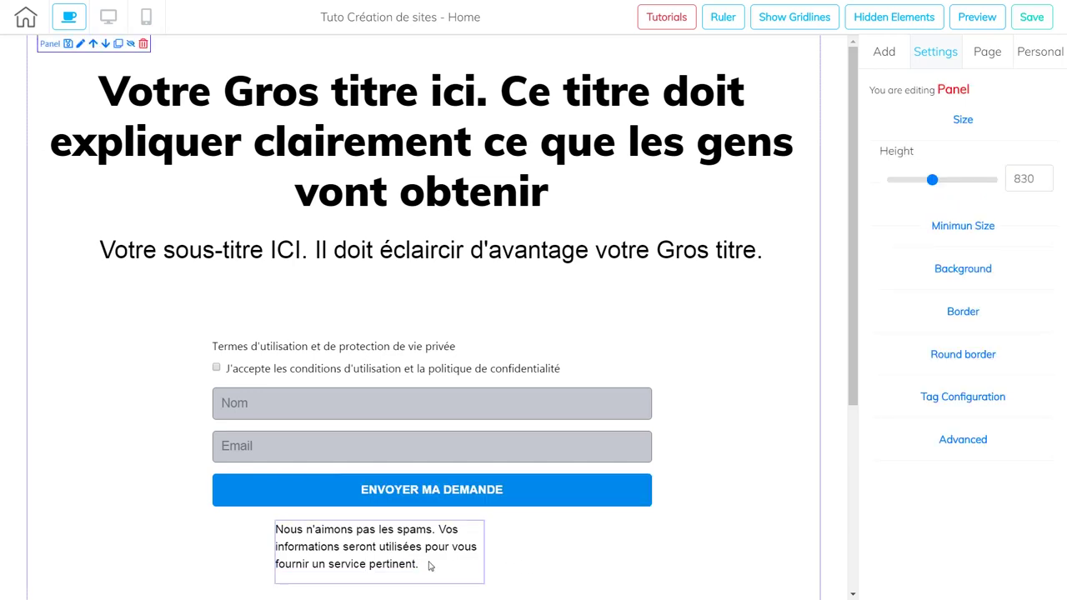
Align the anti-spam text box with the form's left edge and widen it to about the width of the submit button.
{"action": "left_click", "coordinate": [454, 568]}
{"action": "left_click_drag", "start_coordinate": [482, 582], "coordinate": [675, 559]}
{"action": "left_click_drag", "start_coordinate": [527, 548], "coordinate": [505, 547]}
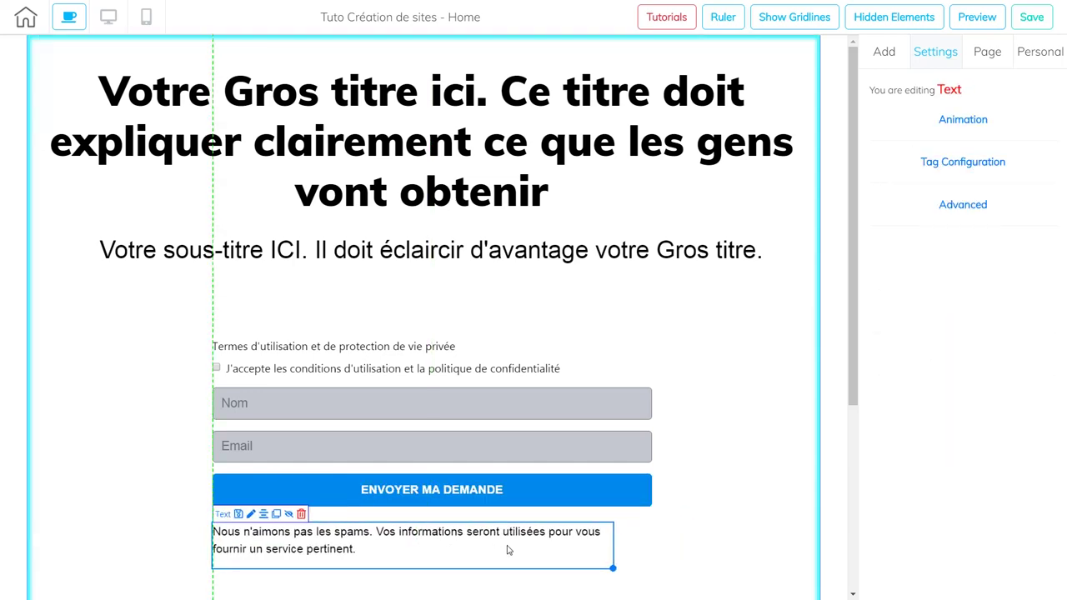
{"action": "left_click_drag", "start_coordinate": [613, 568], "coordinate": [649, 566]}
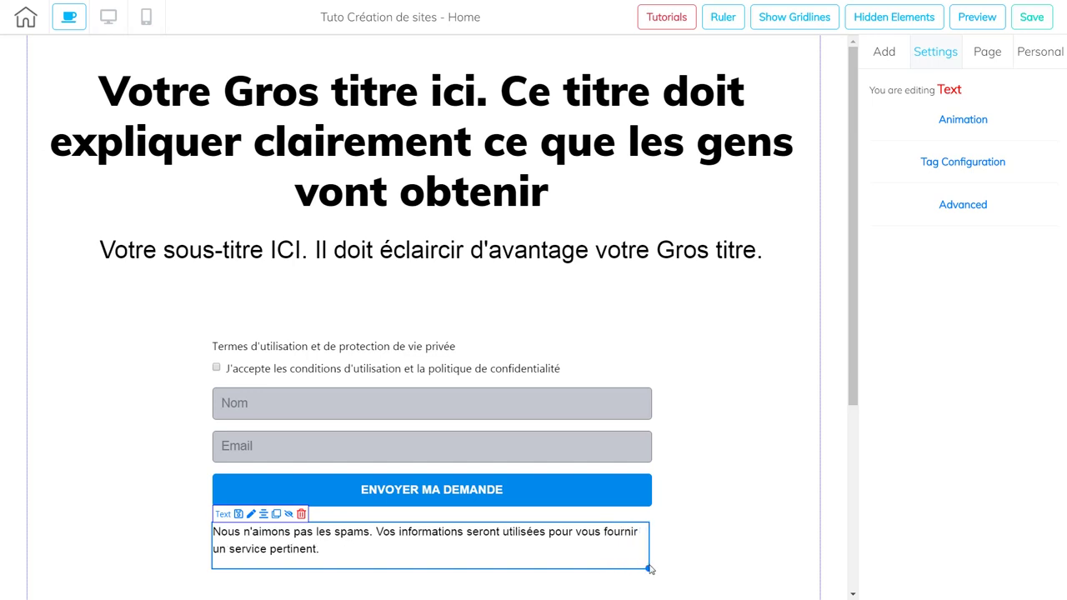
Centre the whole anti-spam paragraph within its text box below the form.
{"action": "double_click", "coordinate": [337, 556]}
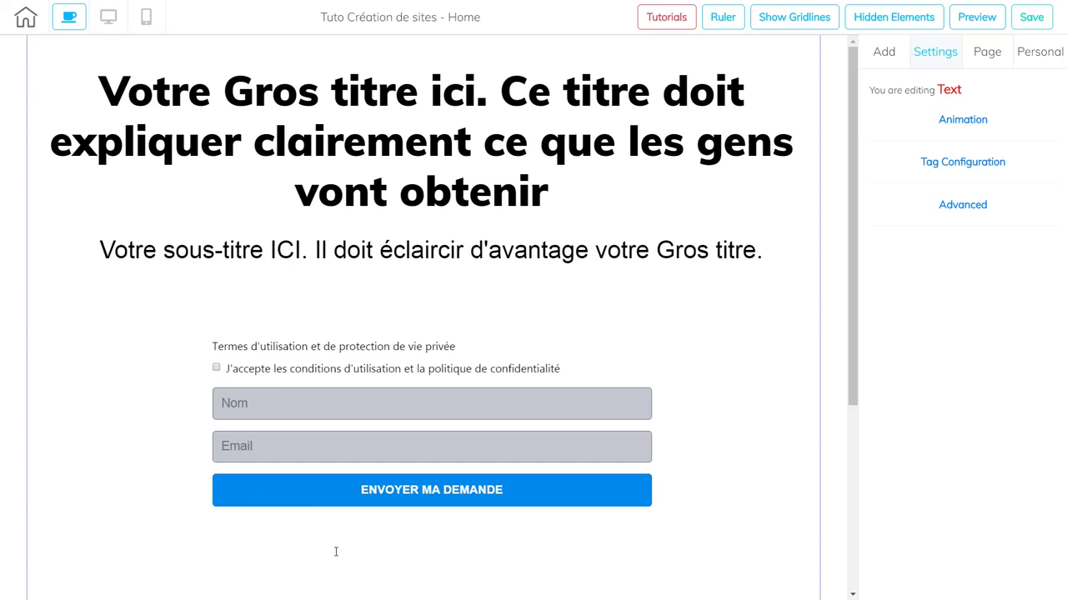
{"action": "left_click_drag", "start_coordinate": [334, 551], "coordinate": [199, 537]}
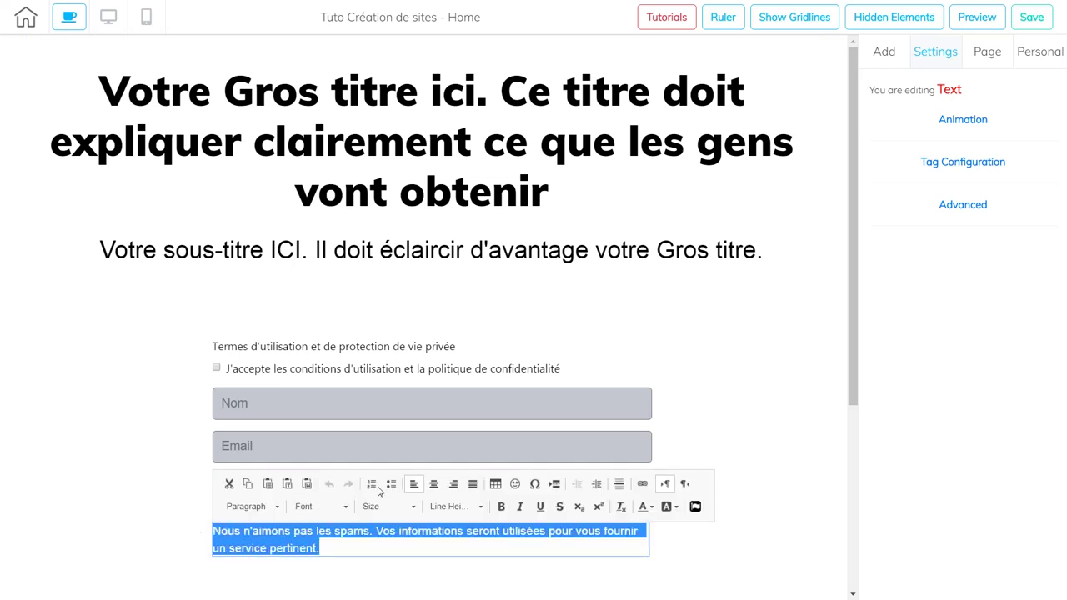
{"action": "left_click", "coordinate": [434, 484]}
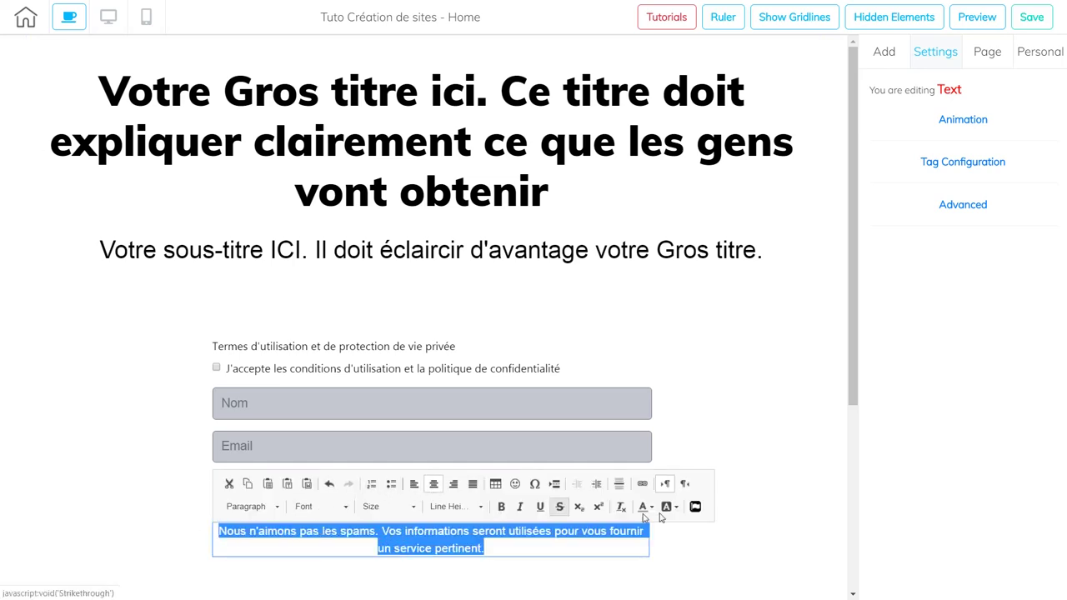
{"action": "left_click", "coordinate": [764, 512]}
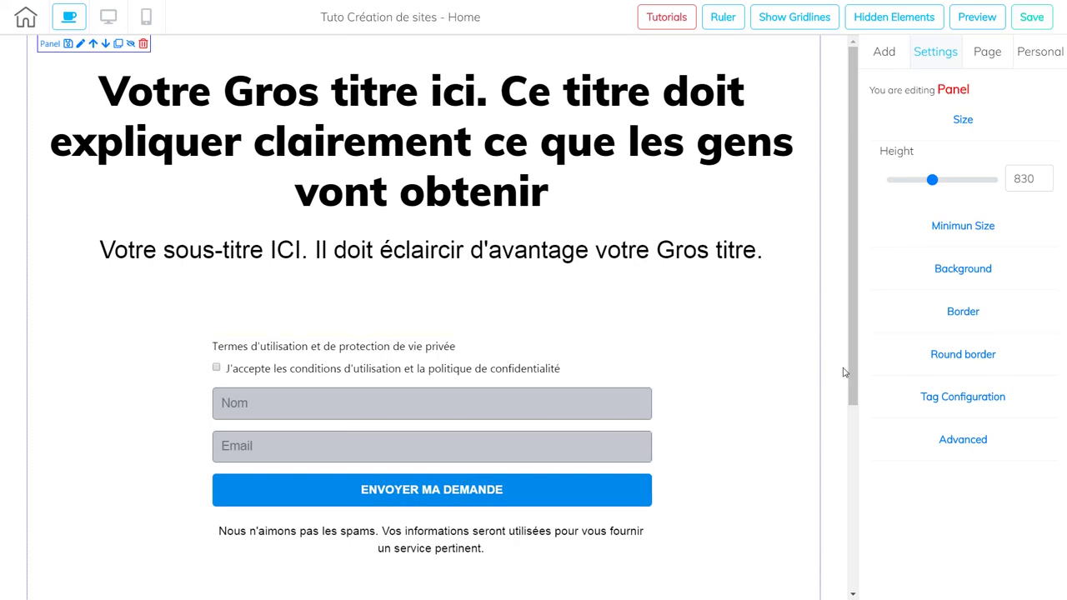
Add a blank panel to the page from the panel library.
{"action": "left_click_drag", "start_coordinate": [851, 367], "coordinate": [843, 475]}
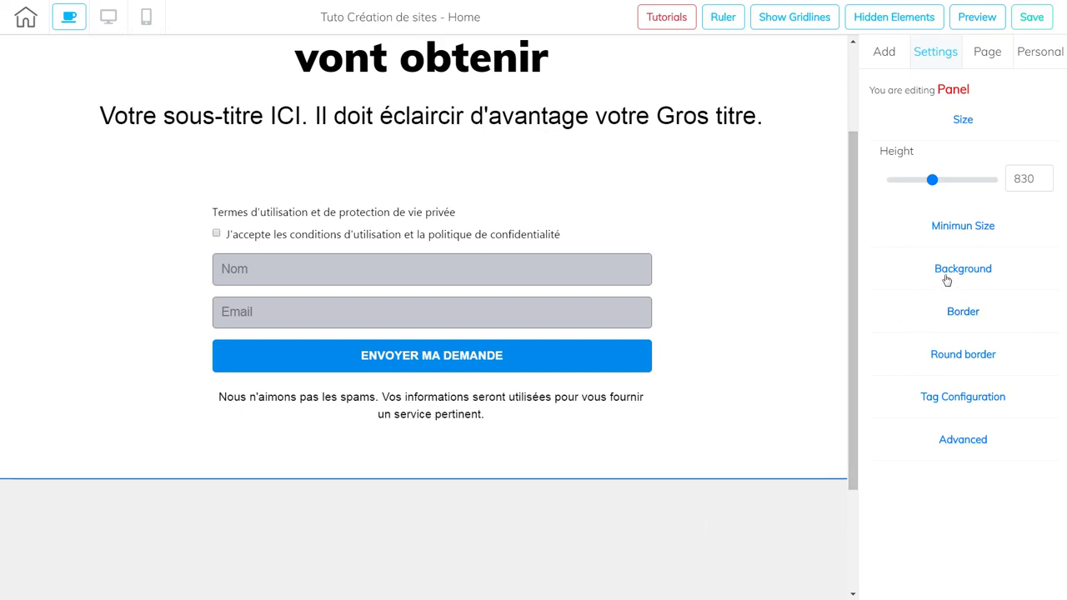
{"action": "left_click", "coordinate": [885, 57]}
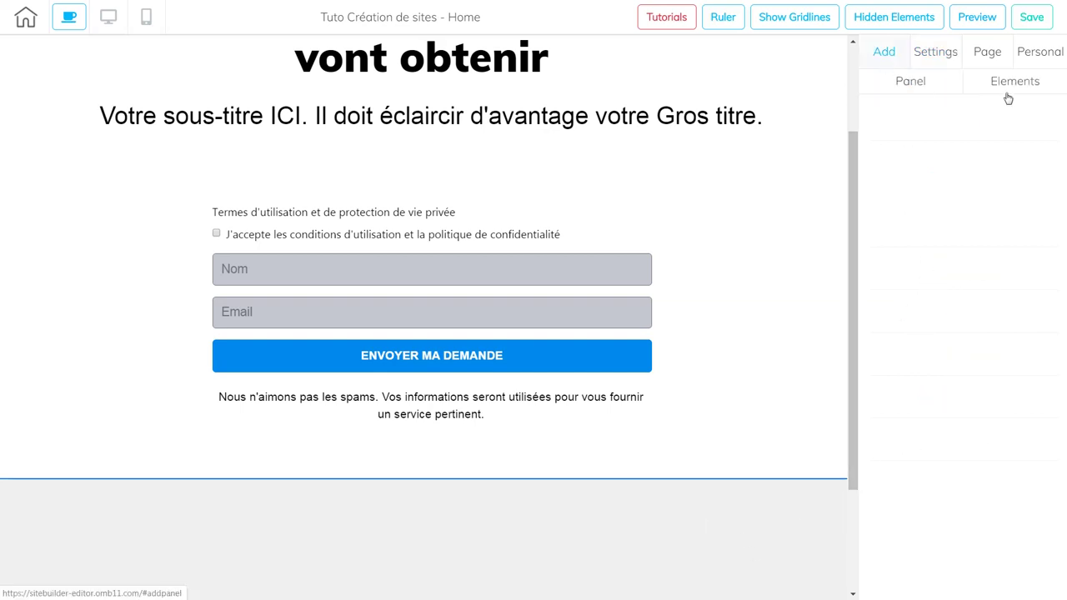
{"action": "left_click", "coordinate": [1013, 84]}
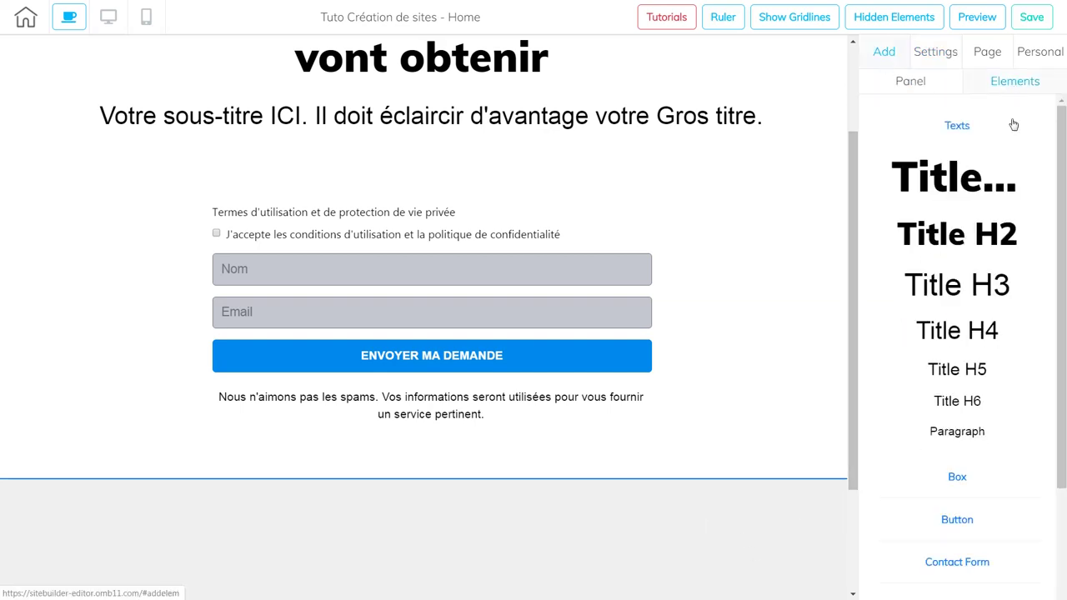
{"action": "left_click", "coordinate": [956, 126]}
{"action": "left_click", "coordinate": [909, 80]}
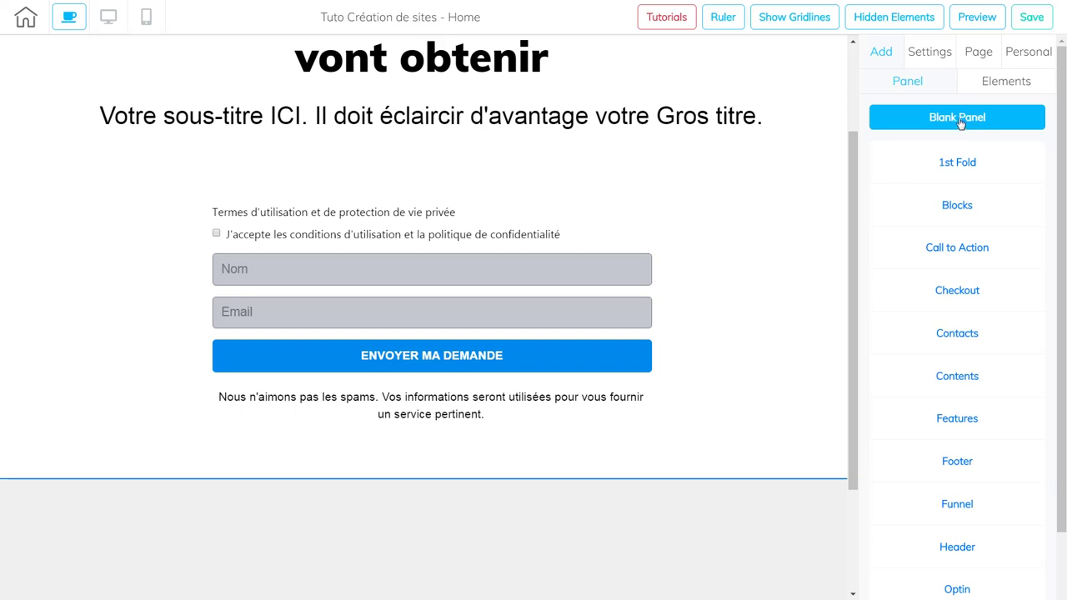
{"action": "left_click", "coordinate": [960, 121]}
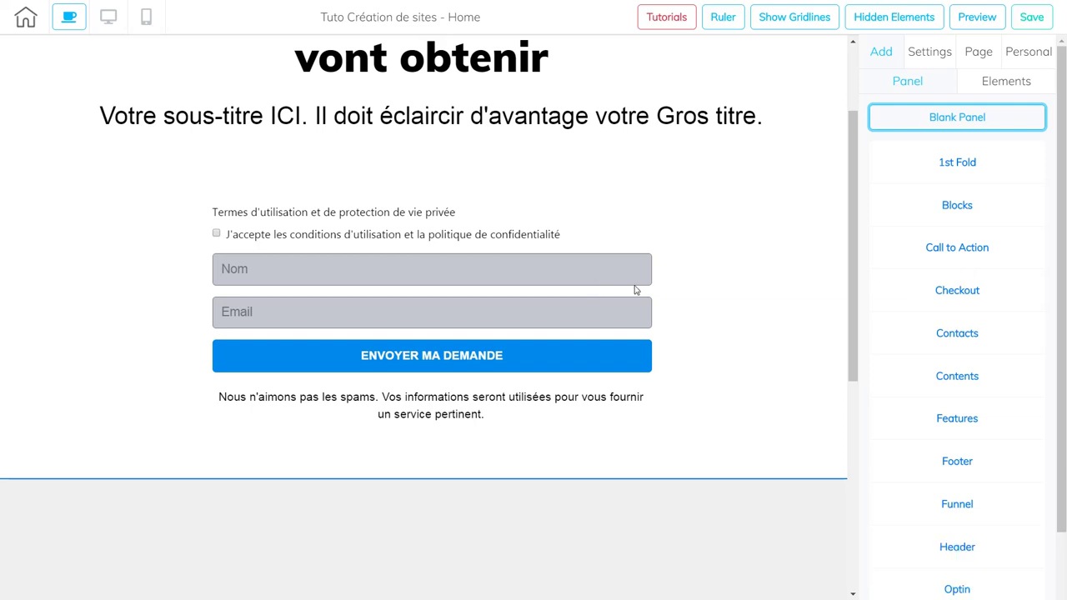
Look through the ready-made 1st Fold and Footer panel templates.
{"action": "left_click", "coordinate": [959, 163]}
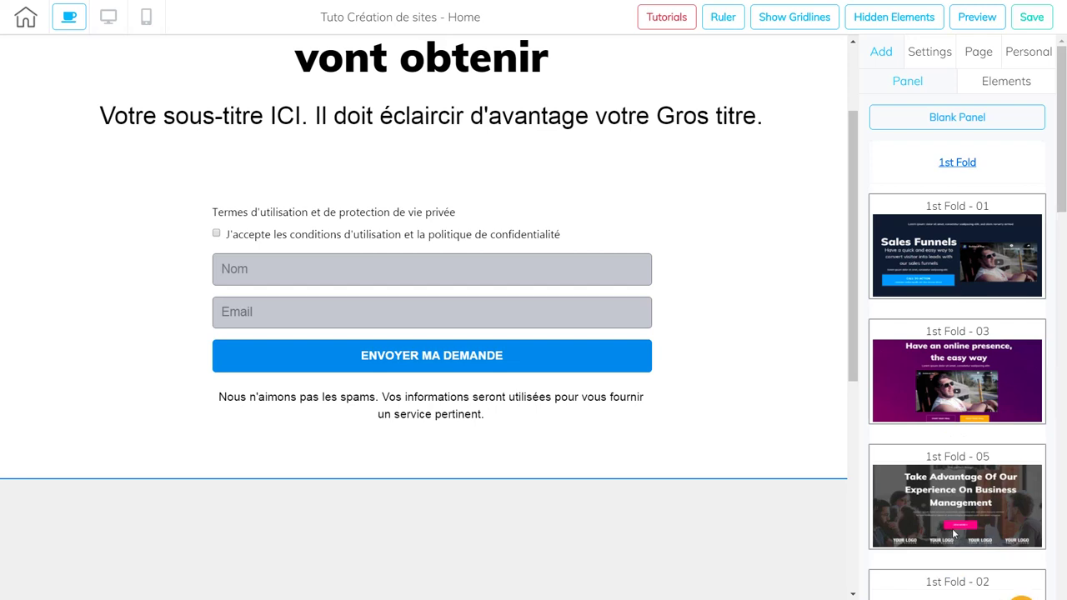
{"action": "left_click", "coordinate": [964, 165]}
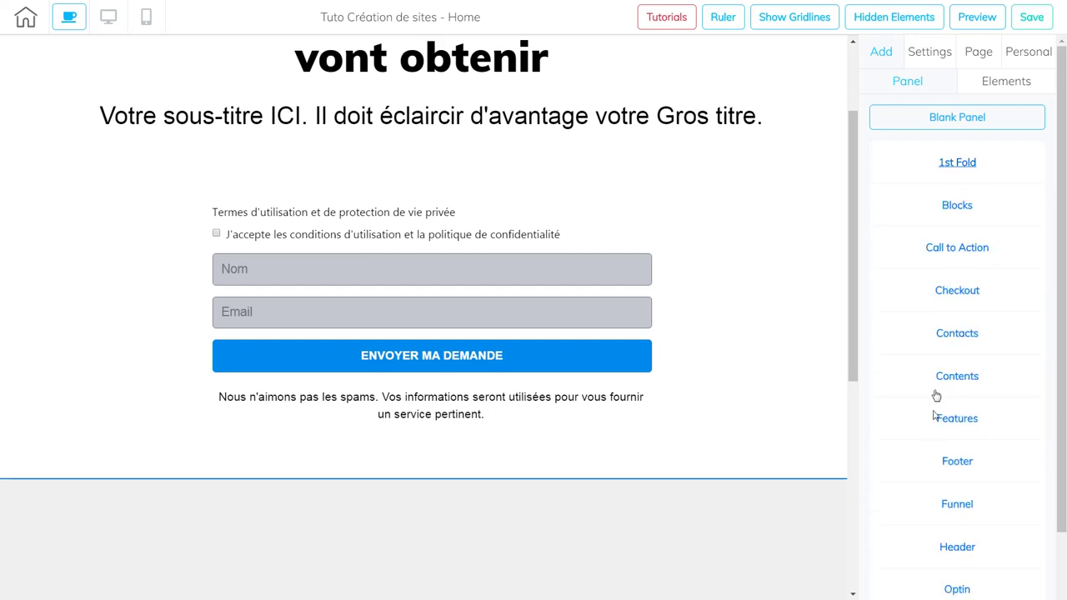
{"action": "left_click", "coordinate": [958, 462]}
{"action": "scroll", "coordinate": [1062, 298], "scroll_direction": "down", "scroll_amount": 1}
{"action": "scroll", "coordinate": [1063, 298], "scroll_direction": "down", "scroll_amount": 3}
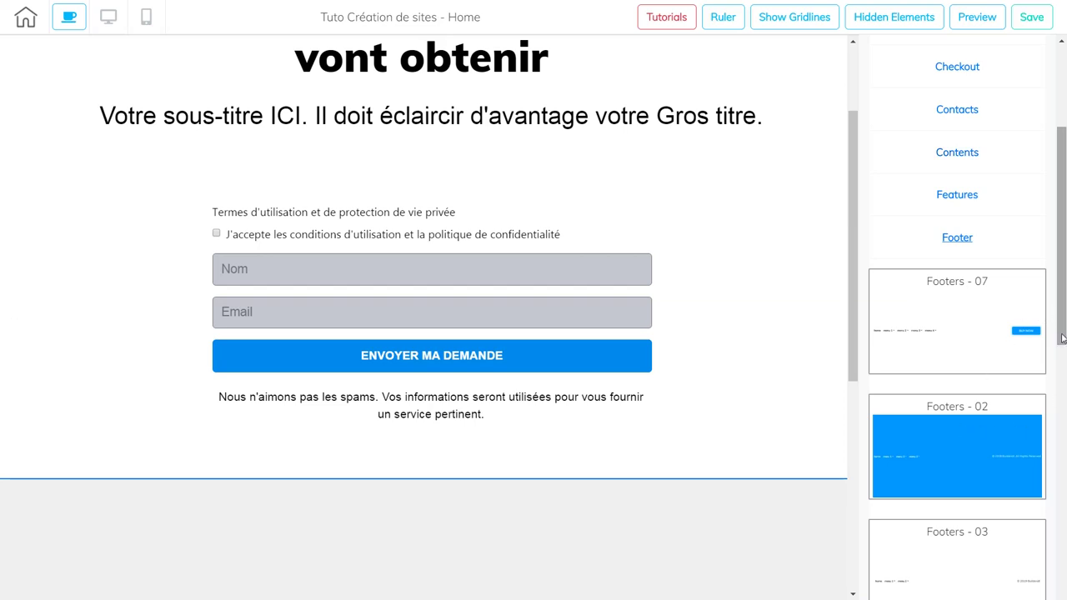
{"action": "scroll", "coordinate": [1063, 337], "scroll_direction": "up", "scroll_amount": 3}
Move the new blank panel at the end of the page up one position, above the grey panel.
{"action": "left_click_drag", "start_coordinate": [856, 371], "coordinate": [833, 579]}
{"action": "left_click", "coordinate": [81, 332]}
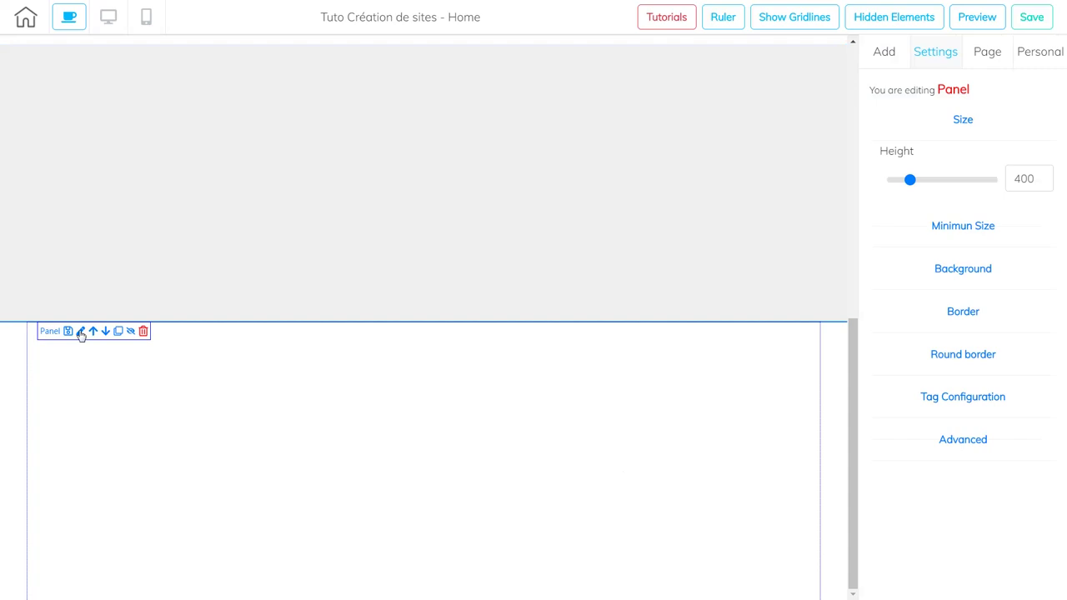
{"action": "left_click", "coordinate": [93, 331]}
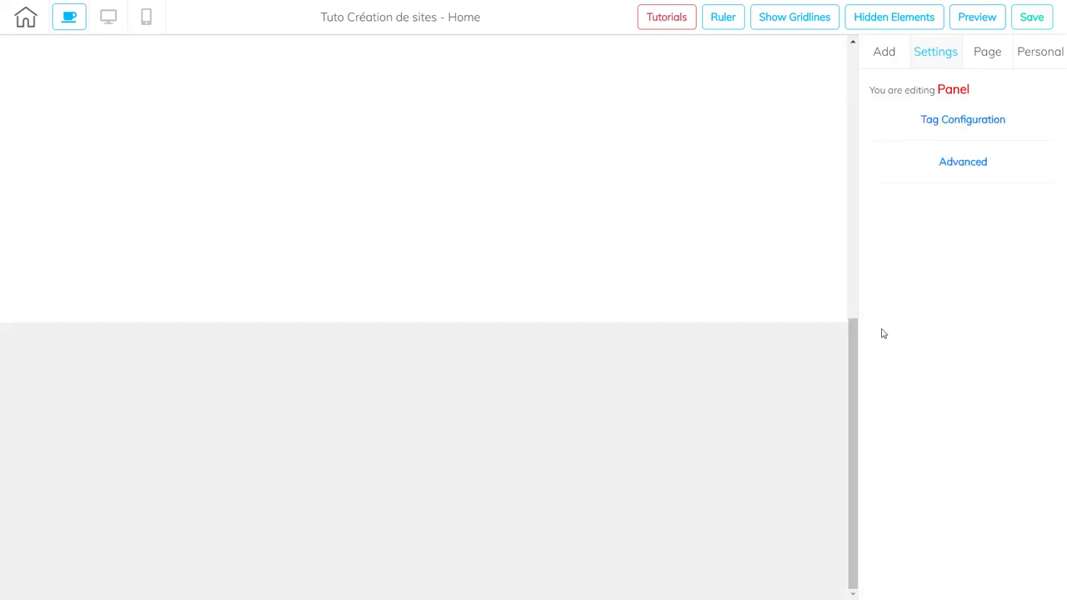
Delete the grey panel beneath the blank panel and confirm the deletion.
{"action": "left_click_drag", "start_coordinate": [859, 384], "coordinate": [862, 266]}
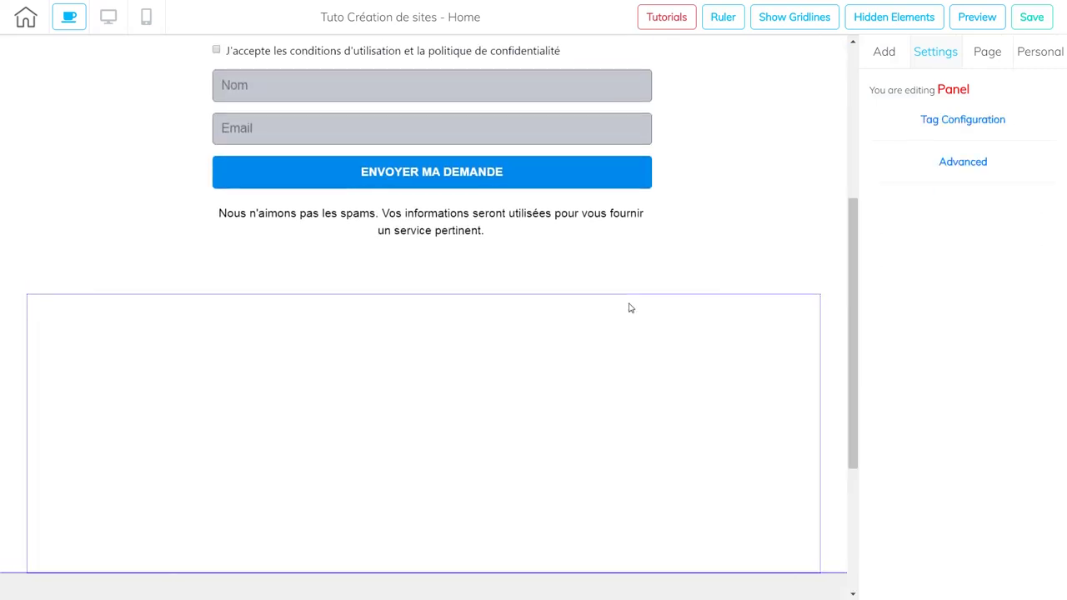
{"action": "left_click", "coordinate": [631, 379]}
{"action": "left_click_drag", "start_coordinate": [848, 442], "coordinate": [836, 524]}
{"action": "left_click", "coordinate": [618, 505]}
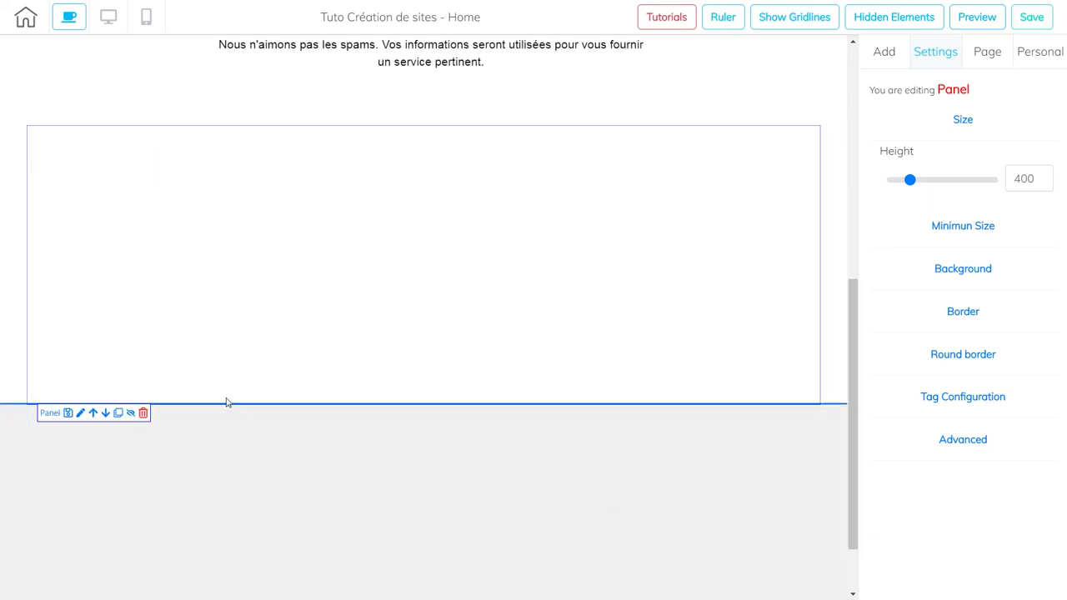
{"action": "left_click", "coordinate": [143, 413]}
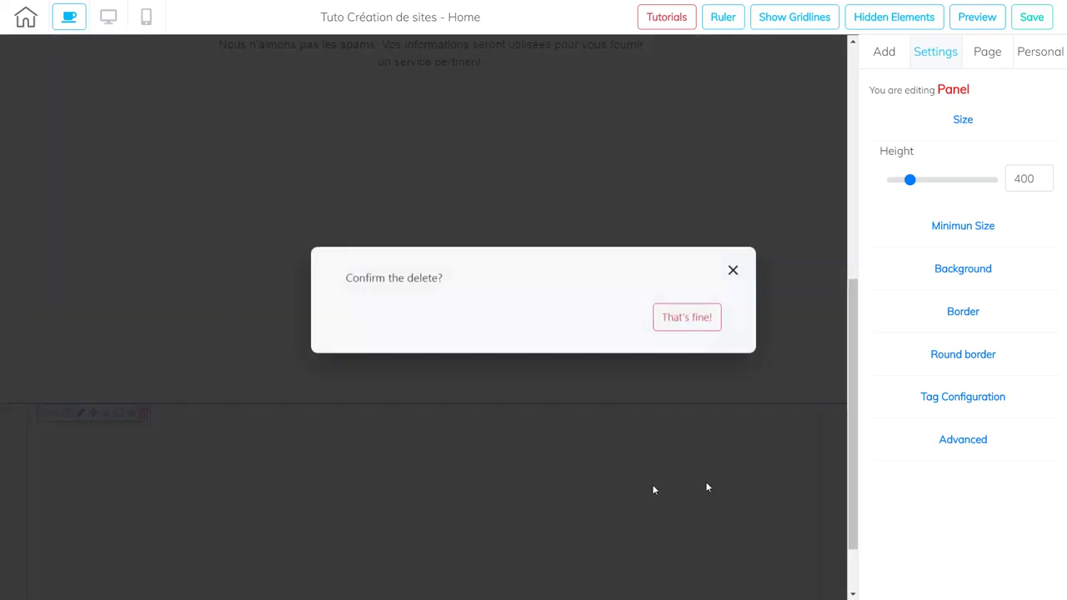
{"action": "left_click", "coordinate": [707, 318]}
Reduce the height of the blank panel below the form to 115.
{"action": "left_click_drag", "start_coordinate": [850, 359], "coordinate": [850, 565]}
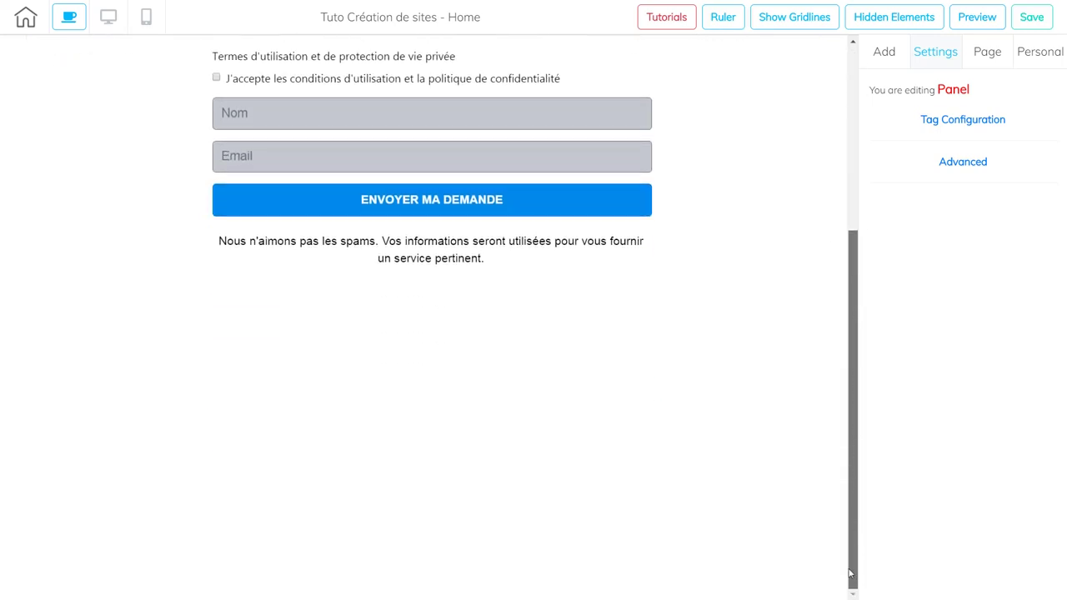
{"action": "left_click", "coordinate": [321, 389]}
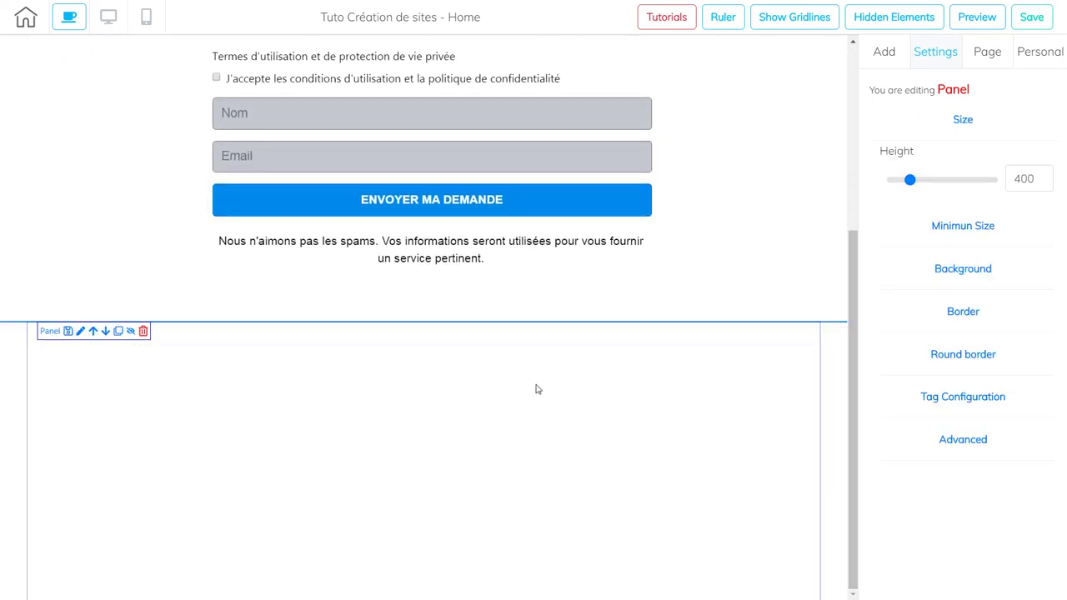
{"action": "left_click_drag", "start_coordinate": [911, 184], "coordinate": [886, 222]}
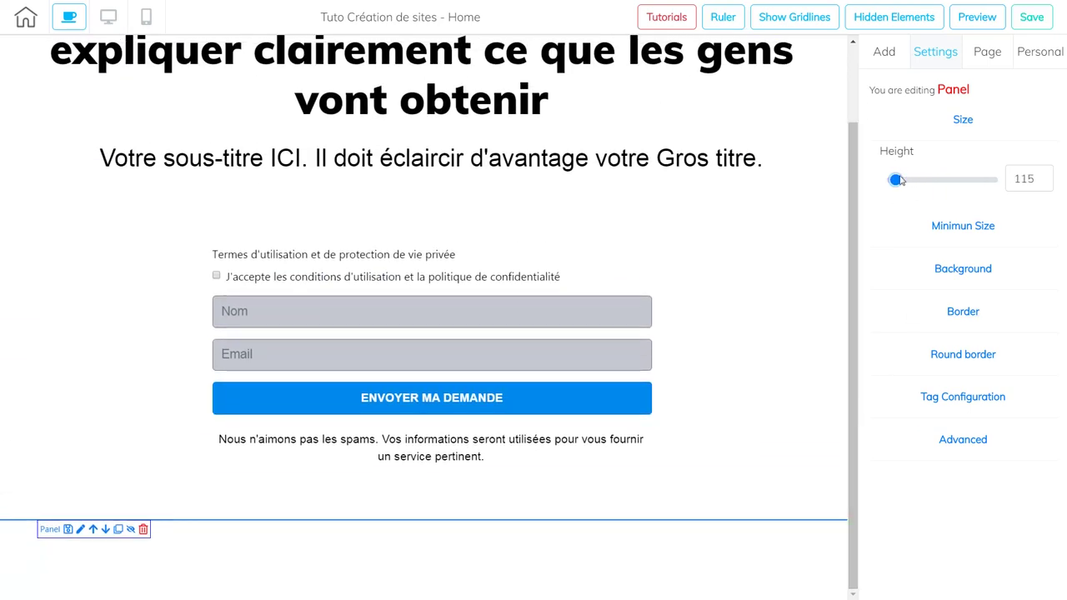
{"action": "left_click_drag", "start_coordinate": [897, 183], "coordinate": [892, 183]}
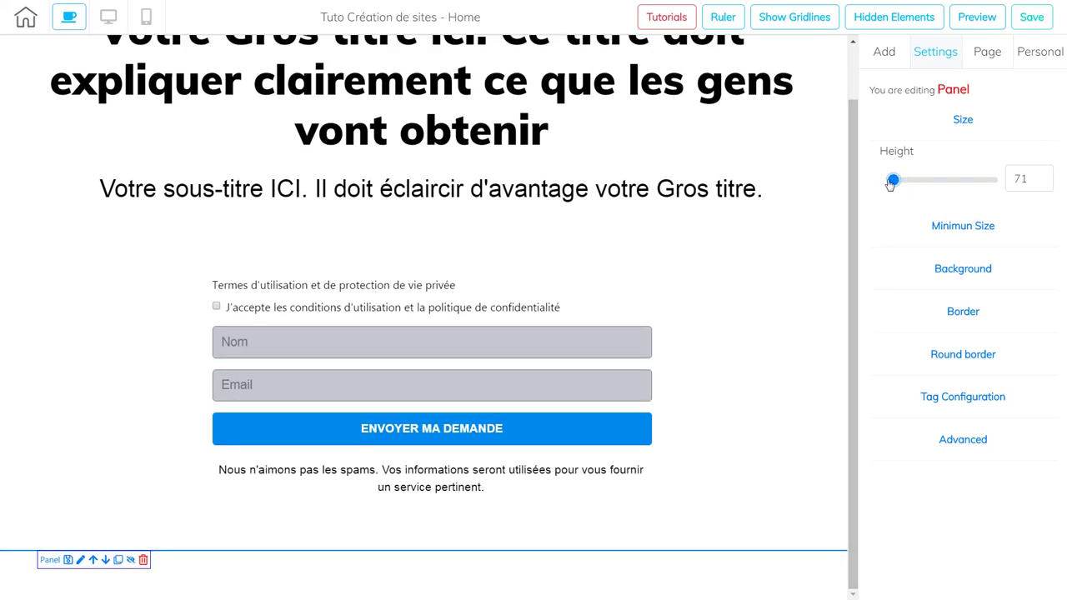
{"action": "left_click_drag", "start_coordinate": [893, 183], "coordinate": [897, 184]}
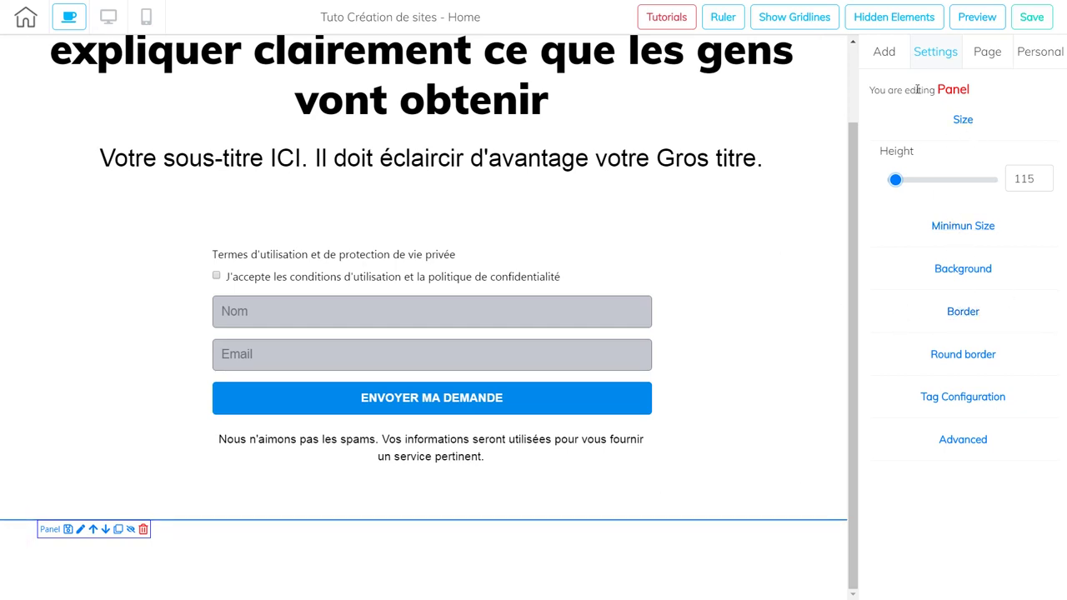
Add the ready-made Footers - 06 panel to the page.
{"action": "left_click", "coordinate": [886, 54]}
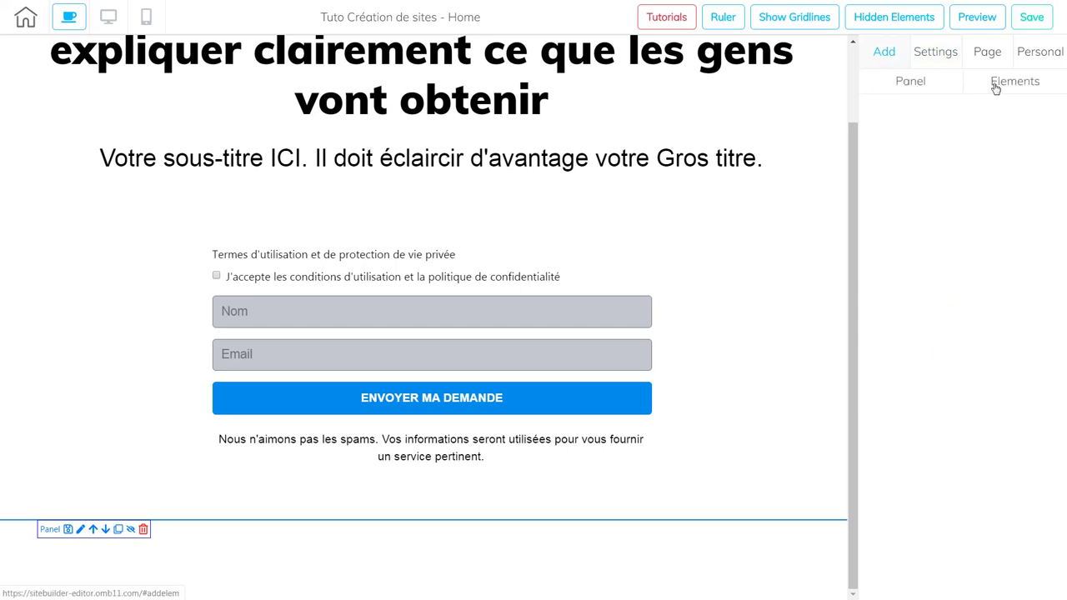
{"action": "left_click", "coordinate": [911, 83]}
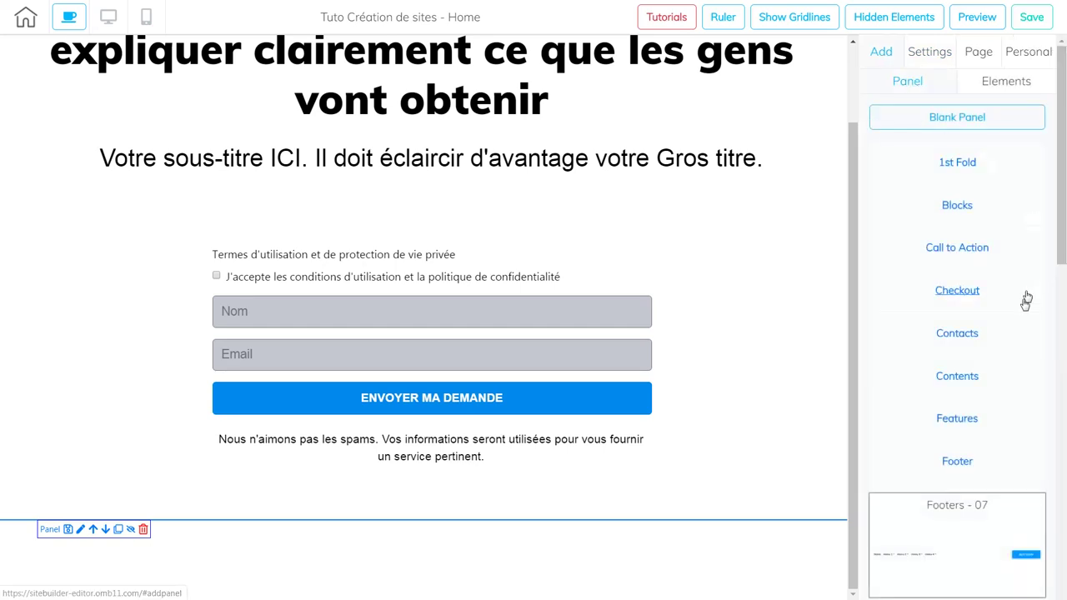
{"action": "left_click_drag", "start_coordinate": [1062, 237], "coordinate": [1062, 438]}
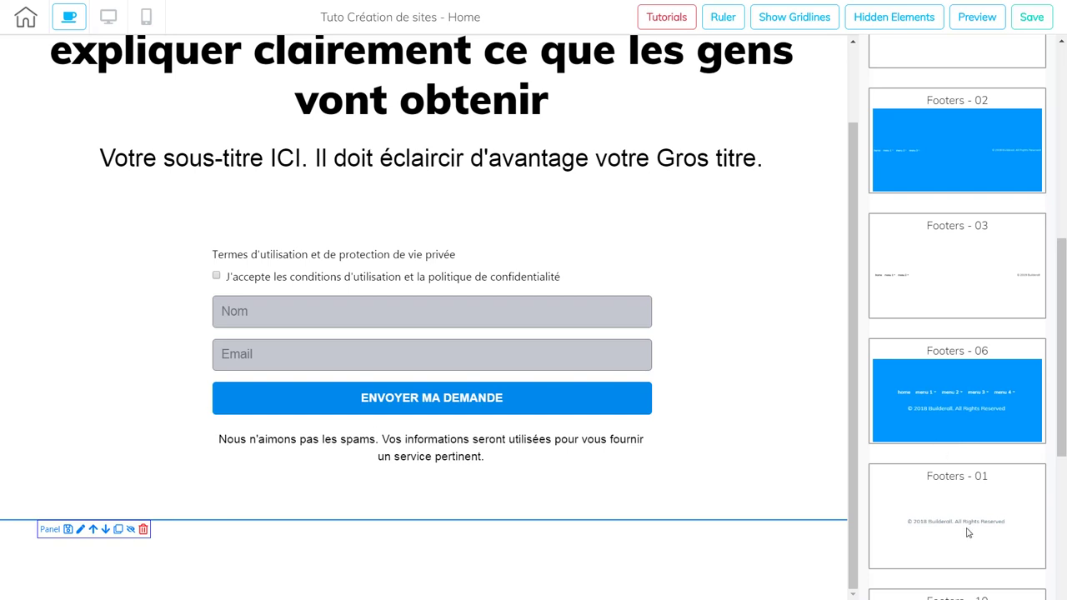
{"action": "left_click", "coordinate": [957, 416]}
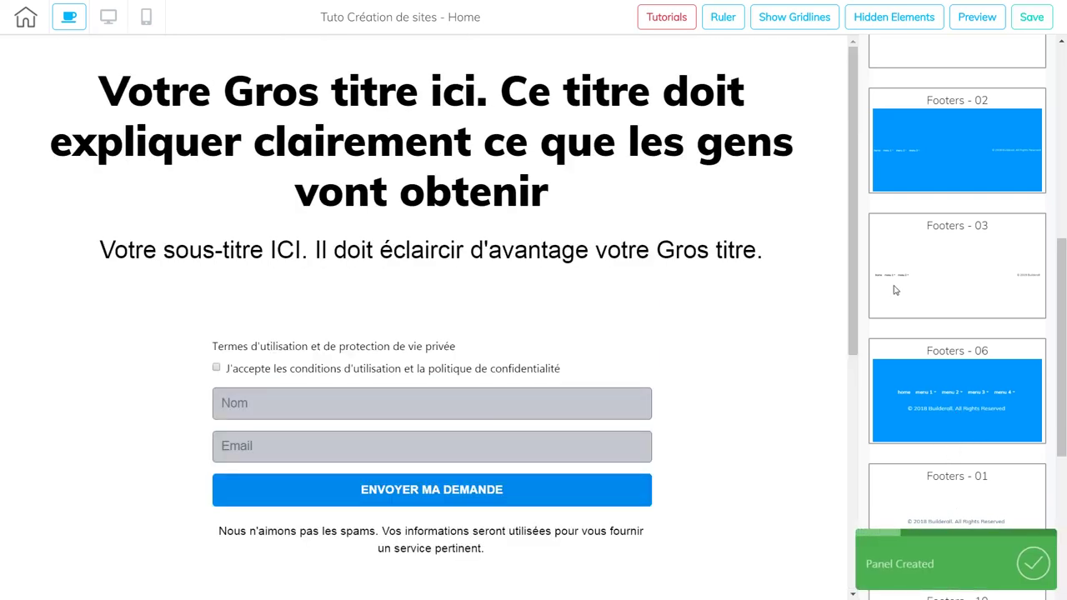
Change the colour of the whole copyright line in the blue footer to the Automatic black.
{"action": "left_click_drag", "start_coordinate": [853, 279], "coordinate": [859, 538]}
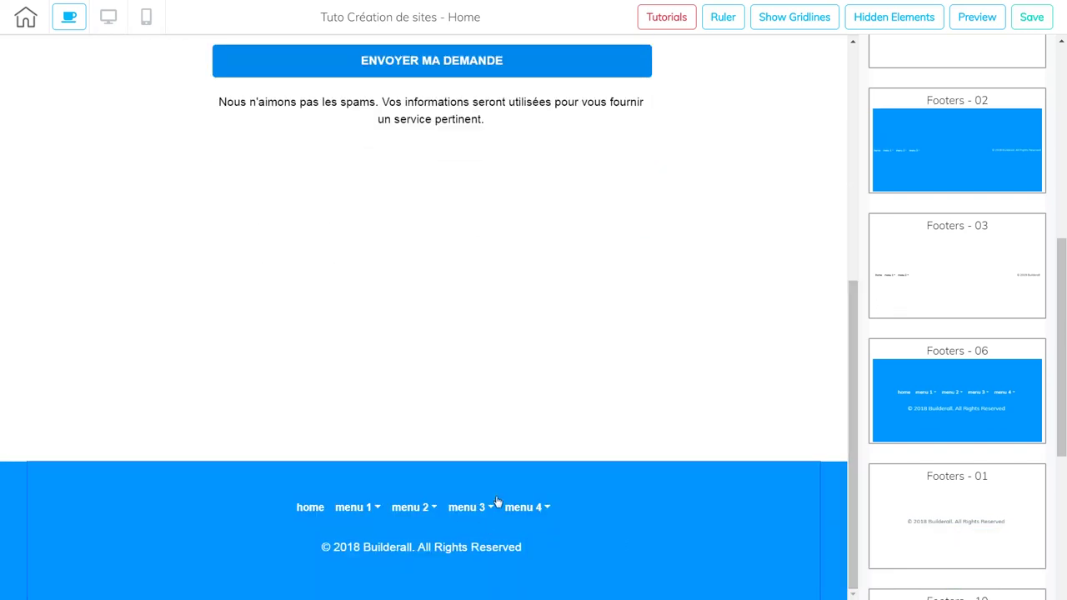
{"action": "left_click", "coordinate": [509, 562]}
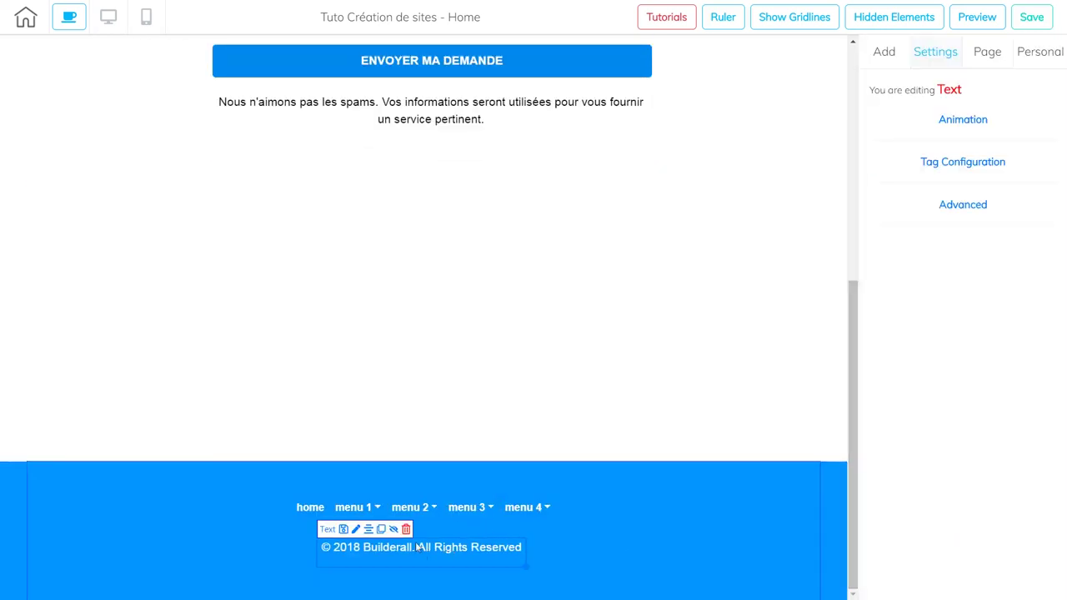
{"action": "mouse_move", "coordinate": [426, 549]}
{"action": "left_mouse_down"}
{"action": "mouse_move", "coordinate": [436, 334]}
{"action": "mouse_move", "coordinate": [439, 541]}
{"action": "left_mouse_up"}
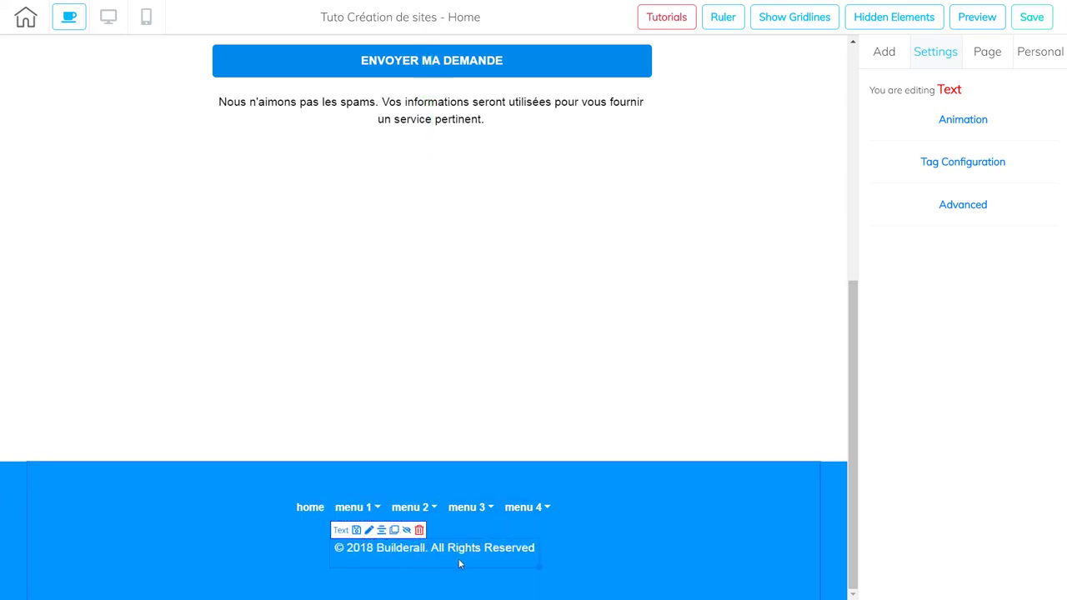
{"action": "double_click", "coordinate": [460, 552]}
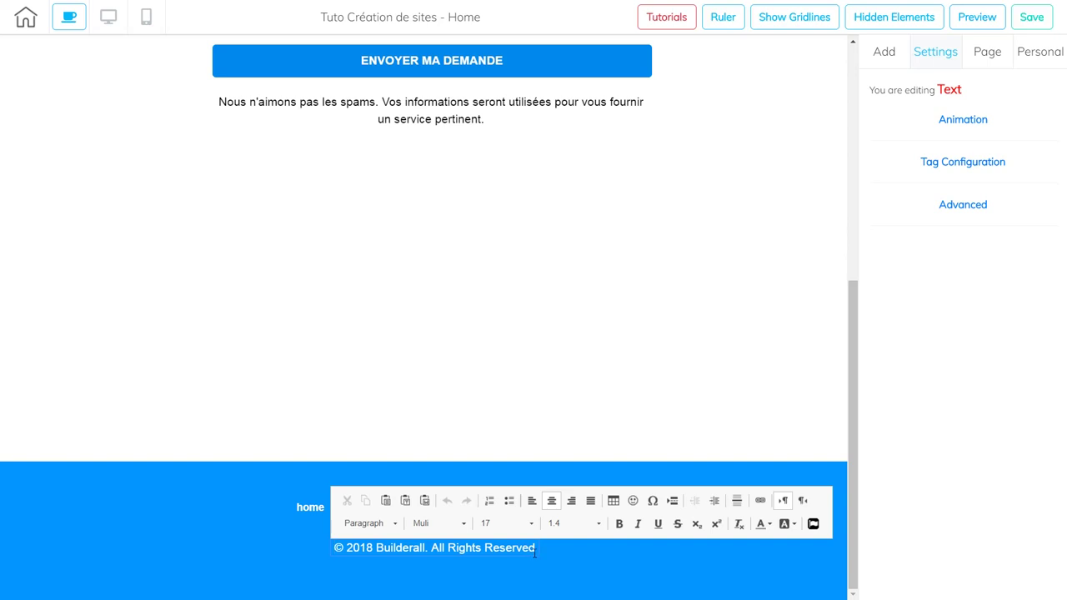
{"action": "left_click_drag", "start_coordinate": [536, 550], "coordinate": [294, 553]}
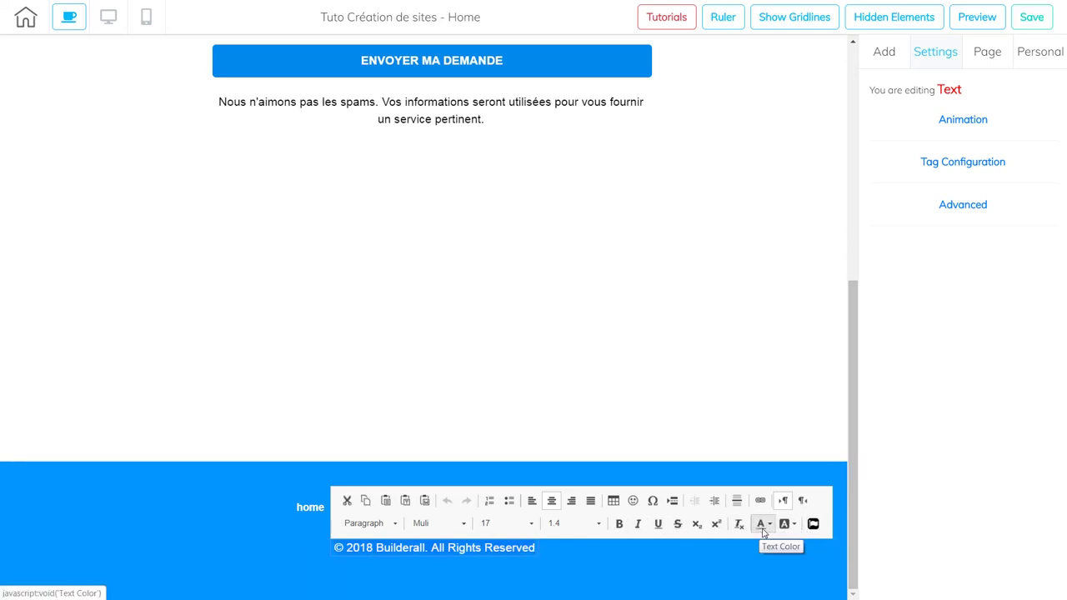
{"action": "left_click", "coordinate": [763, 531]}
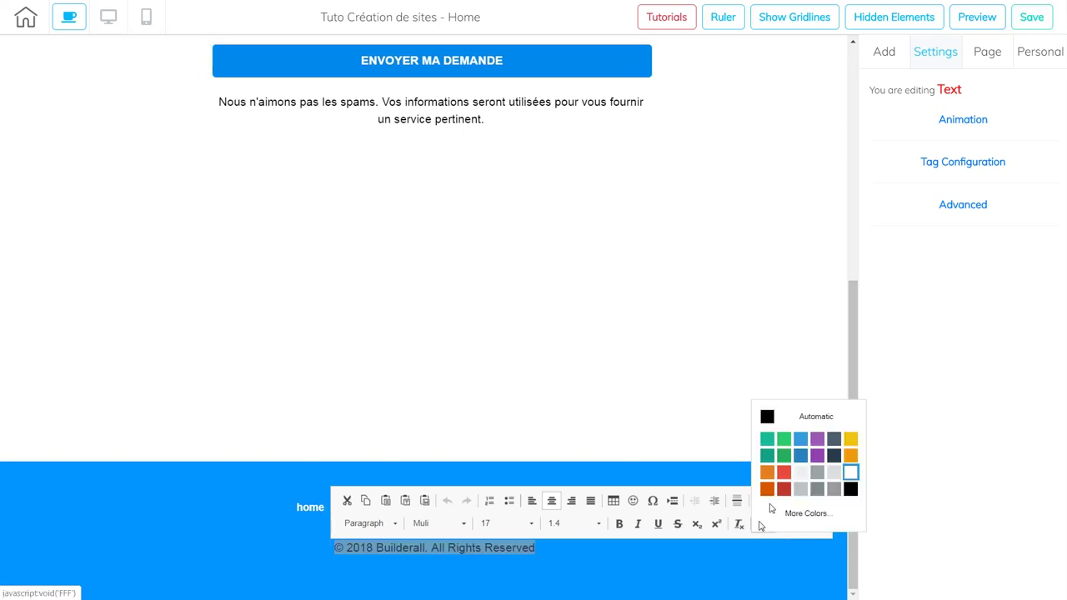
{"action": "left_click", "coordinate": [769, 418]}
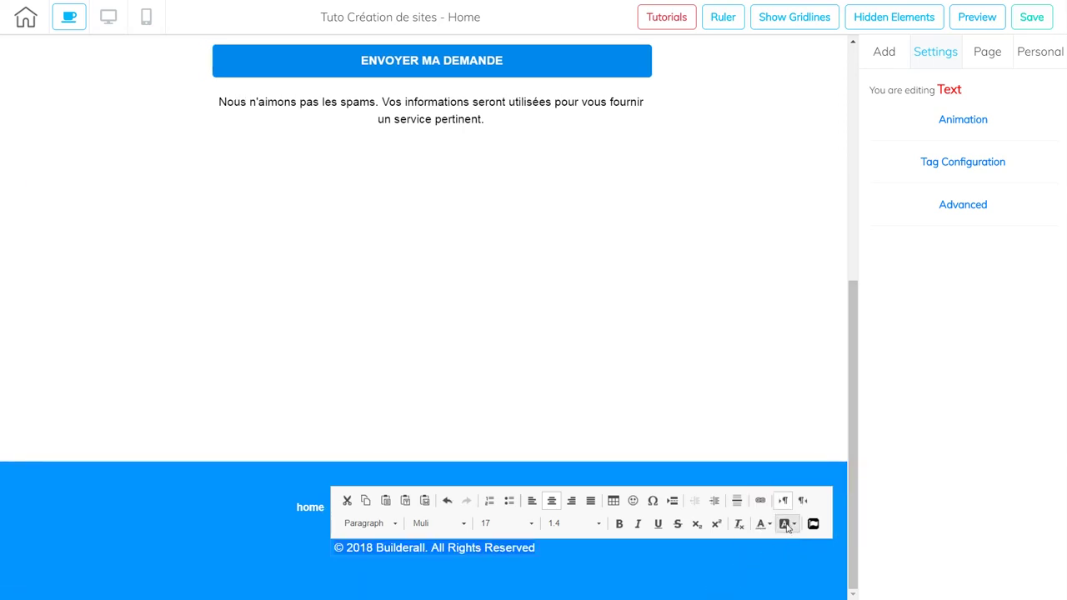
{"action": "left_click", "coordinate": [737, 572]}
Move the copyright text up into the blank white panel and delete the blue footer panel.
{"action": "left_click_drag", "start_coordinate": [514, 552], "coordinate": [508, 397]}
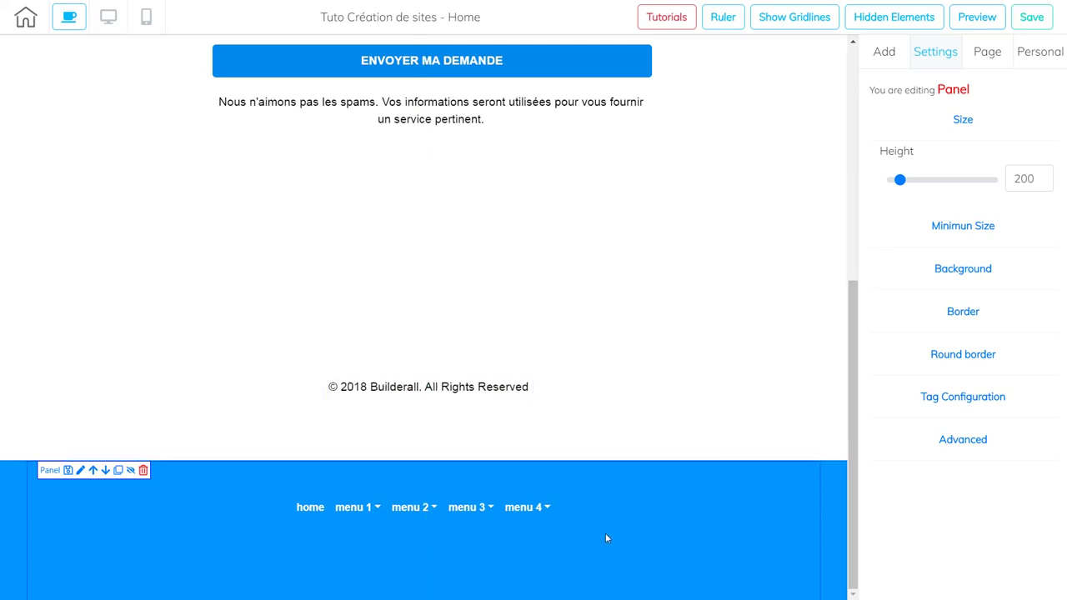
{"action": "left_click", "coordinate": [143, 470]}
{"action": "left_click", "coordinate": [710, 321]}
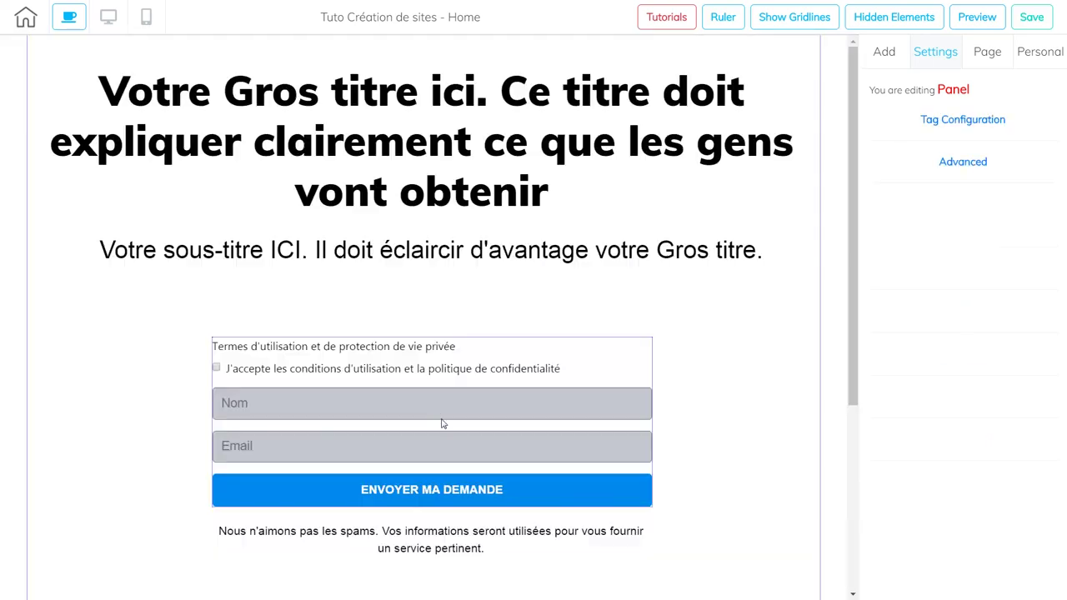
Replace "Builderall" with "Ma marque" in the copyright line and widen its text box to fit on one line.
{"action": "left_click_drag", "start_coordinate": [856, 381], "coordinate": [857, 595]}
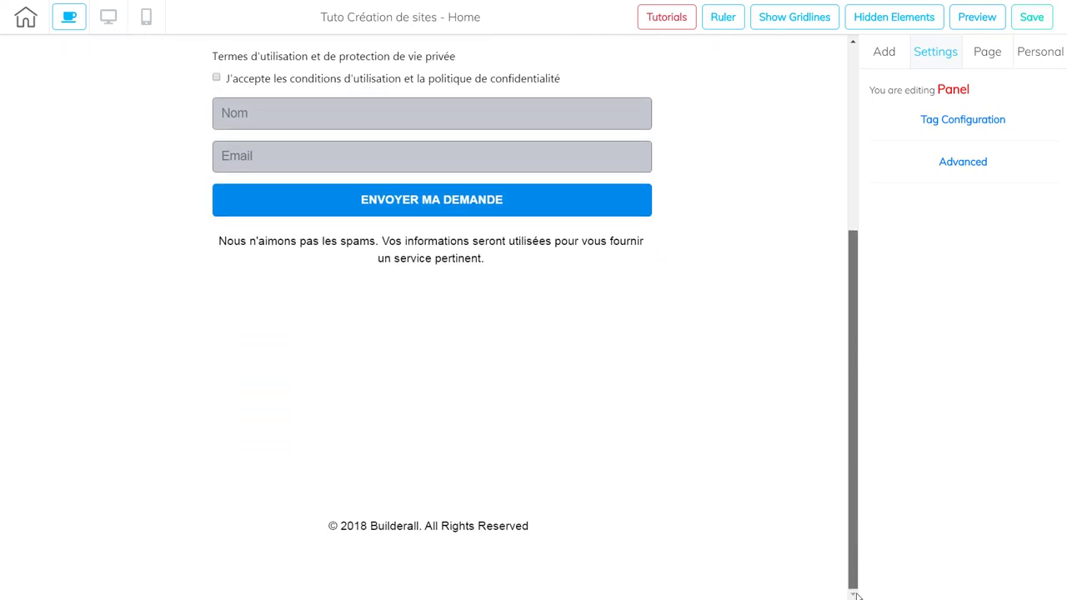
{"action": "left_click", "coordinate": [420, 530]}
{"action": "left_click_drag", "start_coordinate": [418, 527], "coordinate": [377, 527]}
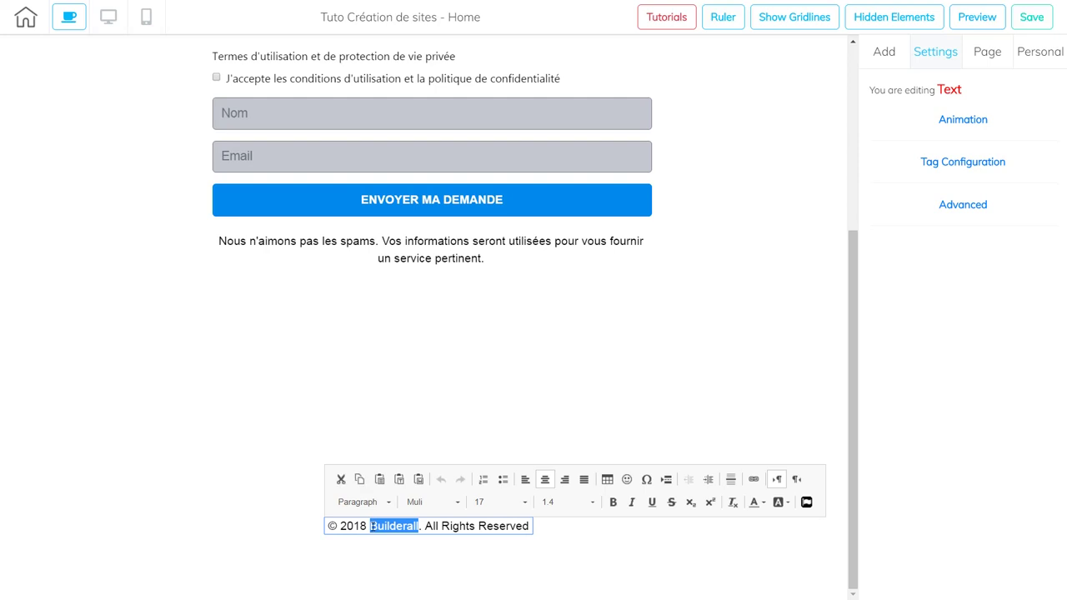
{"action": "type", "text": "Ma mar"}
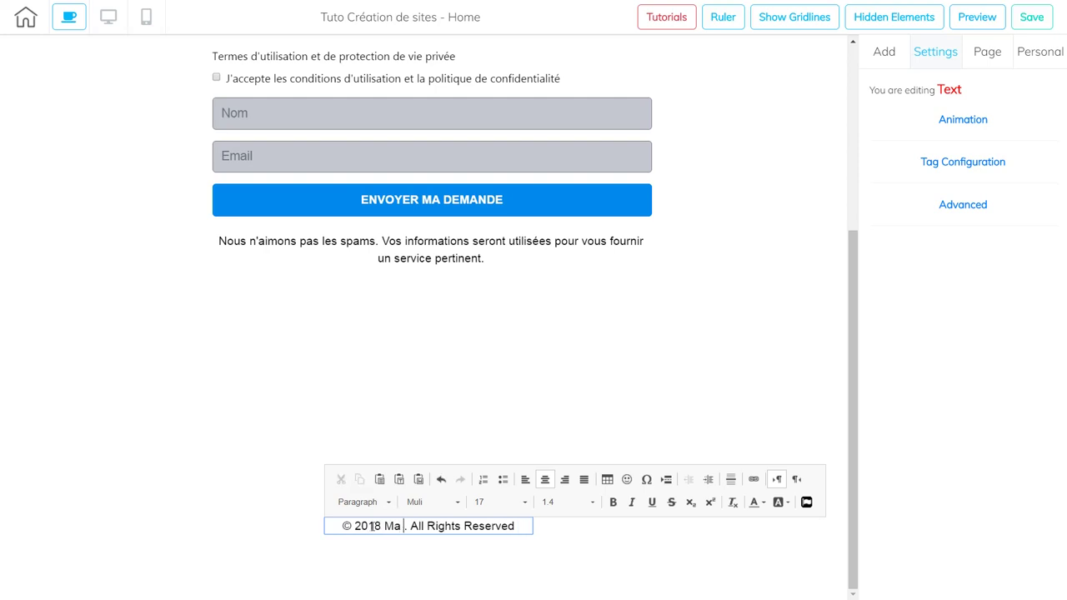
{"action": "type", "text": "que"}
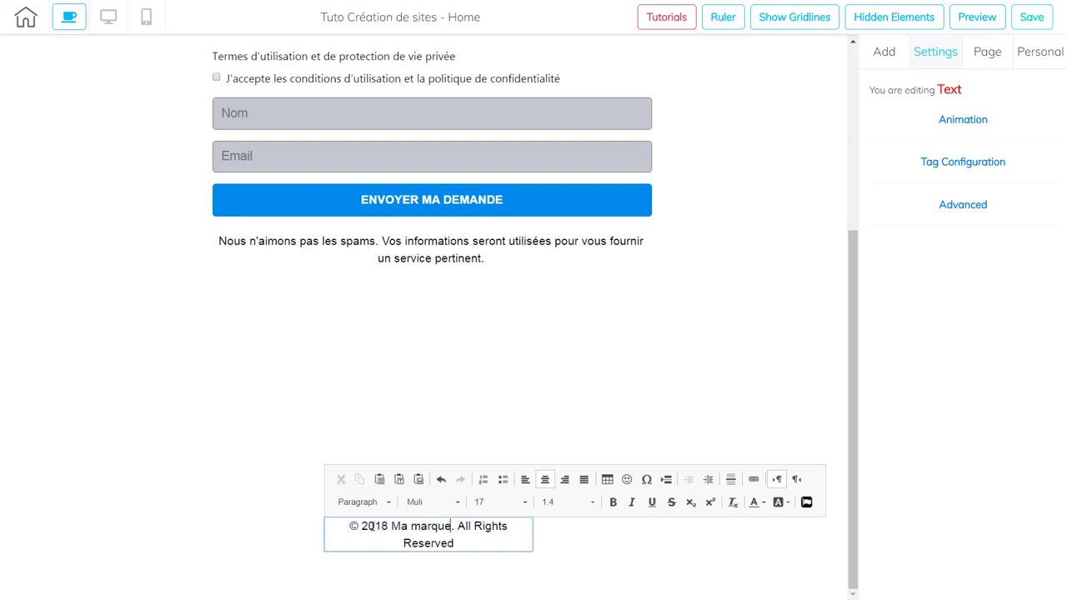
{"action": "left_click", "coordinate": [550, 549]}
{"action": "left_click", "coordinate": [500, 559]}
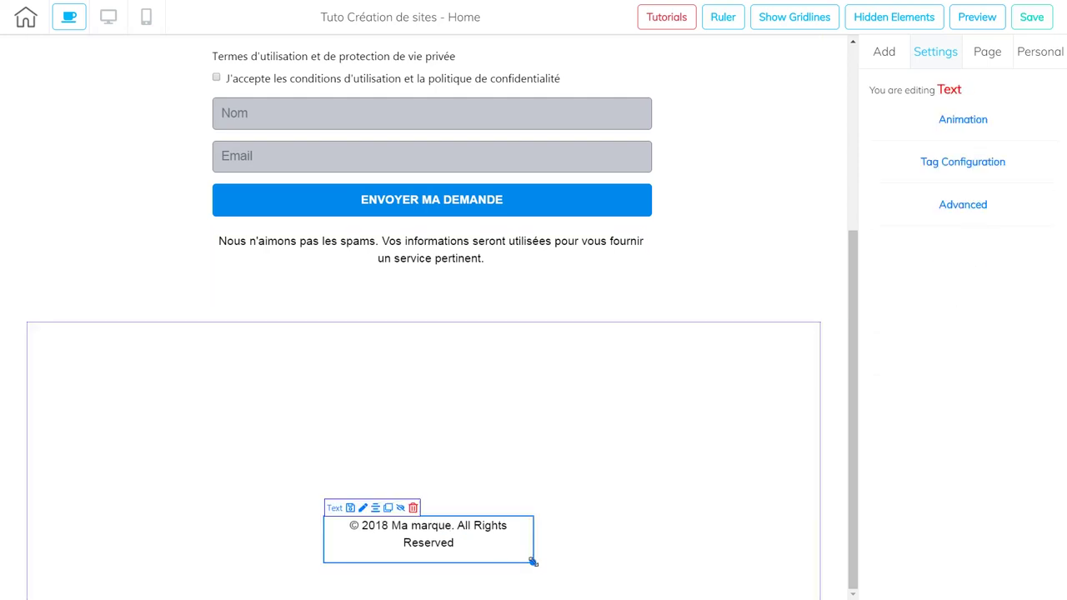
{"action": "left_click_drag", "start_coordinate": [533, 563], "coordinate": [573, 546]}
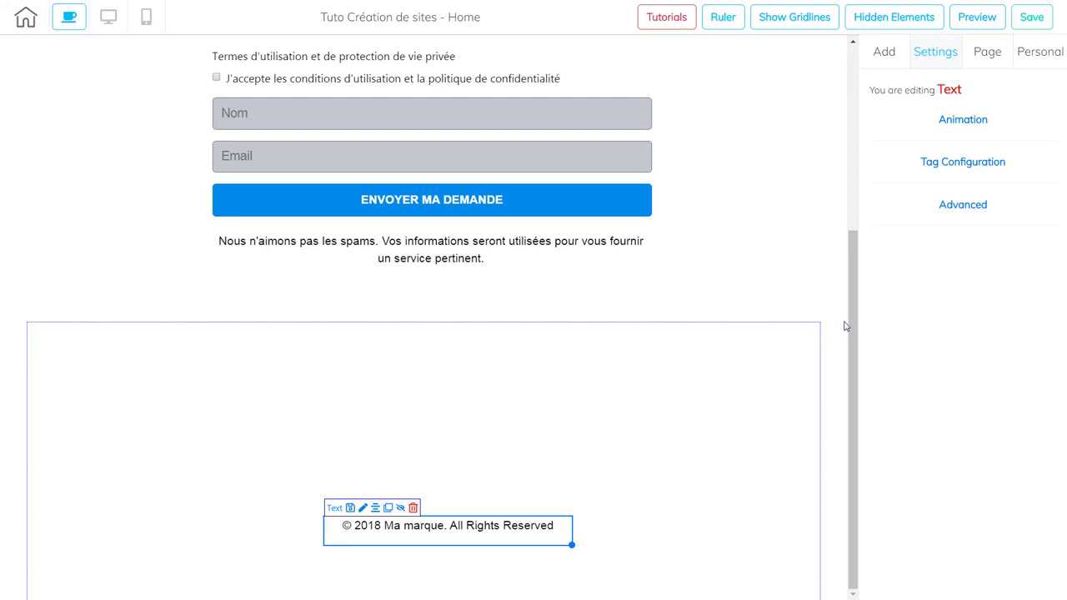
Move the copyright text higher within the bottom panel and set that panel's height to 256.
{"action": "left_click_drag", "start_coordinate": [506, 538], "coordinate": [487, 452]}
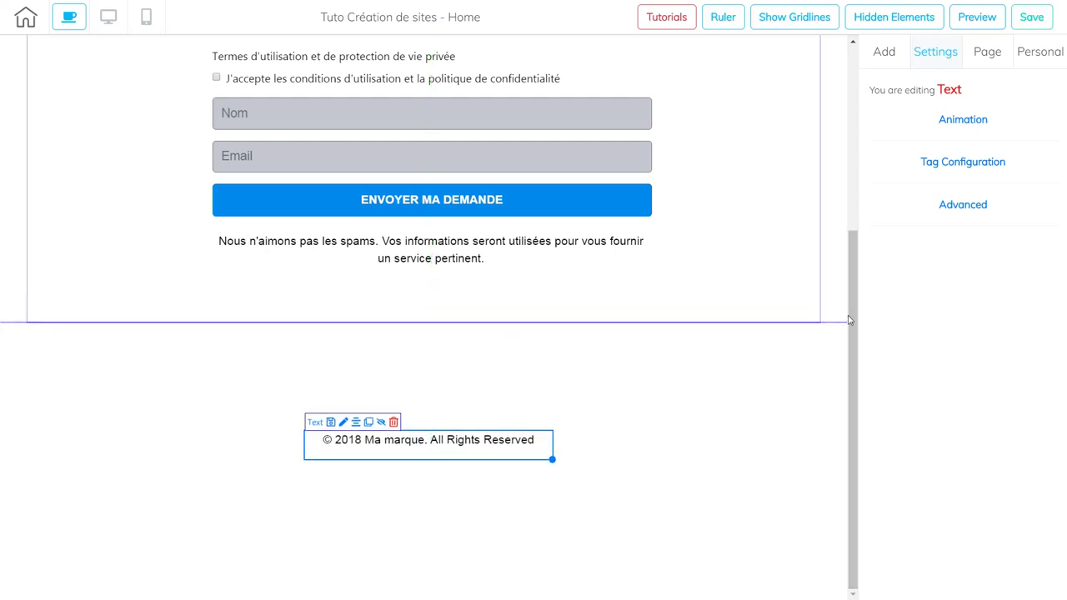
{"action": "left_click", "coordinate": [586, 425]}
{"action": "left_click", "coordinate": [822, 320]}
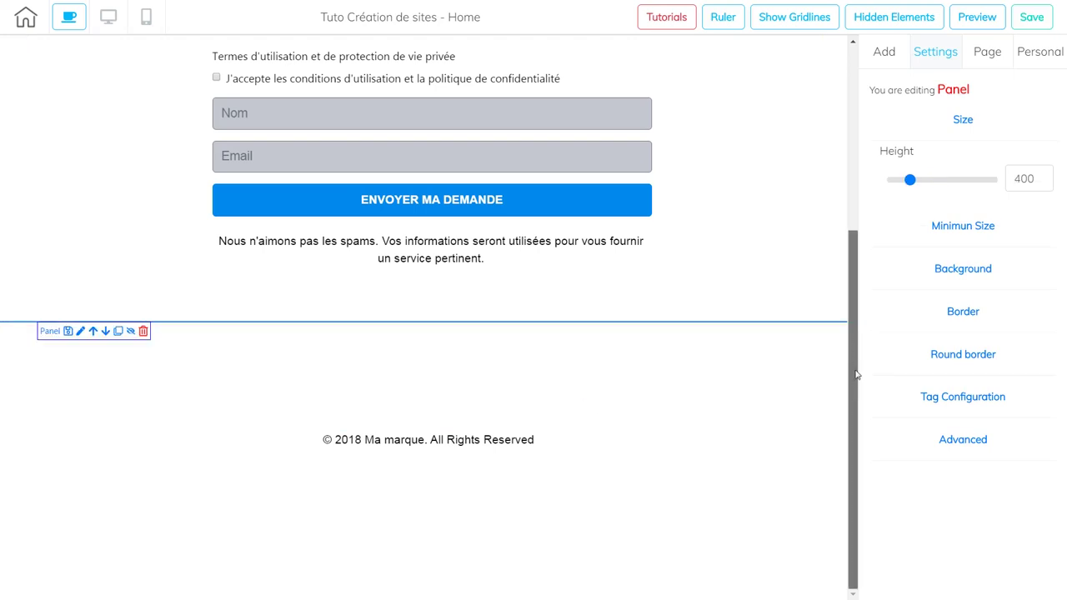
{"action": "left_click_drag", "start_coordinate": [852, 375], "coordinate": [852, 361]}
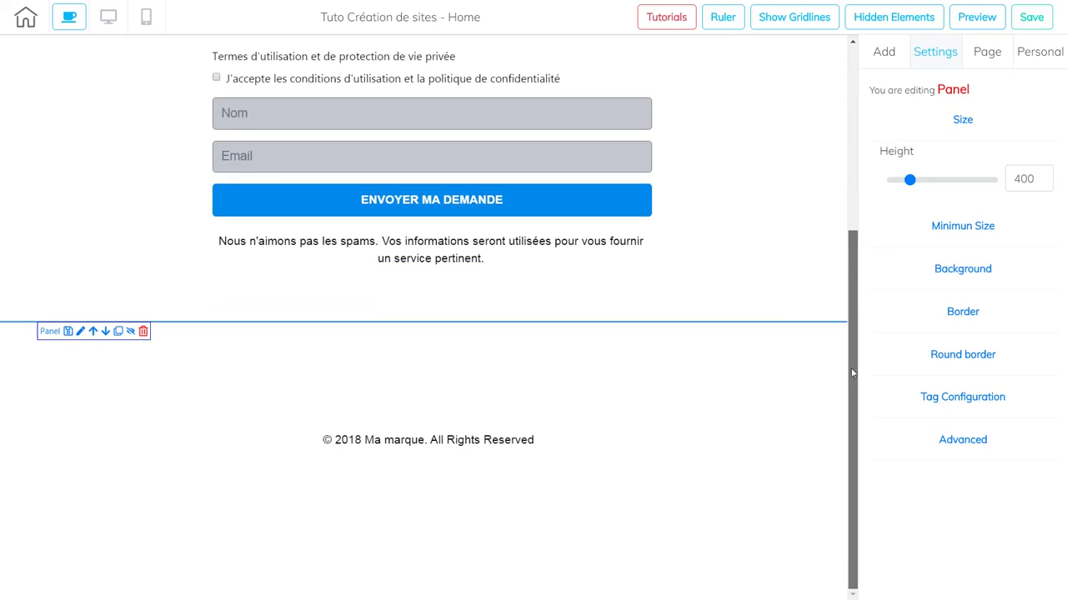
{"action": "left_click", "coordinate": [886, 52]}
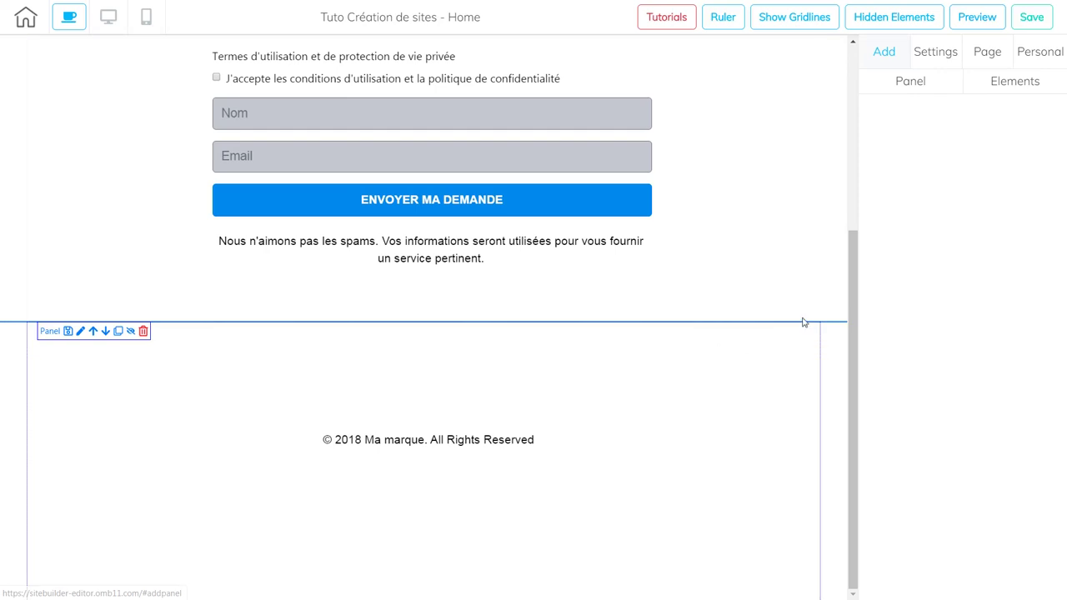
{"action": "left_click", "coordinate": [426, 379]}
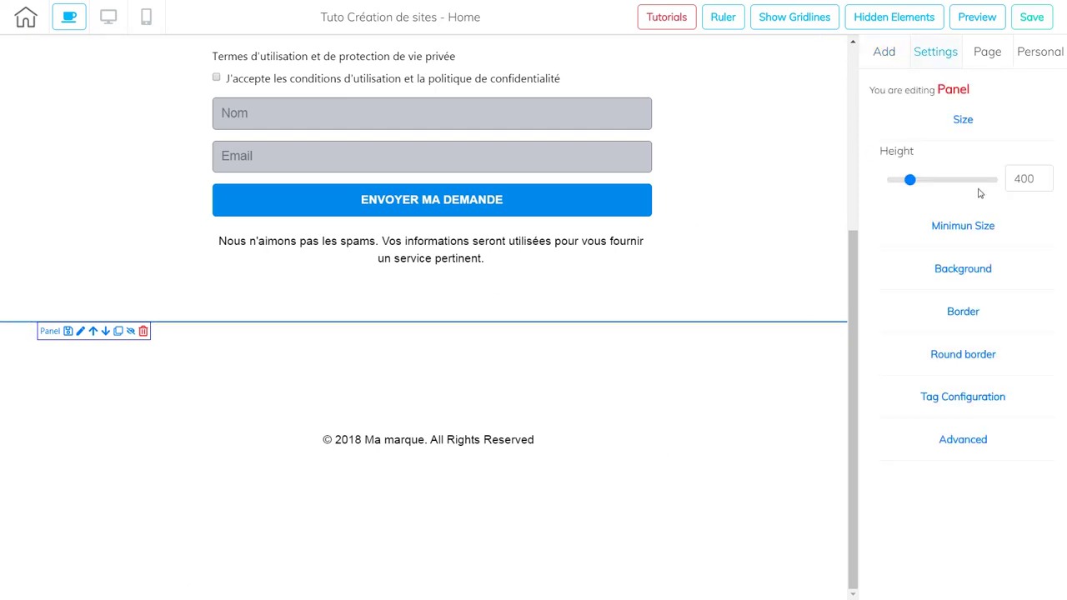
{"action": "left_click_drag", "start_coordinate": [909, 184], "coordinate": [902, 181]}
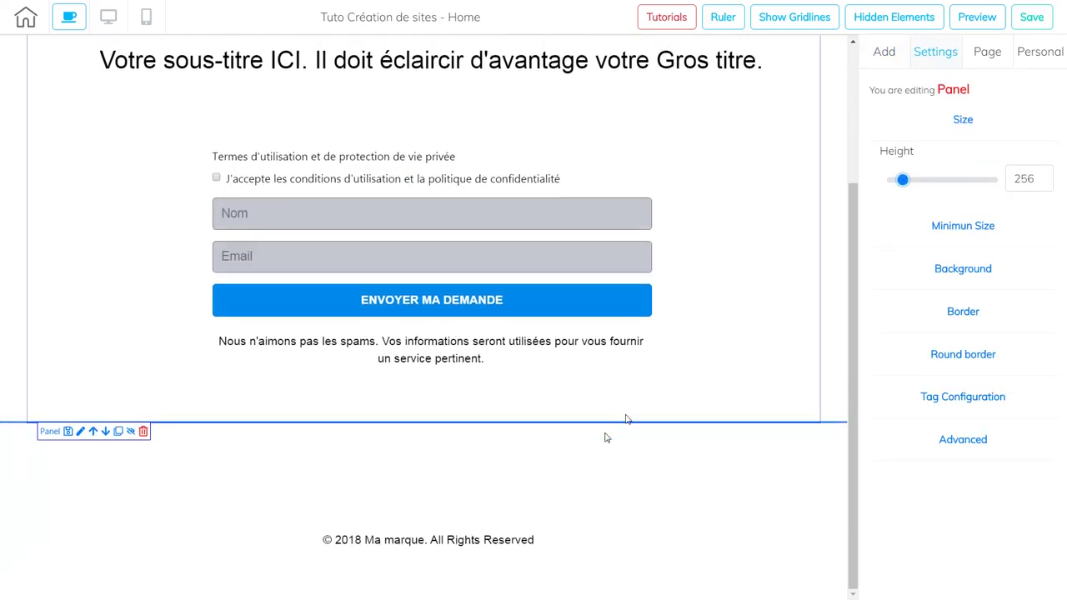
{"action": "mouse_move", "coordinate": [509, 489]}
{"action": "left_mouse_down"}
{"action": "mouse_move", "coordinate": [507, 467]}
{"action": "mouse_move", "coordinate": [500, 504]}
{"action": "left_mouse_up"}
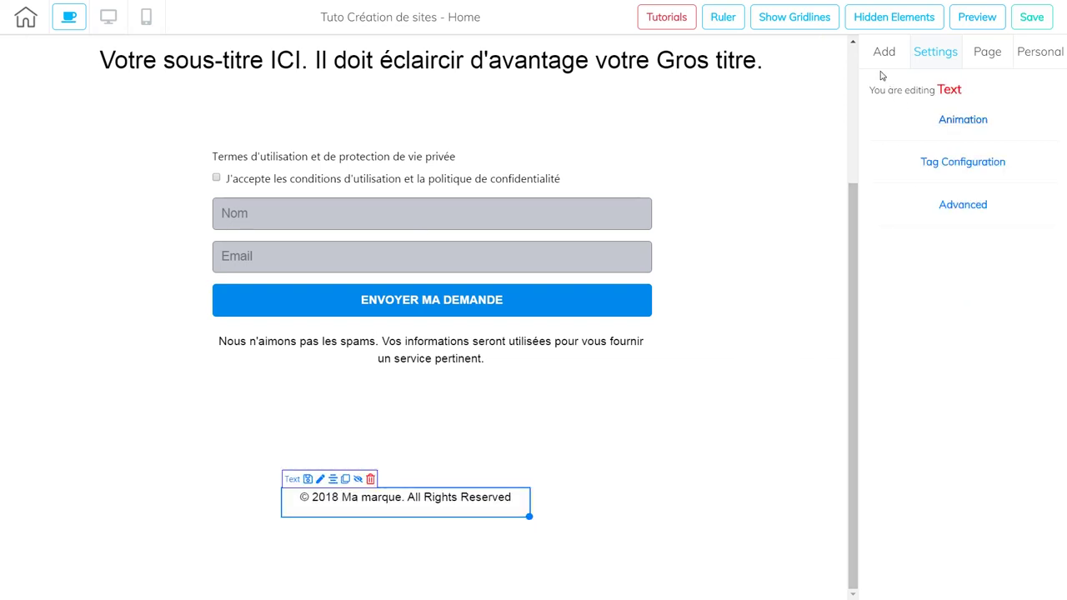
{"action": "left_click", "coordinate": [340, 453]}
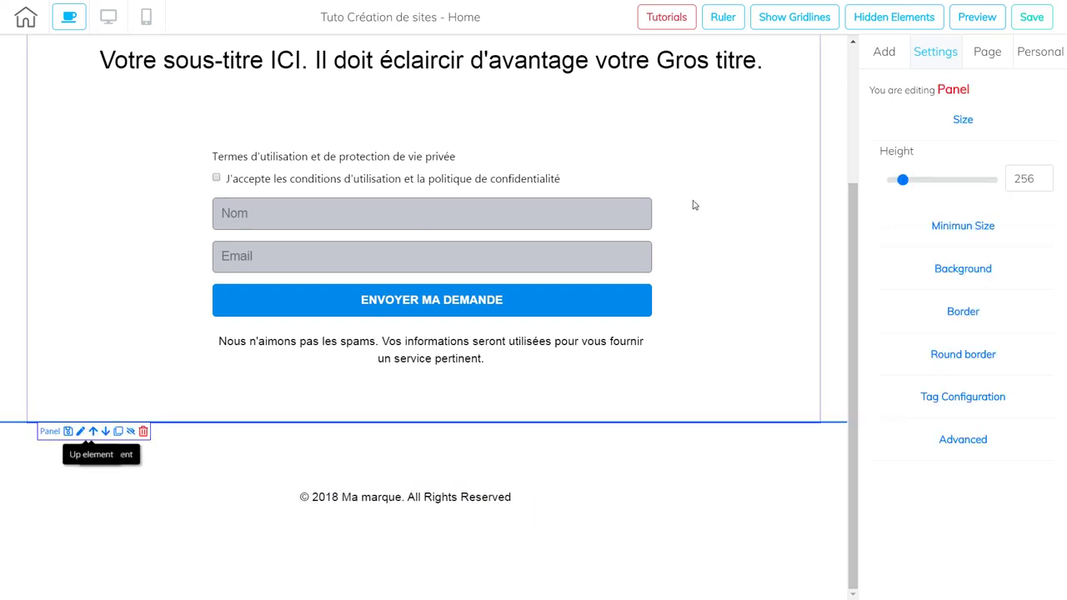
Set the bottom panel's height to 126 and add the bordered white horizontal menu above the copyright line.
{"action": "left_click_drag", "start_coordinate": [906, 187], "coordinate": [897, 186]}
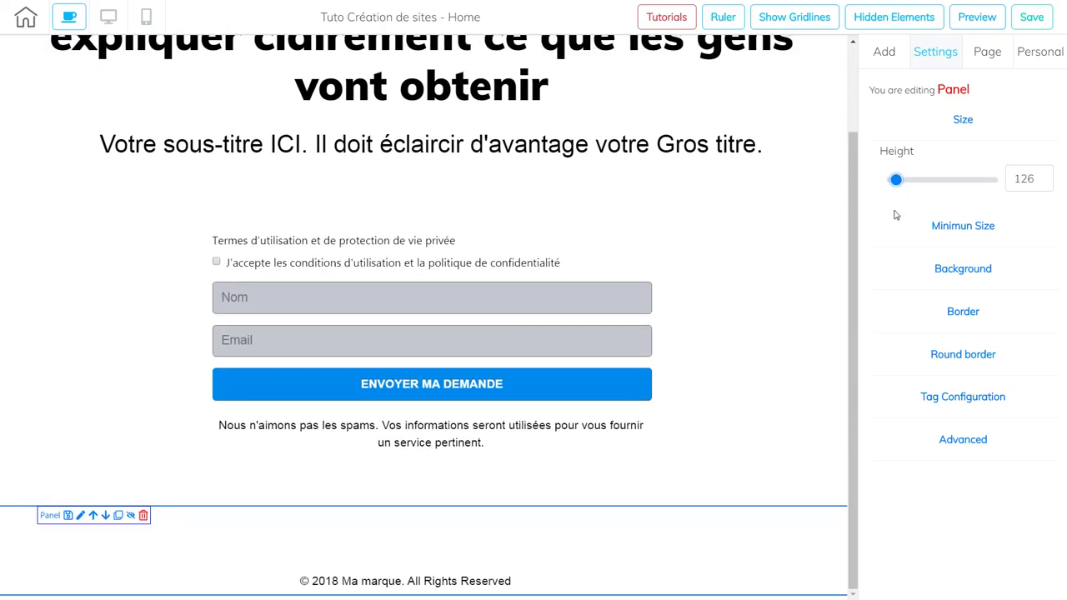
{"action": "left_click", "coordinate": [883, 55]}
{"action": "left_click", "coordinate": [1009, 81]}
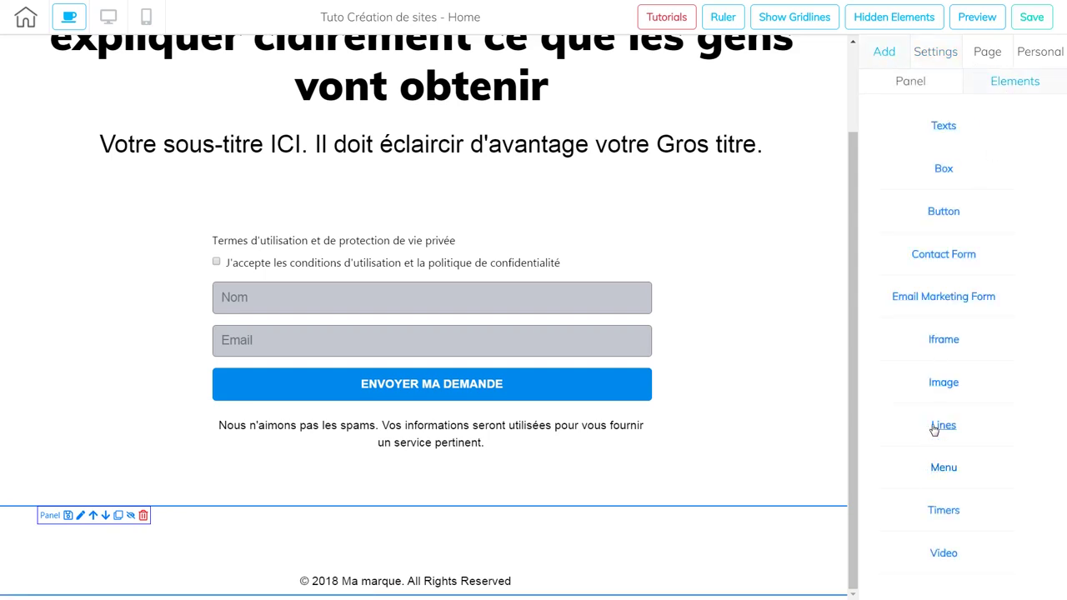
{"action": "left_click", "coordinate": [943, 472]}
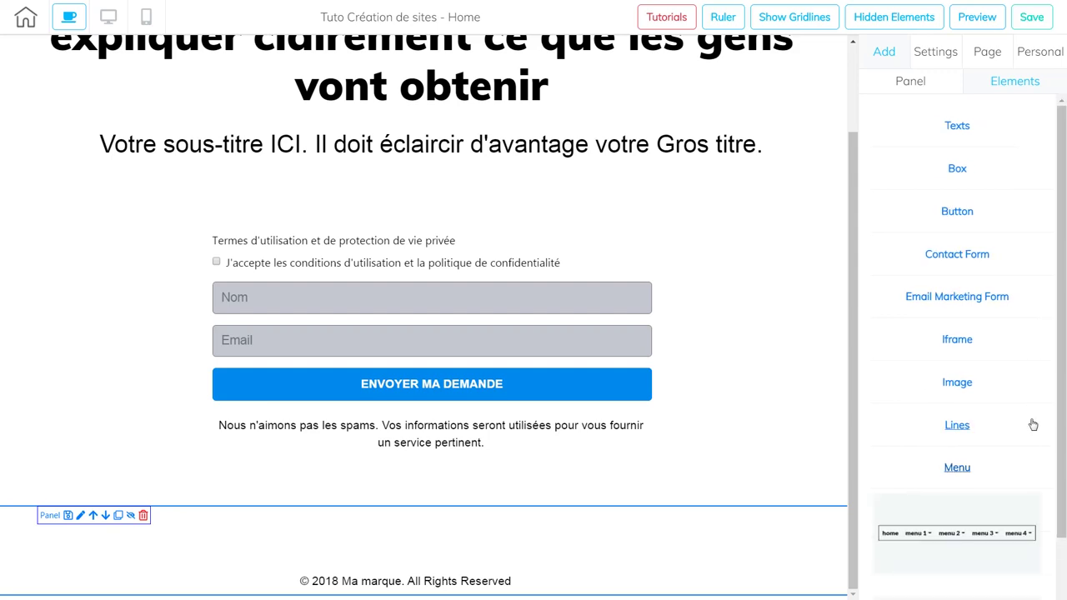
{"action": "scroll", "coordinate": [1059, 500], "scroll_direction": "down", "scroll_amount": 3}
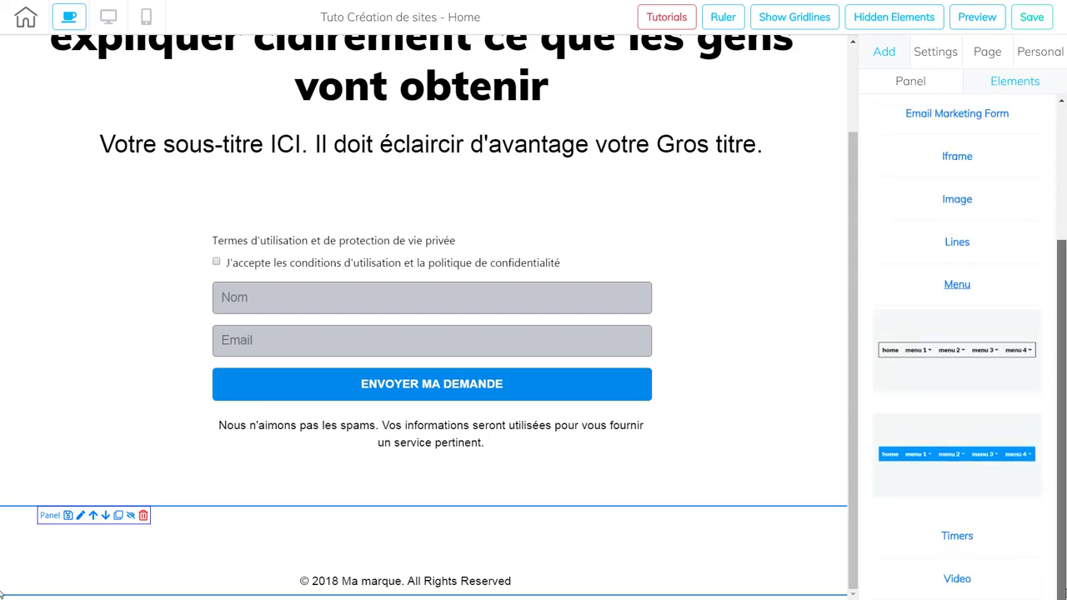
{"action": "left_click_drag", "start_coordinate": [974, 356], "coordinate": [534, 553]}
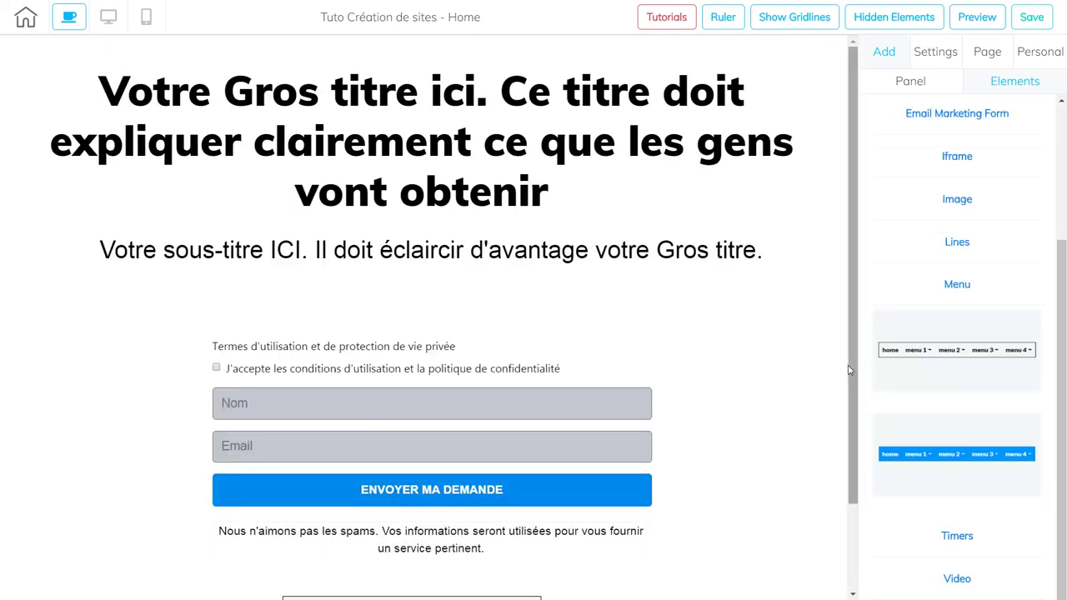
{"action": "scroll", "coordinate": [775, 579], "scroll_direction": "down", "scroll_amount": 2}
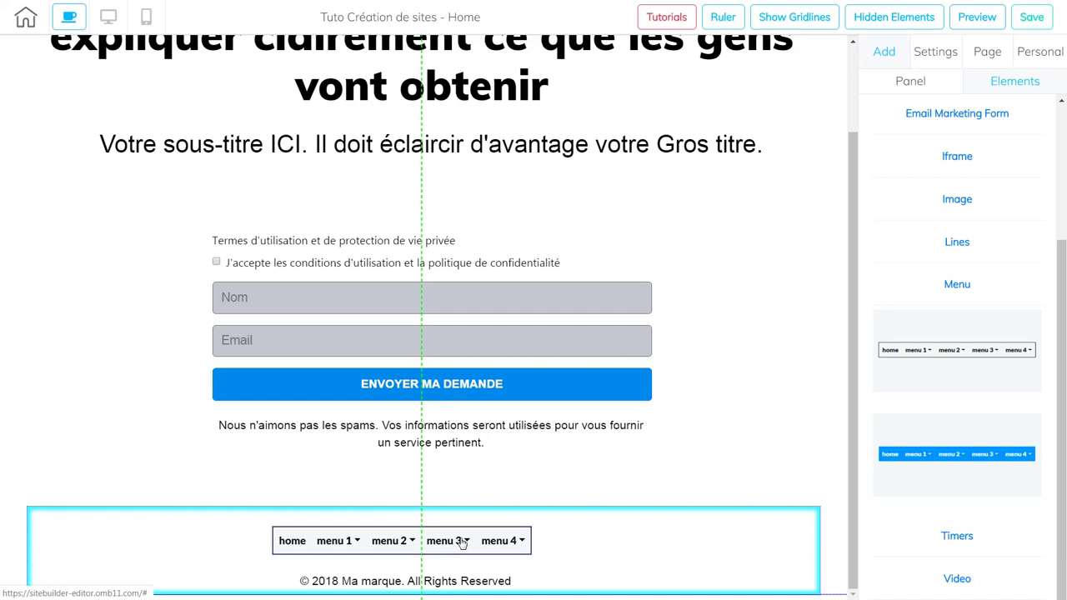
Delete the "home" and "menu 1" items from the footer menu.
{"action": "left_click", "coordinate": [469, 539]}
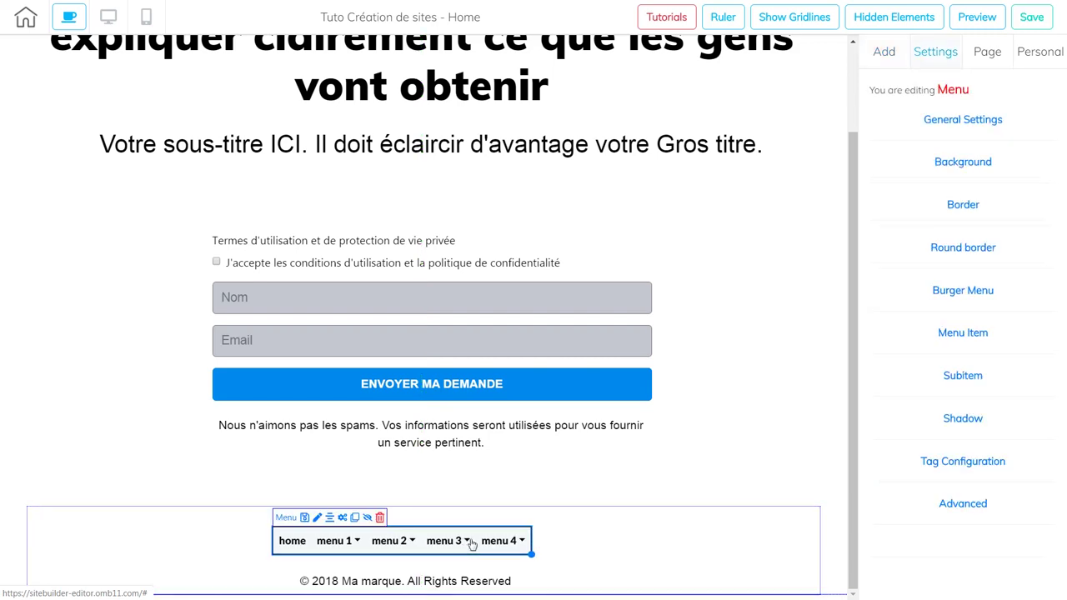
{"action": "left_click", "coordinate": [343, 519]}
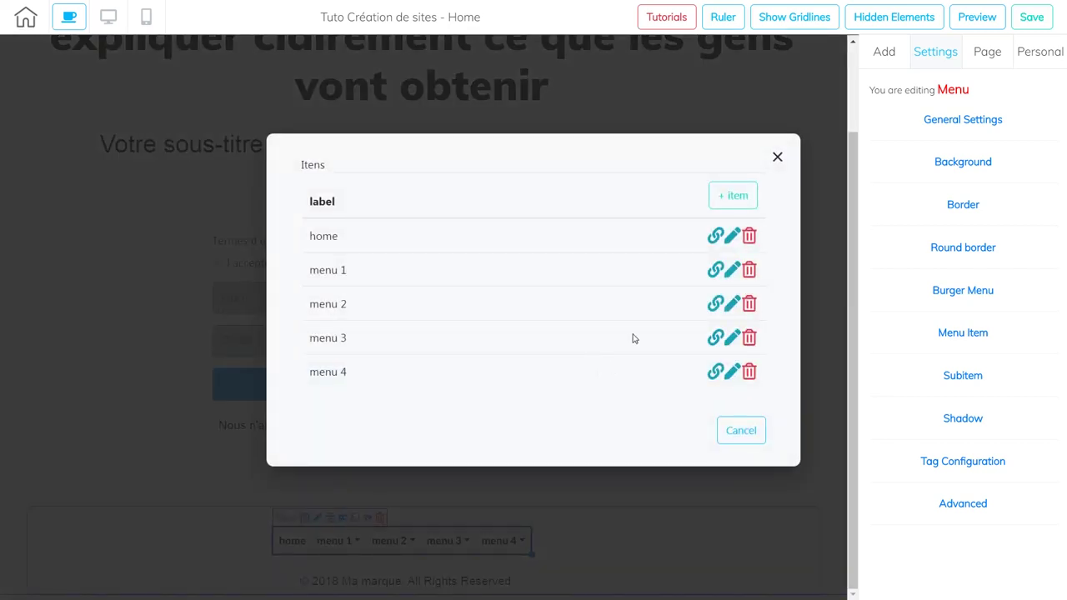
{"action": "left_click", "coordinate": [749, 237]}
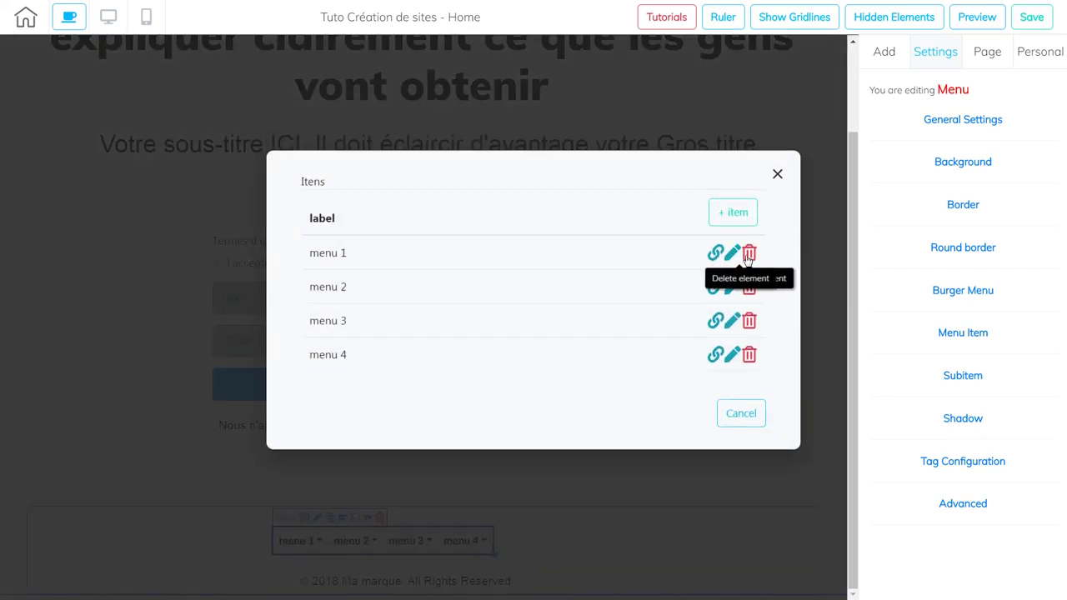
{"action": "left_click", "coordinate": [749, 254]}
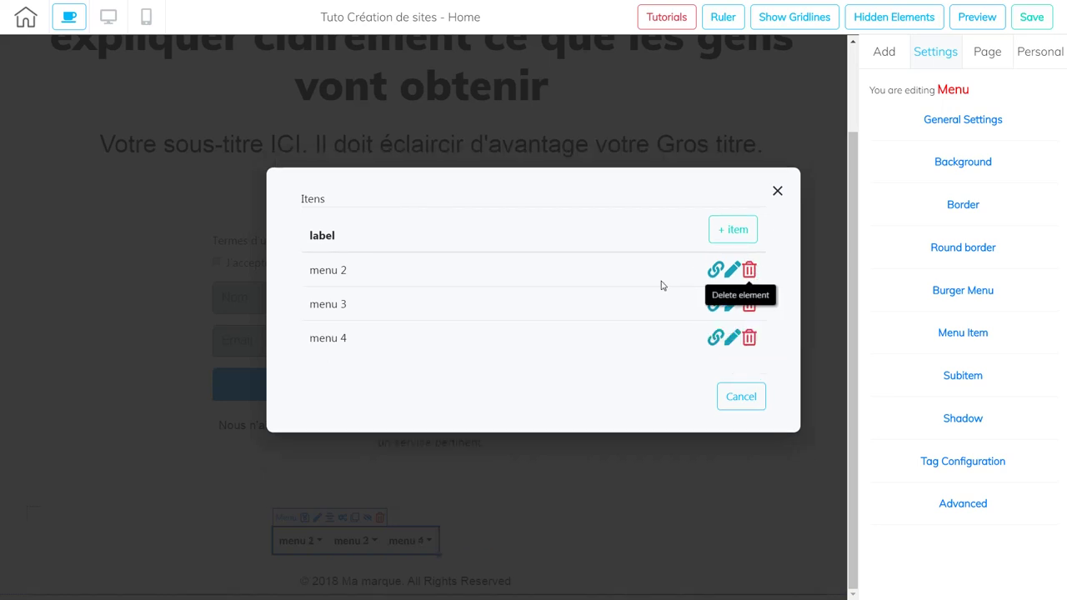
Rename the "menu 2" item as "Conditions d'utilisation", remove both of its submenus and save it.
{"action": "left_click", "coordinate": [732, 269]}
{"action": "triple_click", "coordinate": [419, 223]}
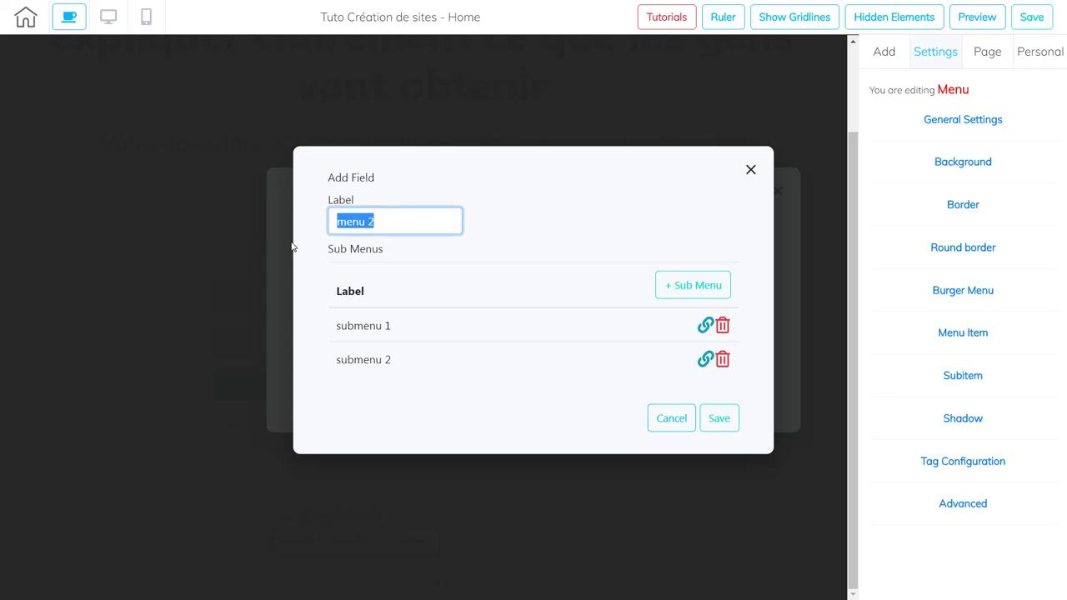
{"action": "type", "text": "Conditions d'utilisation"}
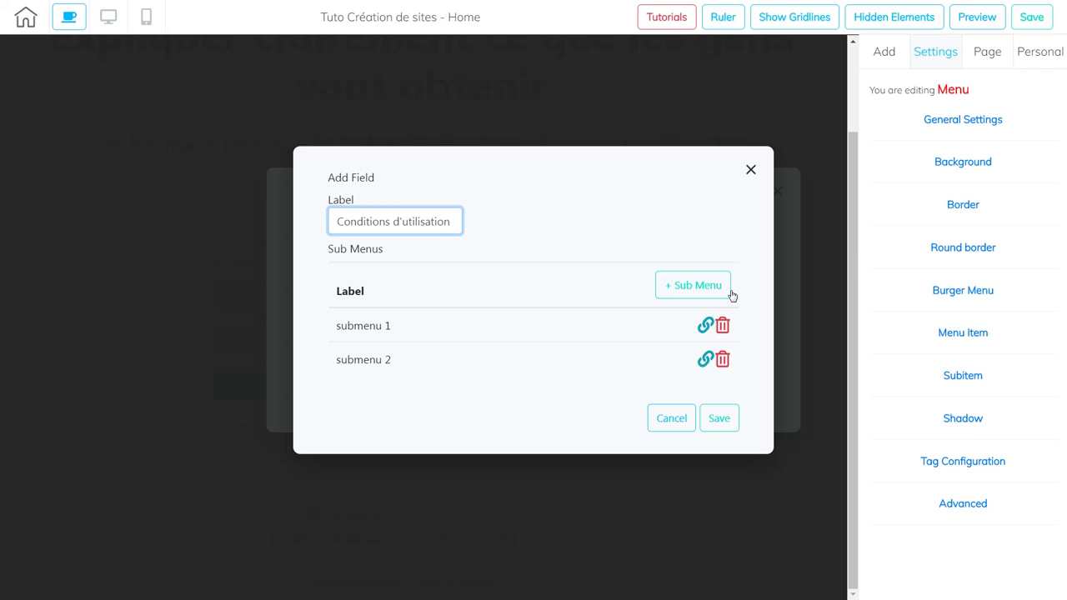
{"action": "left_click", "coordinate": [722, 326]}
{"action": "left_click", "coordinate": [722, 342]}
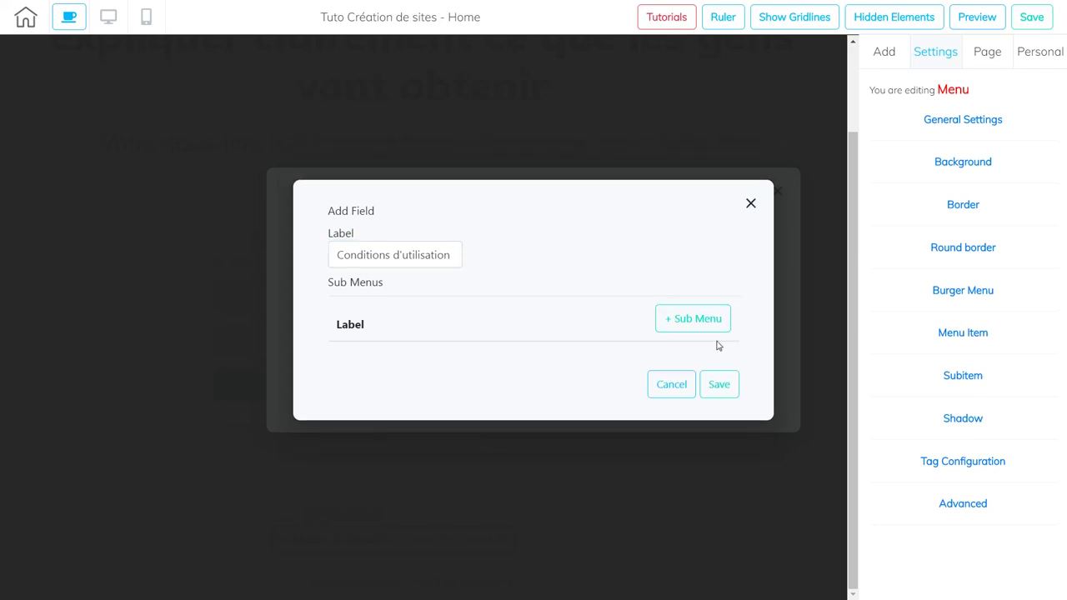
{"action": "left_click", "coordinate": [720, 385]}
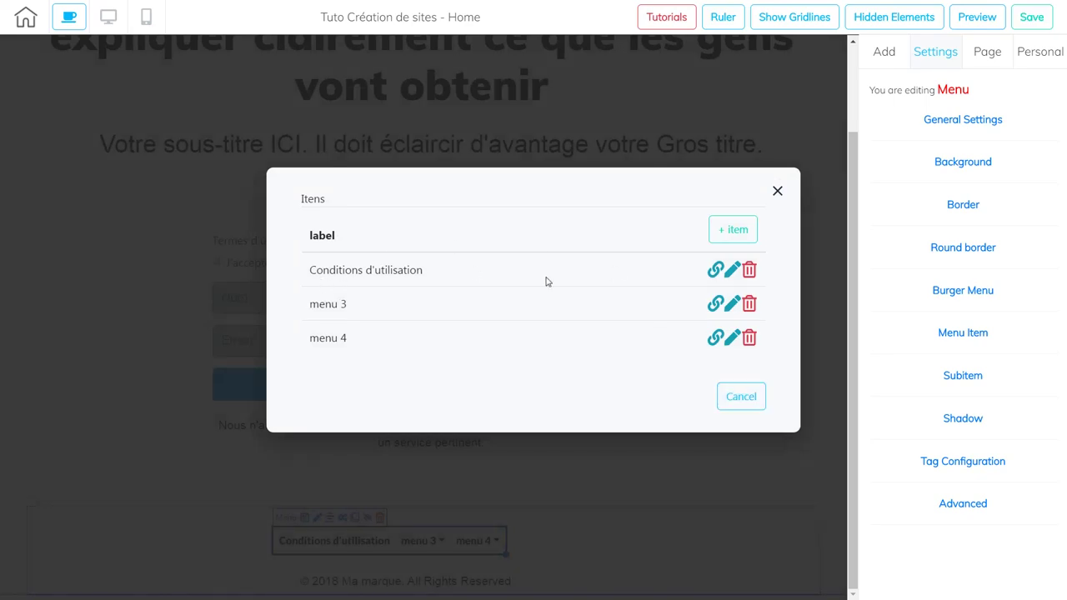
Examine the web and page link options for the "Conditions d'utilisation" item and leave its link unset.
{"action": "left_click", "coordinate": [716, 271]}
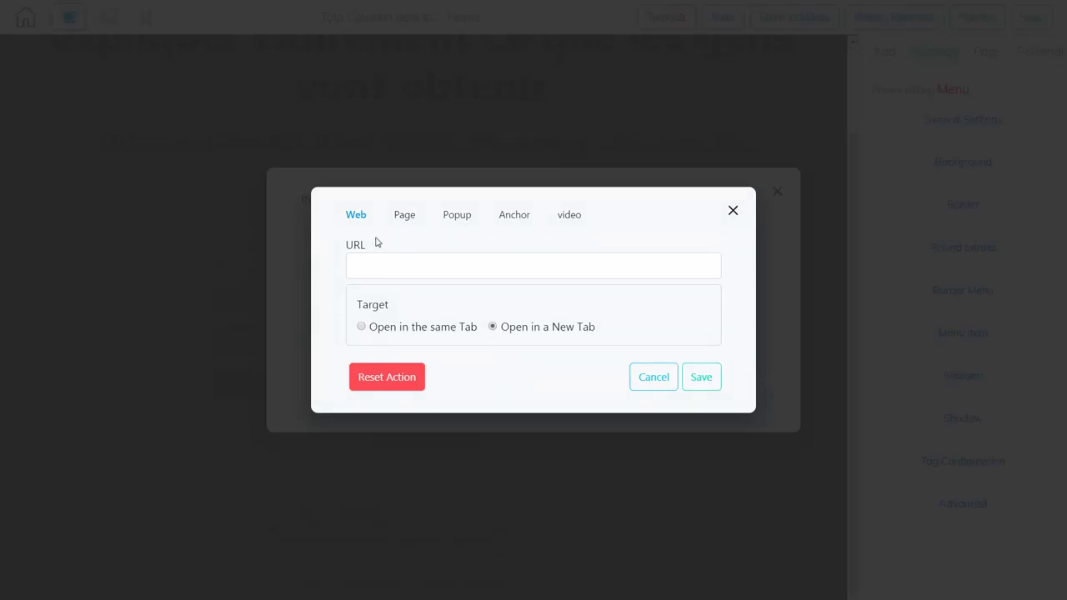
{"action": "left_click", "coordinate": [383, 275]}
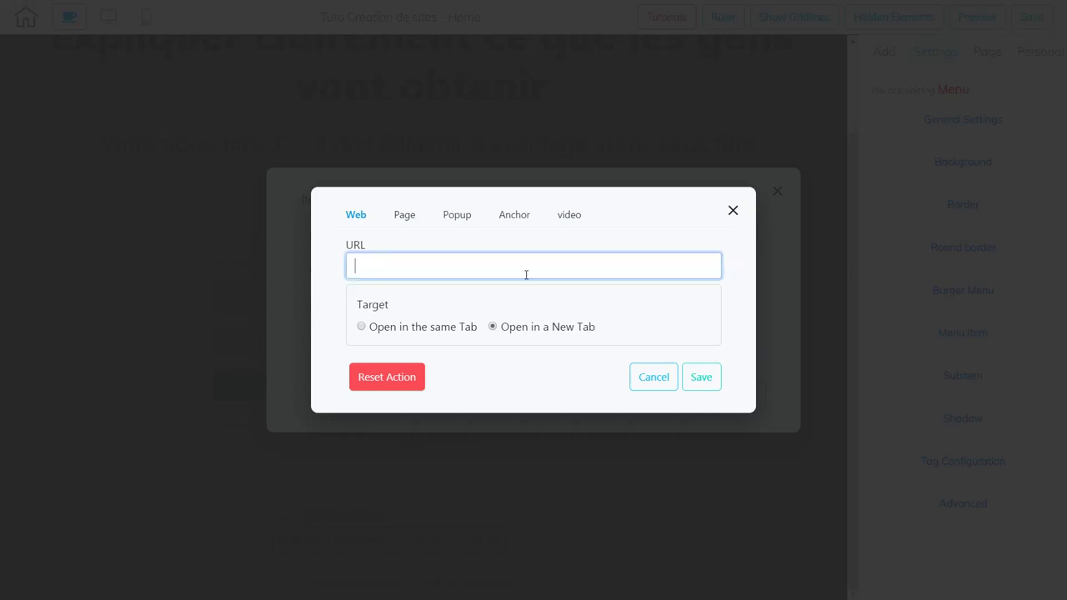
{"action": "left_click", "coordinate": [409, 219]}
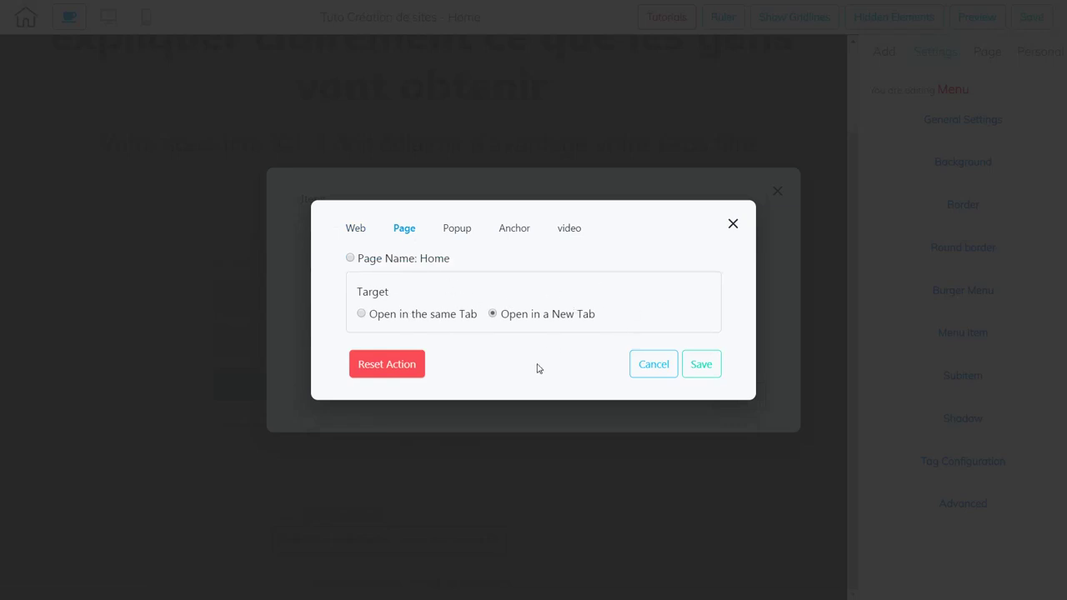
{"action": "left_click", "coordinate": [733, 225]}
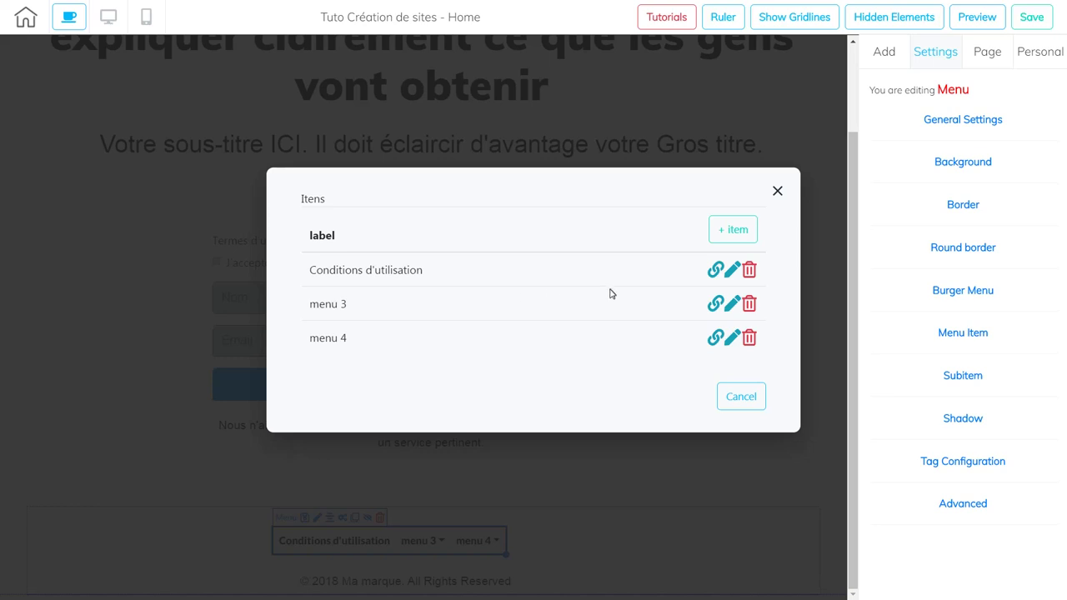
Rename the "menu 3" item as "Contact", remove its three submenus and save it.
{"action": "left_click", "coordinate": [731, 305]}
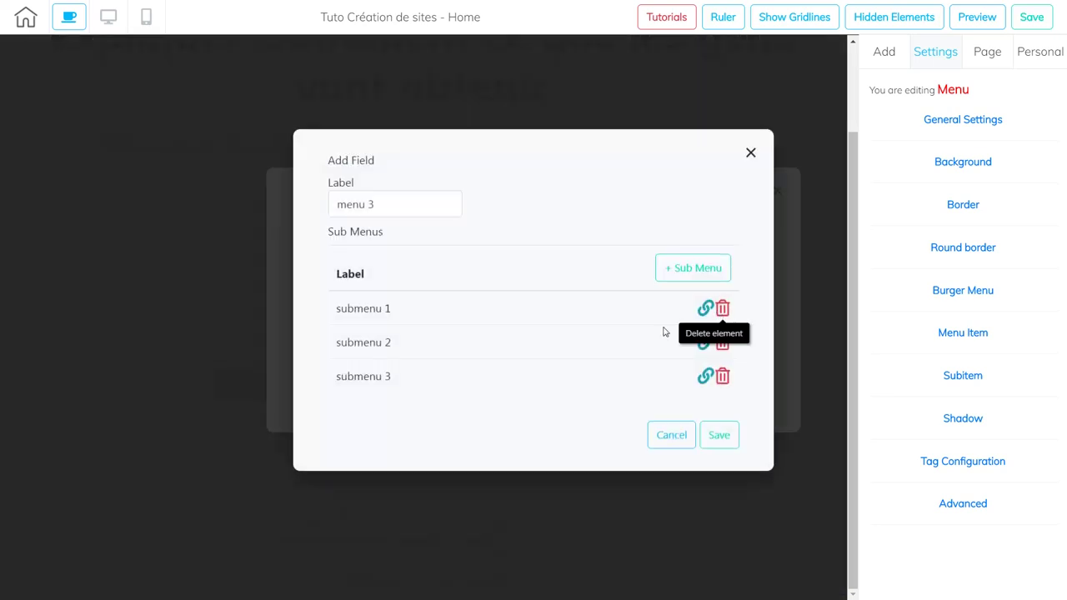
{"action": "left_click", "coordinate": [723, 310]}
{"action": "left_click", "coordinate": [721, 325]}
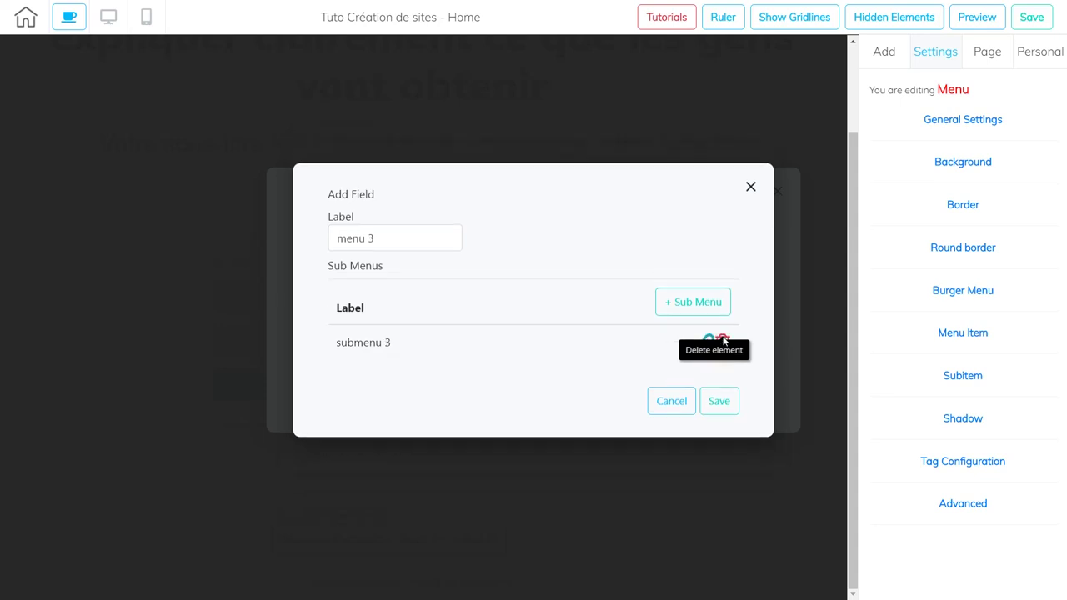
{"action": "left_click", "coordinate": [722, 343]}
{"action": "left_click_drag", "start_coordinate": [398, 253], "coordinate": [303, 254]}
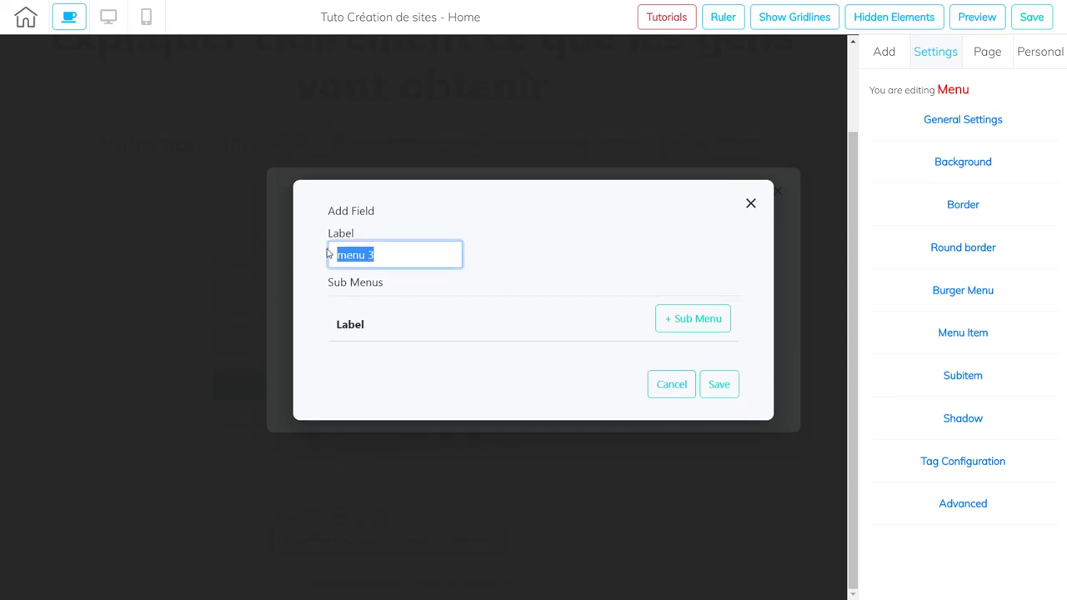
{"action": "type", "text": "Contact"}
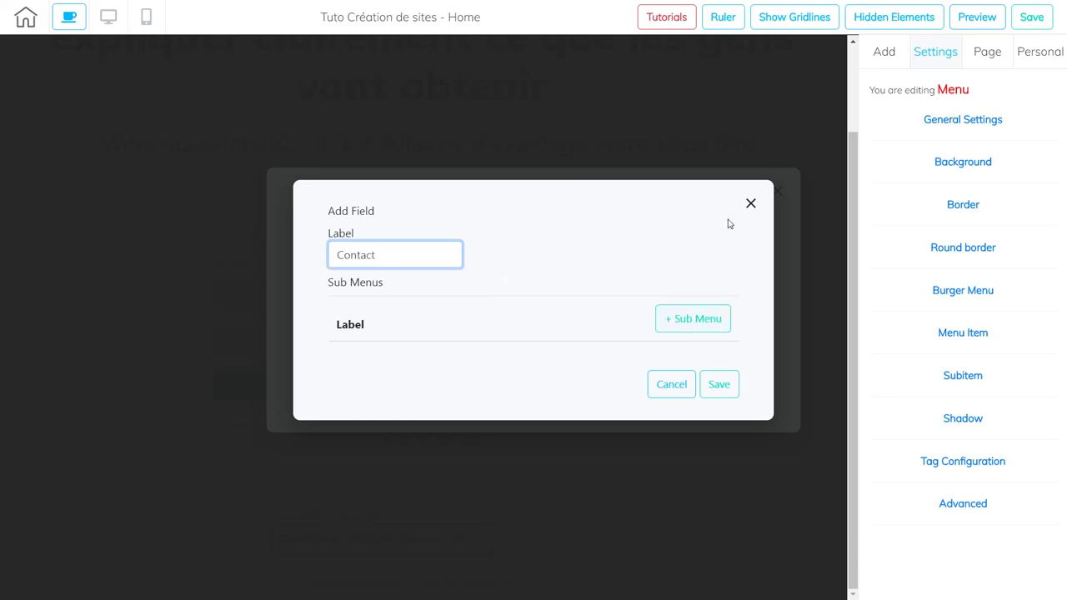
{"action": "left_click", "coordinate": [720, 391]}
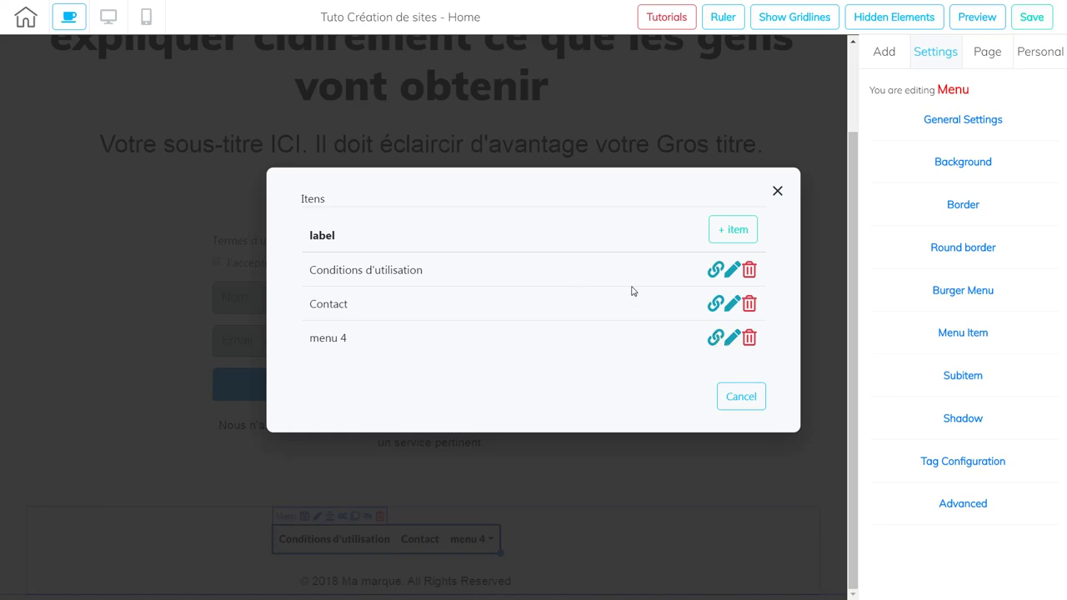
Rename the "menu 4" item as "Mention légale", remove all its submenus, save it and close the item list.
{"action": "left_click", "coordinate": [715, 338]}
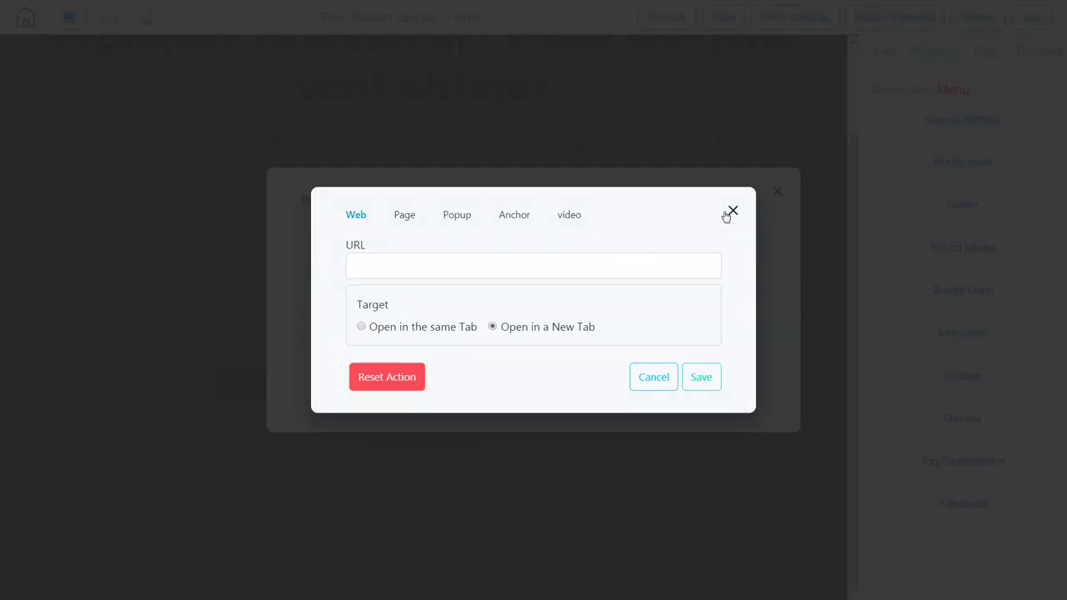
{"action": "left_click", "coordinate": [731, 213]}
{"action": "left_click", "coordinate": [730, 340]}
{"action": "left_click", "coordinate": [722, 291]}
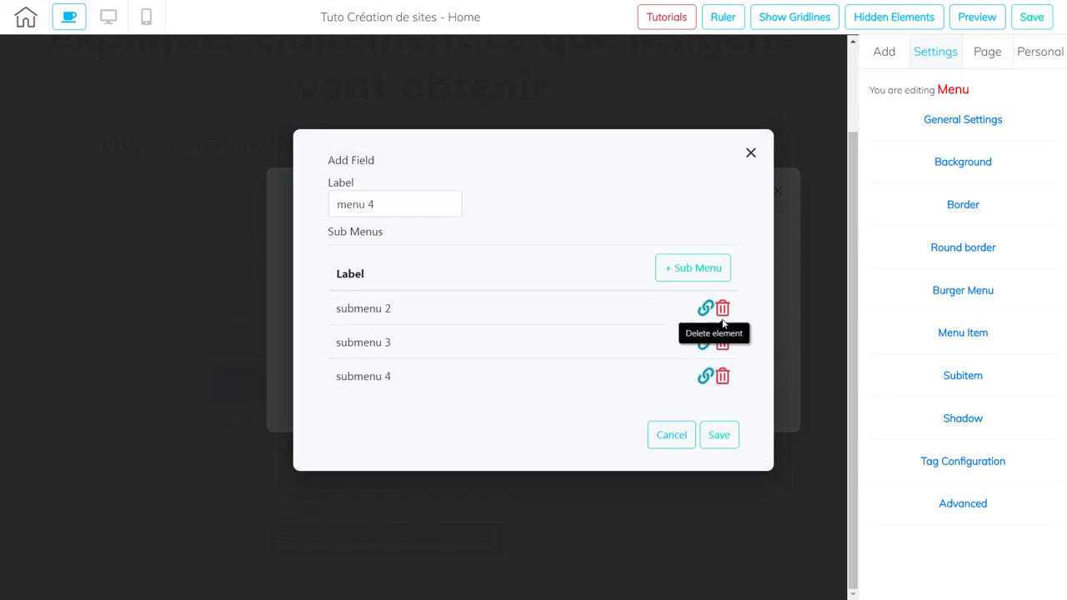
{"action": "left_click", "coordinate": [721, 308]}
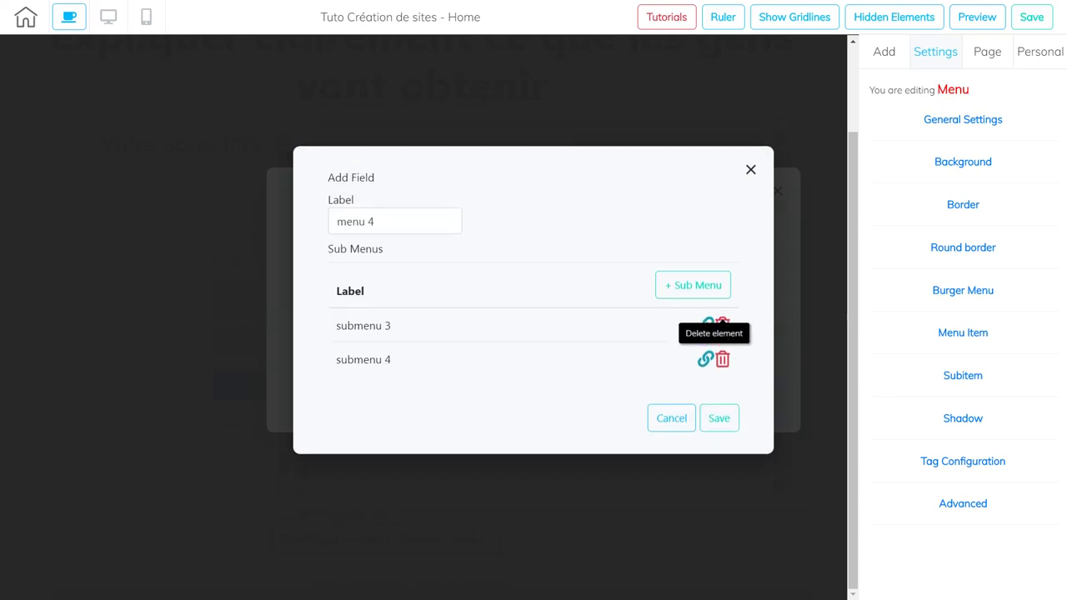
{"action": "left_click", "coordinate": [721, 360]}
{"action": "left_click", "coordinate": [722, 342]}
{"action": "left_click_drag", "start_coordinate": [393, 248], "coordinate": [312, 256]}
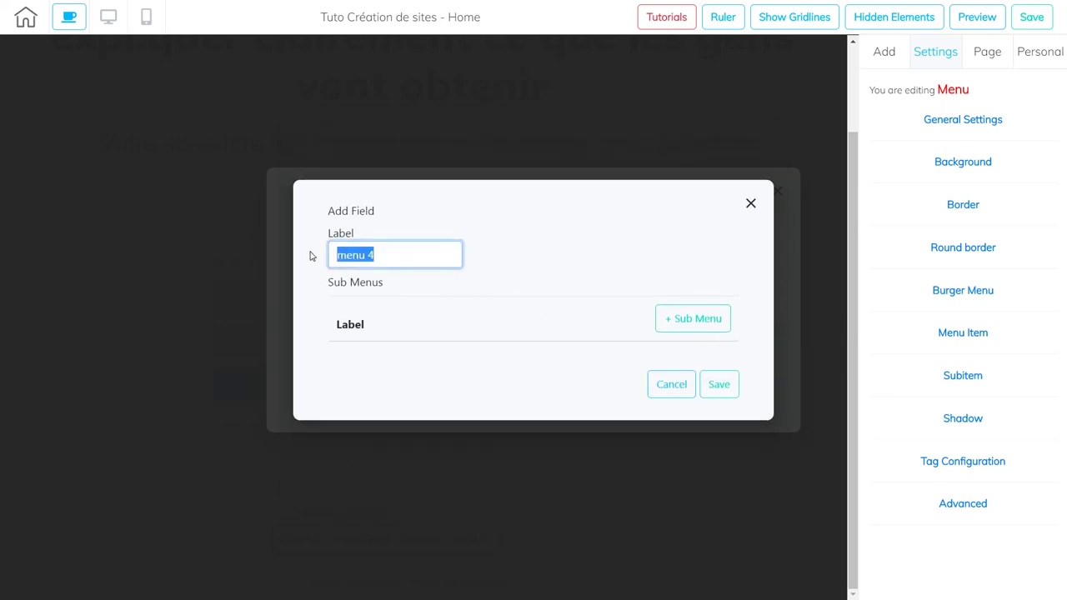
{"action": "type", "text": "Mention"}
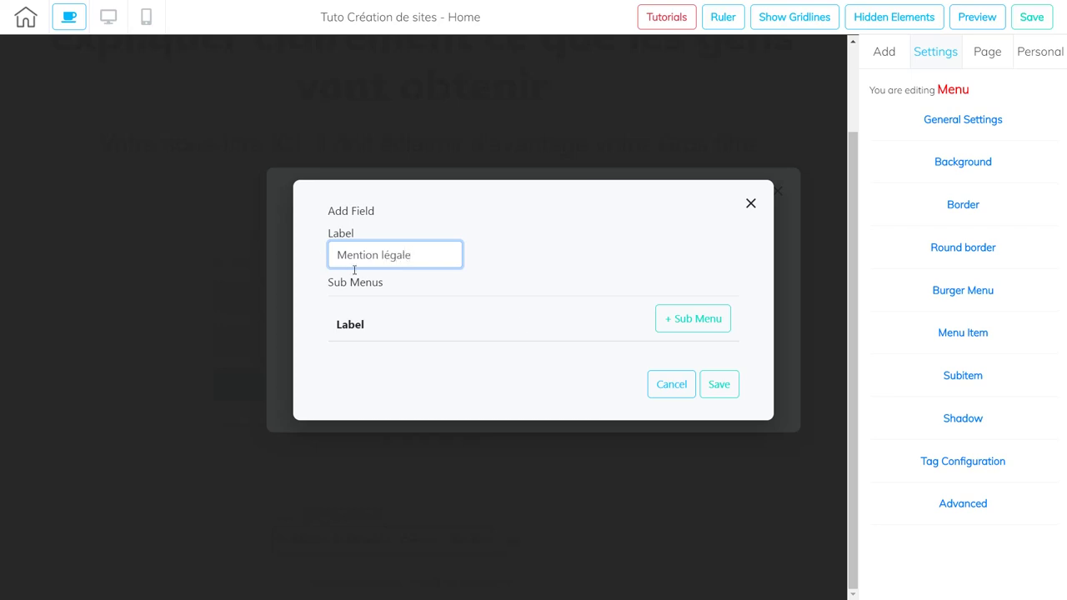
{"action": "left_click", "coordinate": [724, 388]}
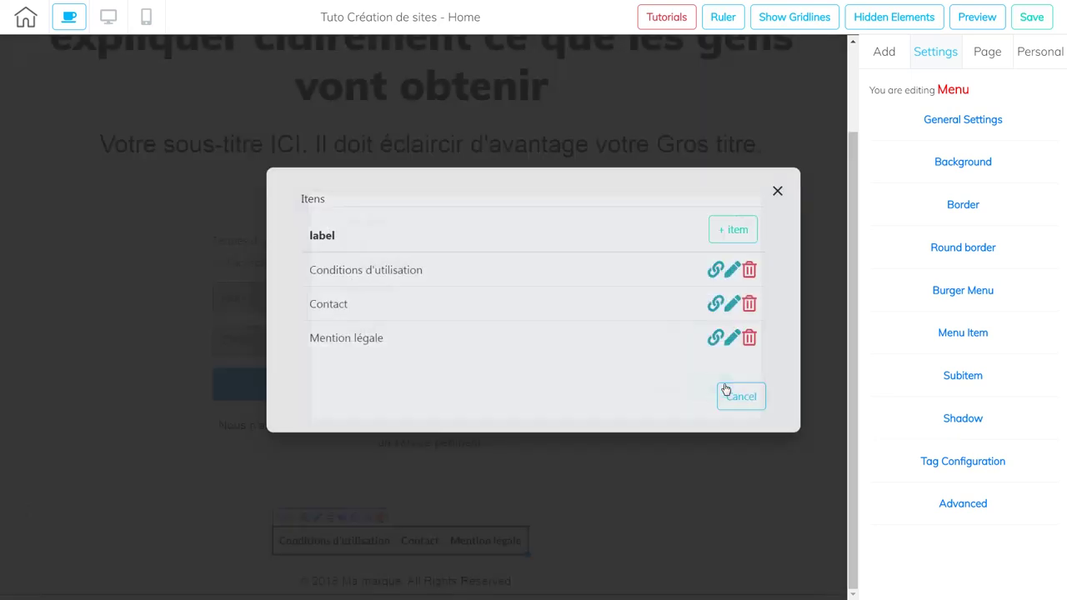
{"action": "left_click", "coordinate": [777, 192]}
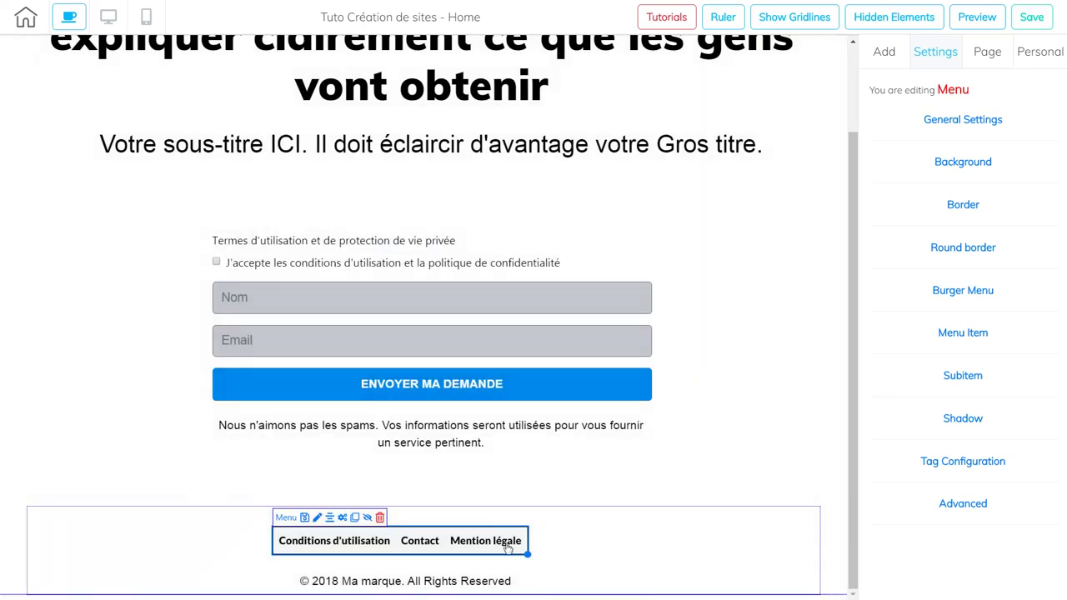
Set the footer menu's item spacing to 62 and centre the menu horizontally in the bottom panel.
{"action": "left_click", "coordinate": [608, 546]}
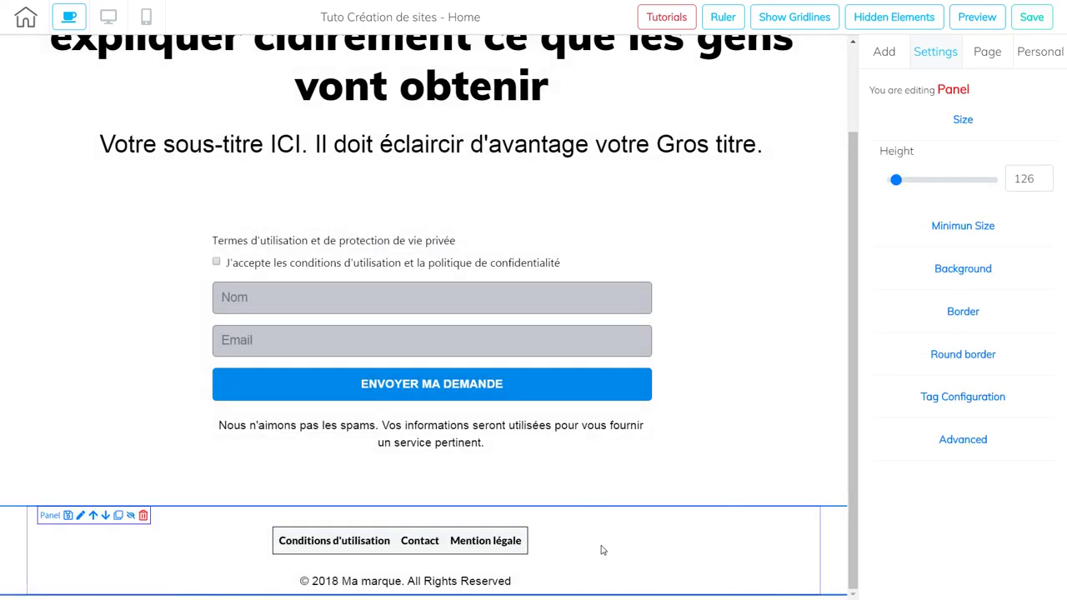
{"action": "left_click", "coordinate": [505, 545]}
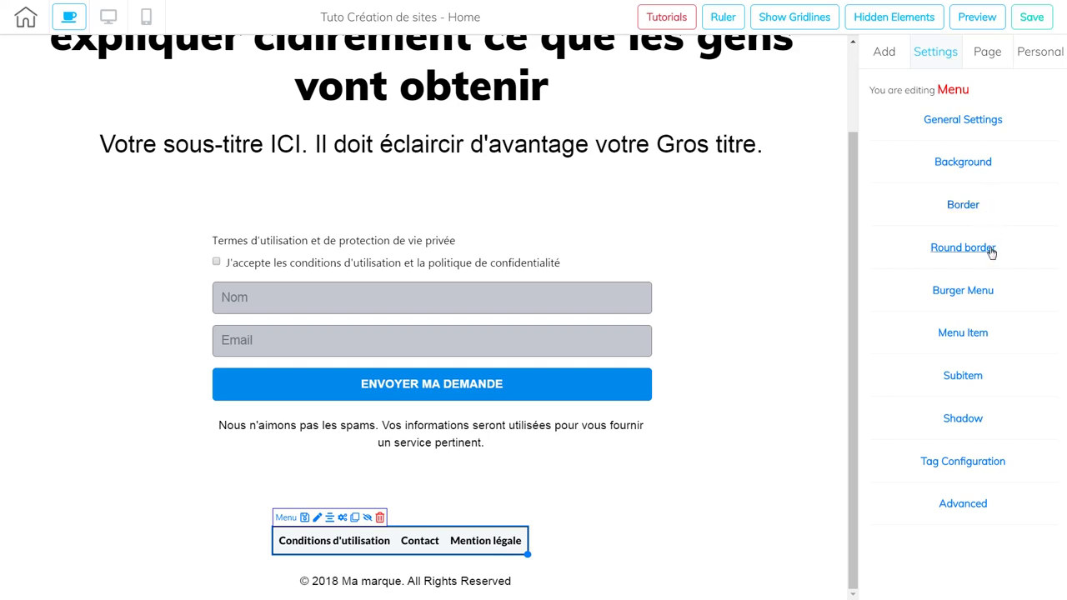
{"action": "left_click", "coordinate": [977, 333]}
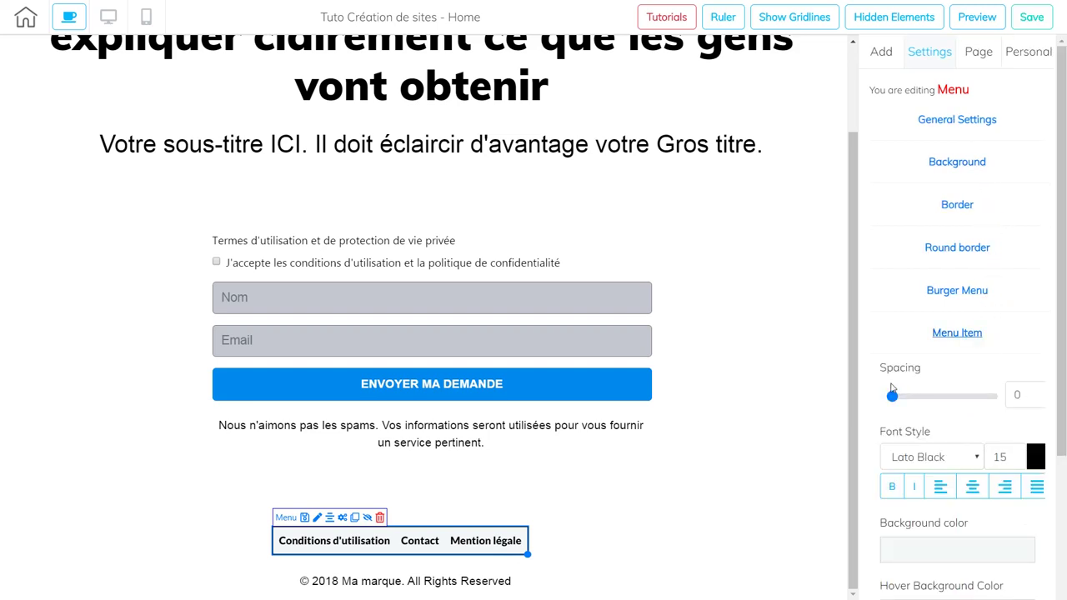
{"action": "left_click_drag", "start_coordinate": [892, 397], "coordinate": [954, 397]}
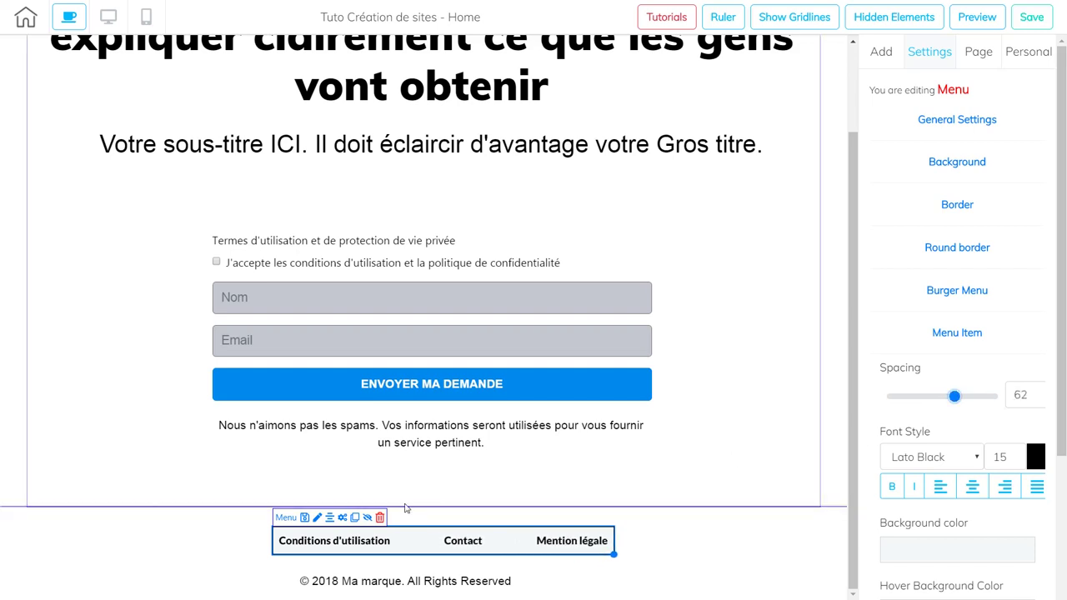
{"action": "left_click", "coordinate": [342, 517]}
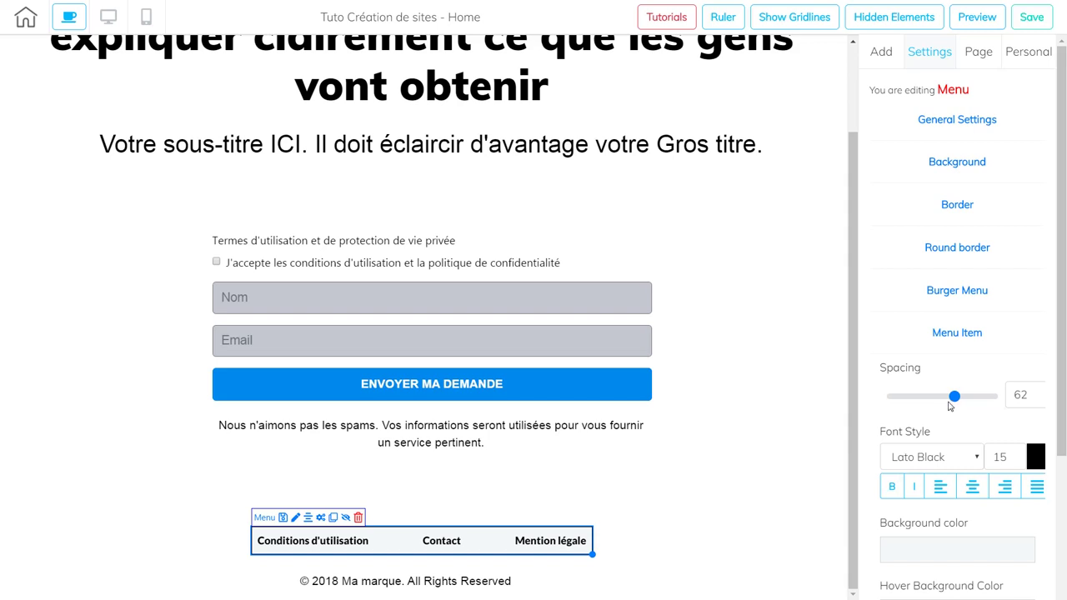
Set the footer menu's item spacing to 33 and copy the label of its "Mention légale" item.
{"action": "left_click_drag", "start_coordinate": [956, 402], "coordinate": [924, 398]}
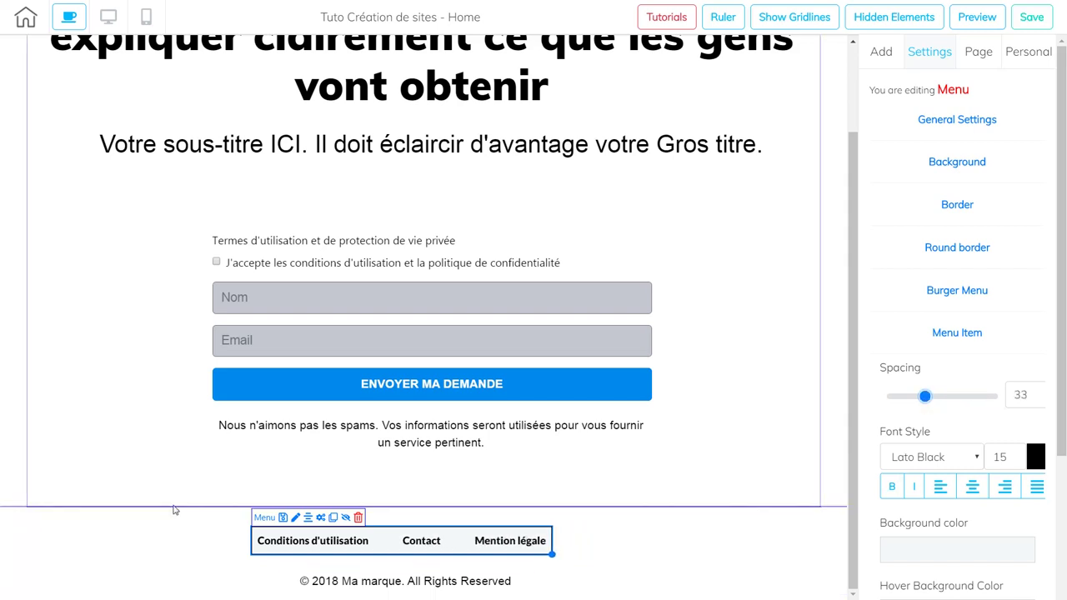
{"action": "left_click", "coordinate": [320, 518]}
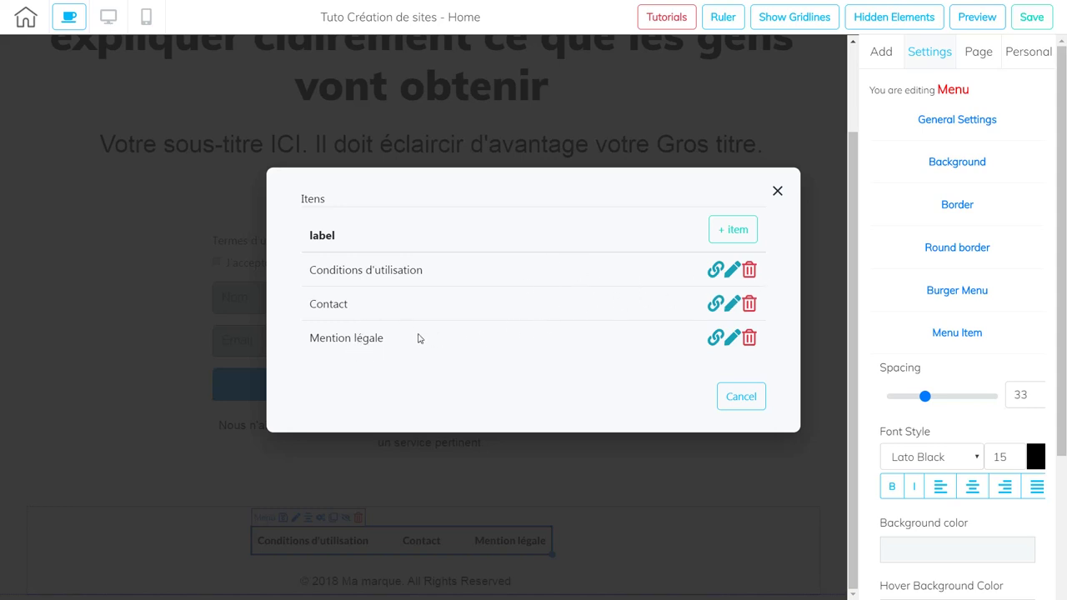
{"action": "left_click", "coordinate": [731, 339]}
{"action": "left_click_drag", "start_coordinate": [420, 252], "coordinate": [314, 262]}
{"action": "key", "text": "ctrl+c"}
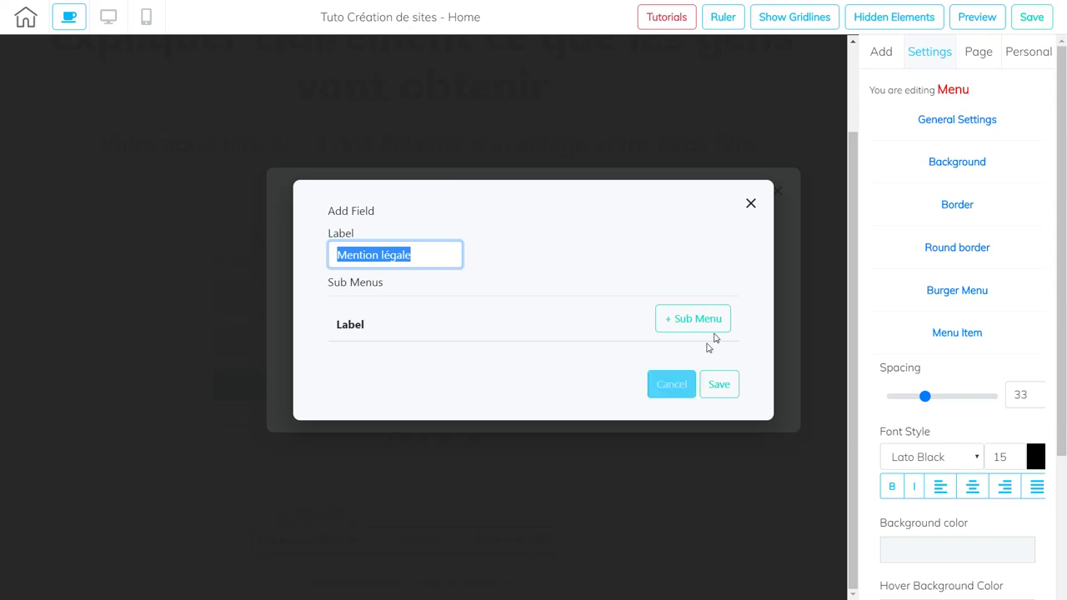
{"action": "left_click", "coordinate": [716, 391]}
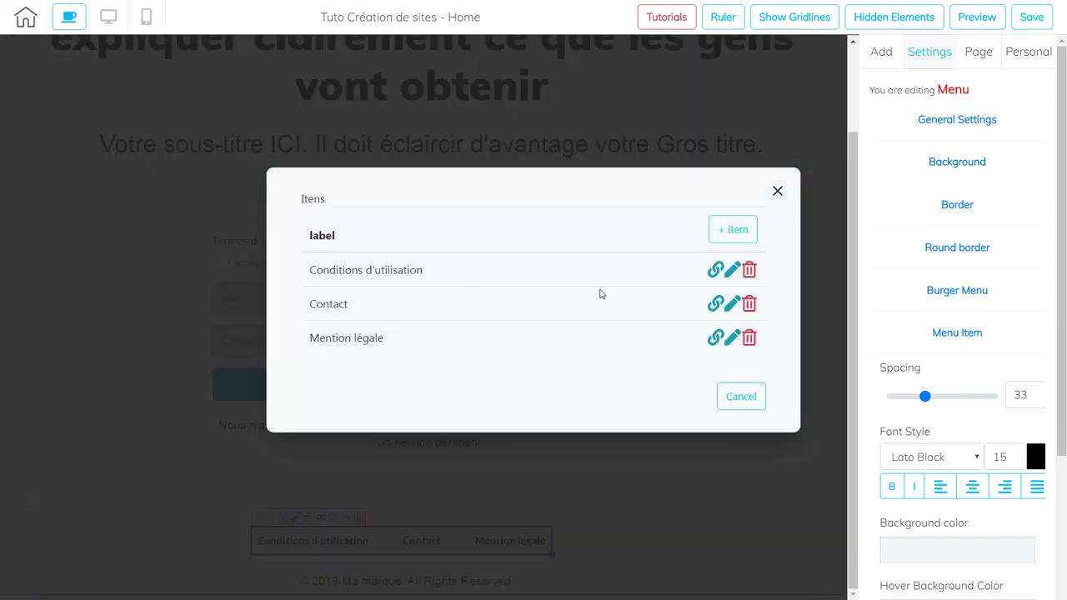
Rename the footer menu's "Contact" item as "Mention légale" with the copied label and save it.
{"action": "left_click", "coordinate": [715, 303]}
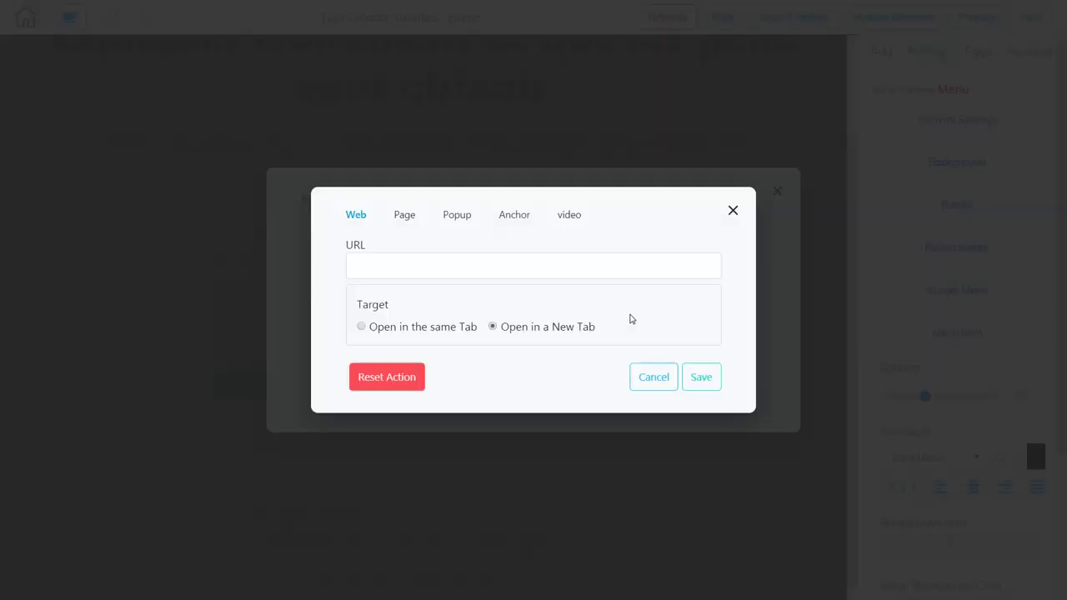
{"action": "left_click", "coordinate": [733, 210]}
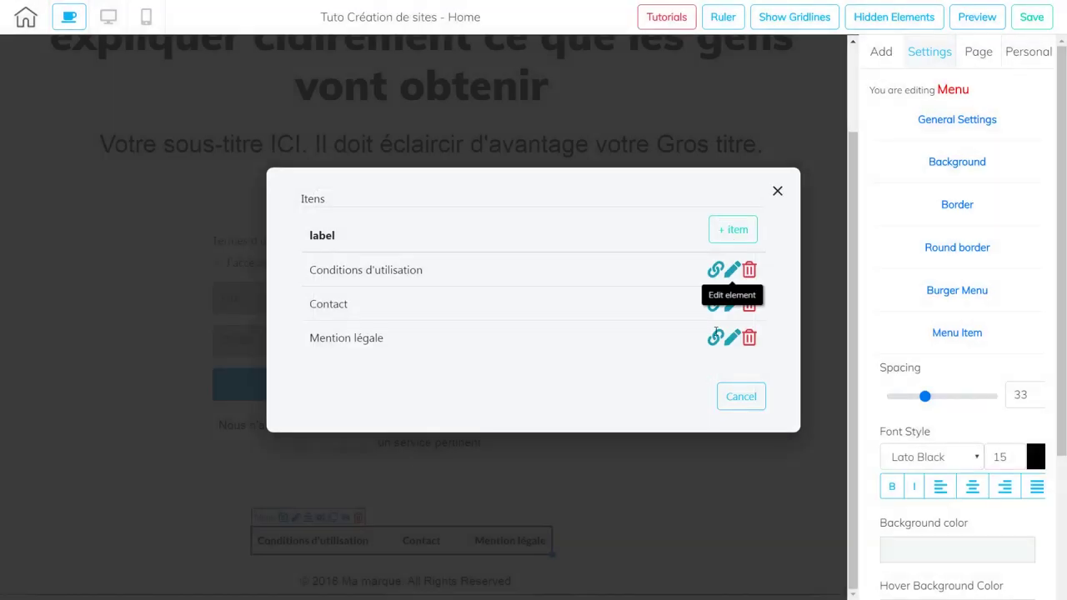
{"action": "left_click", "coordinate": [731, 304]}
{"action": "left_click", "coordinate": [376, 254]}
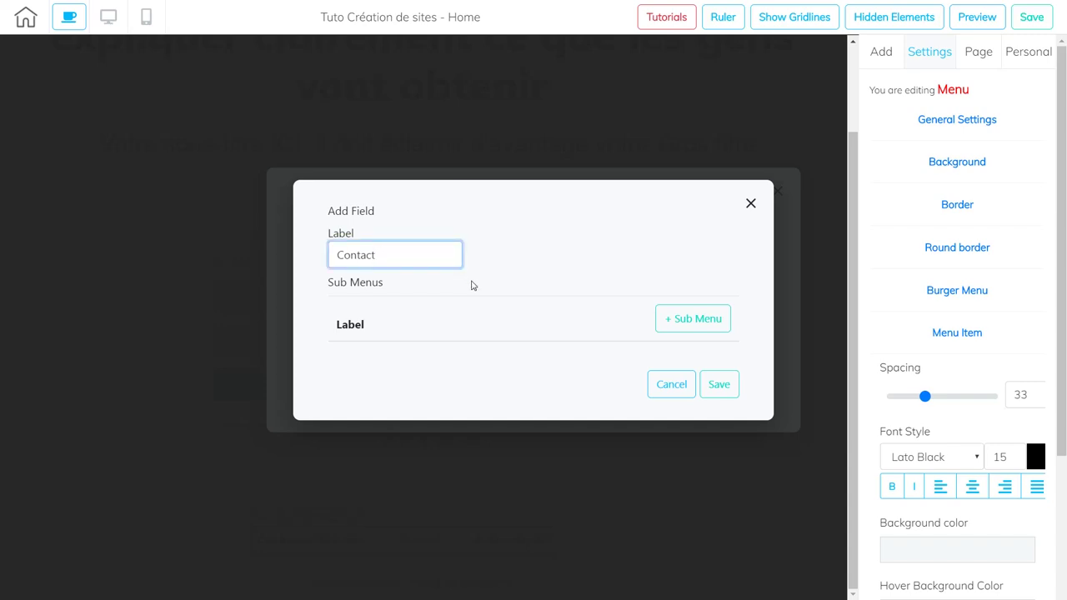
{"action": "key", "text": "ctrl+v"}
{"action": "left_click_drag", "start_coordinate": [376, 255], "coordinate": [303, 261]}
{"action": "key", "text": "BackSpace"}
{"action": "left_click", "coordinate": [709, 386]}
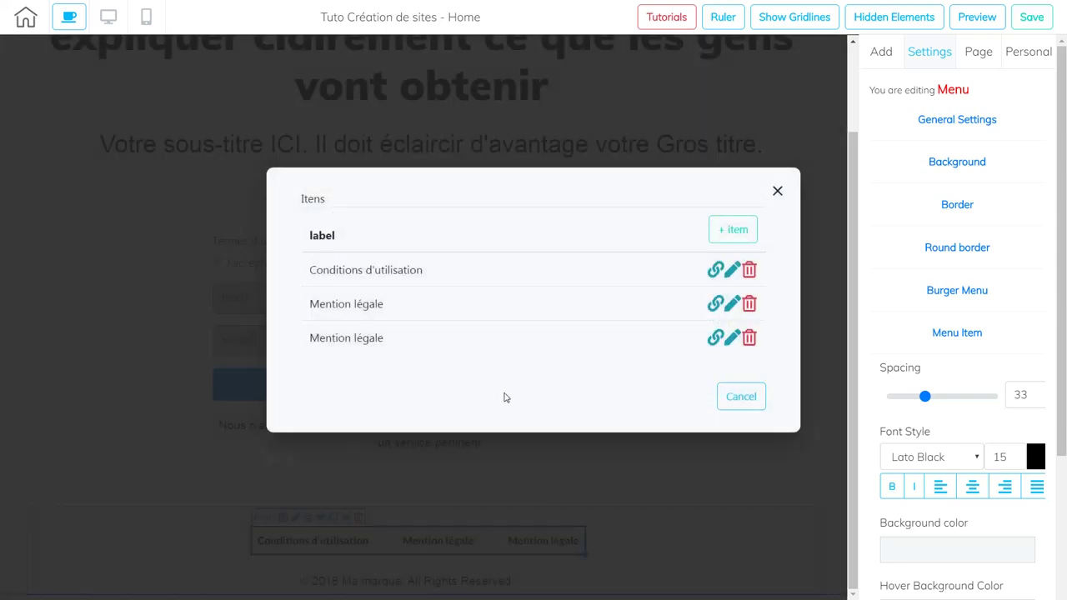
Rename the third footer menu item as "Contact", save it and close the item list.
{"action": "left_click", "coordinate": [732, 337]}
{"action": "left_click_drag", "start_coordinate": [455, 254], "coordinate": [311, 253]}
{"action": "left_click", "coordinate": [283, 252]}
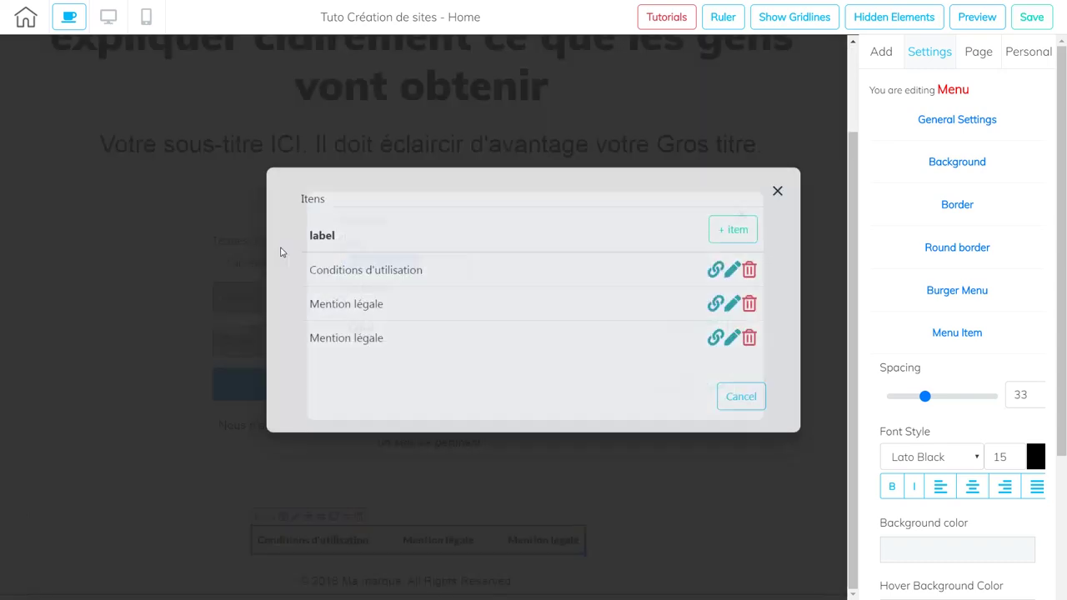
{"action": "left_click", "coordinate": [732, 337]}
{"action": "left_click_drag", "start_coordinate": [410, 253], "coordinate": [331, 253]}
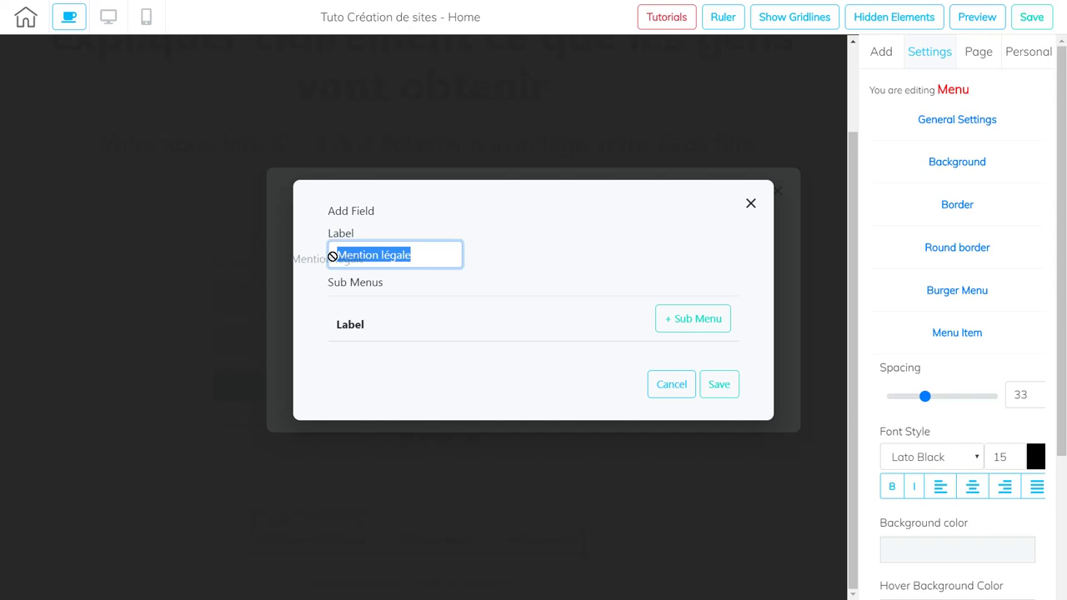
{"action": "type", "text": "Contact"}
{"action": "left_click", "coordinate": [722, 388]}
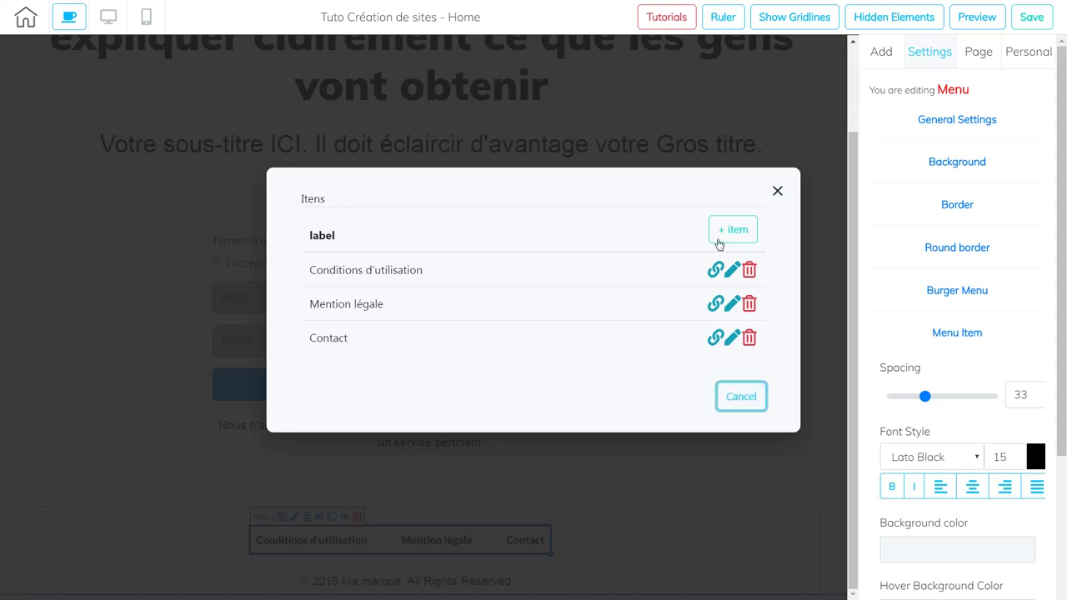
{"action": "left_click", "coordinate": [777, 191]}
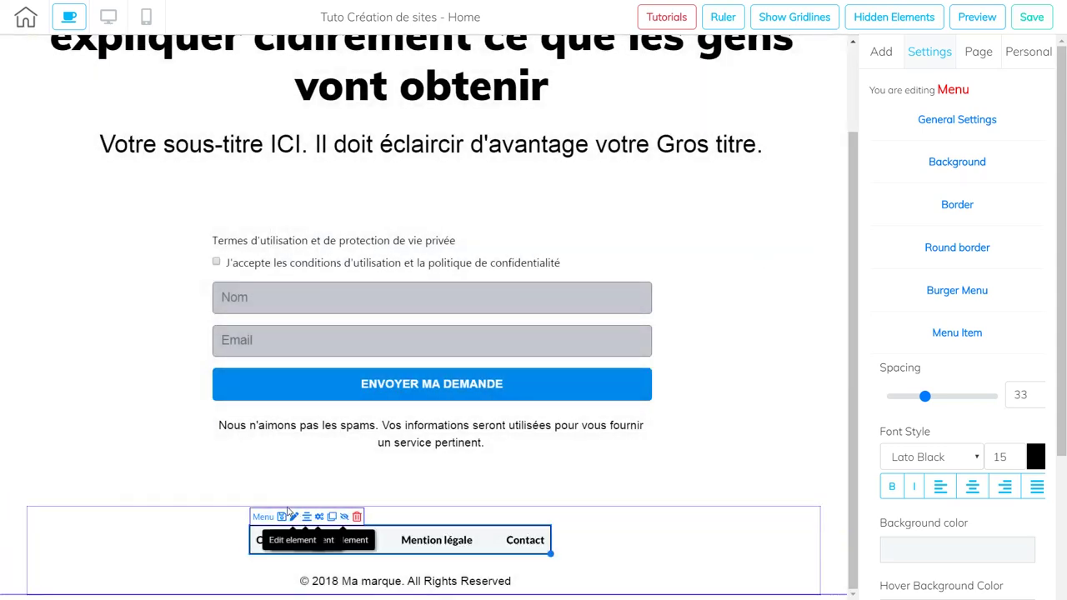
Set the footer menu's item spacing to 16 and centre the menu horizontally in the bottom panel.
{"action": "left_click_drag", "start_coordinate": [926, 400], "coordinate": [908, 398]}
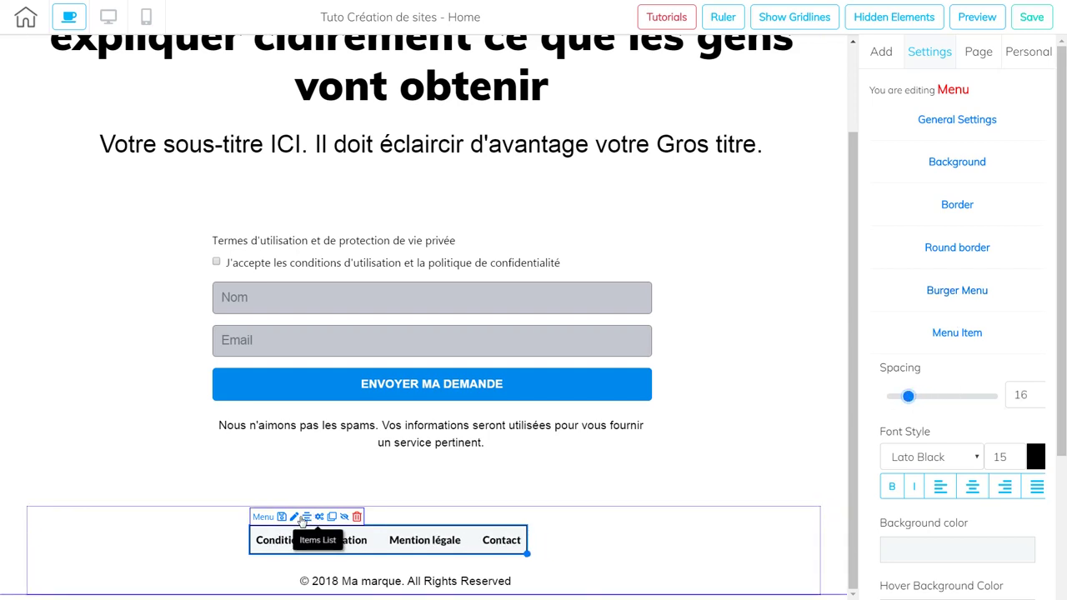
{"action": "left_click", "coordinate": [306, 520]}
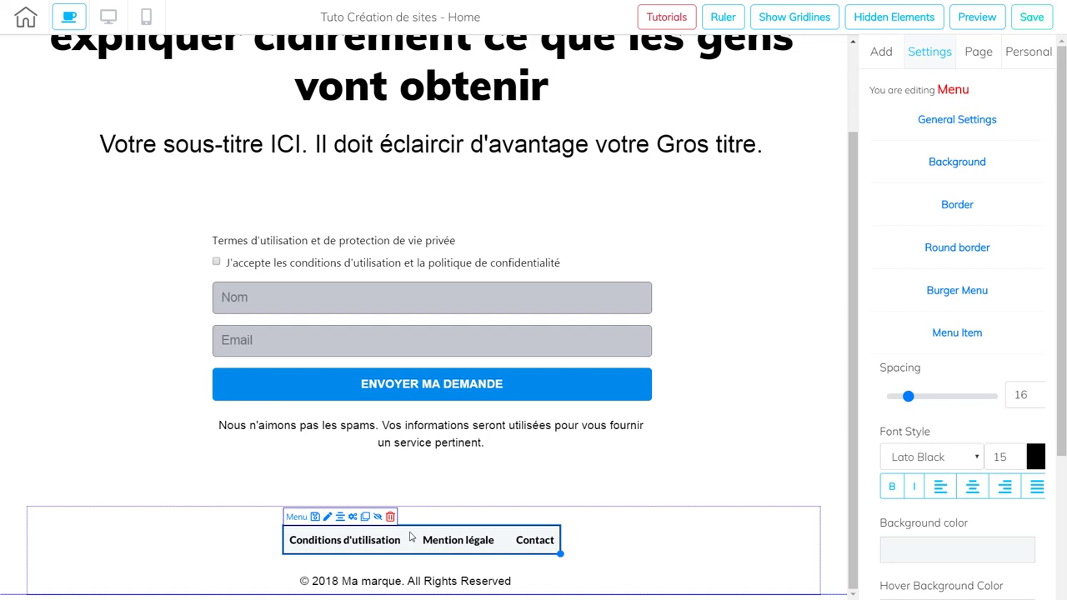
{"action": "left_click", "coordinate": [569, 568]}
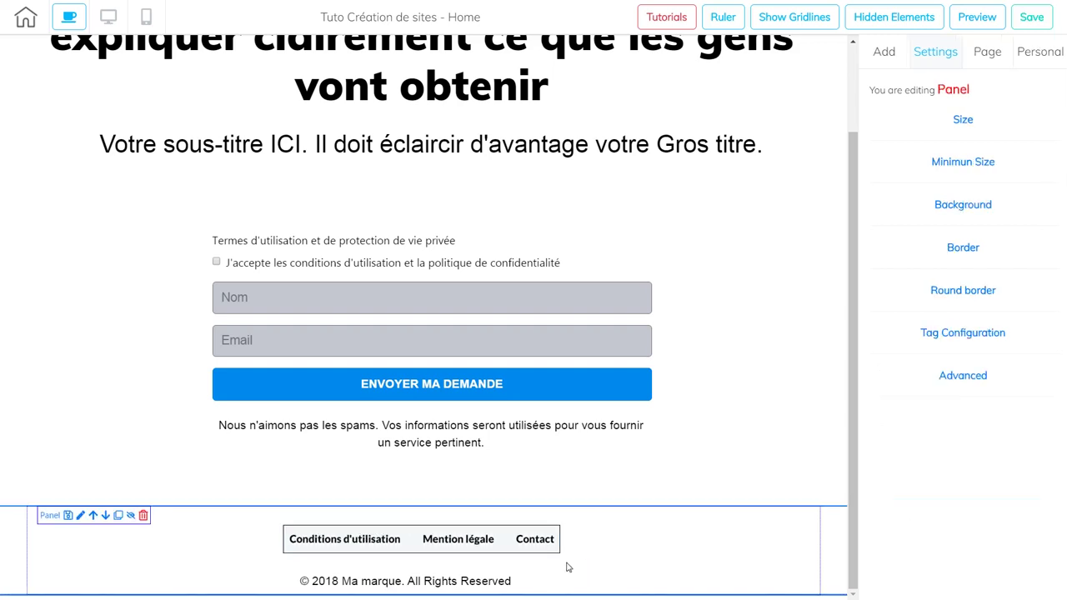
Centre the copyright text horizontally in the bottom panel.
{"action": "left_click", "coordinate": [451, 579]}
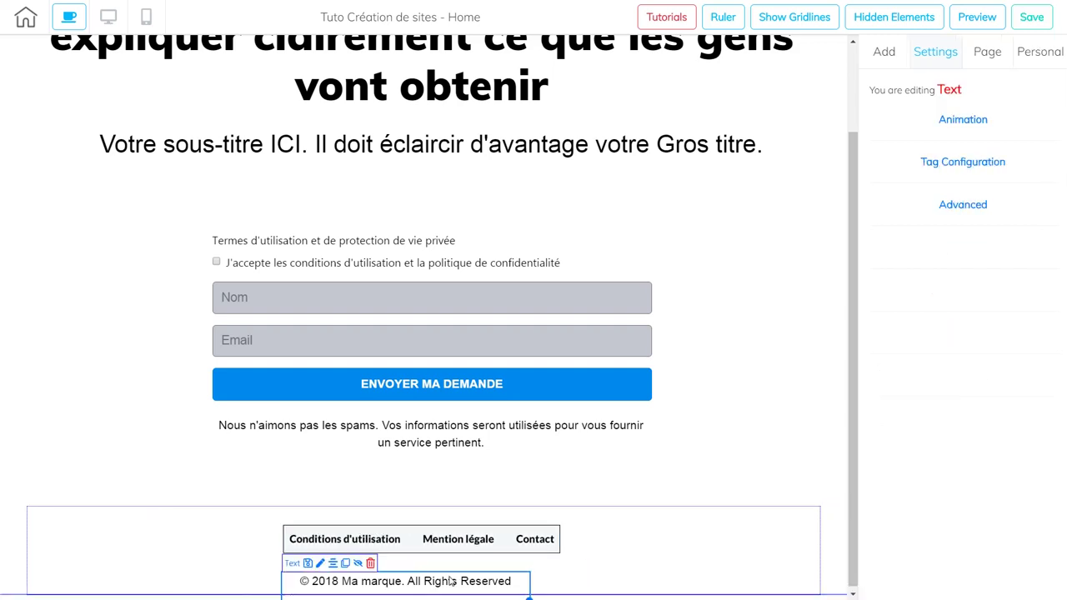
{"action": "left_click", "coordinate": [333, 564]}
{"action": "left_click", "coordinate": [643, 575]}
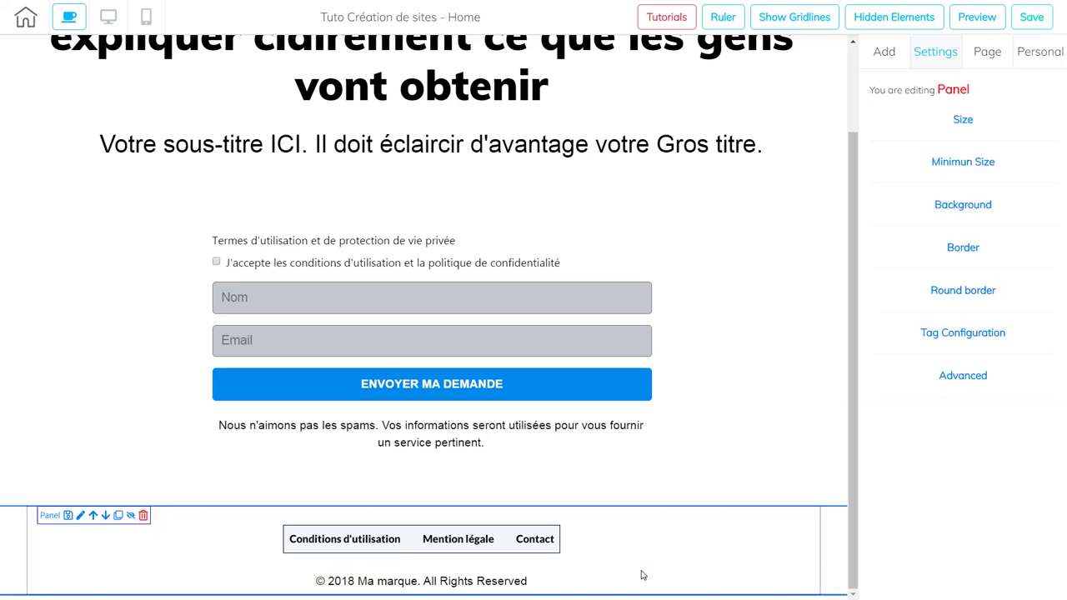
Make the footer menu items' background colour fully transparent with an alpha of 0.
{"action": "left_click", "coordinate": [469, 544]}
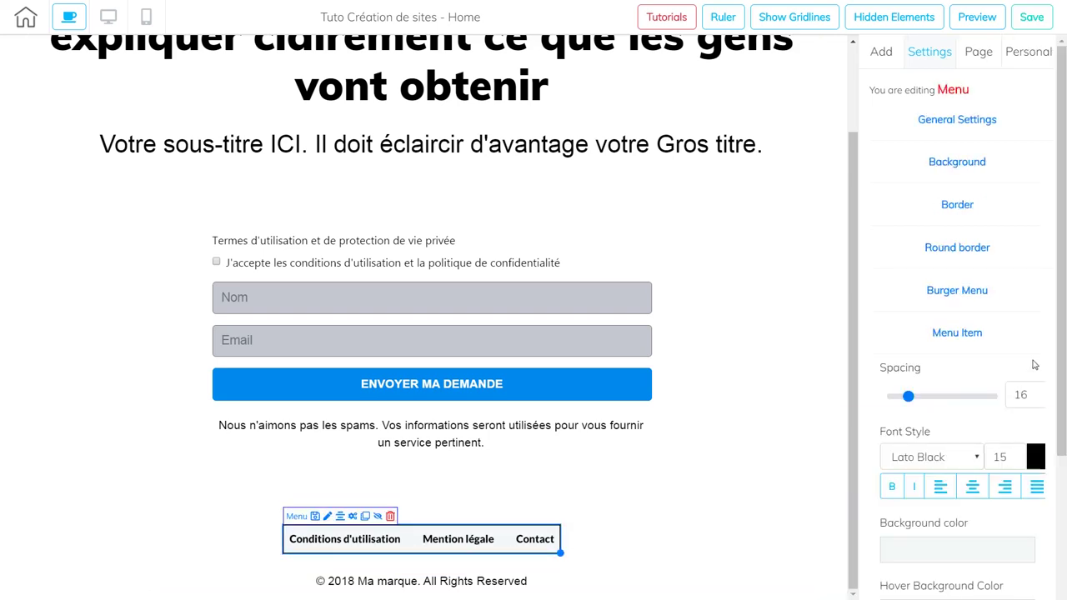
{"action": "left_click_drag", "start_coordinate": [1064, 387], "coordinate": [1057, 531]}
{"action": "left_click", "coordinate": [974, 345]}
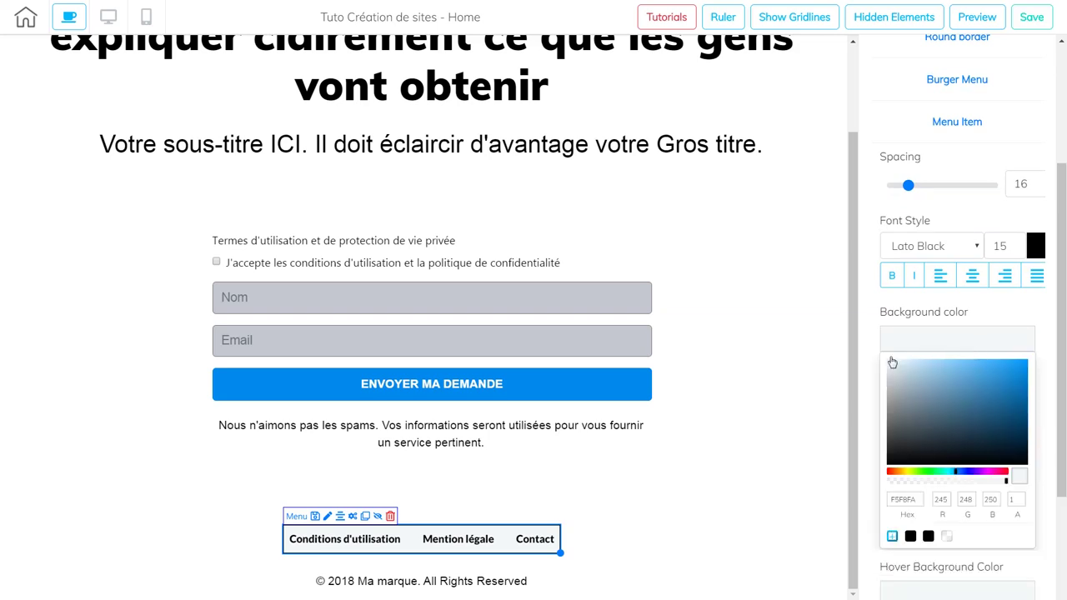
{"action": "left_click_drag", "start_coordinate": [1006, 486], "coordinate": [843, 495]}
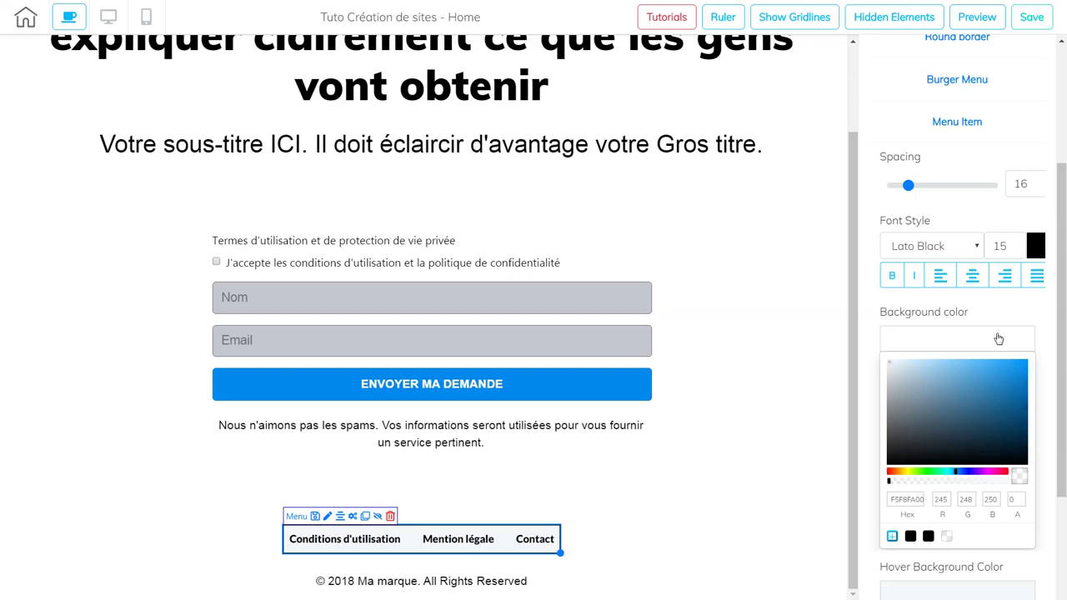
{"action": "left_click", "coordinate": [960, 341]}
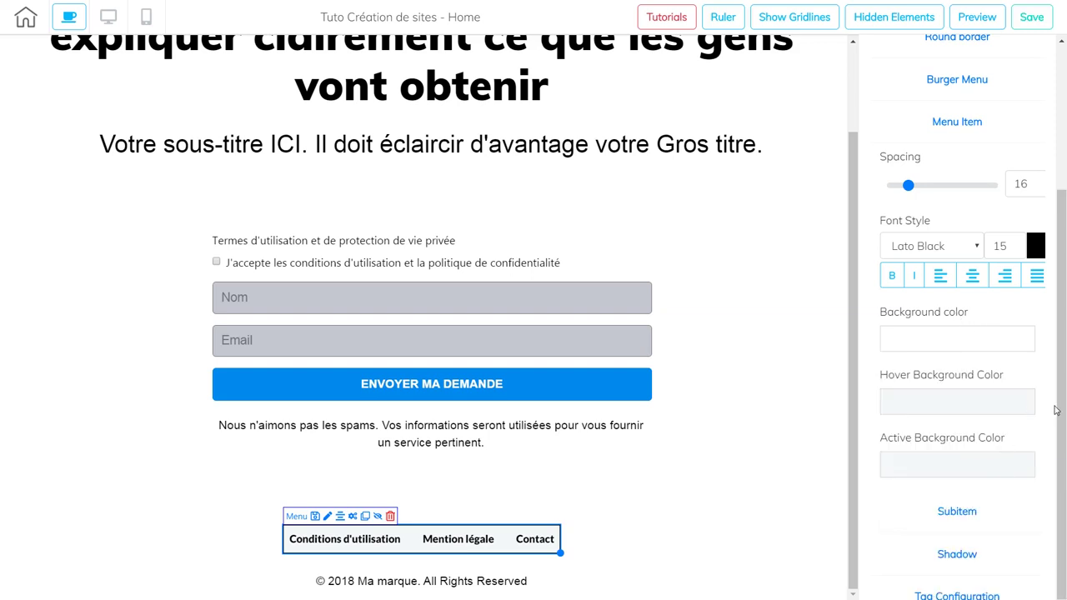
Set the alpha of the footer menu items' hover and active background colours to 0.
{"action": "left_click", "coordinate": [970, 402]}
{"action": "left_click_drag", "start_coordinate": [1005, 543], "coordinate": [889, 550]}
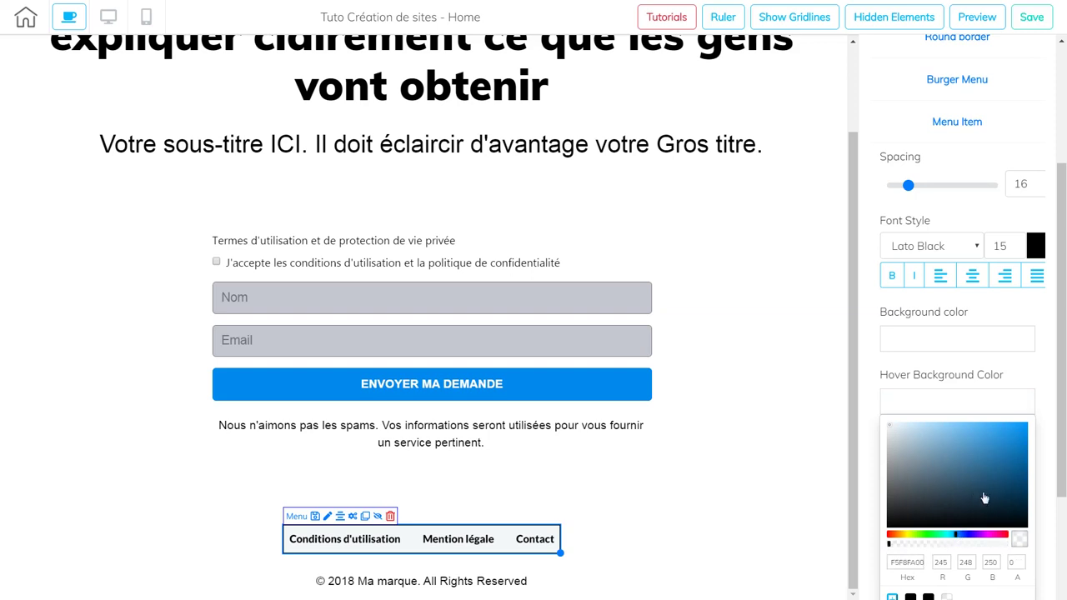
{"action": "left_click", "coordinate": [953, 405]}
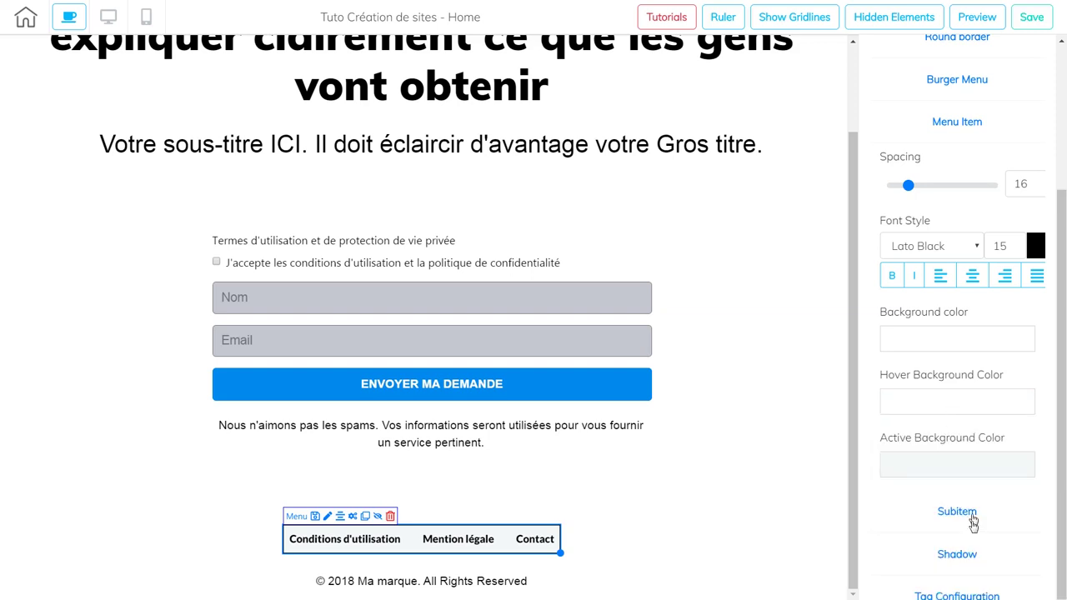
{"action": "left_click", "coordinate": [961, 467]}
{"action": "scroll", "coordinate": [1064, 433], "scroll_direction": "down", "scroll_amount": 3}
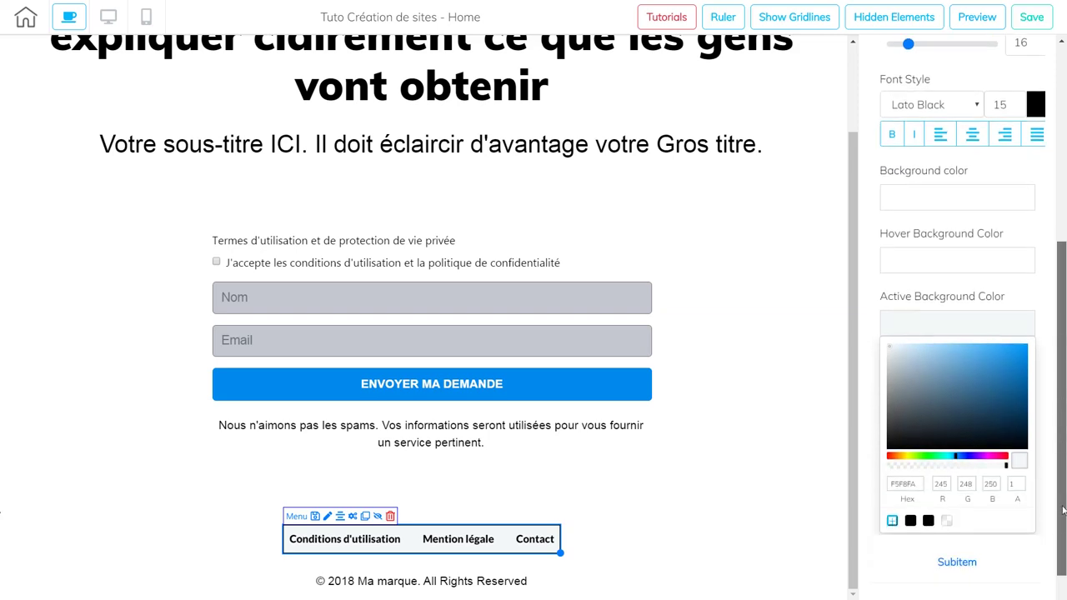
{"action": "left_click_drag", "start_coordinate": [1007, 472], "coordinate": [889, 472]}
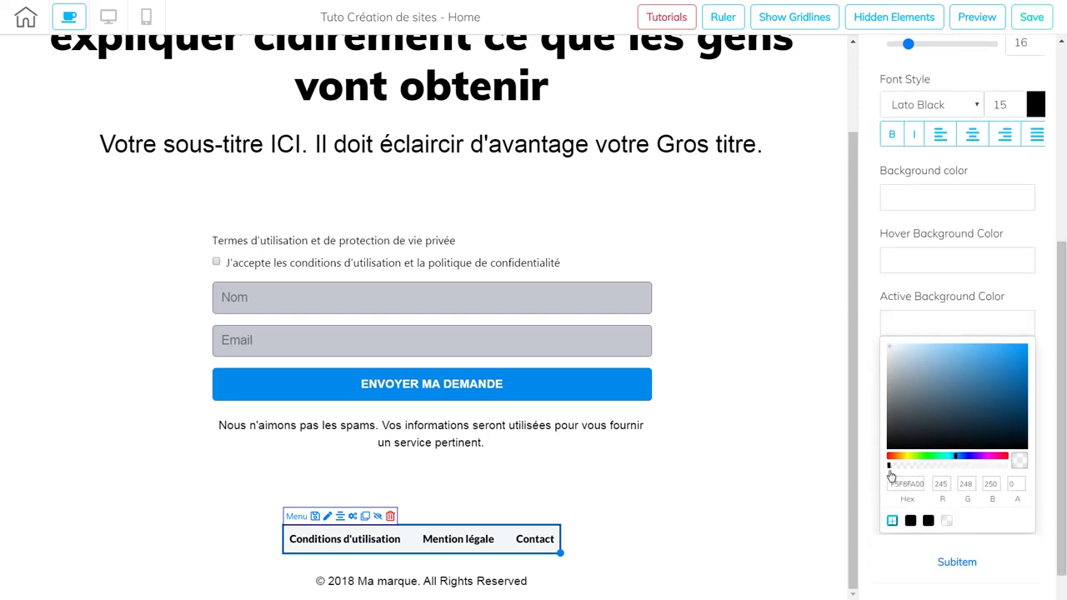
{"action": "left_click", "coordinate": [992, 332]}
{"action": "left_click", "coordinate": [759, 527]}
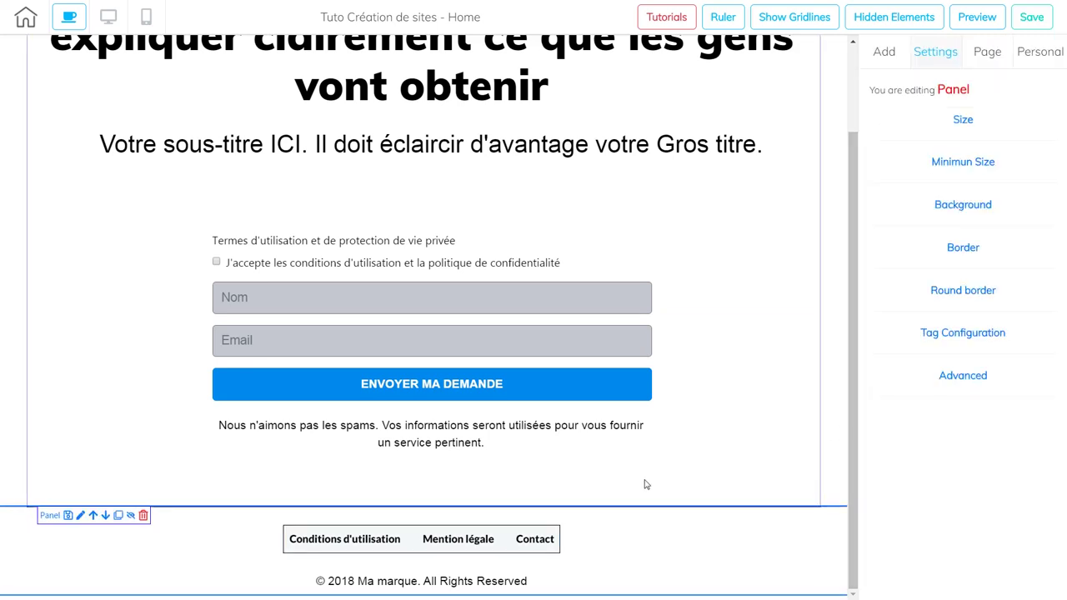
Remove the footer menu's outline by setting its border width to 0.
{"action": "left_click", "coordinate": [523, 543]}
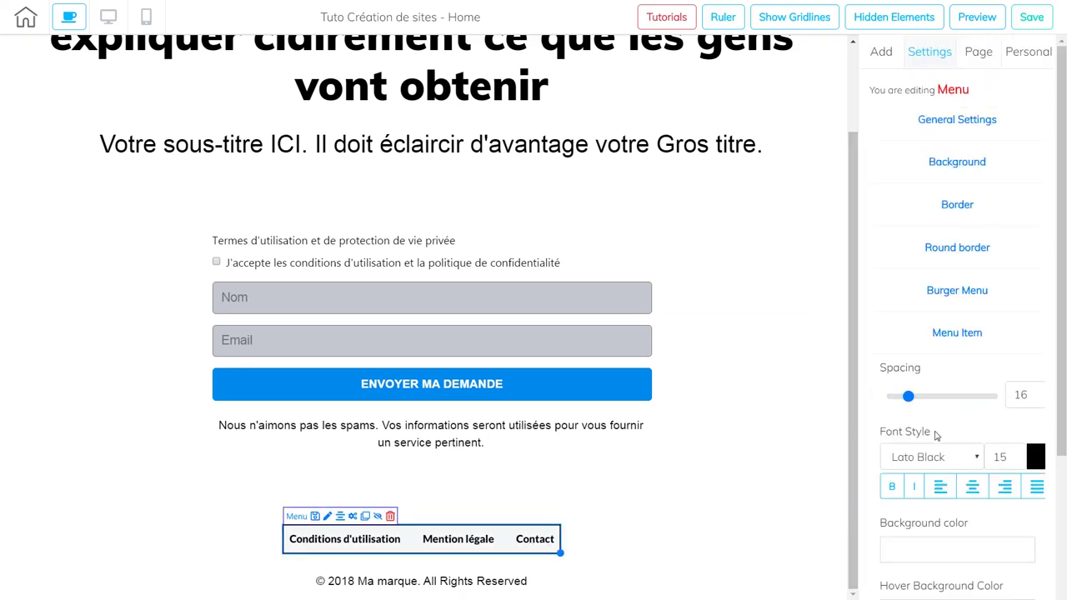
{"action": "left_click_drag", "start_coordinate": [1061, 345], "coordinate": [1063, 509]}
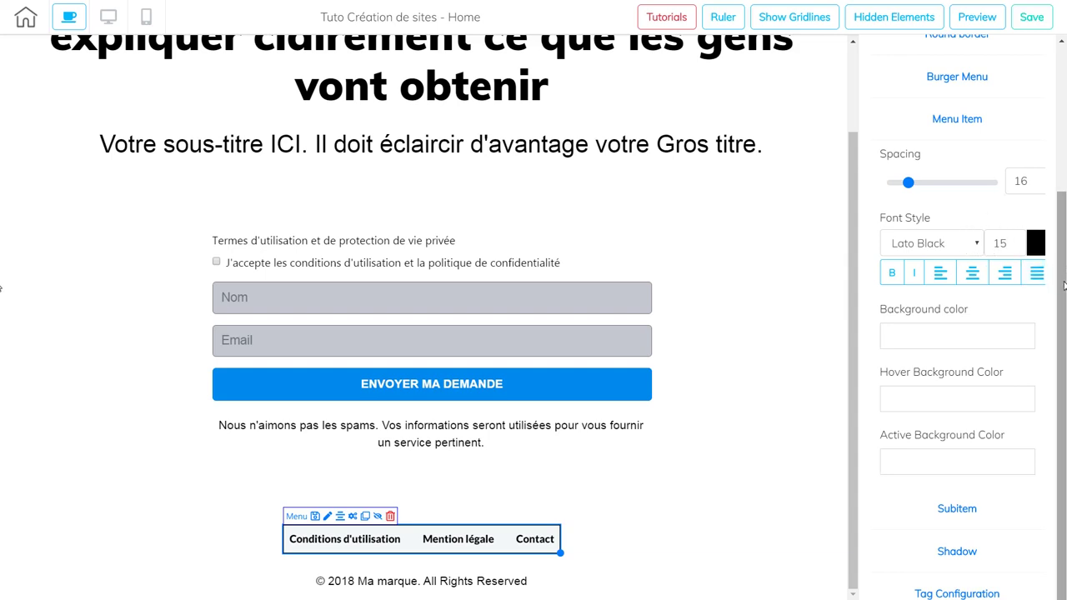
{"action": "left_click_drag", "start_coordinate": [1063, 286], "coordinate": [1064, 407]}
{"action": "scroll", "coordinate": [1062, 342], "scroll_direction": "up", "scroll_amount": 3}
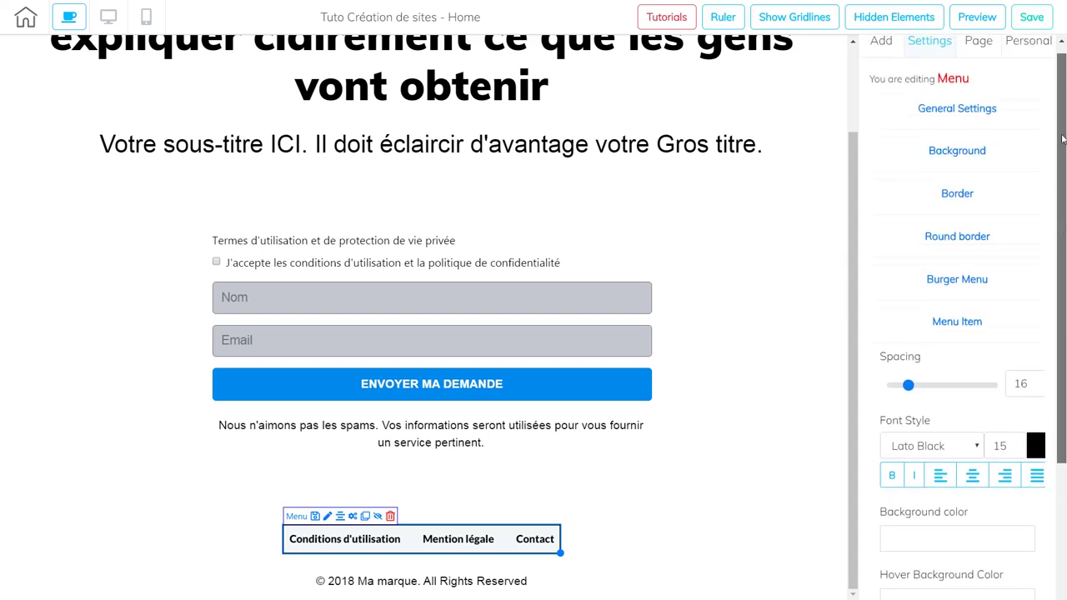
{"action": "left_click", "coordinate": [963, 204]}
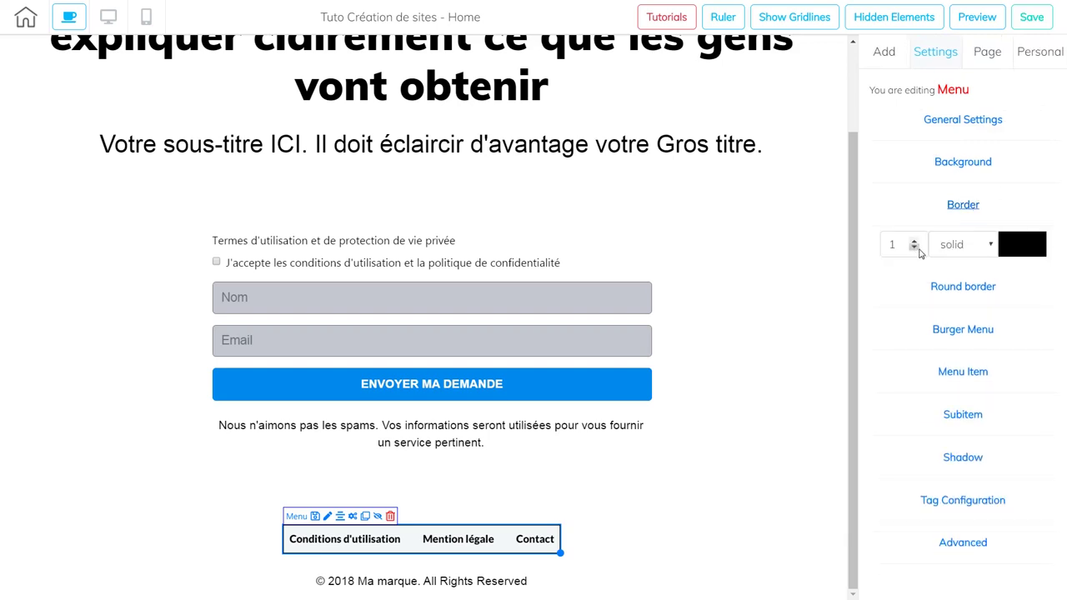
{"action": "left_click", "coordinate": [913, 249]}
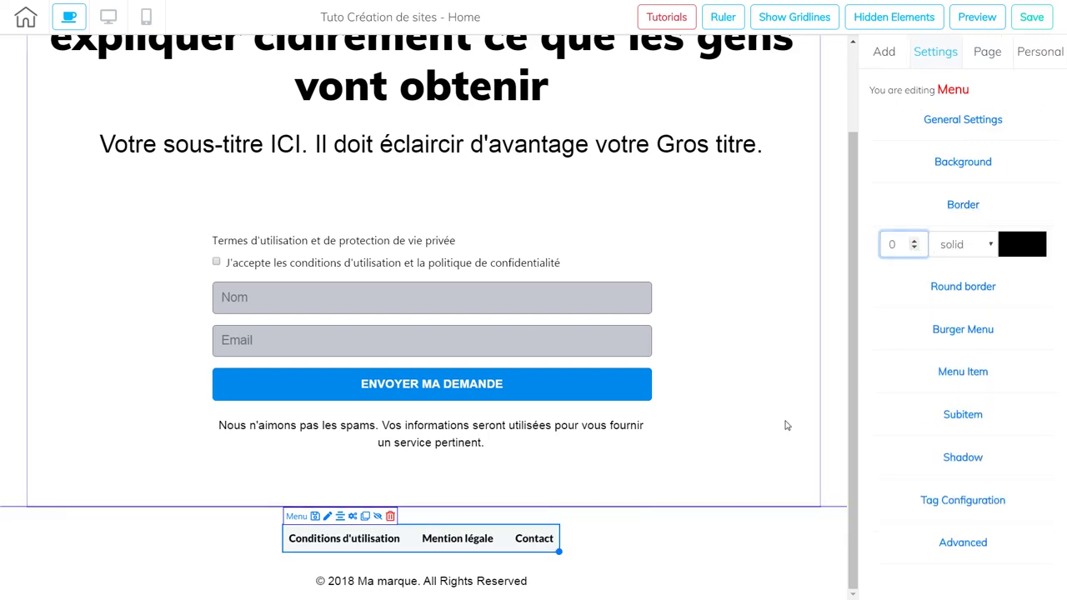
Make the bottom panel's background colour fully transparent.
{"action": "left_click", "coordinate": [795, 553]}
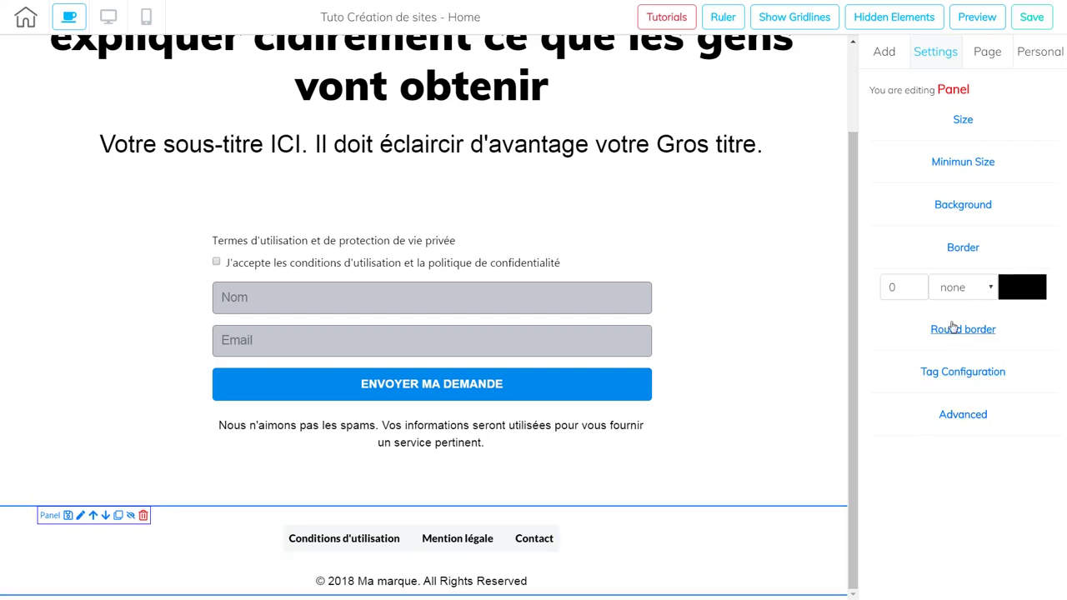
{"action": "left_click", "coordinate": [969, 208]}
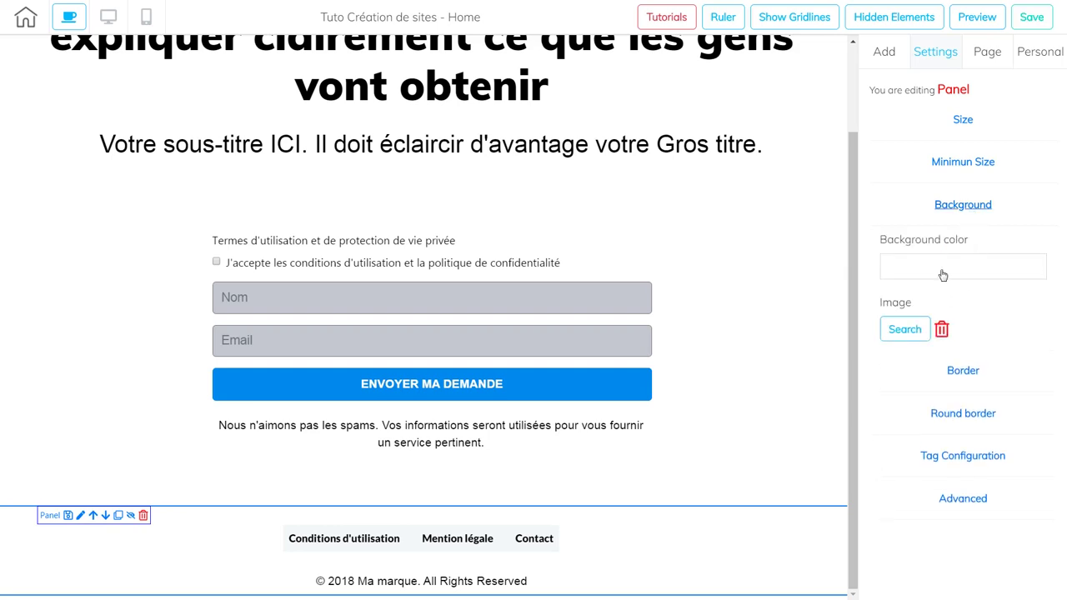
{"action": "left_click", "coordinate": [941, 275]}
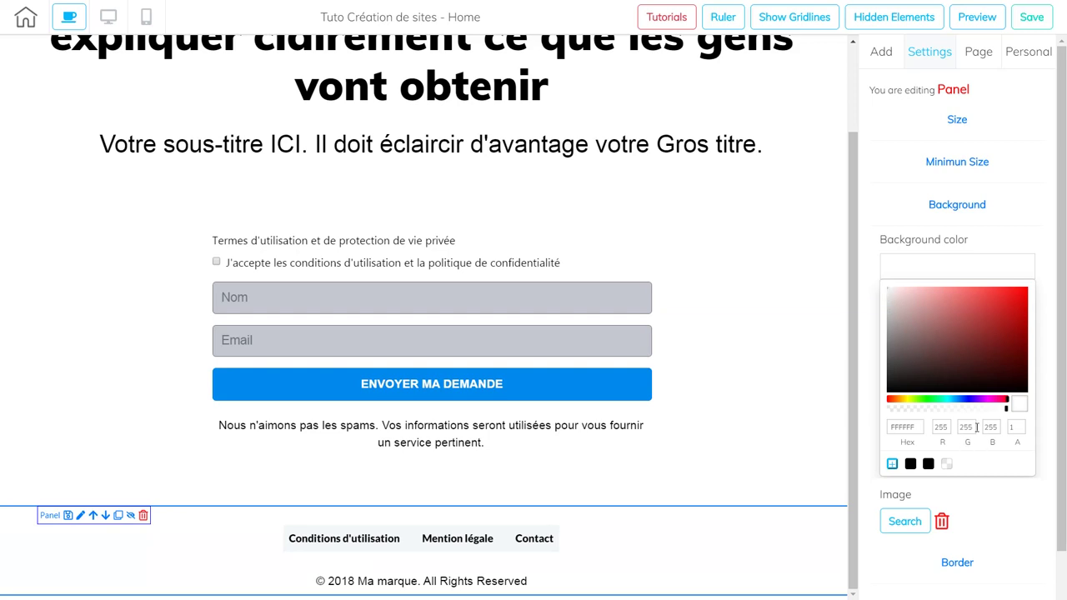
{"action": "left_click_drag", "start_coordinate": [1007, 412], "coordinate": [872, 424]}
{"action": "left_click", "coordinate": [960, 269]}
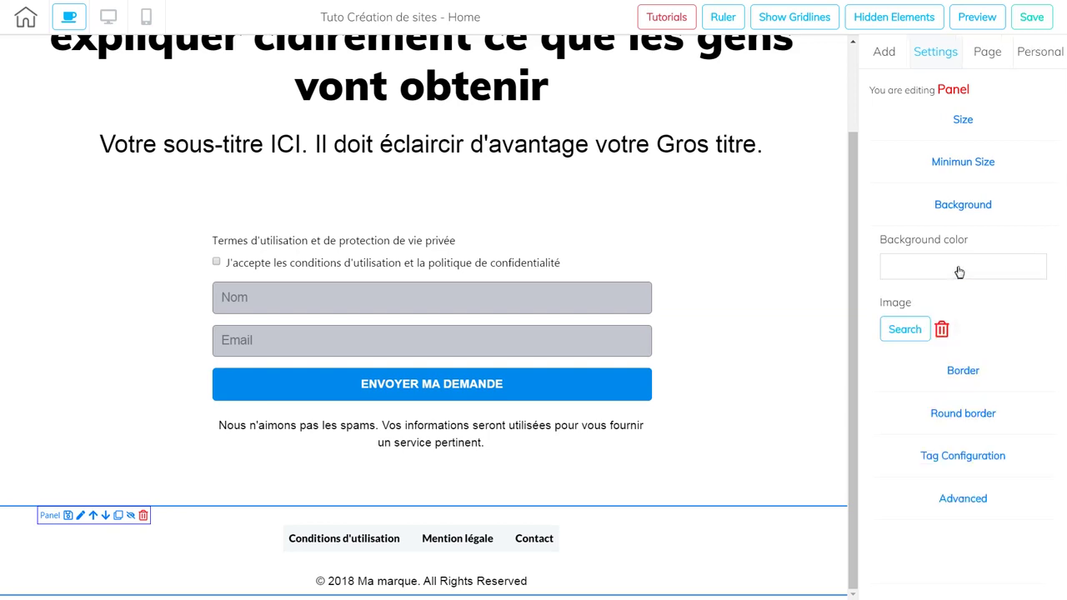
Make the footer menu's own background colour fully transparent, using FAFAFA with an alpha of 0.
{"action": "left_click", "coordinate": [965, 208]}
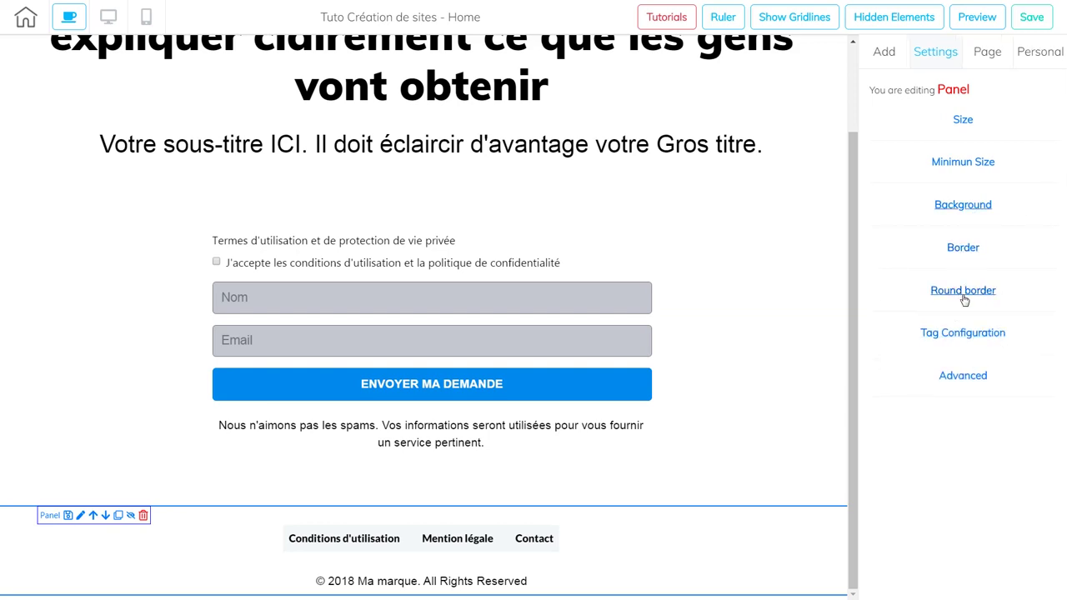
{"action": "left_click", "coordinate": [443, 542]}
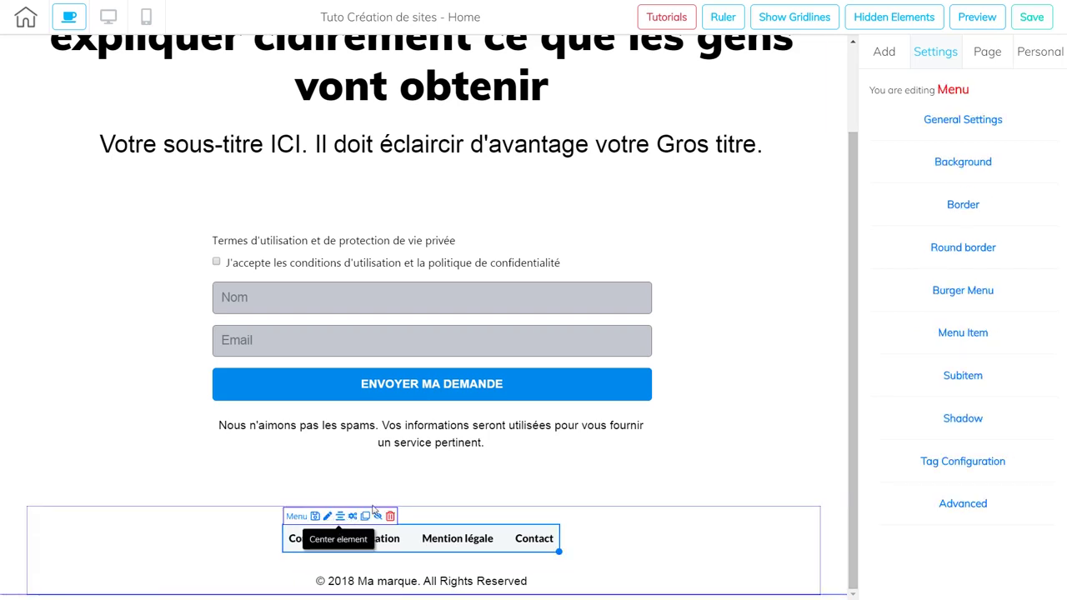
{"action": "left_click", "coordinate": [963, 163]}
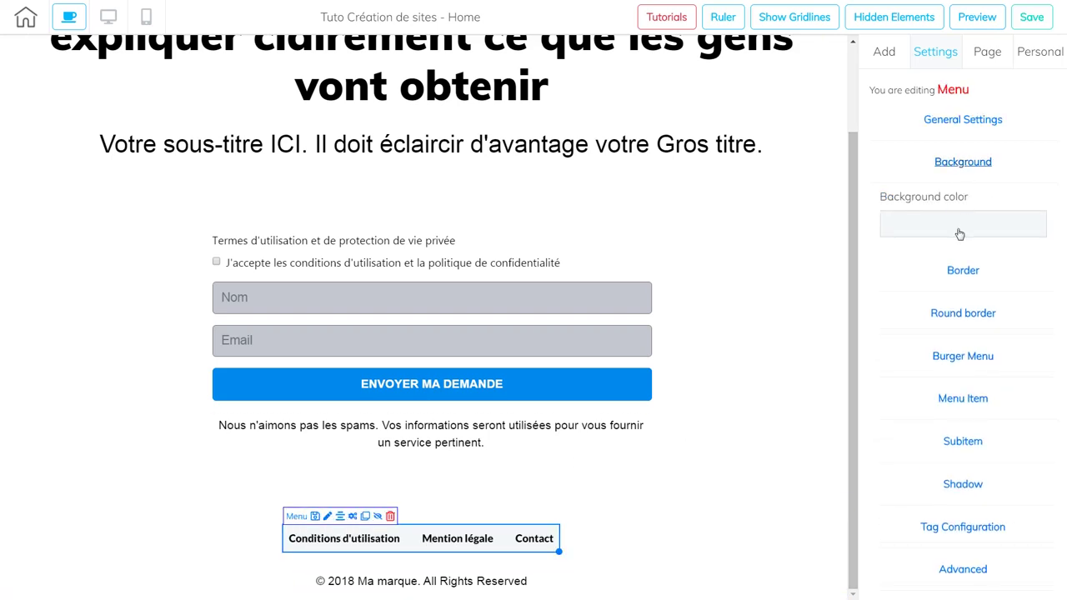
{"action": "left_click", "coordinate": [948, 226]}
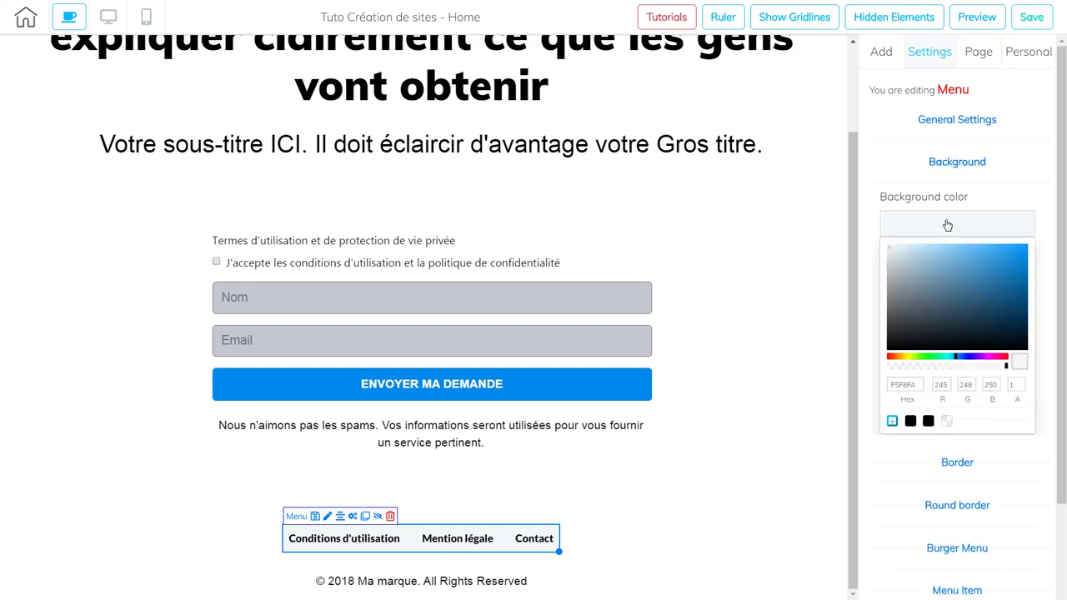
{"action": "left_click", "coordinate": [890, 252]}
{"action": "left_click_drag", "start_coordinate": [1007, 367], "coordinate": [888, 377]}
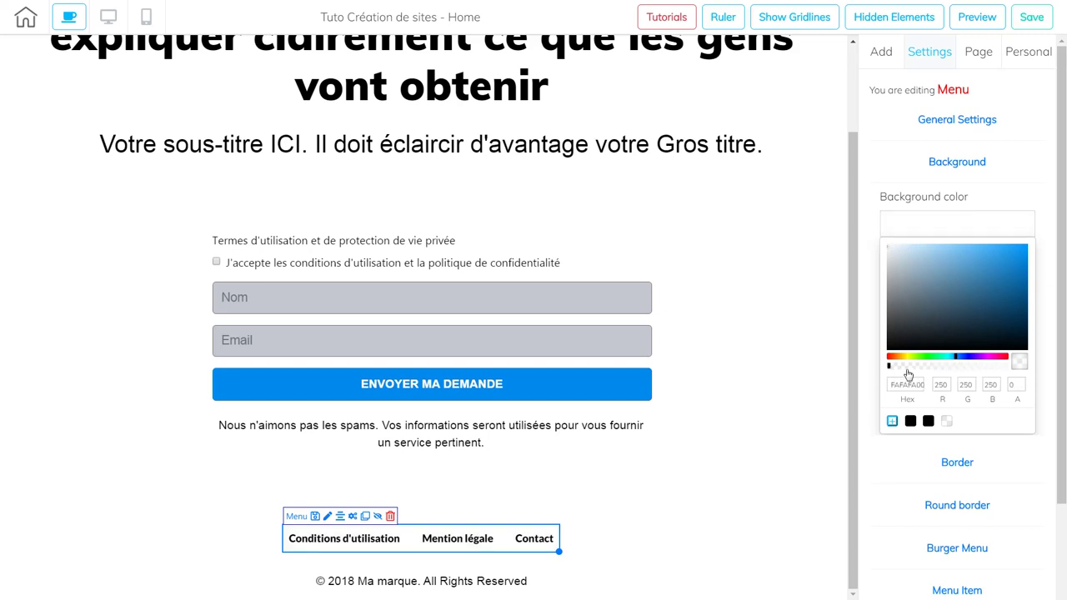
{"action": "left_click", "coordinate": [965, 225]}
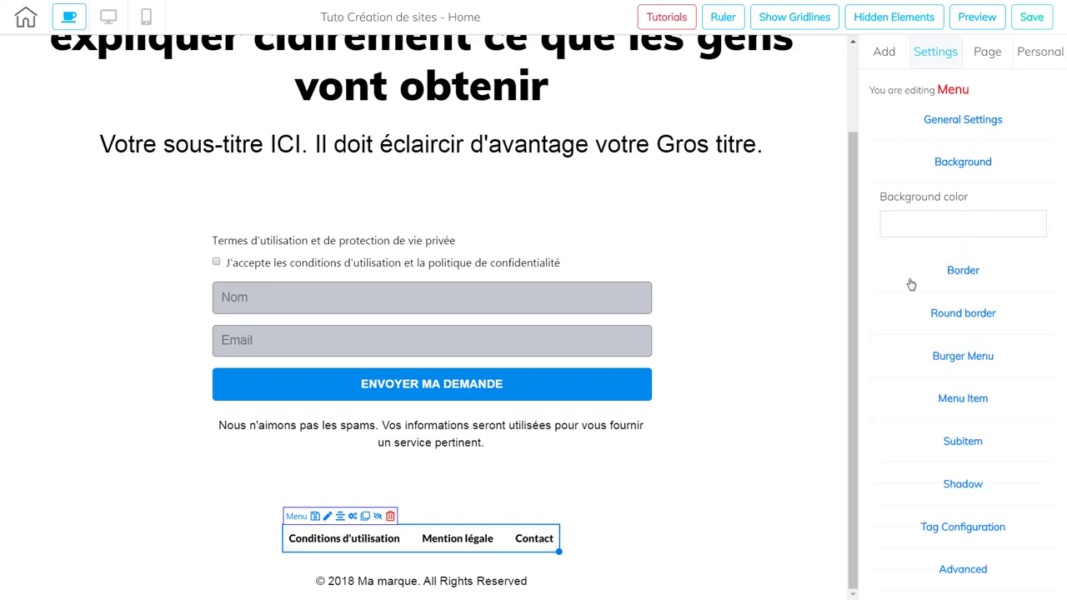
Give the bottom footer panel an opaque light grey background, F4F2F2 with an alpha of 1.
{"action": "left_click", "coordinate": [658, 556]}
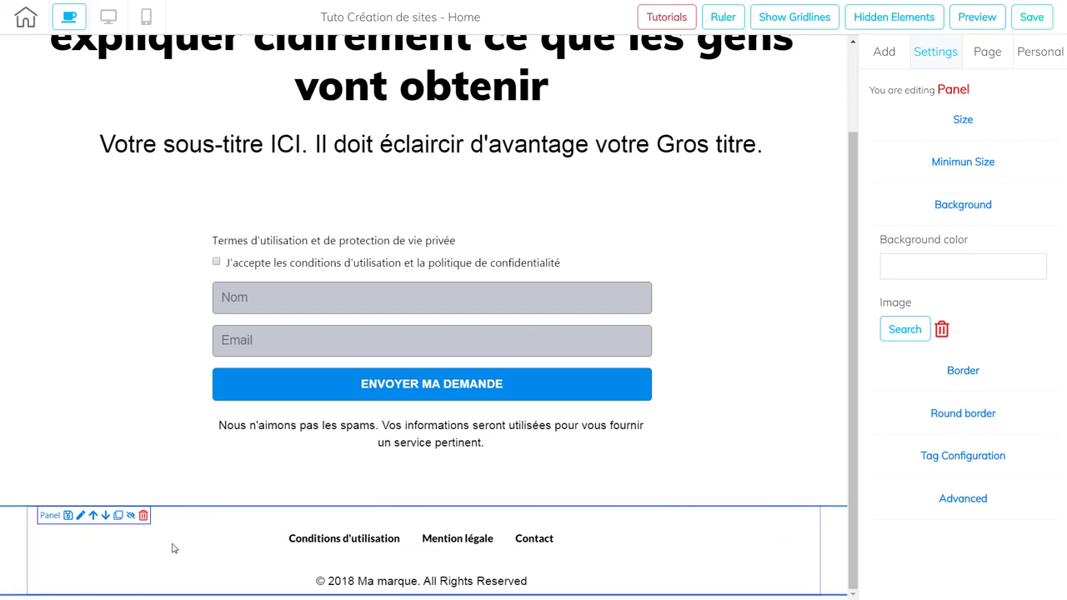
{"action": "left_click", "coordinate": [81, 516]}
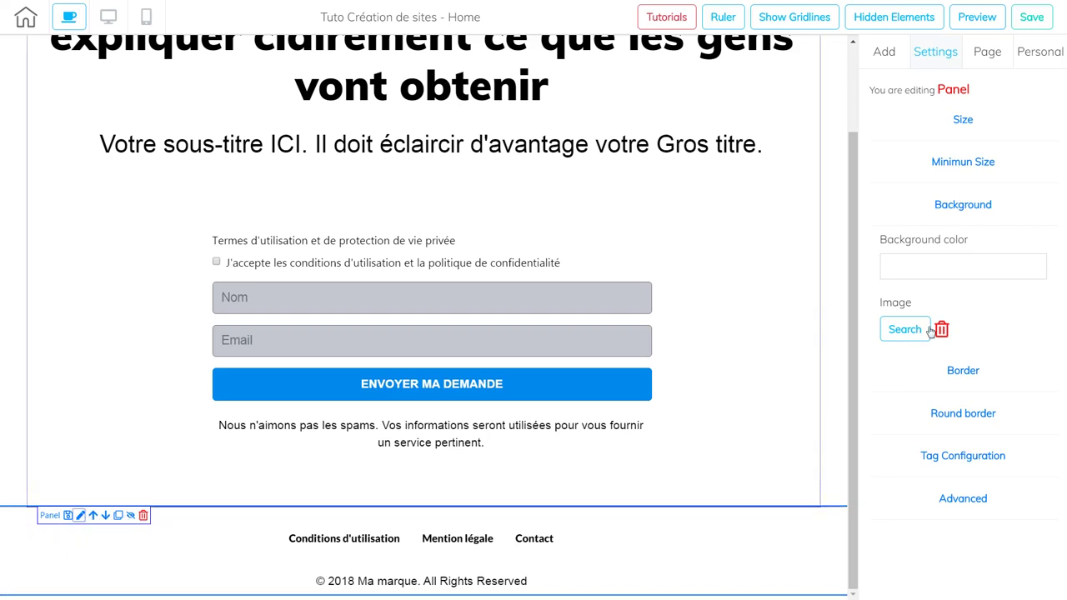
{"action": "left_click", "coordinate": [969, 207]}
{"action": "left_click", "coordinate": [966, 206]}
{"action": "left_click", "coordinate": [964, 268]}
{"action": "mouse_move", "coordinate": [892, 296]}
{"action": "left_mouse_down"}
{"action": "mouse_move", "coordinate": [919, 319]}
{"action": "mouse_move", "coordinate": [948, 322]}
{"action": "mouse_move", "coordinate": [921, 362]}
{"action": "mouse_move", "coordinate": [925, 351]}
{"action": "left_mouse_up"}
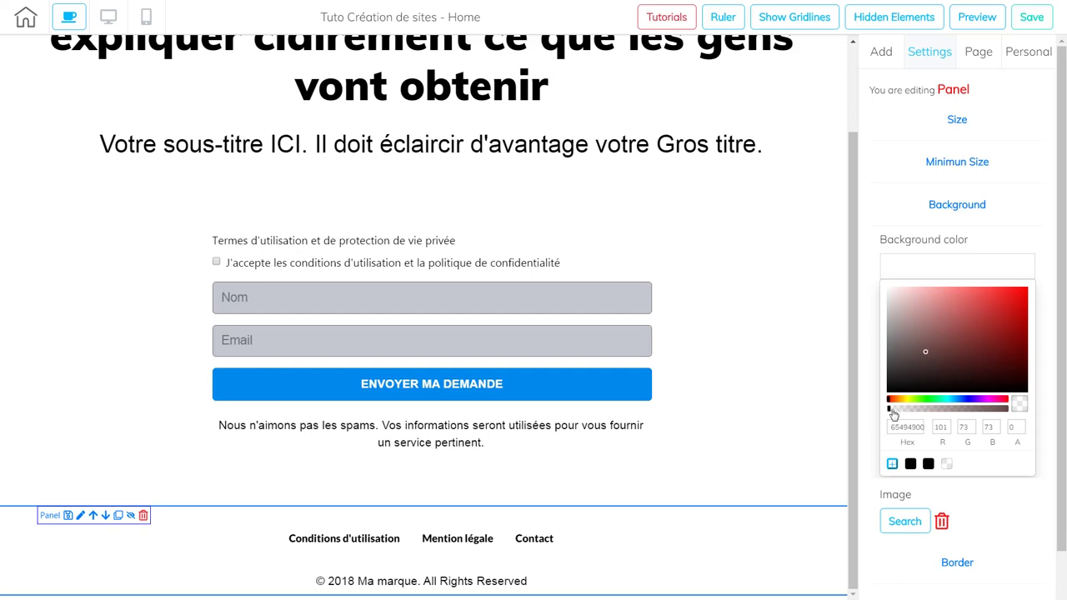
{"action": "left_click_drag", "start_coordinate": [891, 410], "coordinate": [1026, 410]}
{"action": "mouse_move", "coordinate": [926, 356]}
{"action": "left_mouse_down"}
{"action": "mouse_move", "coordinate": [902, 297]}
{"action": "mouse_move", "coordinate": [897, 308]}
{"action": "mouse_move", "coordinate": [890, 298]}
{"action": "left_mouse_up"}
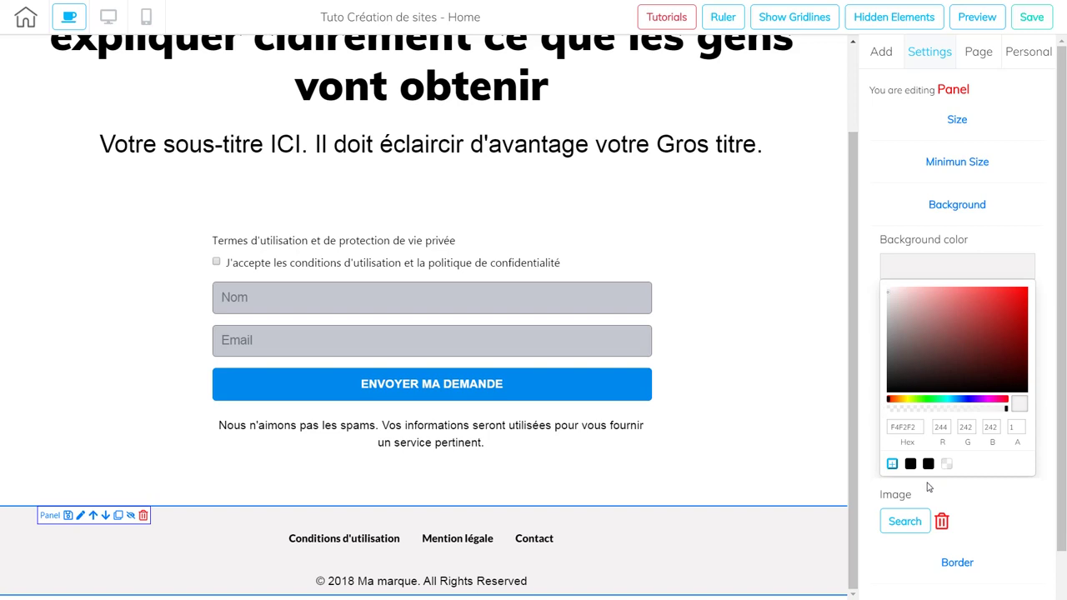
Close the footer panel's background color picker, save the page and publish the site.
{"action": "left_click", "coordinate": [933, 269]}
{"action": "left_click_drag", "start_coordinate": [853, 400], "coordinate": [863, 238]}
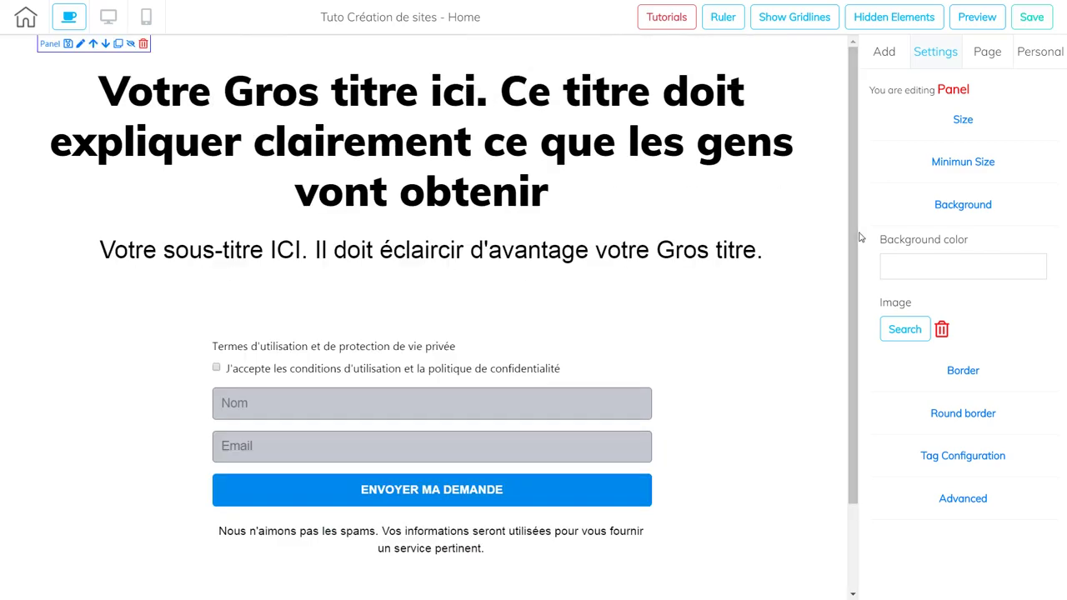
{"action": "left_click", "coordinate": [1032, 18]}
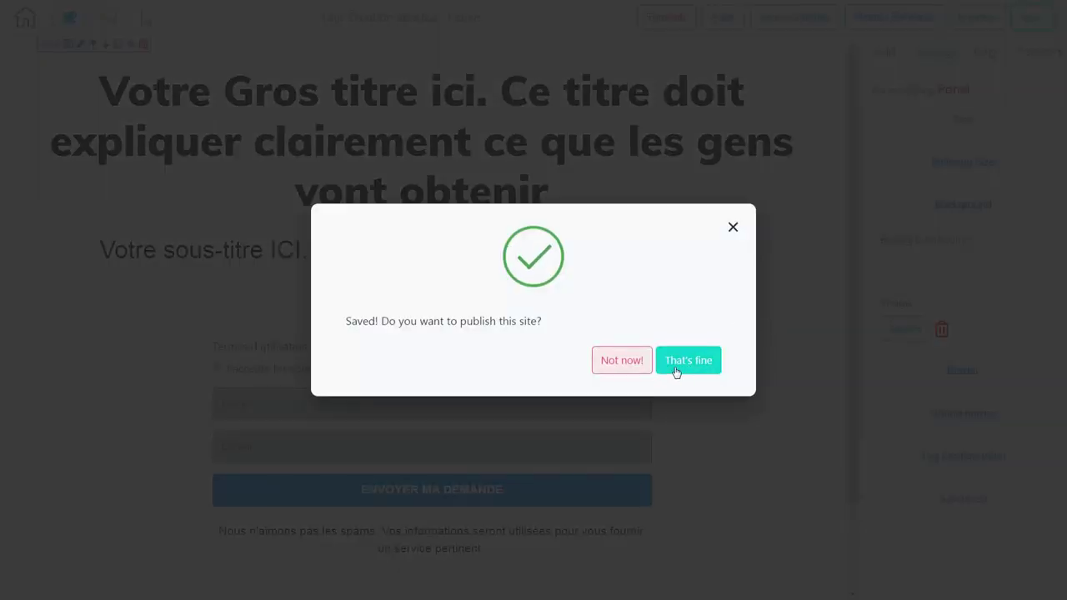
{"action": "left_click", "coordinate": [687, 365]}
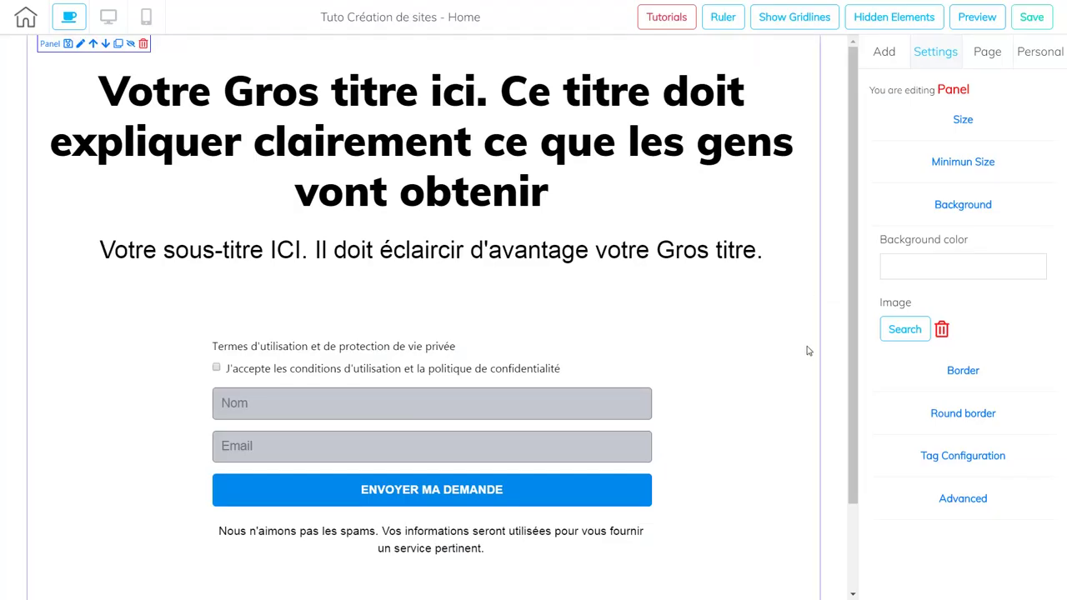
Preview the home page from the headline down to the footer and return to the editor.
{"action": "left_click", "coordinate": [970, 32]}
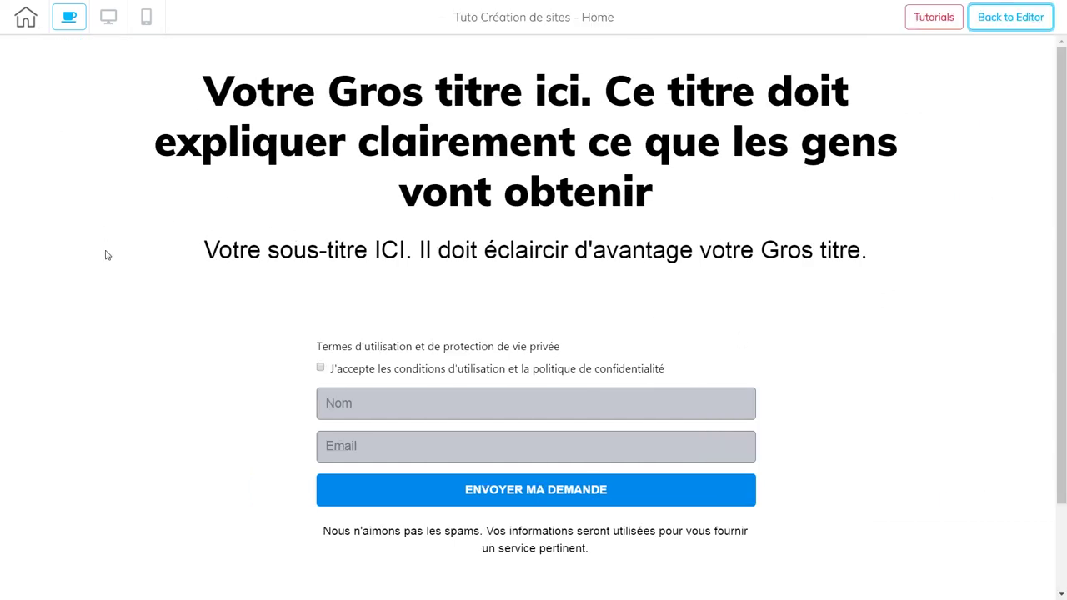
{"action": "left_click_drag", "start_coordinate": [1063, 234], "coordinate": [1062, 356]}
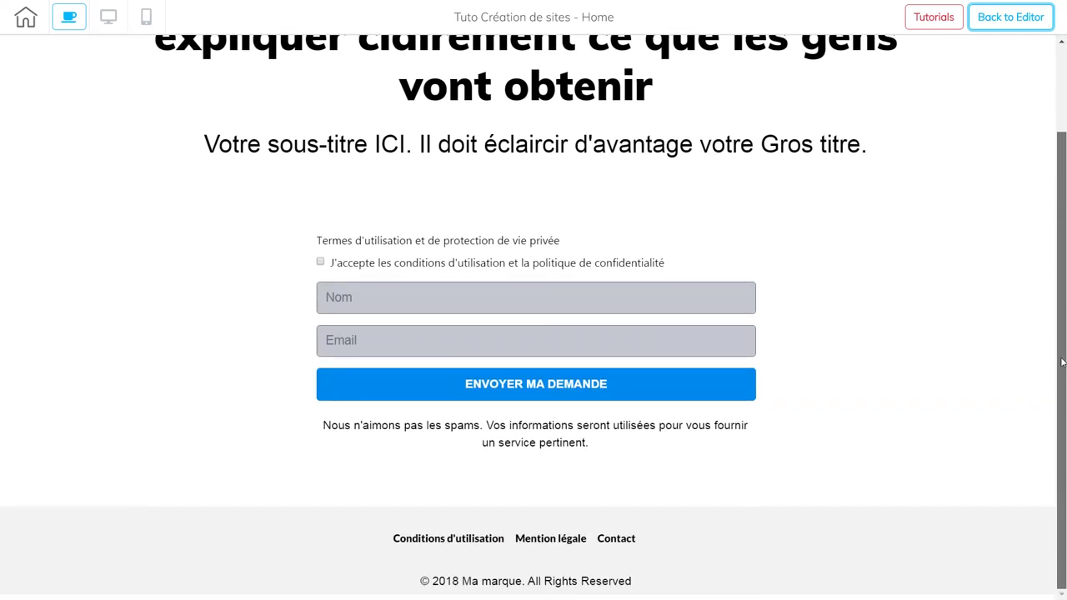
{"action": "left_click_drag", "start_coordinate": [1063, 396], "coordinate": [1063, 176]}
{"action": "left_click_drag", "start_coordinate": [1065, 218], "coordinate": [1065, 381]}
{"action": "left_click_drag", "start_coordinate": [1064, 324], "coordinate": [1064, 372]}
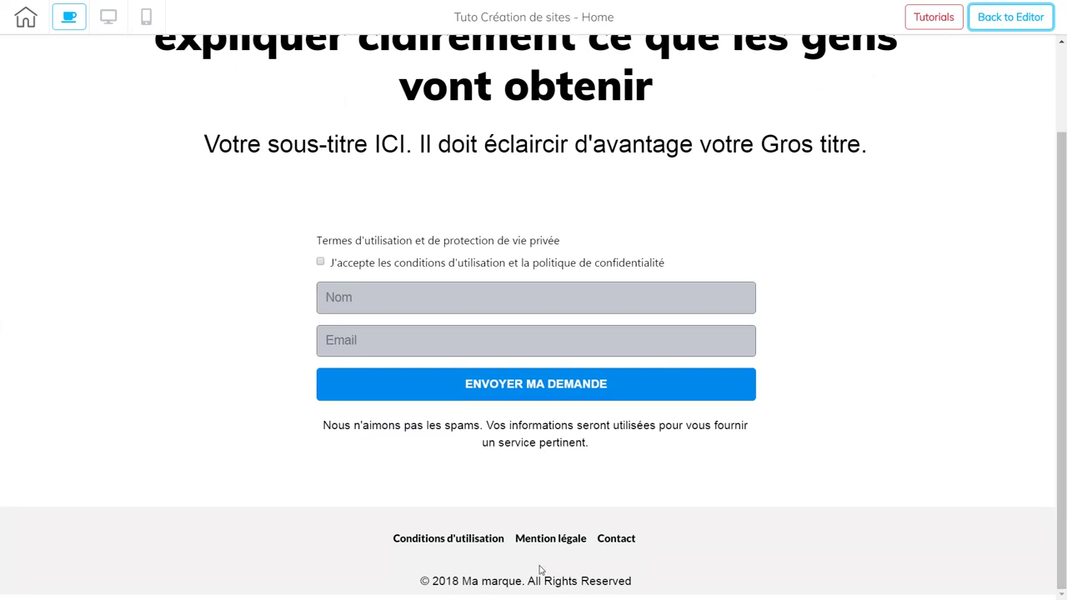
{"action": "left_click_drag", "start_coordinate": [1063, 425], "coordinate": [1063, 280]}
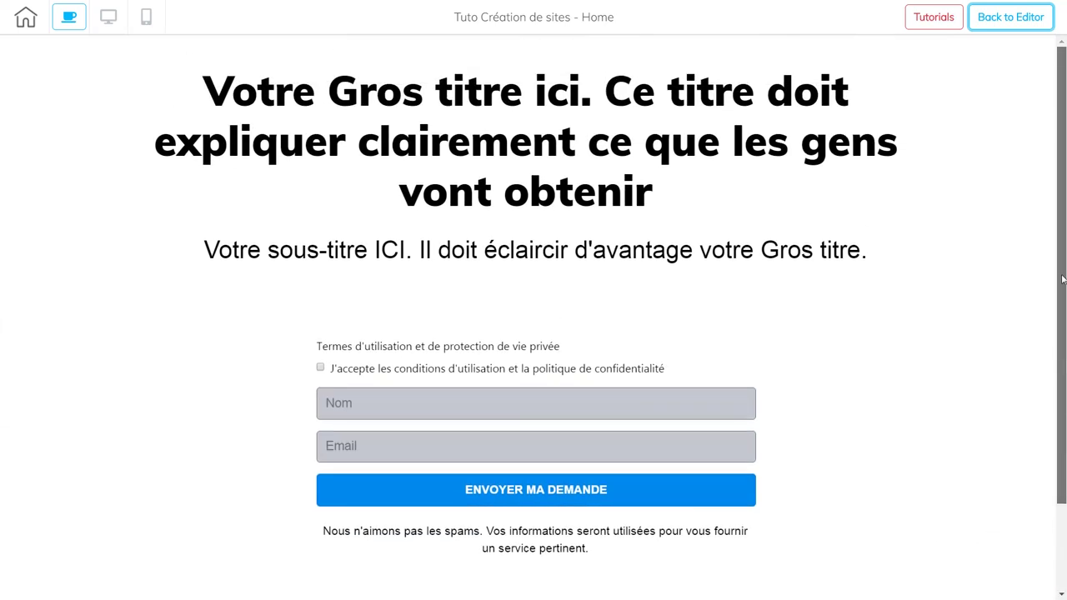
{"action": "left_click_drag", "start_coordinate": [1063, 353], "coordinate": [1063, 358]}
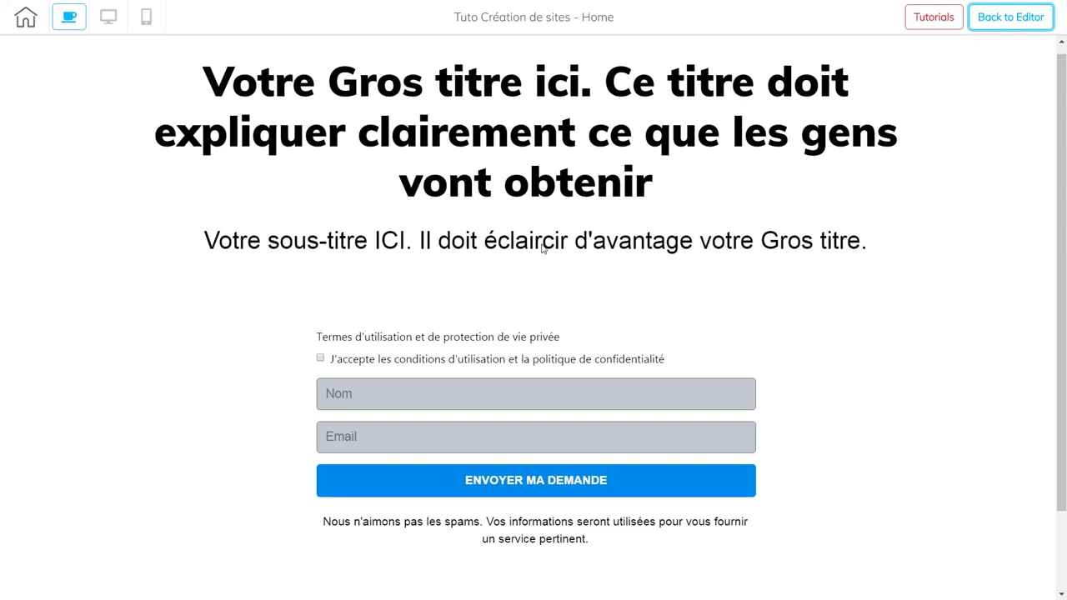
{"action": "left_click", "coordinate": [991, 22]}
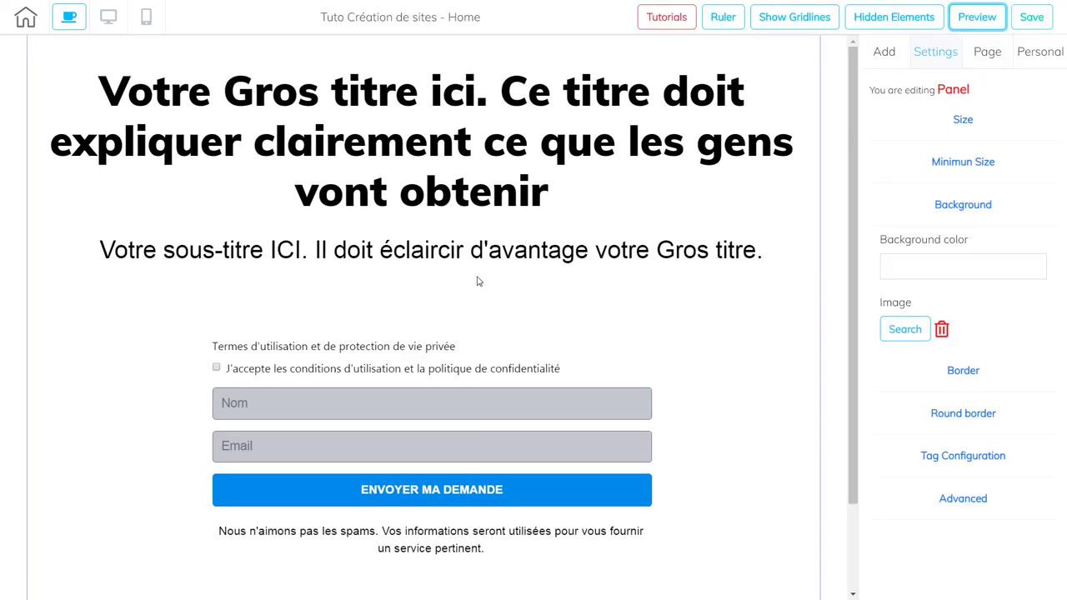
Adjust the vertical spacing by moving the subtitle slightly down and the opt-in form and anti-spam note slightly up.
{"action": "left_click_drag", "start_coordinate": [487, 261], "coordinate": [485, 280]}
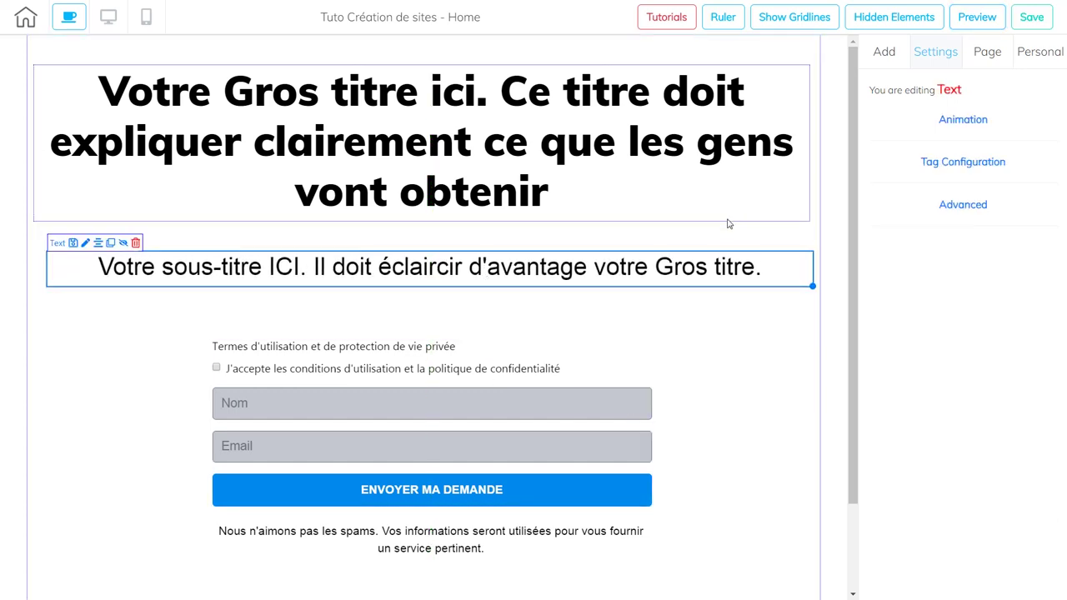
{"action": "left_click_drag", "start_coordinate": [546, 270], "coordinate": [528, 368]}
{"action": "left_click_drag", "start_coordinate": [512, 521], "coordinate": [507, 534]}
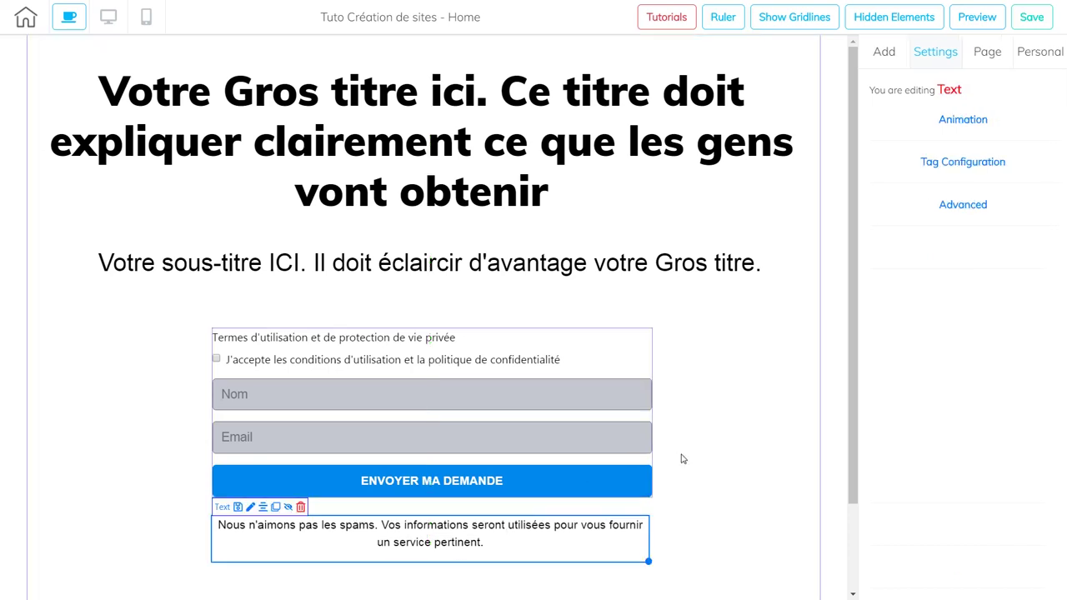
{"action": "left_click", "coordinate": [706, 445]}
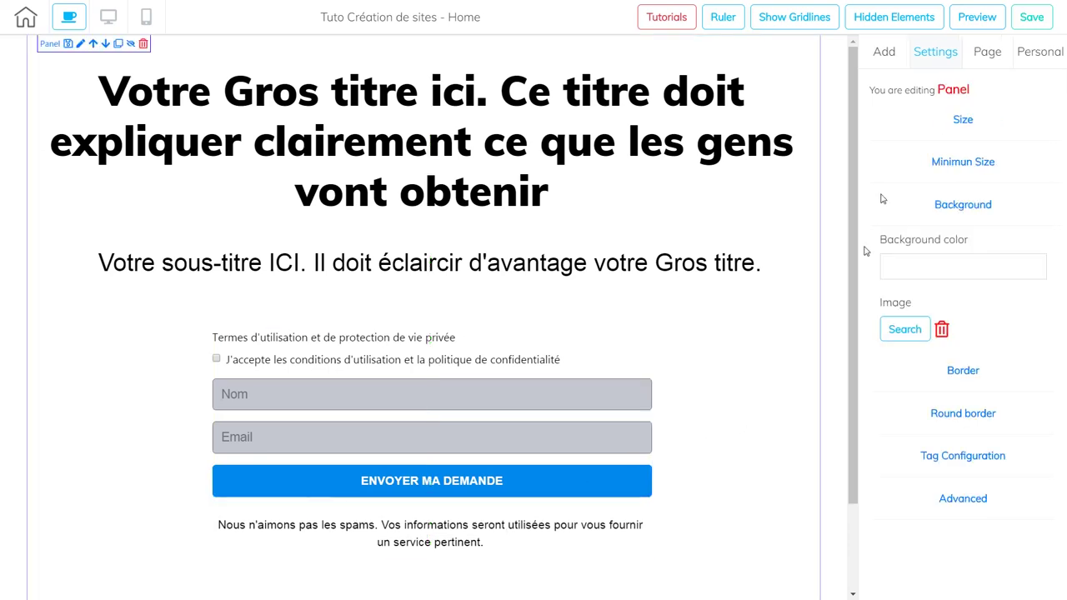
Preview the page to check the new spacing of the subtitle, form and note, and return to the editor.
{"action": "left_click", "coordinate": [981, 19]}
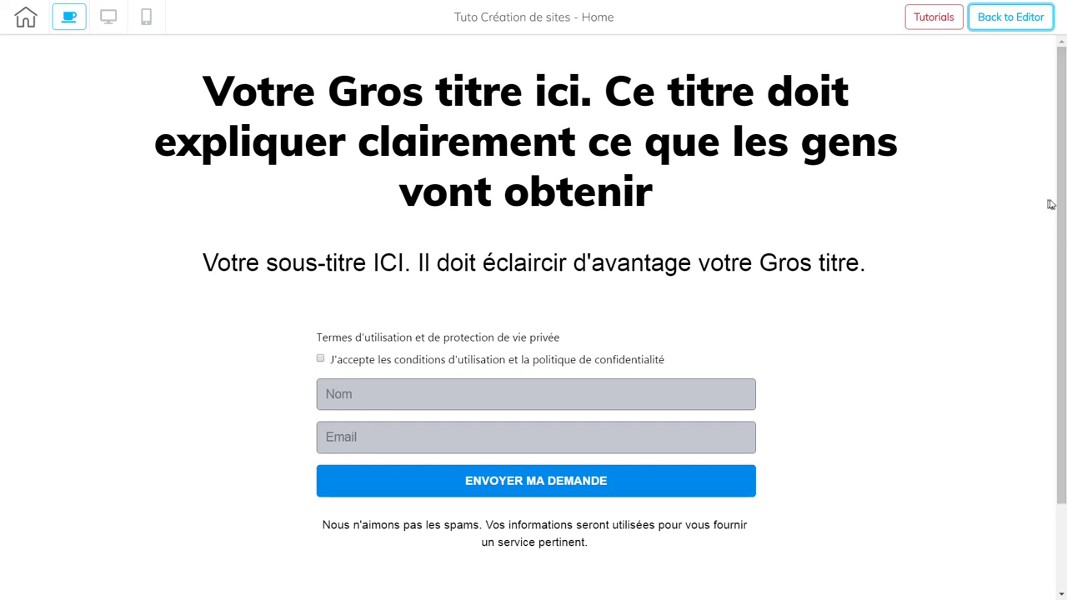
{"action": "left_click_drag", "start_coordinate": [1061, 206], "coordinate": [1055, 167]}
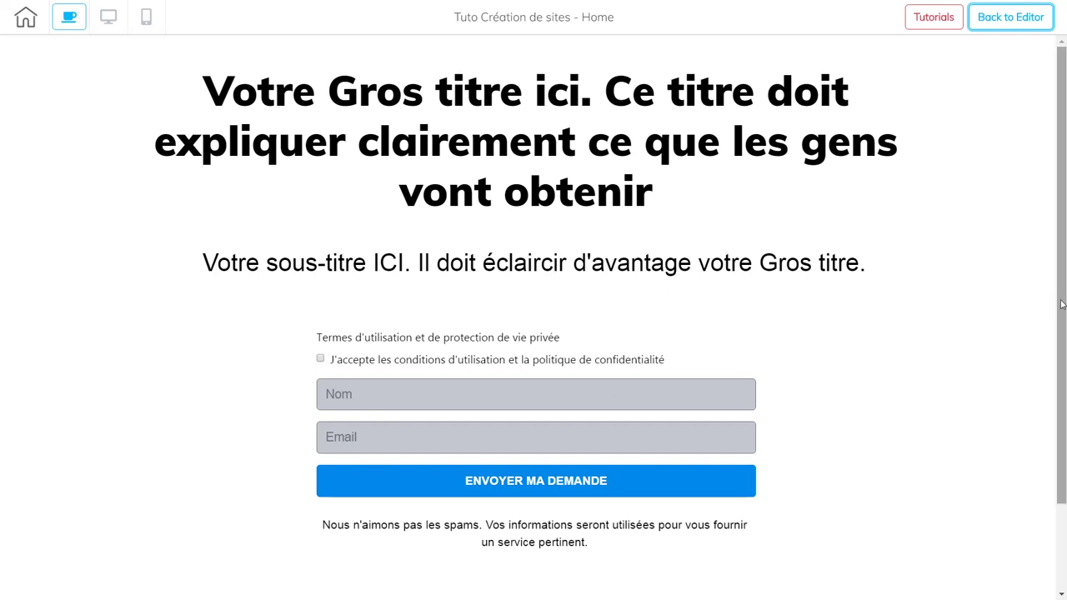
{"action": "left_click_drag", "start_coordinate": [1064, 293], "coordinate": [1060, 243]}
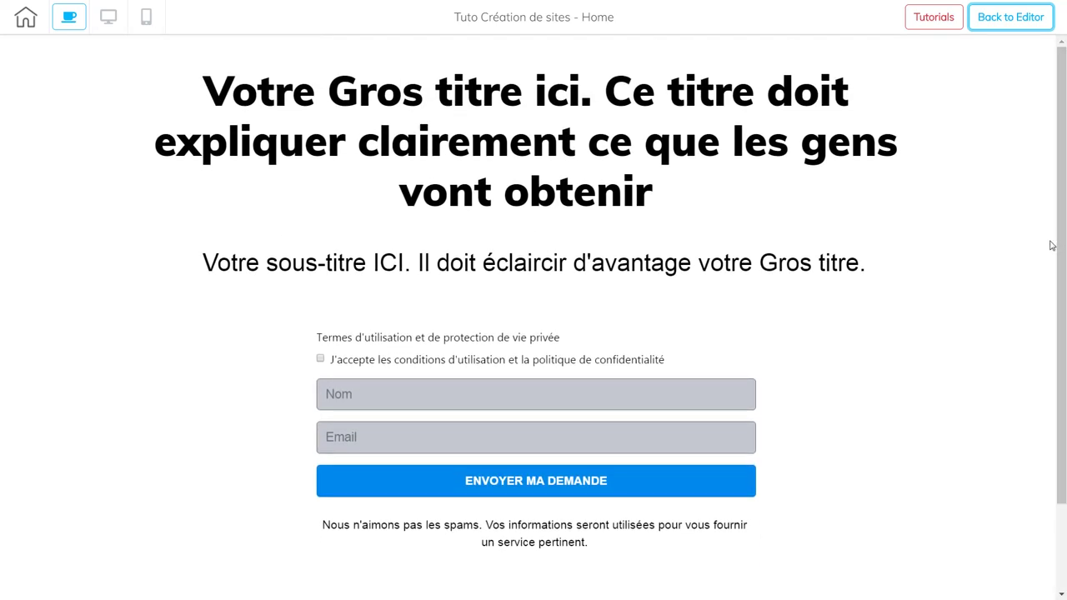
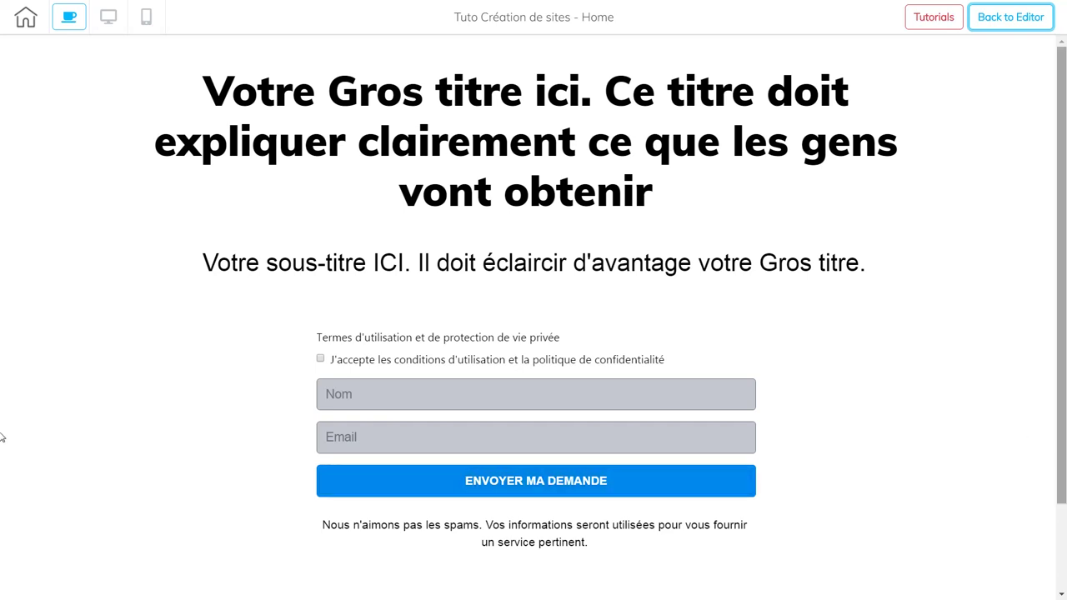
{"action": "left_click_drag", "start_coordinate": [1062, 437], "coordinate": [1064, 498]}
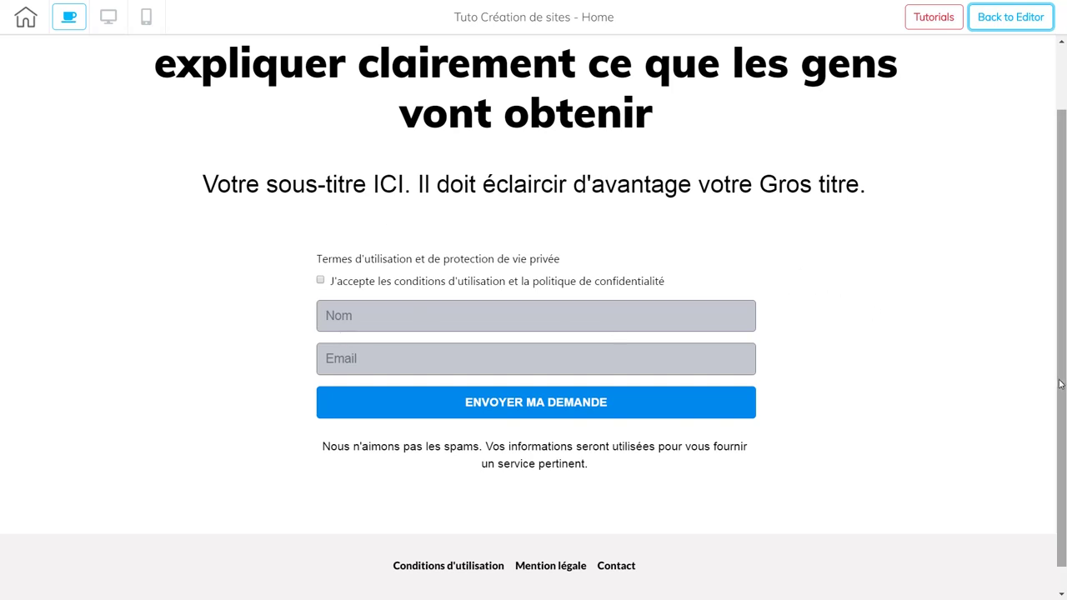
{"action": "scroll", "coordinate": [1061, 379], "scroll_direction": "up", "scroll_amount": 1}
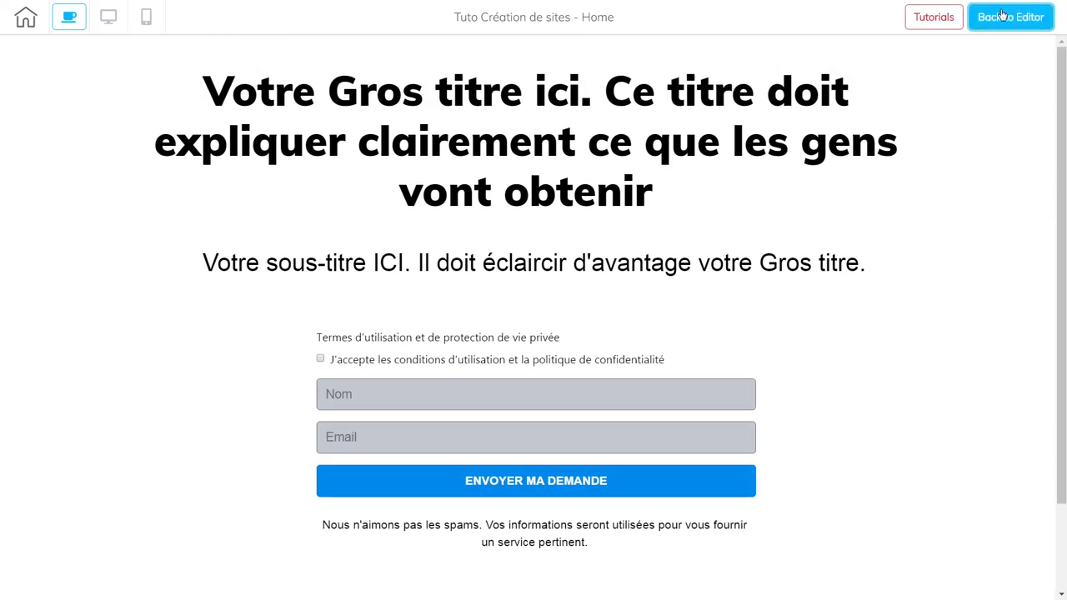
{"action": "left_click", "coordinate": [1002, 29]}
{"action": "left_click_drag", "start_coordinate": [855, 221], "coordinate": [843, 350]}
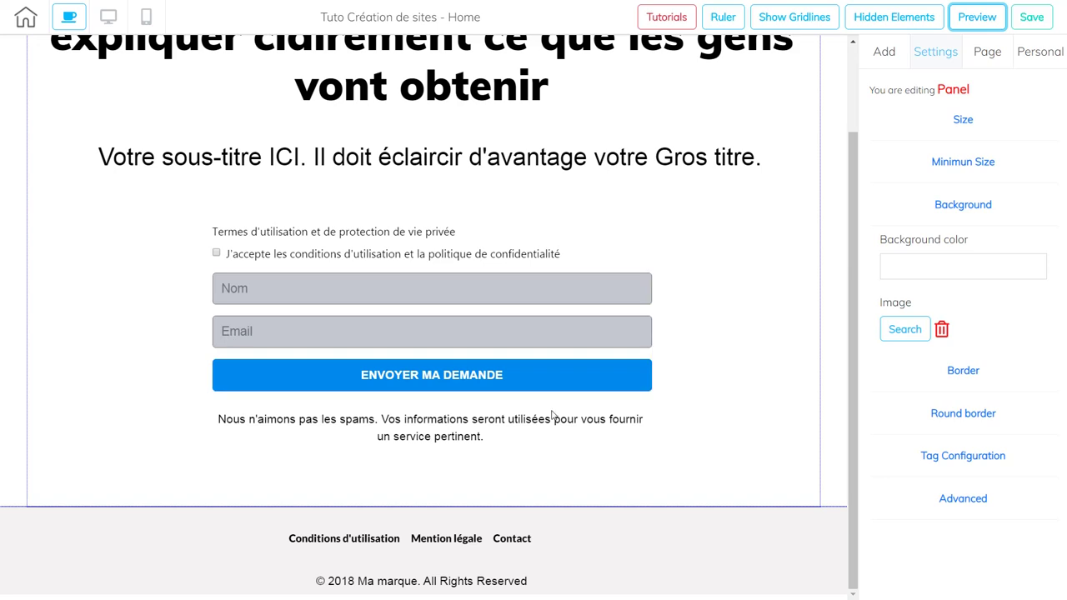
{"action": "left_click_drag", "start_coordinate": [852, 349], "coordinate": [831, 178]}
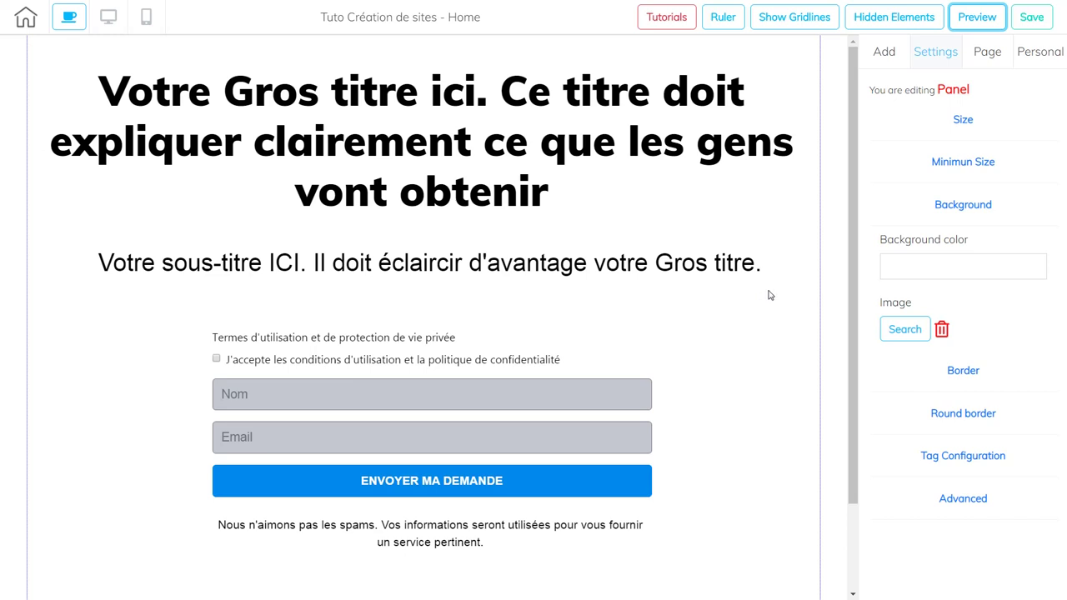
{"action": "left_click_drag", "start_coordinate": [850, 334], "coordinate": [831, 412]}
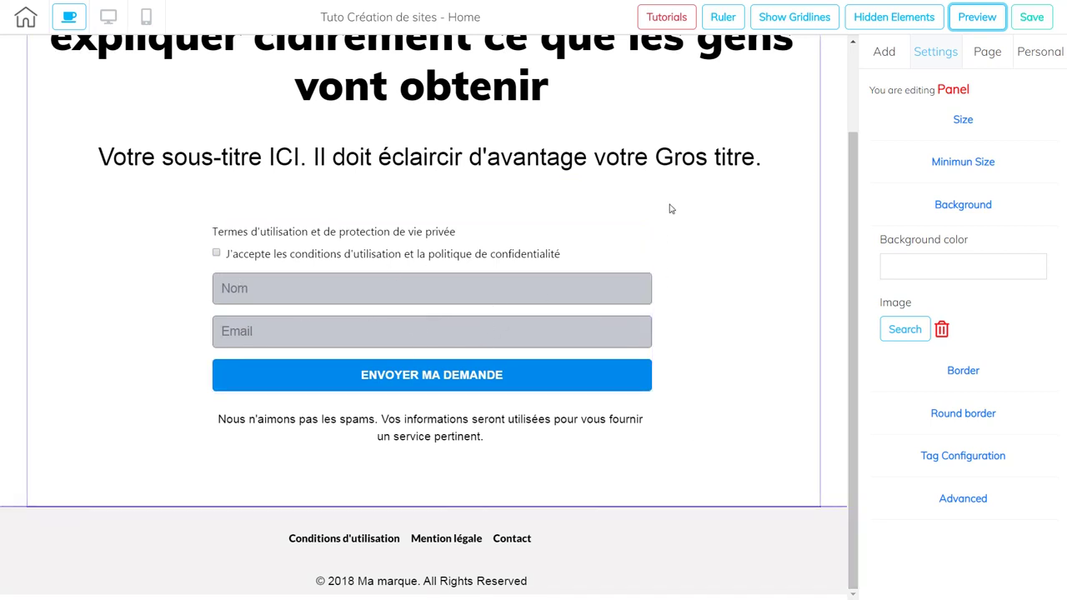
{"action": "left_click_drag", "start_coordinate": [851, 302], "coordinate": [834, 148]}
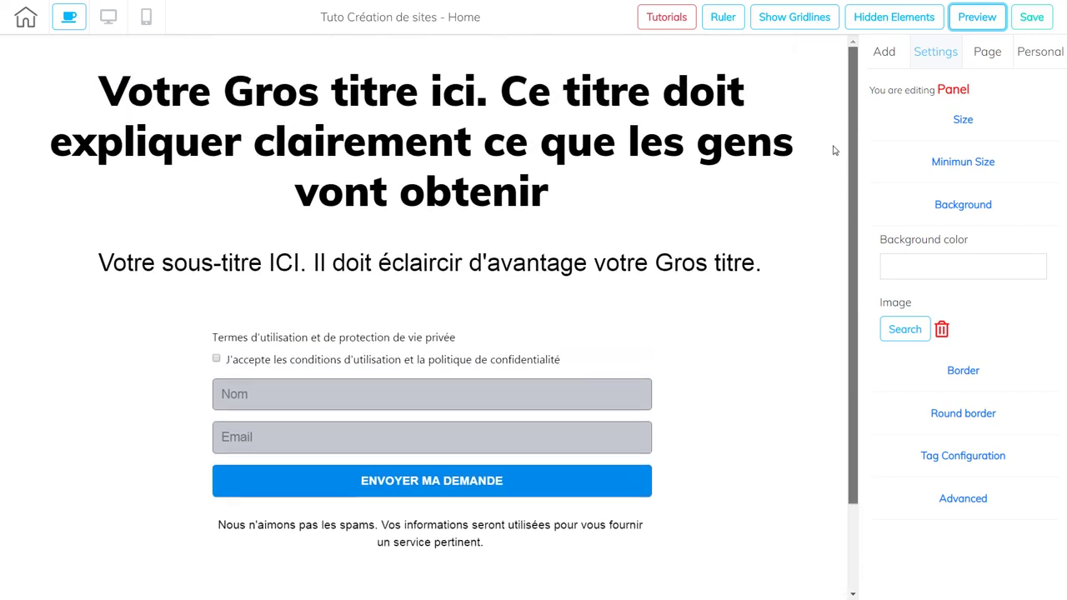
Try shifting the headline off-center to the right, check it in the preview and return to the editor.
{"action": "left_click_drag", "start_coordinate": [624, 136], "coordinate": [825, 147]}
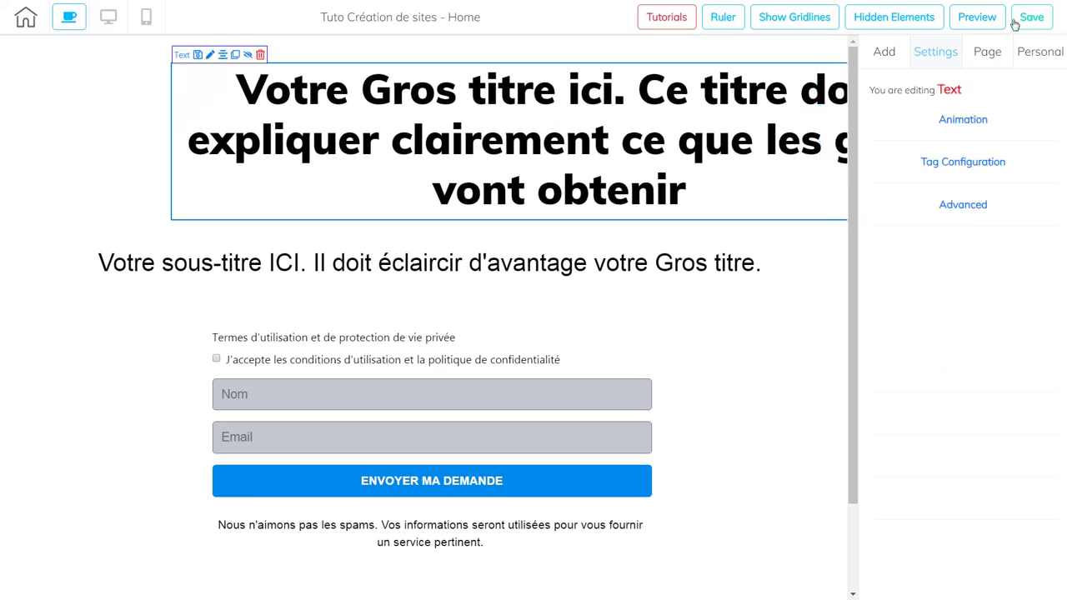
{"action": "left_click", "coordinate": [988, 23]}
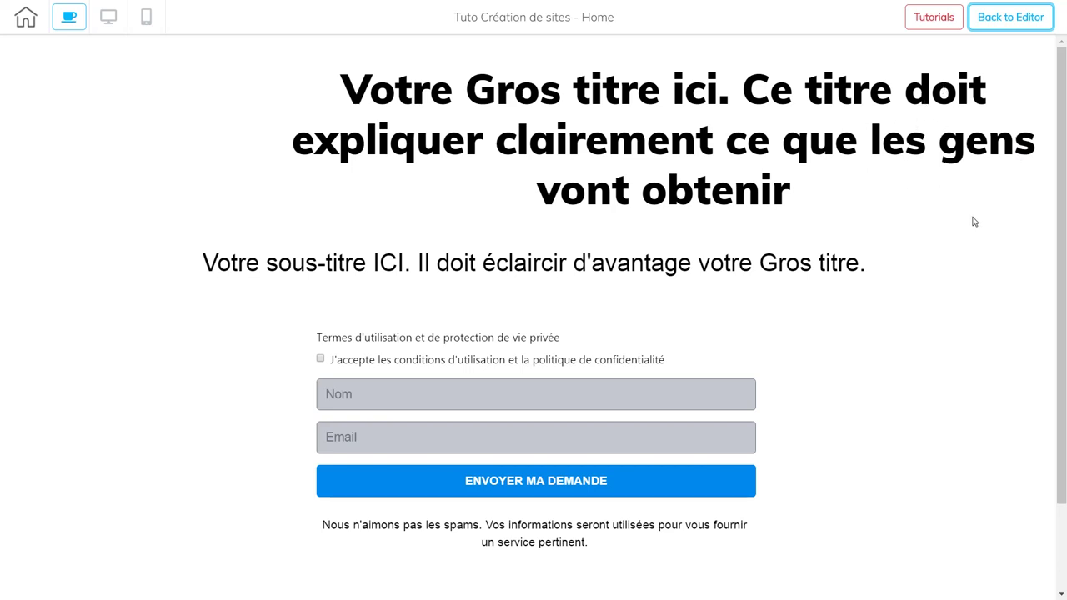
{"action": "left_click", "coordinate": [1004, 25]}
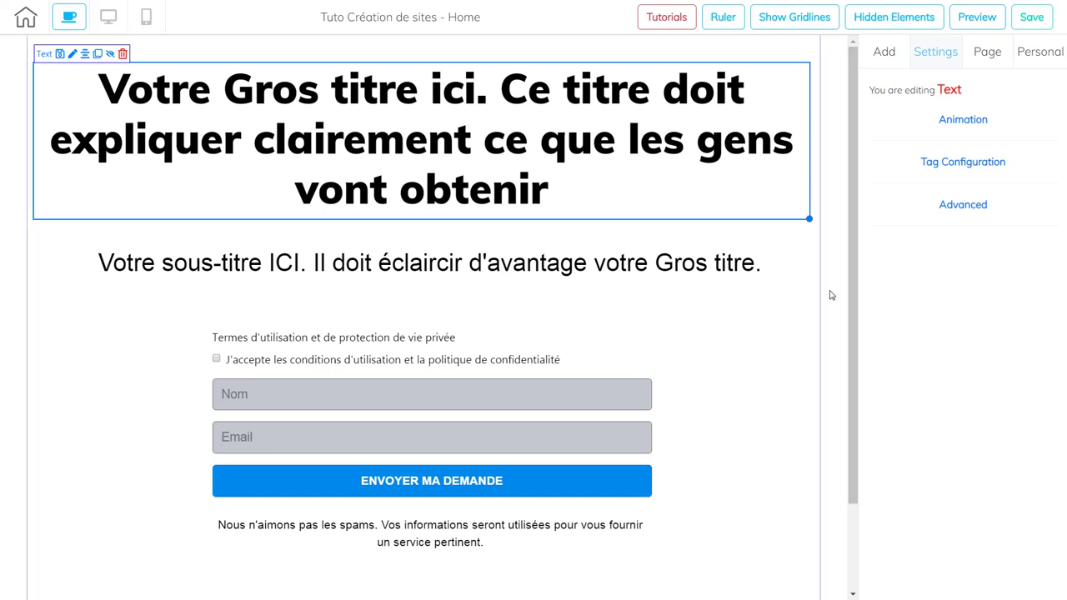
{"action": "mouse_move", "coordinate": [855, 282]}
{"action": "left_mouse_down"}
{"action": "mouse_move", "coordinate": [854, 353]}
{"action": "mouse_move", "coordinate": [854, 288]}
{"action": "left_mouse_up"}
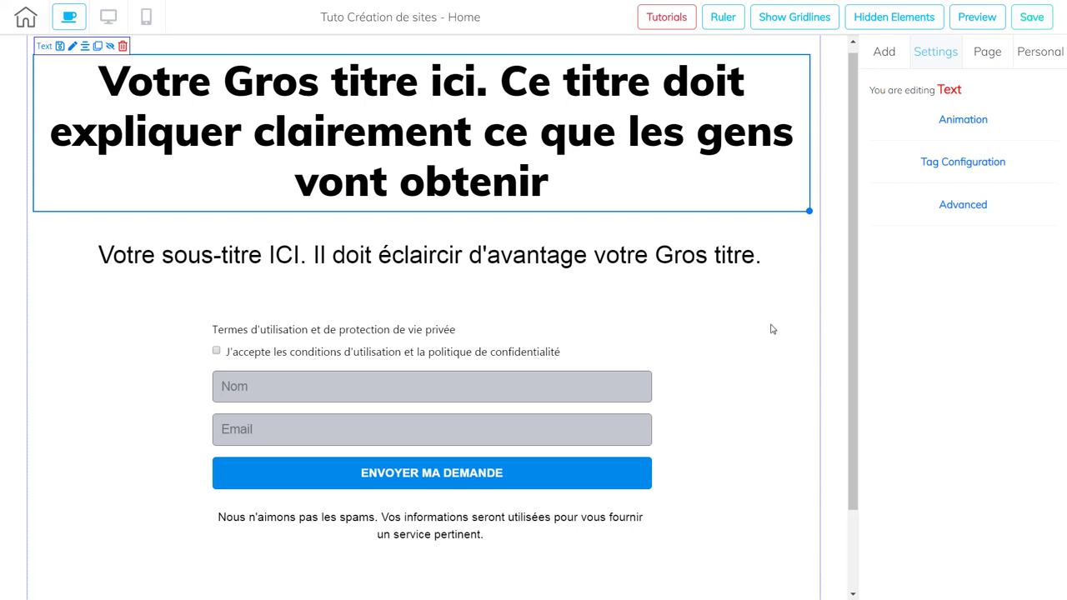
{"action": "left_click", "coordinate": [780, 356]}
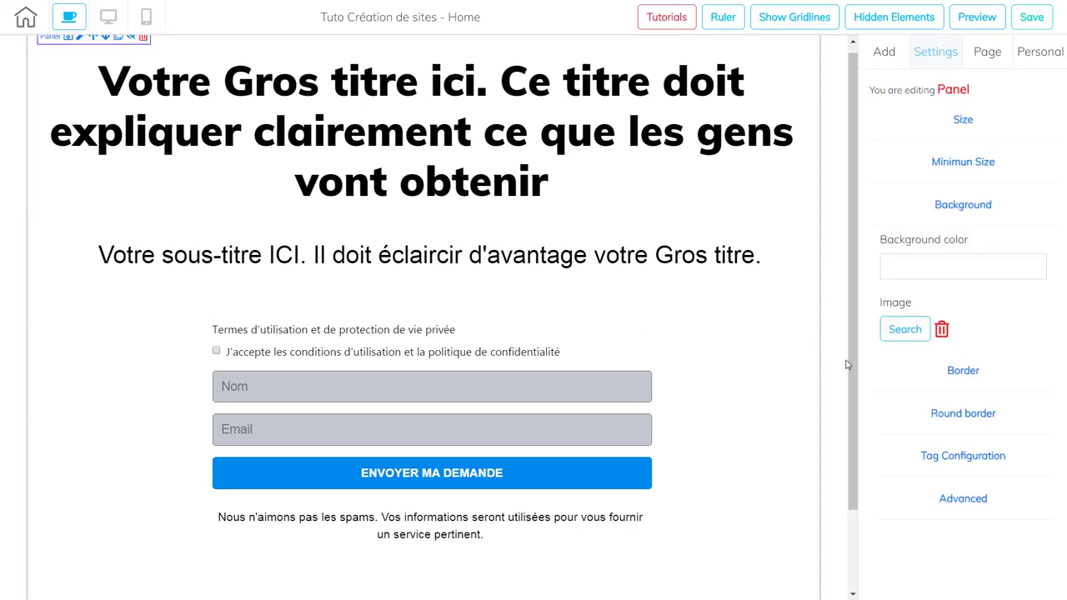
{"action": "scroll", "coordinate": [850, 367], "scroll_direction": "up", "scroll_amount": 1}
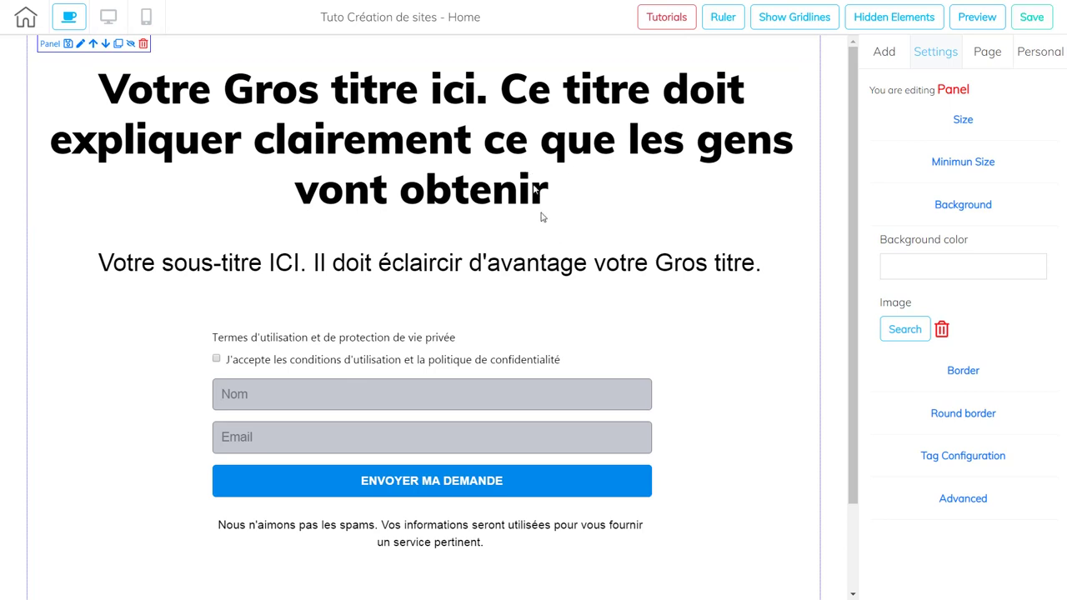
Reposition the headline slightly closer to the top of its panel and center it horizontally.
{"action": "left_click_drag", "start_coordinate": [552, 125], "coordinate": [554, 232]}
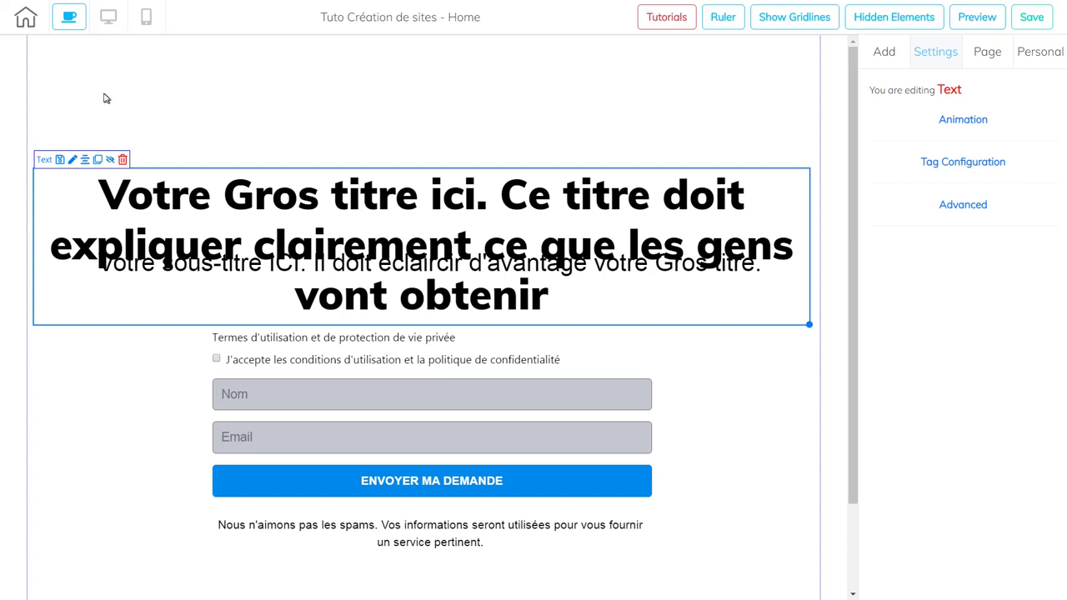
{"action": "left_click_drag", "start_coordinate": [259, 231], "coordinate": [281, 125]}
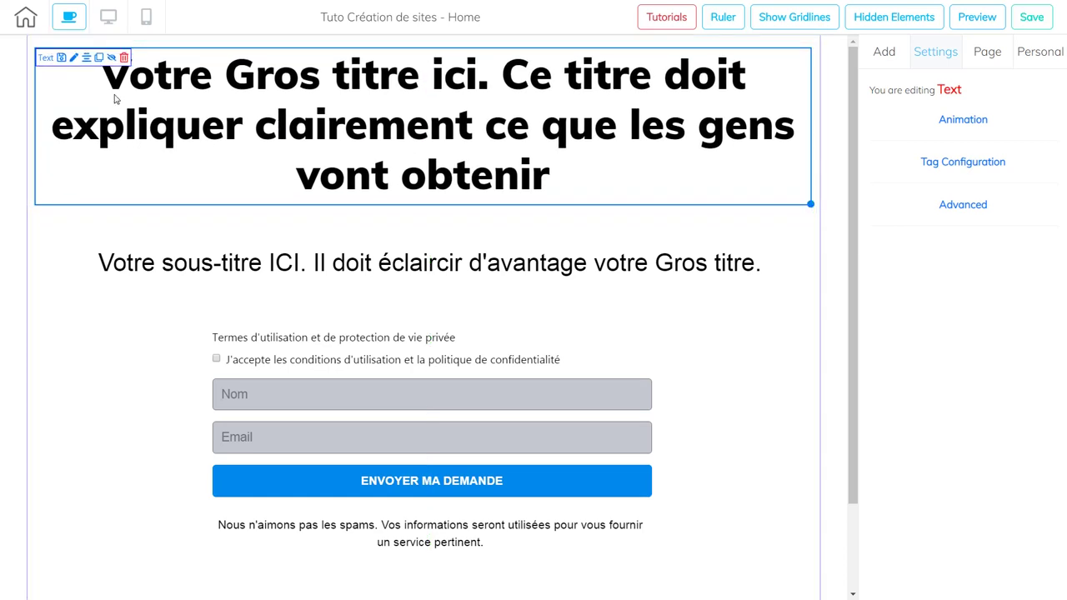
{"action": "left_click", "coordinate": [85, 57]}
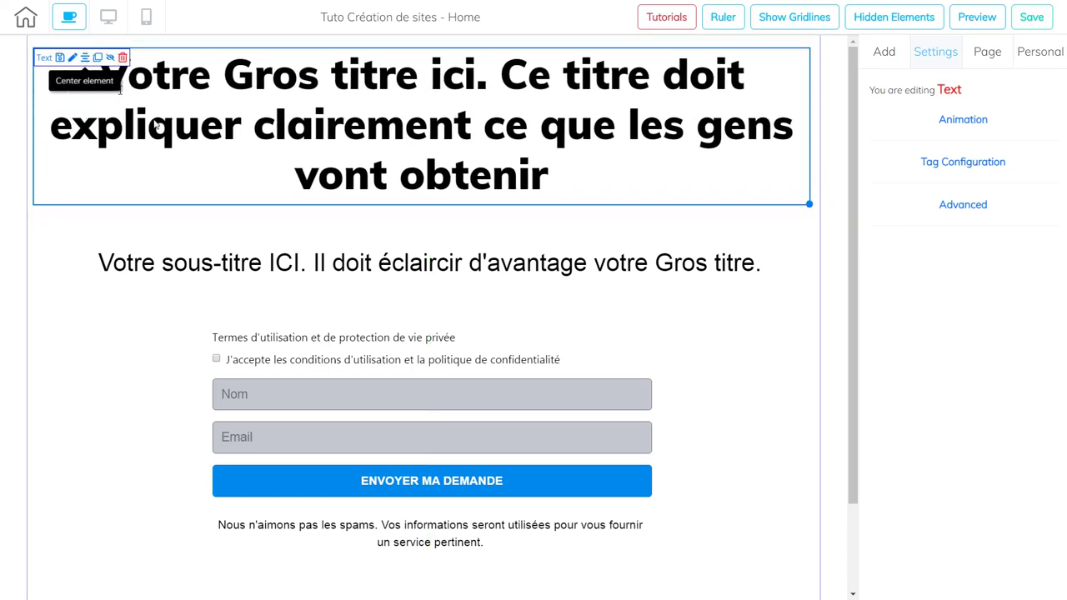
Try the user file coffee-1284041_1920 as the main panel's background image and check how it sits behind the content.
{"action": "left_click", "coordinate": [736, 386]}
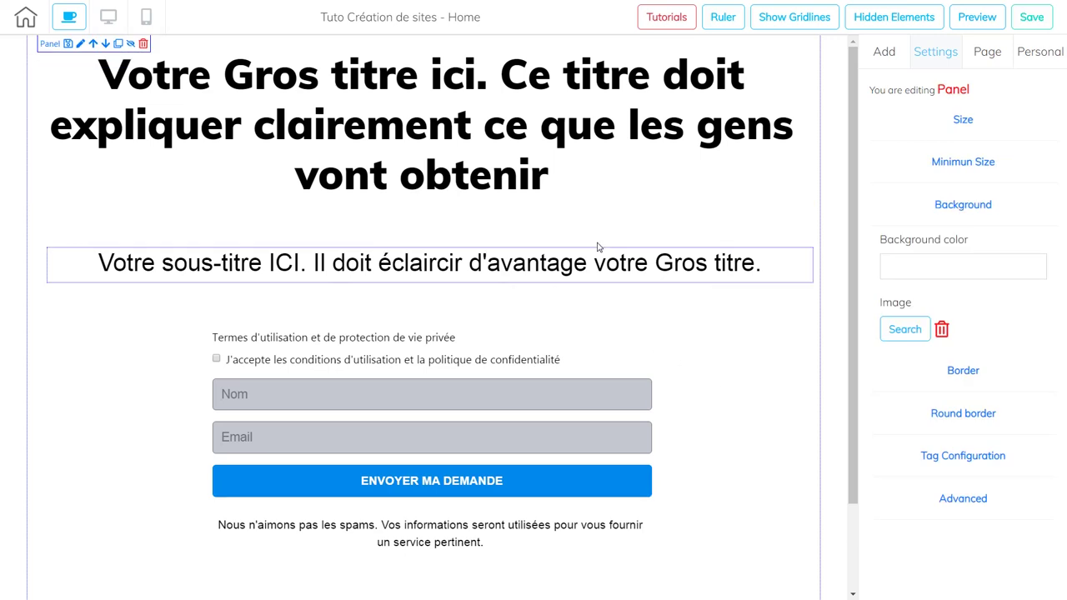
{"action": "left_click", "coordinate": [80, 43]}
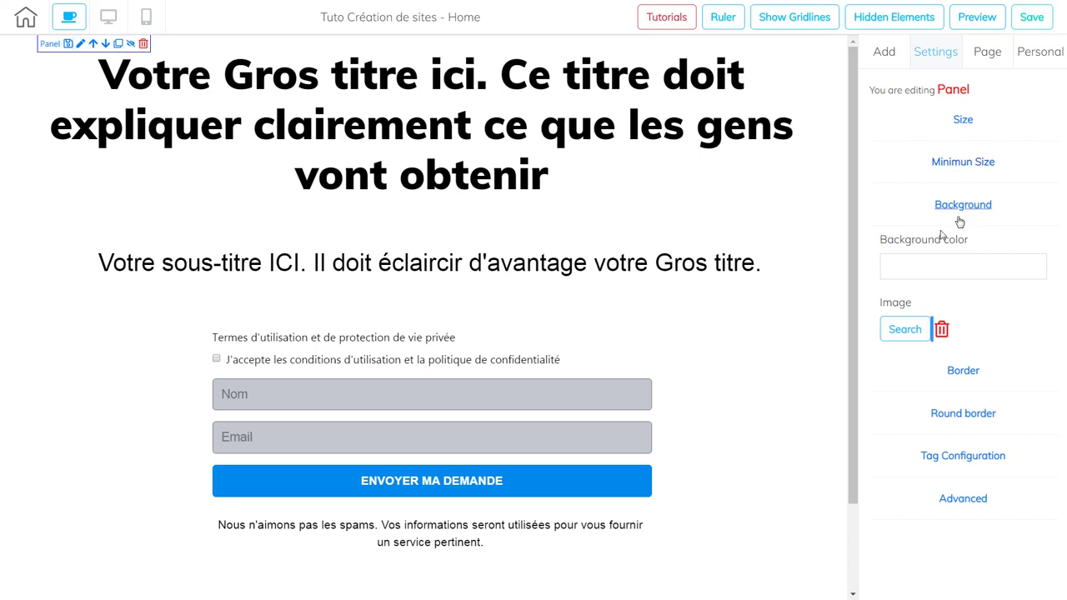
{"action": "left_click", "coordinate": [912, 328]}
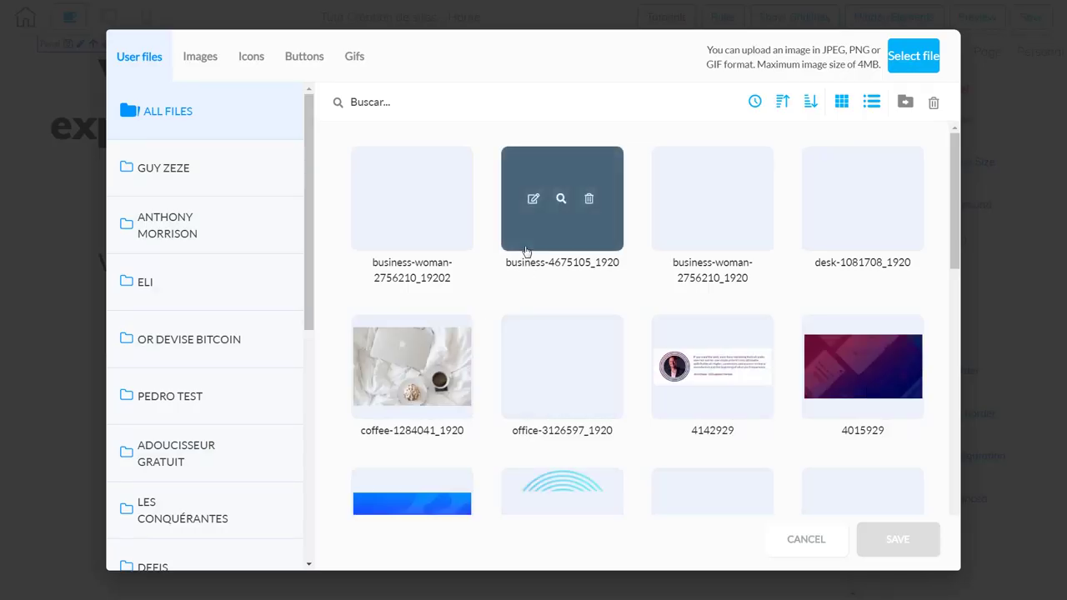
{"action": "mouse_move", "coordinate": [471, 231]}
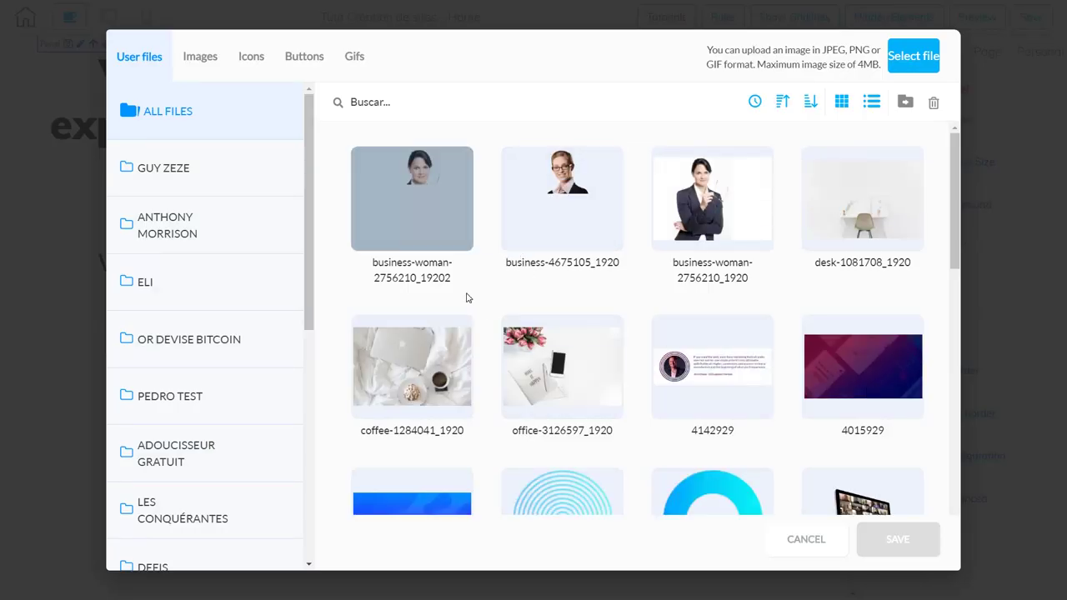
{"action": "mouse_move", "coordinate": [408, 362]}
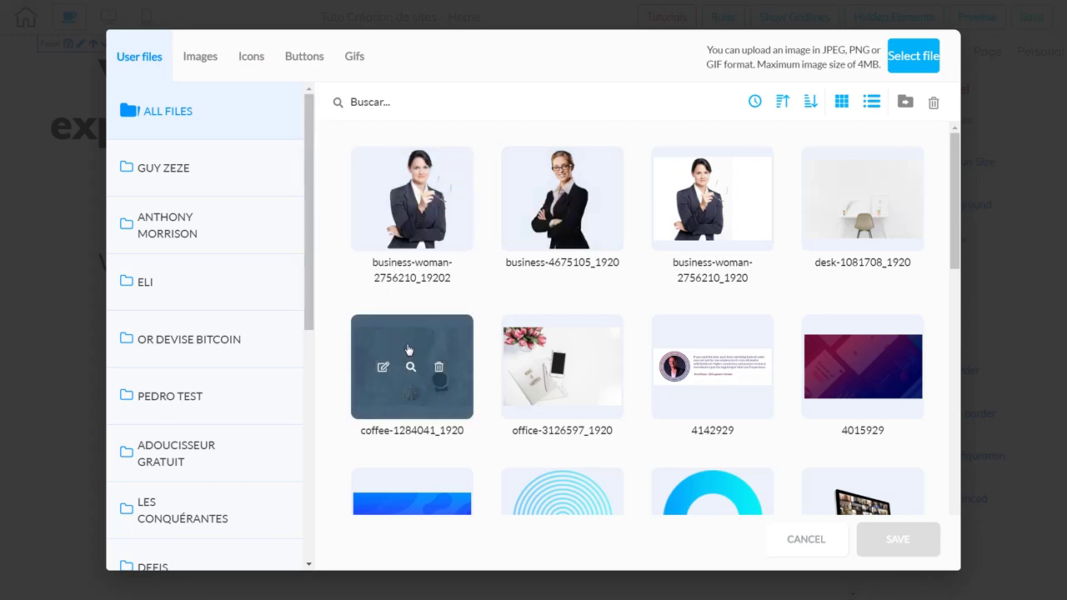
{"action": "left_click", "coordinate": [402, 350]}
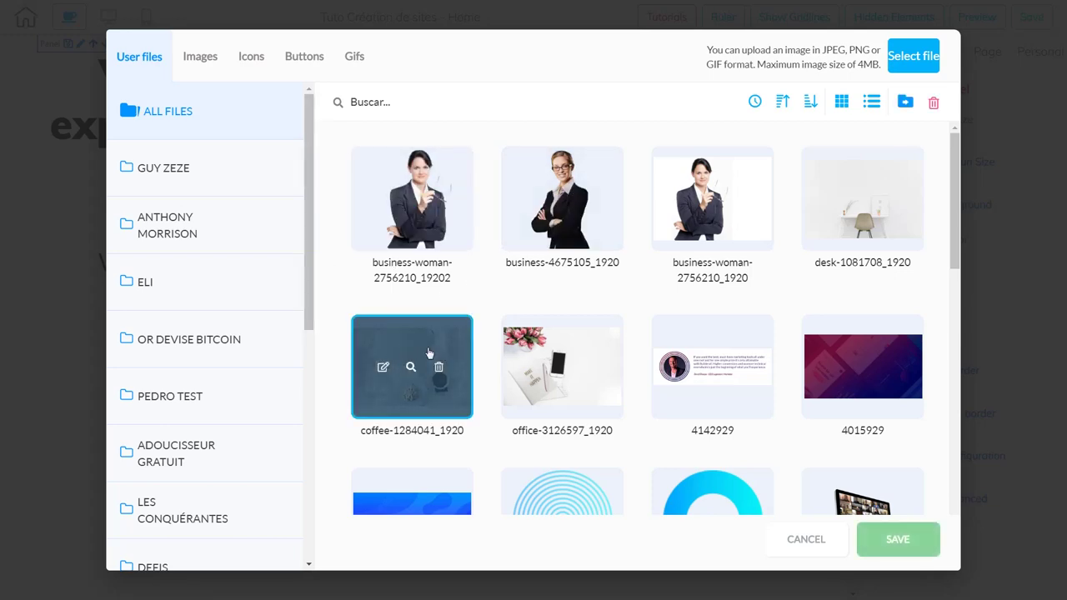
{"action": "left_click", "coordinate": [898, 540]}
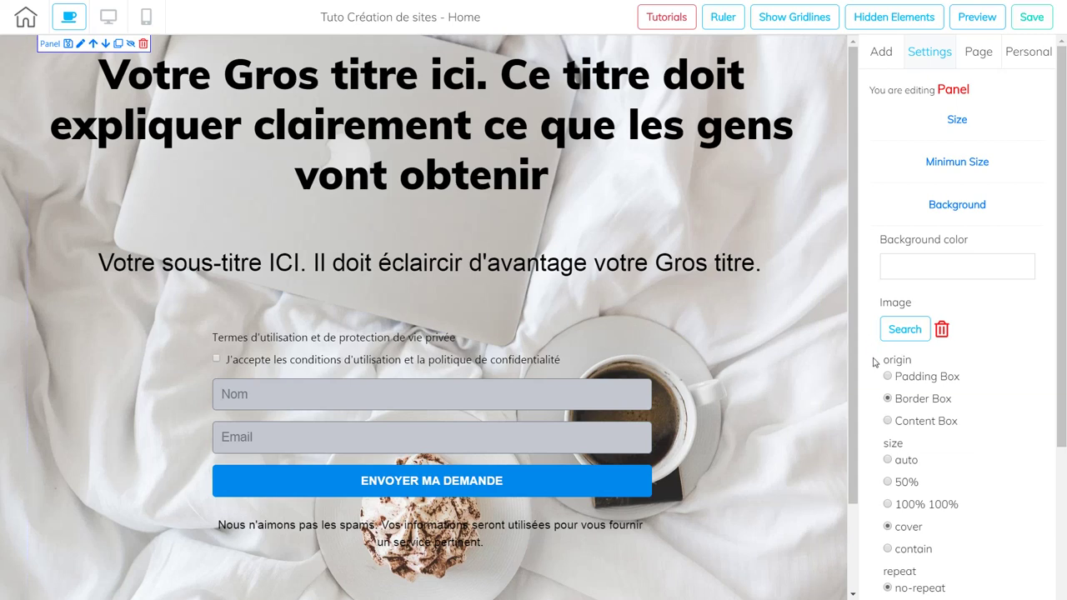
{"action": "left_click_drag", "start_coordinate": [856, 383], "coordinate": [847, 419]}
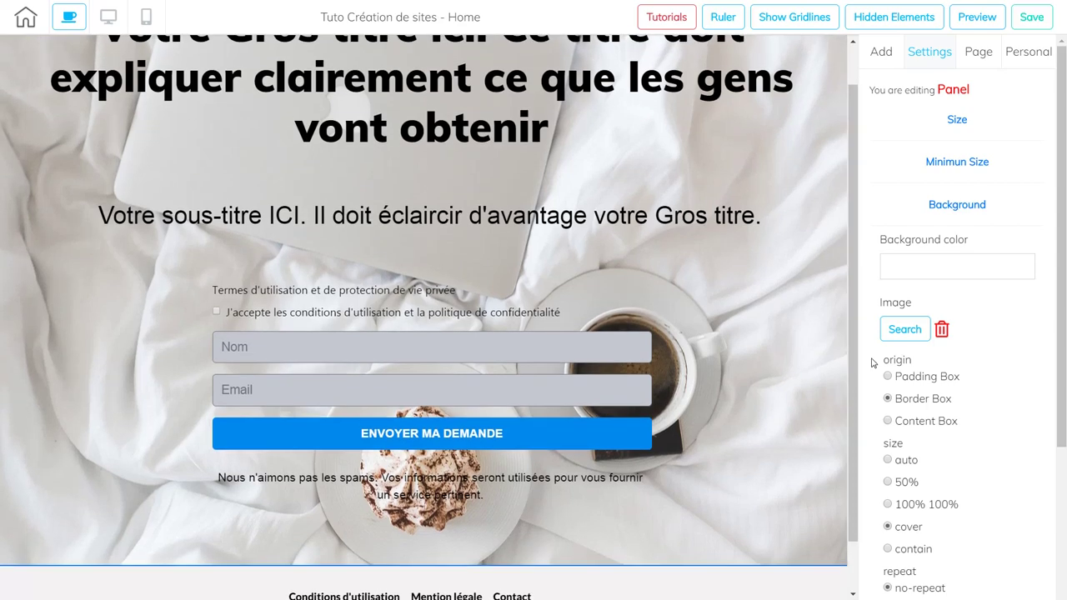
Use the user file office-3126597_1920 as the main panel's background image.
{"action": "left_click", "coordinate": [906, 330]}
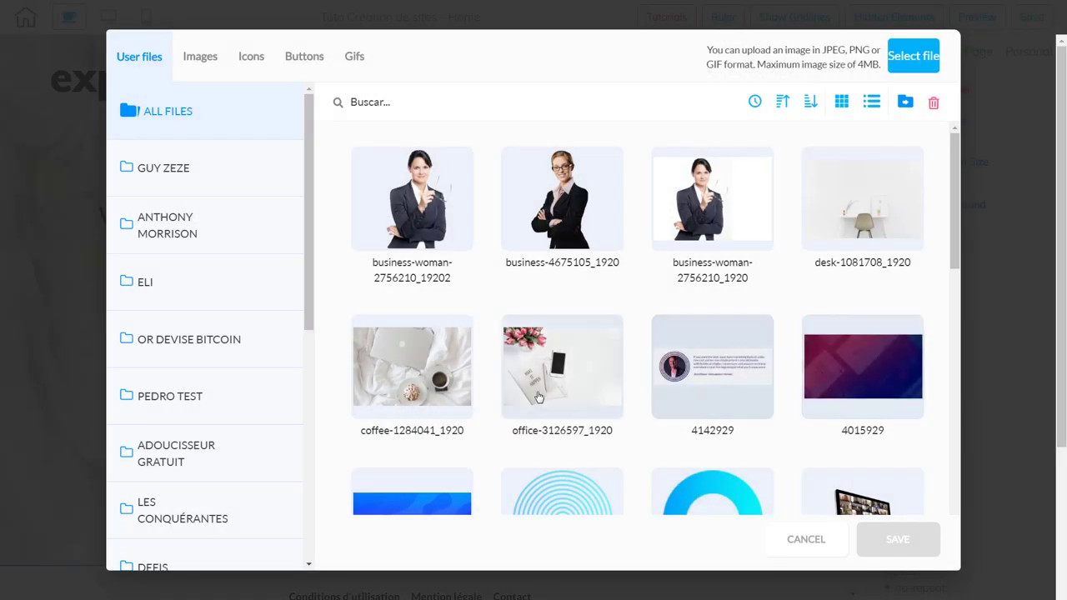
{"action": "left_click", "coordinate": [574, 389]}
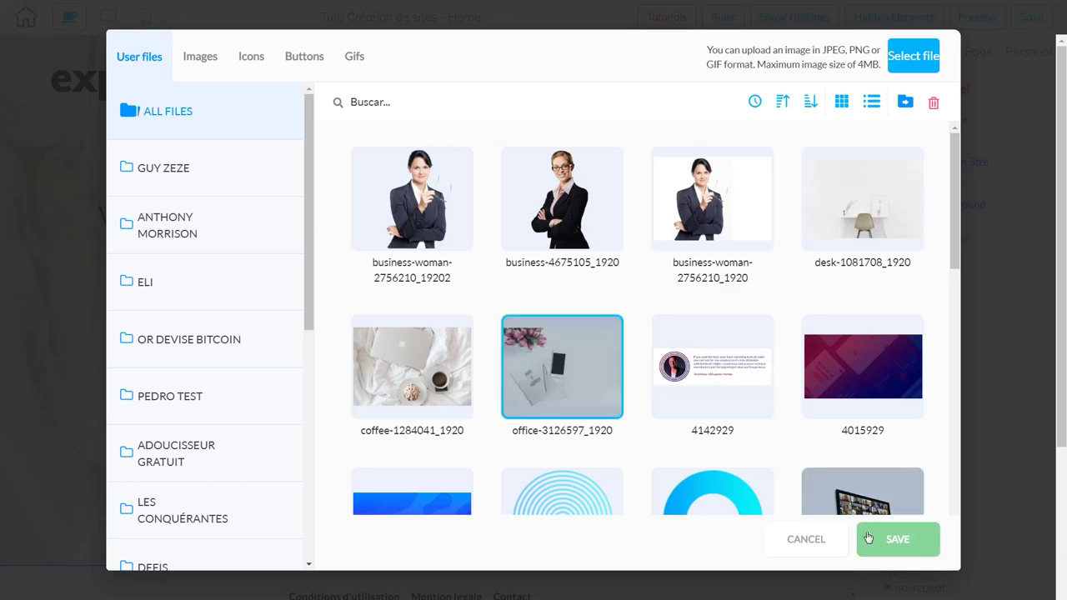
{"action": "left_click", "coordinate": [896, 538]}
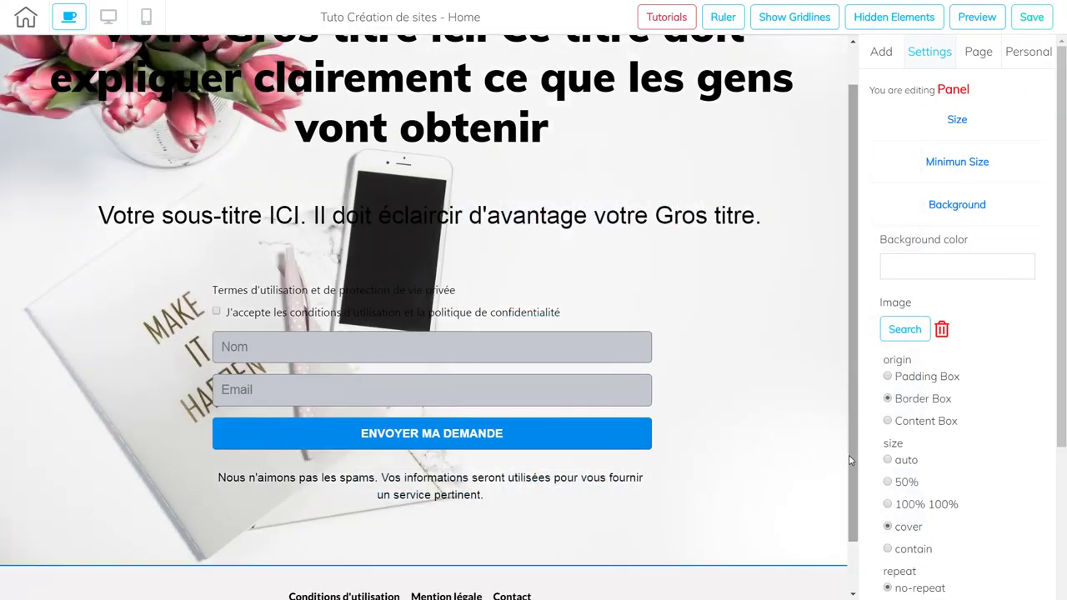
{"action": "scroll", "coordinate": [851, 459], "scroll_direction": "up", "scroll_amount": 1}
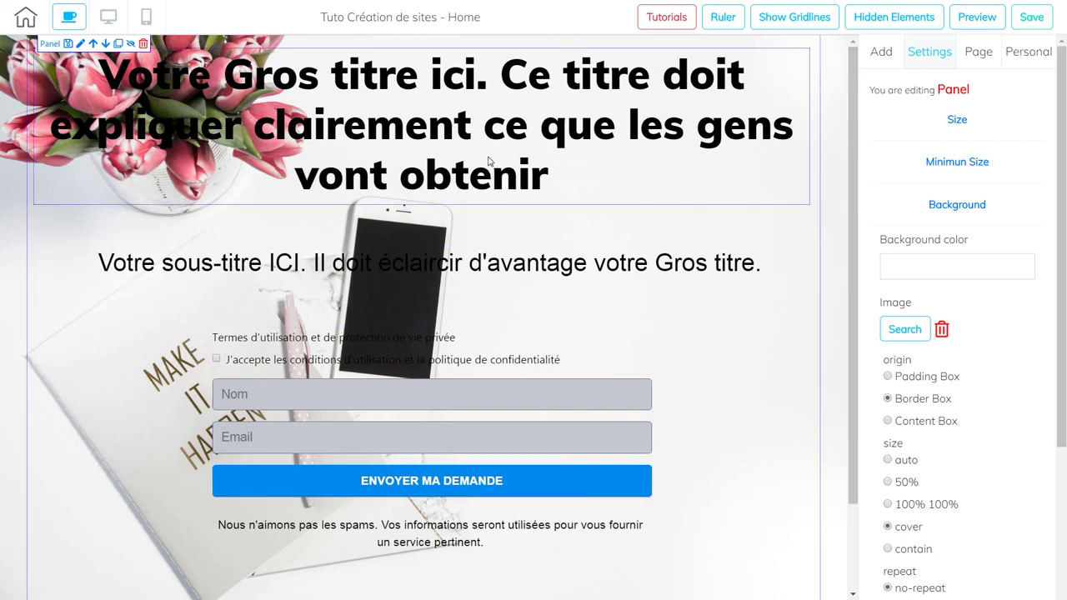
Right-align the whole headline text within its text element.
{"action": "left_click", "coordinate": [490, 161]}
{"action": "double_click", "coordinate": [487, 153]}
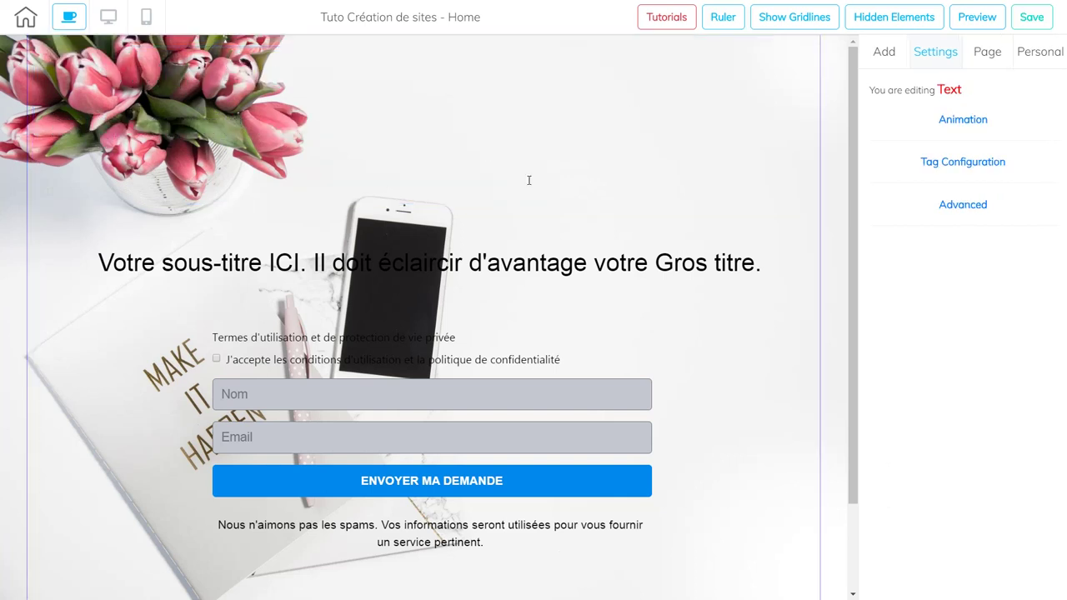
{"action": "left_click_drag", "start_coordinate": [548, 210], "coordinate": [98, 108]}
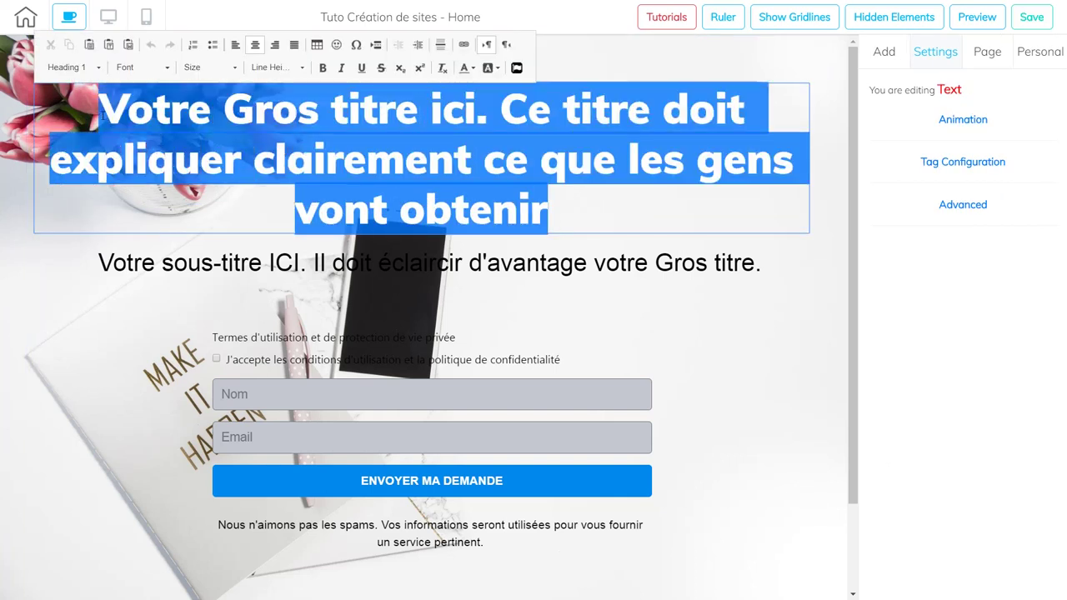
{"action": "left_click", "coordinate": [274, 44]}
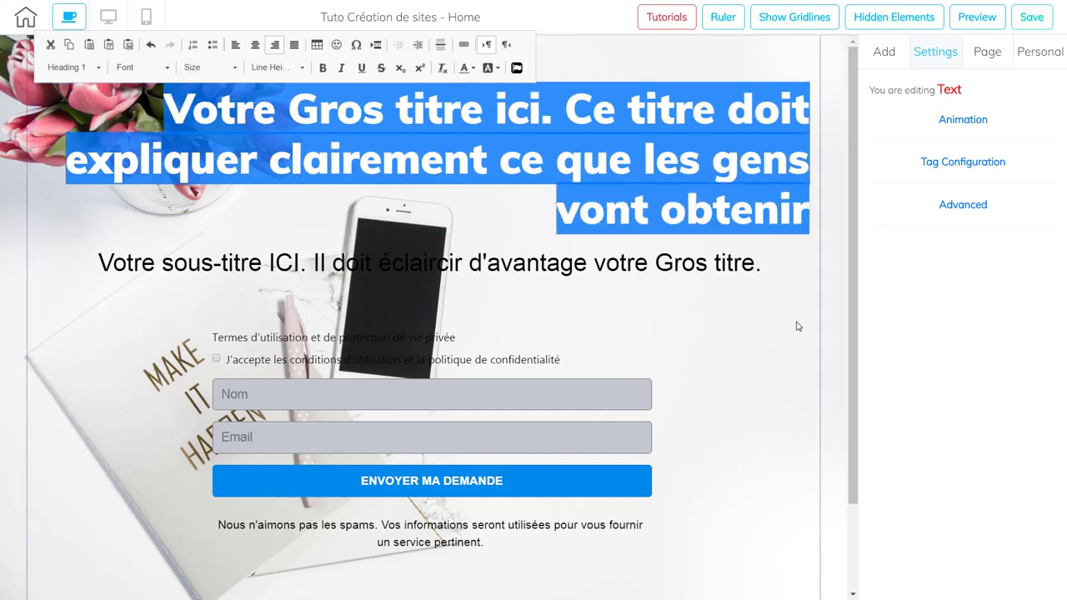
{"action": "left_click", "coordinate": [771, 279]}
{"action": "left_click", "coordinate": [715, 169]}
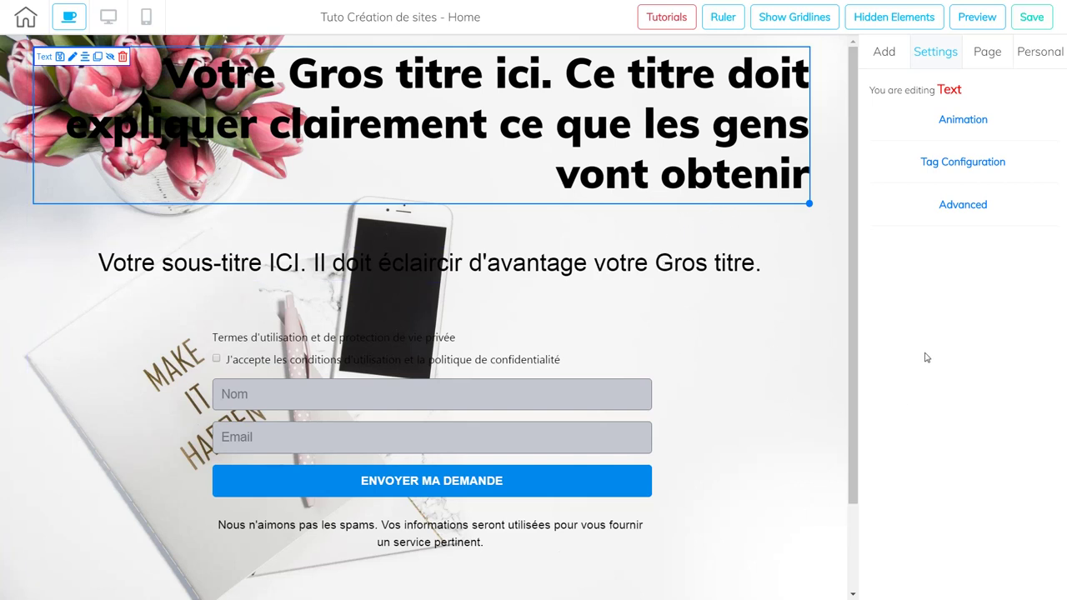
Add a plain light-blue box element to the panel, overlapping the end of the headline and the subtitle.
{"action": "left_click", "coordinate": [885, 59]}
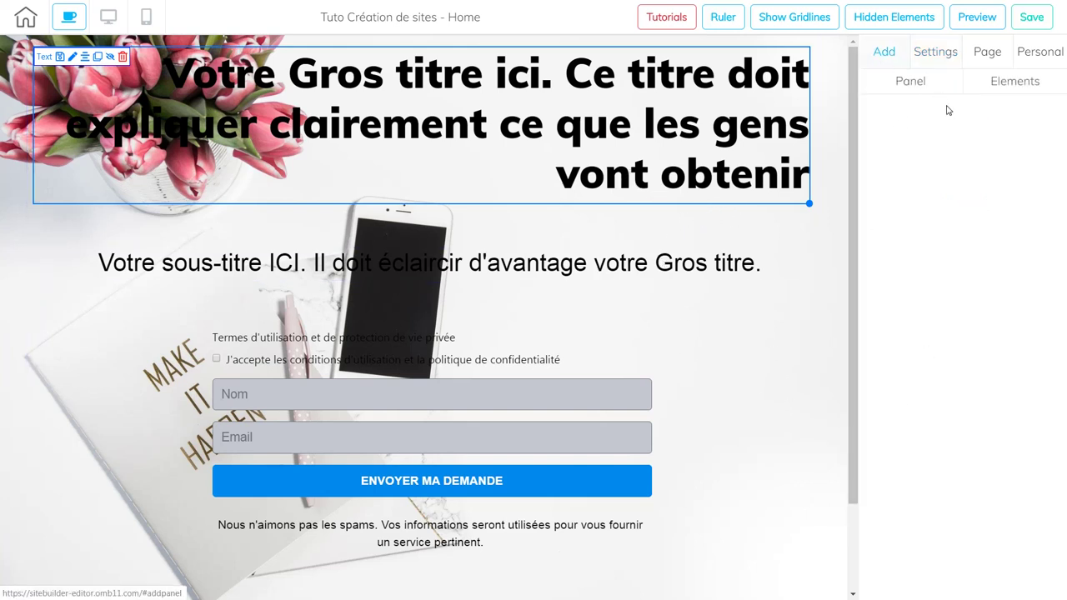
{"action": "left_click", "coordinate": [1001, 90]}
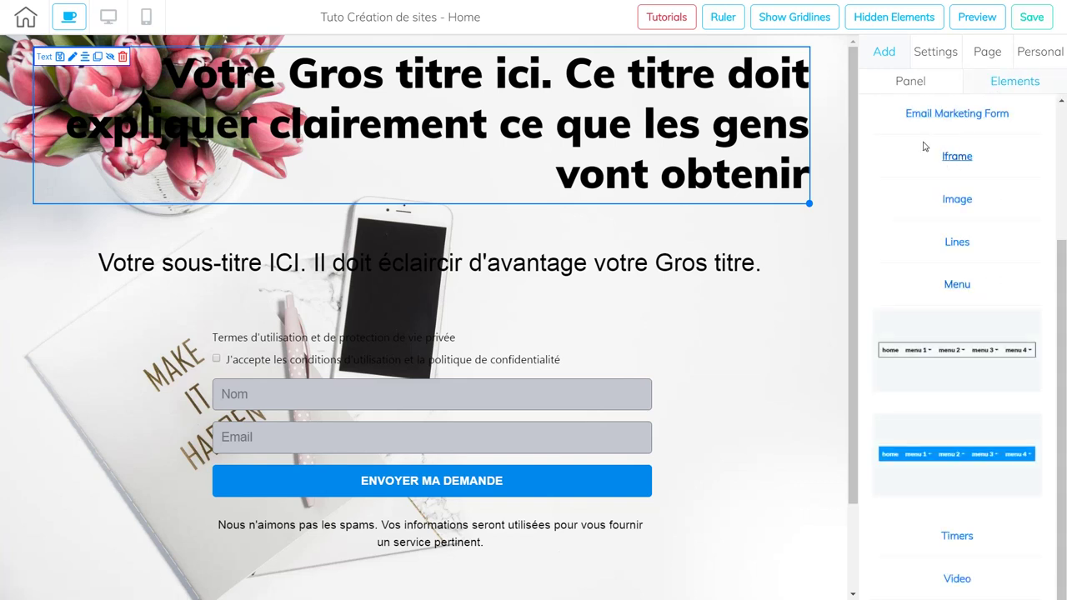
{"action": "left_click_drag", "start_coordinate": [1061, 288], "coordinate": [1007, 172]}
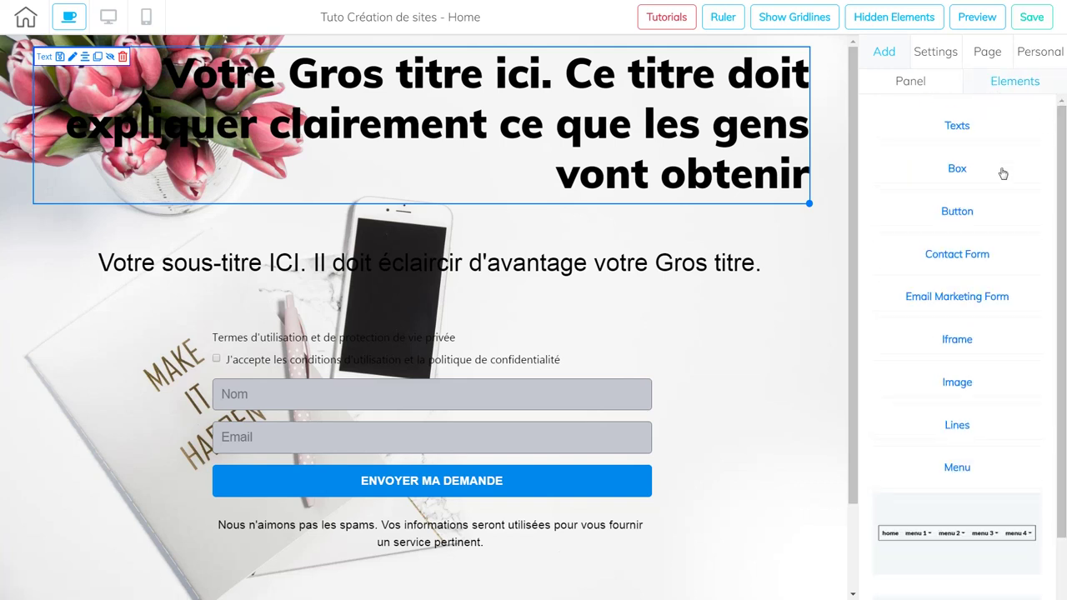
{"action": "left_click", "coordinate": [957, 169]}
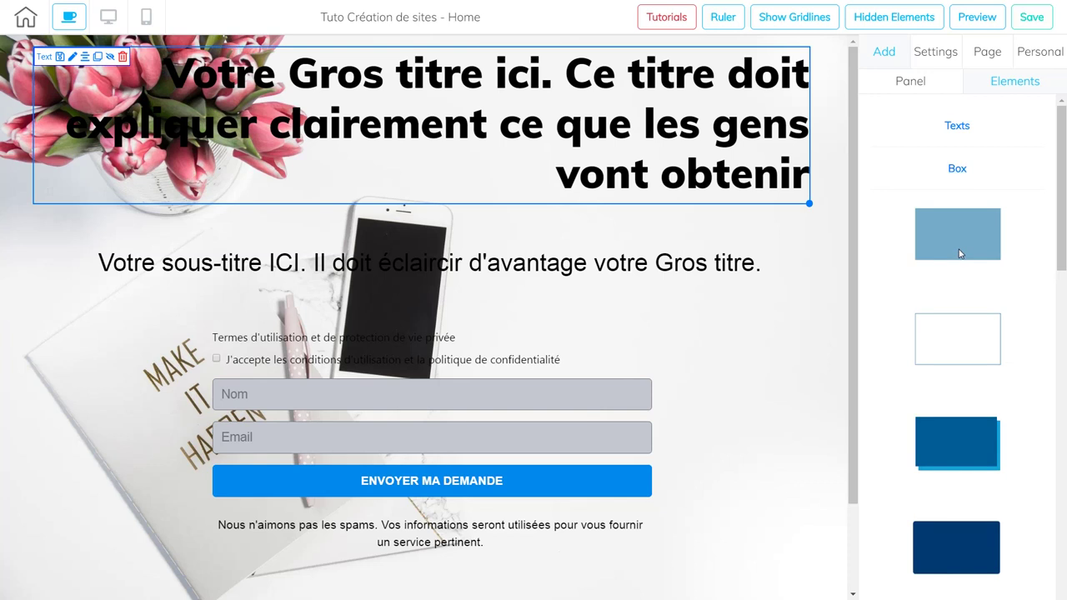
{"action": "left_click_drag", "start_coordinate": [959, 255], "coordinate": [495, 219]}
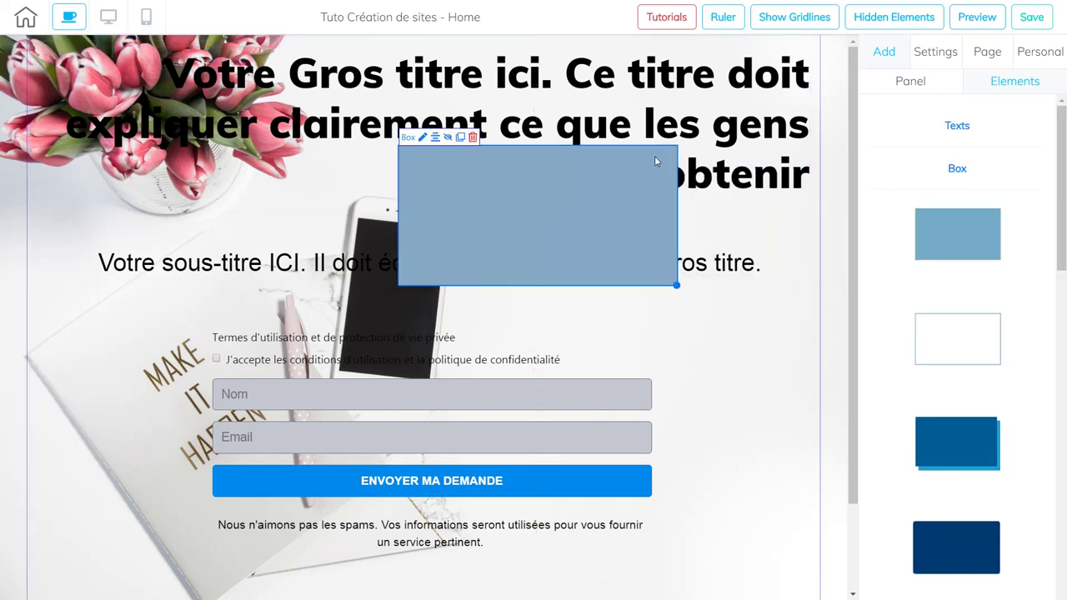
{"action": "left_click", "coordinate": [716, 147]}
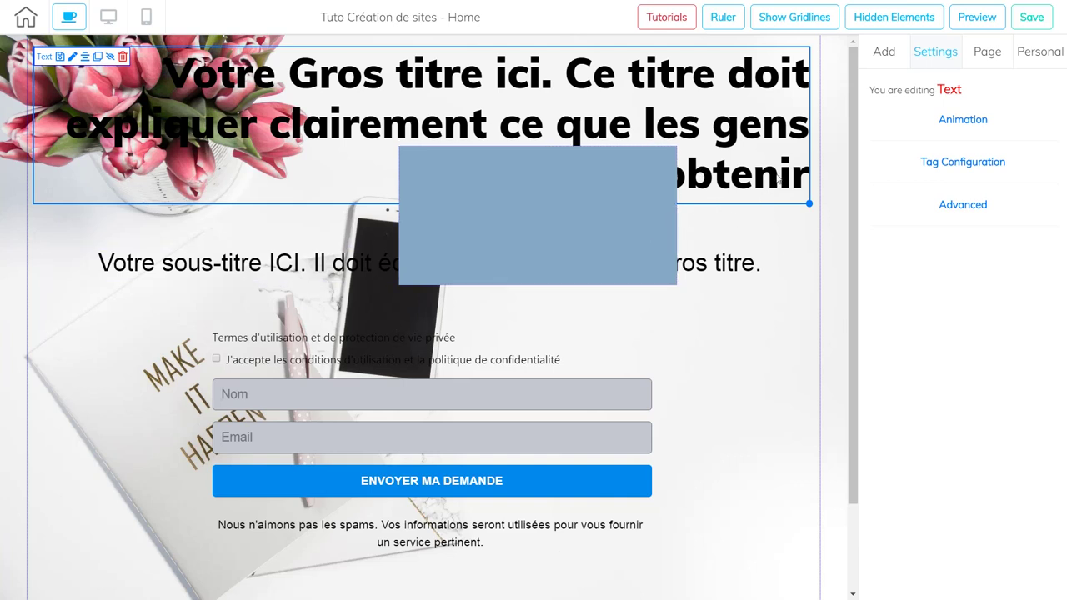
Make the box's background color white (FFFFFF) with an opacity of 0.7.
{"action": "left_click", "coordinate": [609, 247]}
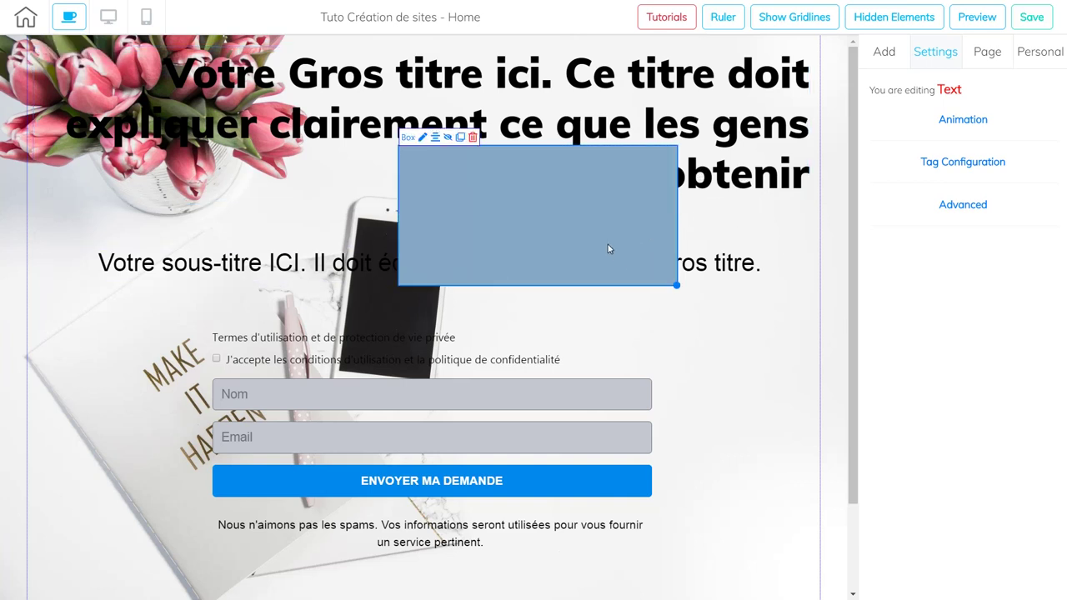
{"action": "left_click", "coordinate": [422, 137]}
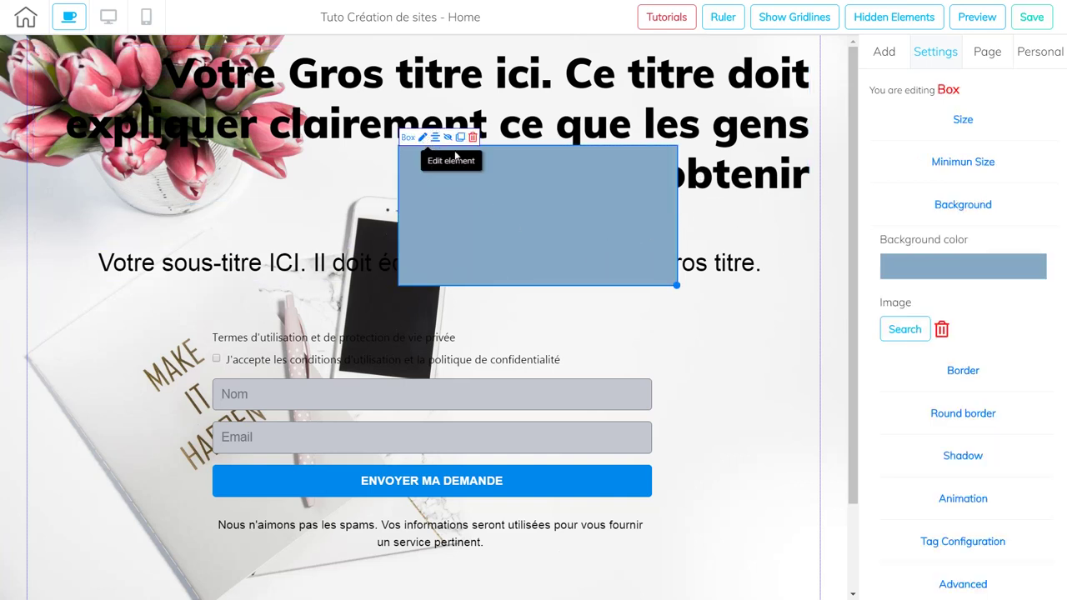
{"action": "left_click", "coordinate": [969, 268]}
{"action": "left_click_drag", "start_coordinate": [929, 313], "coordinate": [882, 291]}
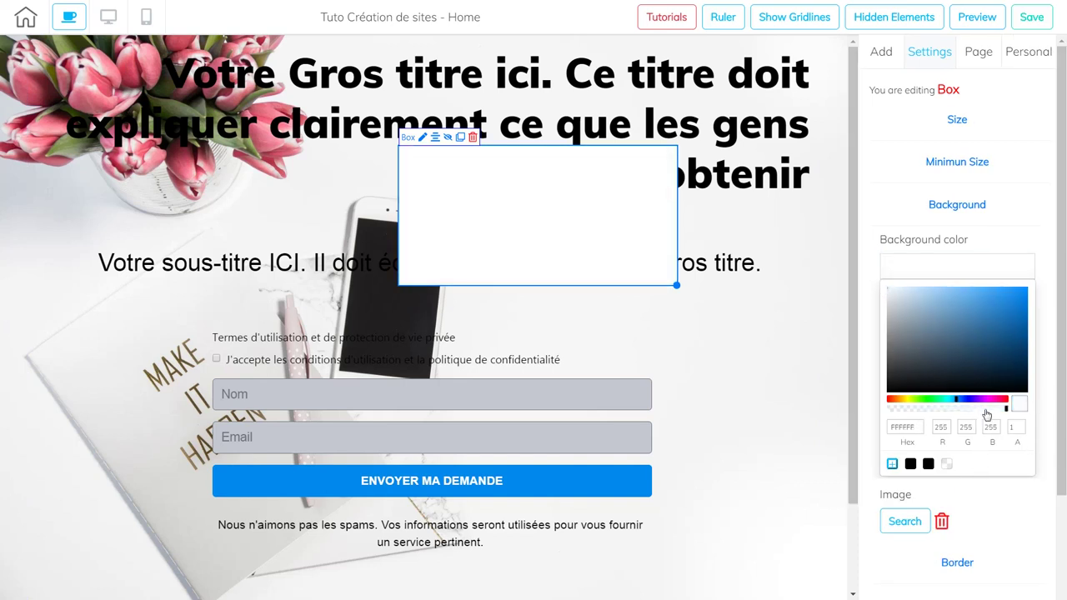
{"action": "left_click_drag", "start_coordinate": [1006, 414], "coordinate": [975, 414]}
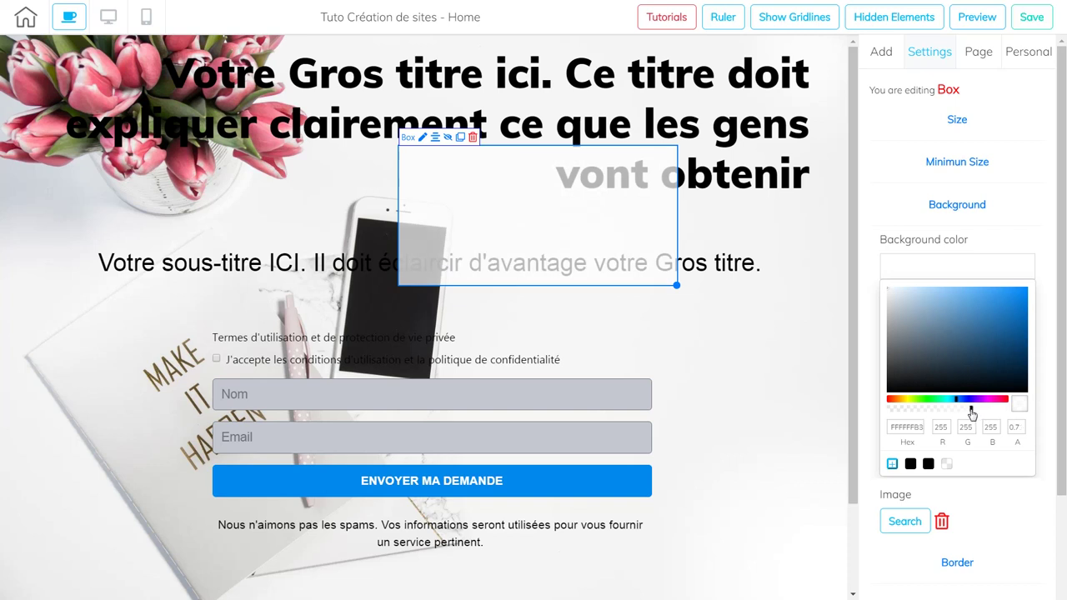
Raise the headline's positioning layer to level 1 so it sits in front of the semi-transparent box.
{"action": "left_click", "coordinate": [713, 160]}
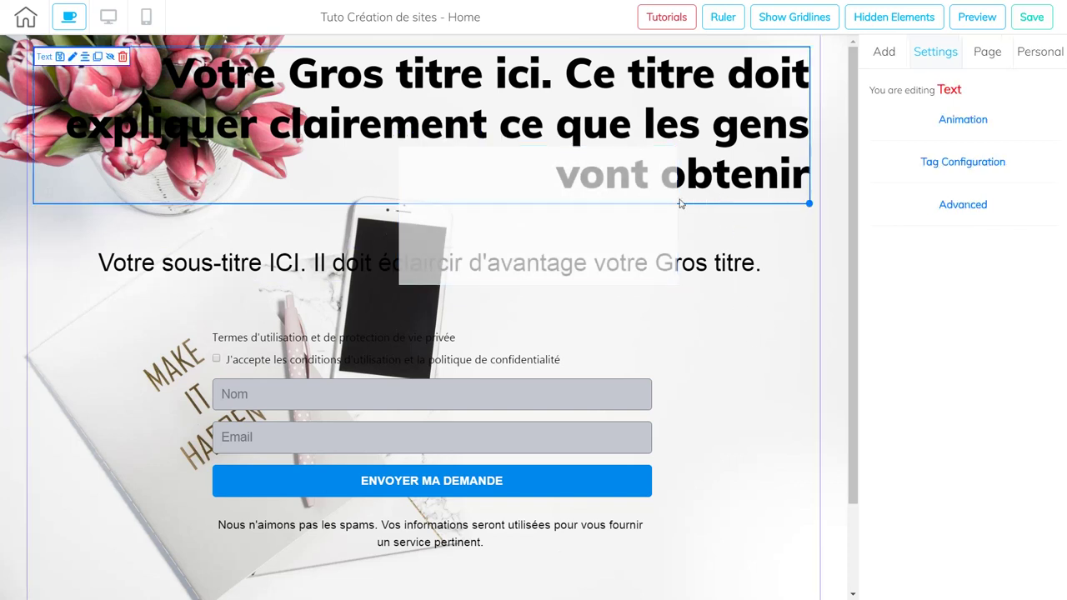
{"action": "left_click", "coordinate": [983, 206]}
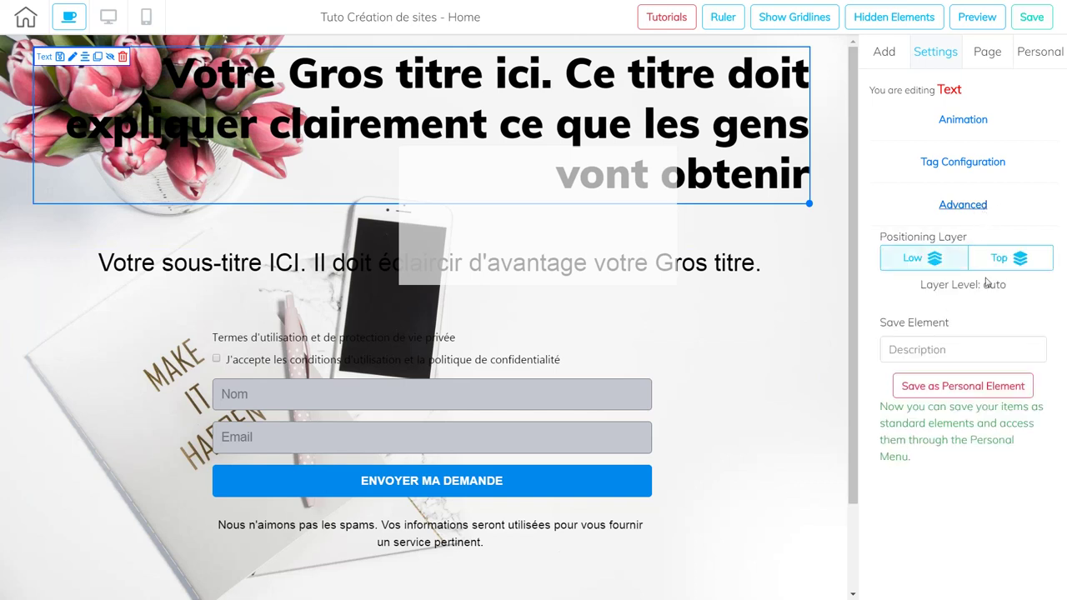
{"action": "left_click", "coordinate": [1021, 263]}
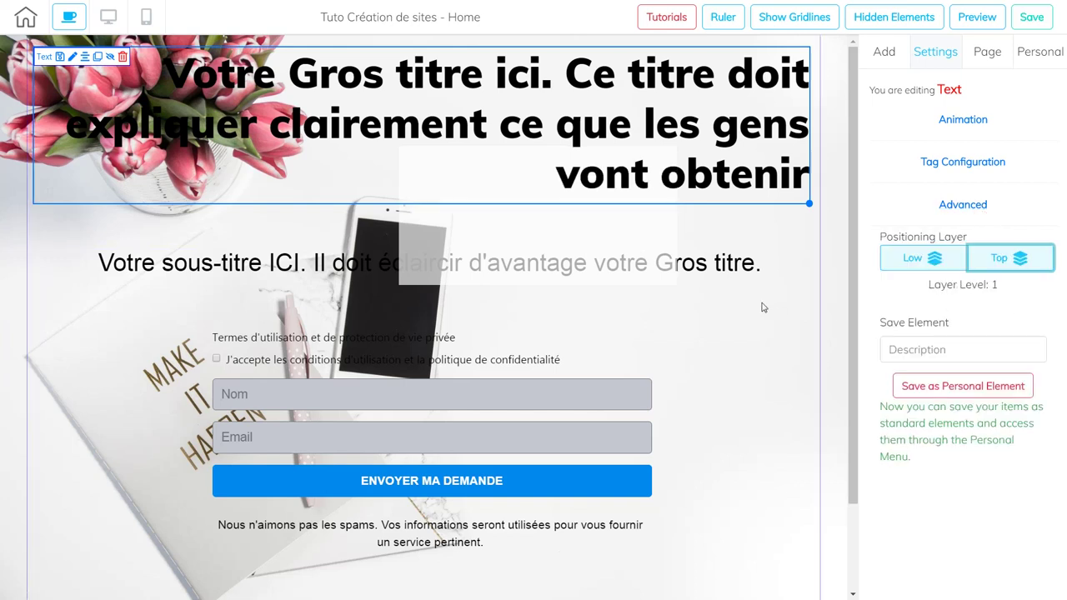
Move the semi-transparent box behind the headline and resize it to span the full content width and extend slightly below the headline.
{"action": "left_click", "coordinate": [612, 240]}
{"action": "left_click_drag", "start_coordinate": [675, 286], "coordinate": [819, 301]}
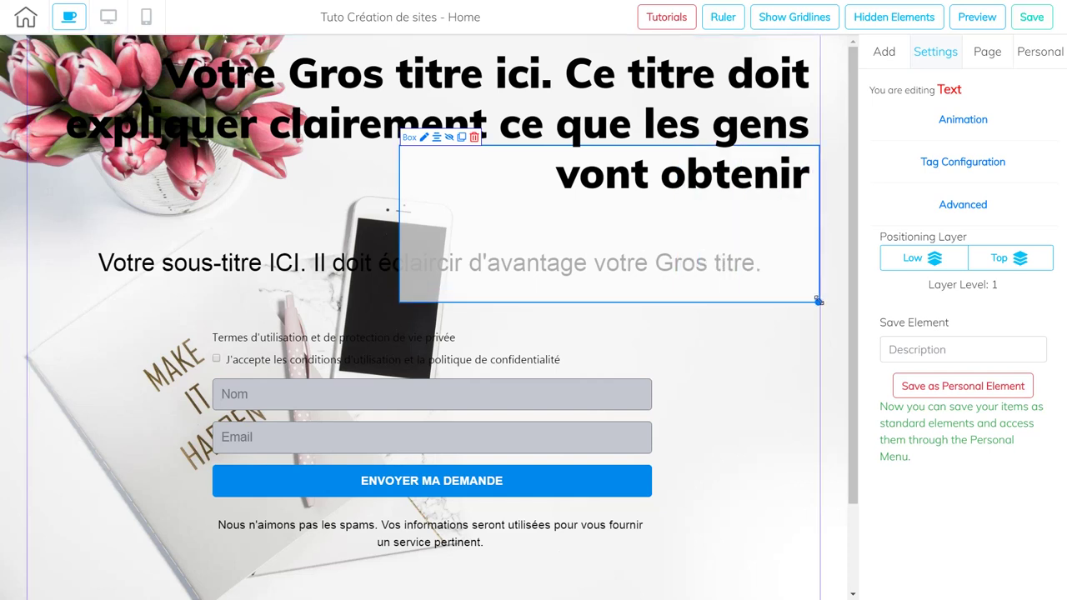
{"action": "left_click_drag", "start_coordinate": [585, 292], "coordinate": [215, 185]}
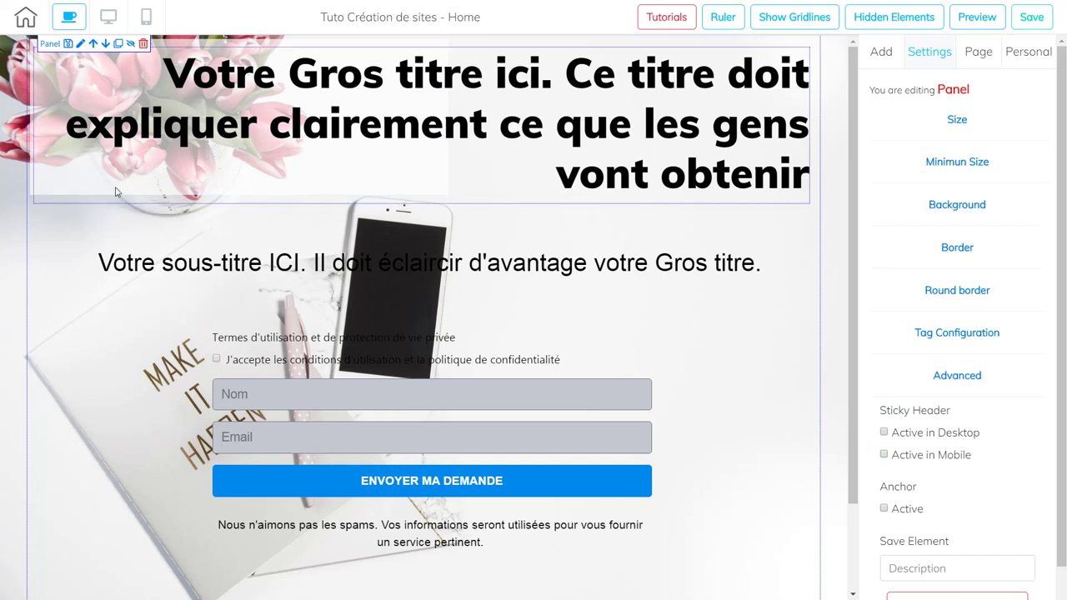
{"action": "left_click", "coordinate": [61, 174]}
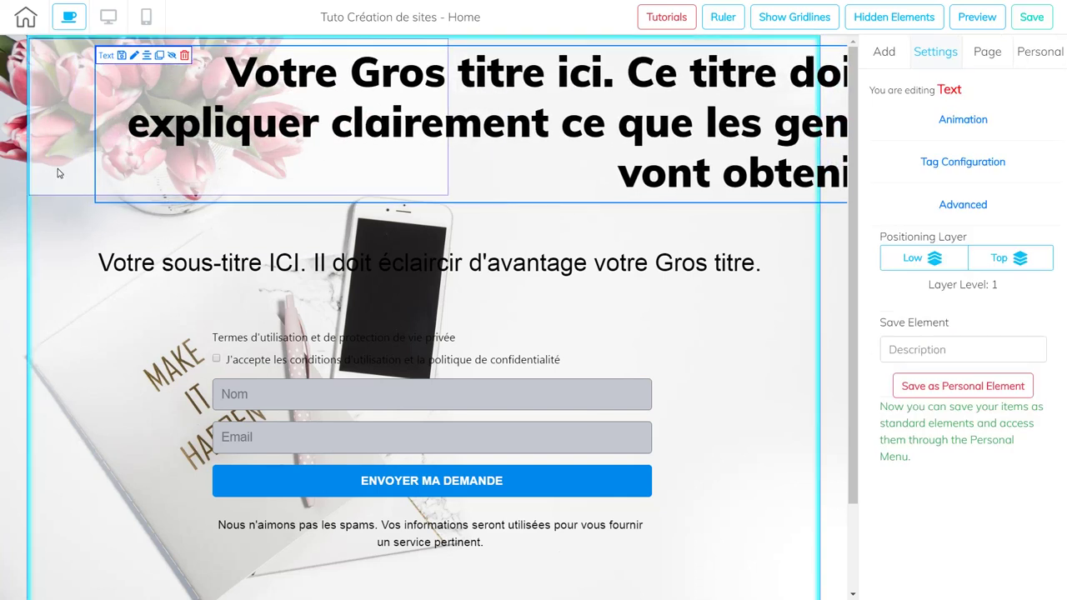
{"action": "left_click_drag", "start_coordinate": [446, 192], "coordinate": [821, 195]}
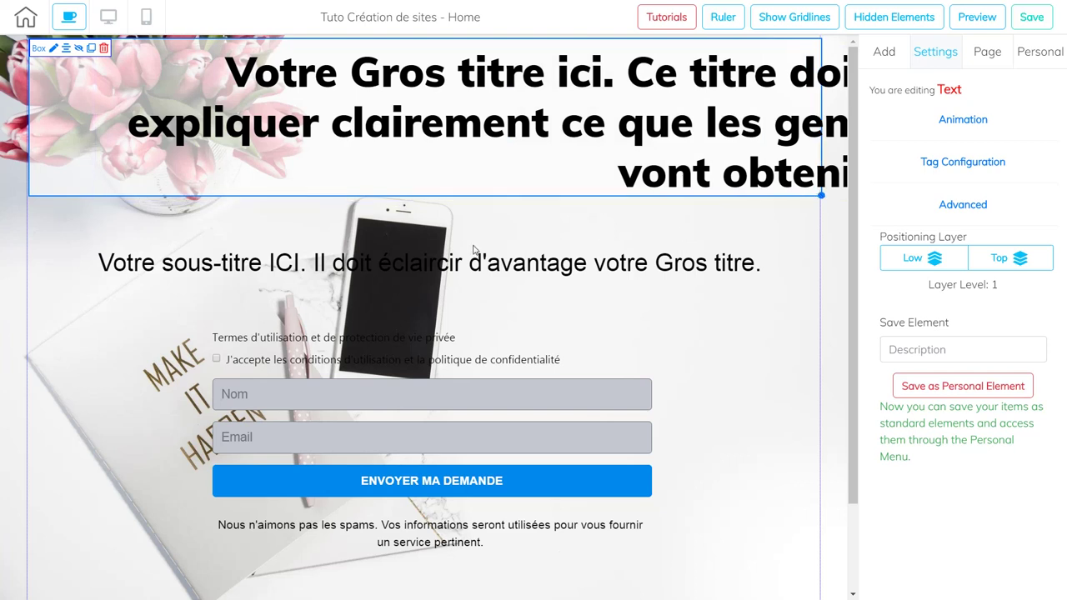
{"action": "left_click_drag", "start_coordinate": [72, 176], "coordinate": [73, 172]}
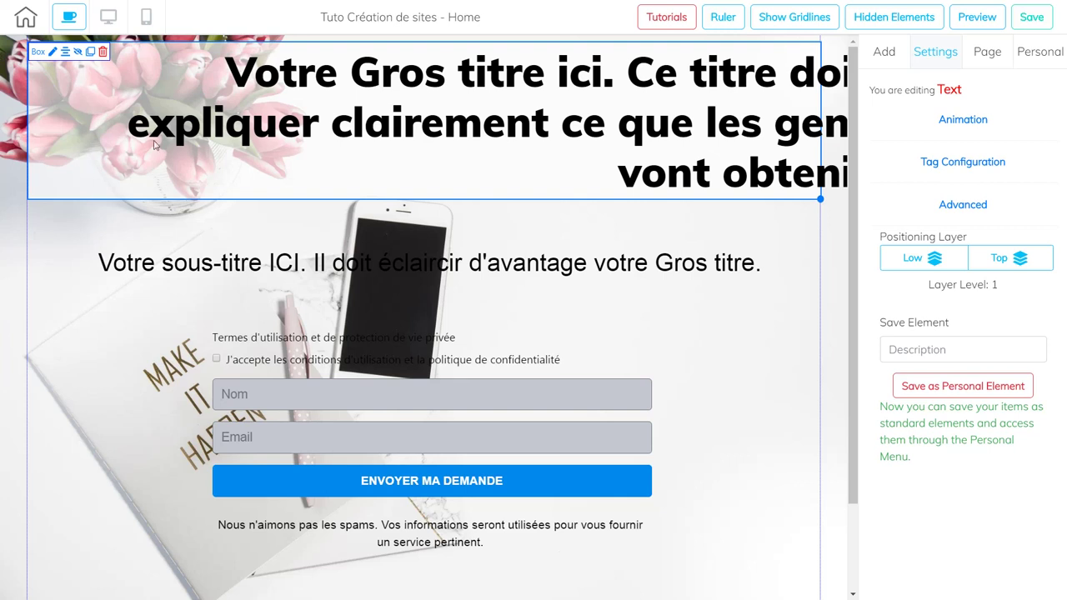
{"action": "left_click_drag", "start_coordinate": [821, 200], "coordinate": [820, 212]}
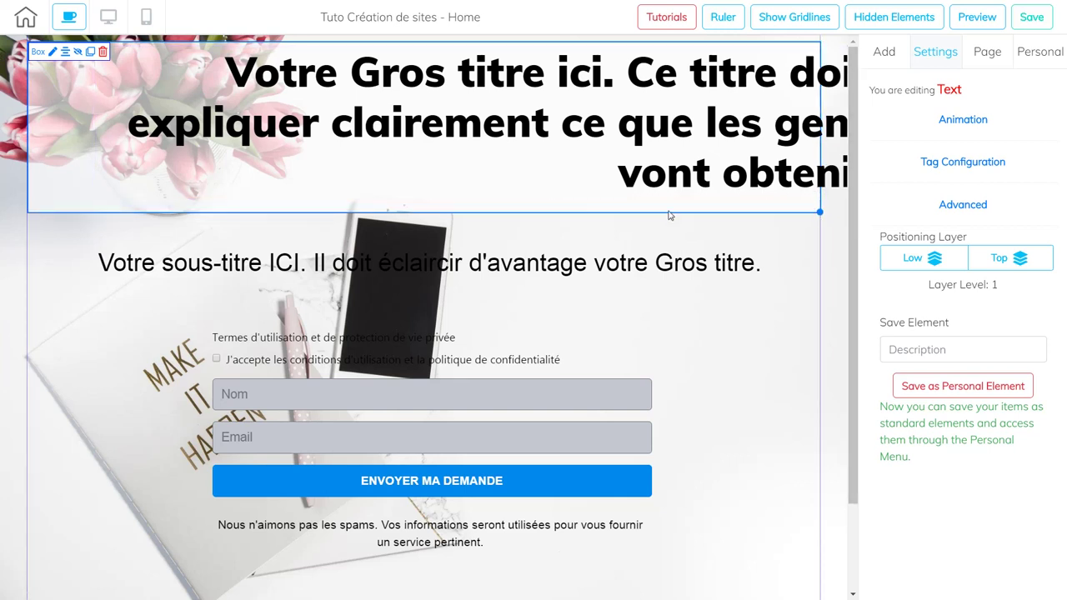
Shift the headline text horizontally so all three lines fit inside the semi-transparent box, keeping the box aligned with the content area.
{"action": "left_click", "coordinate": [65, 52]}
{"action": "left_click_drag", "start_coordinate": [709, 126], "coordinate": [647, 125]}
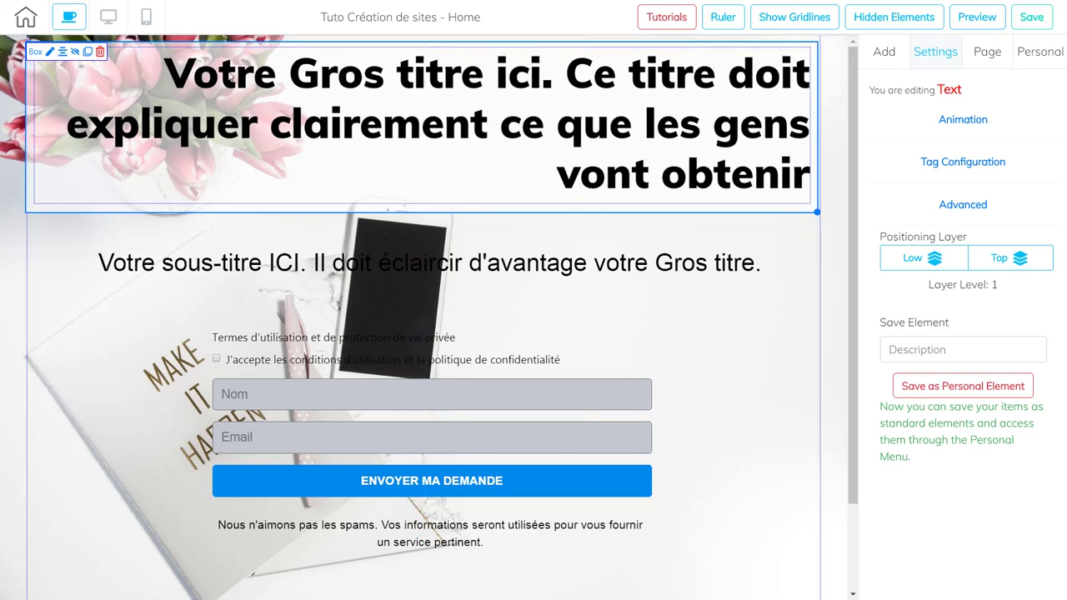
{"action": "left_click_drag", "start_coordinate": [573, 164], "coordinate": [586, 155]}
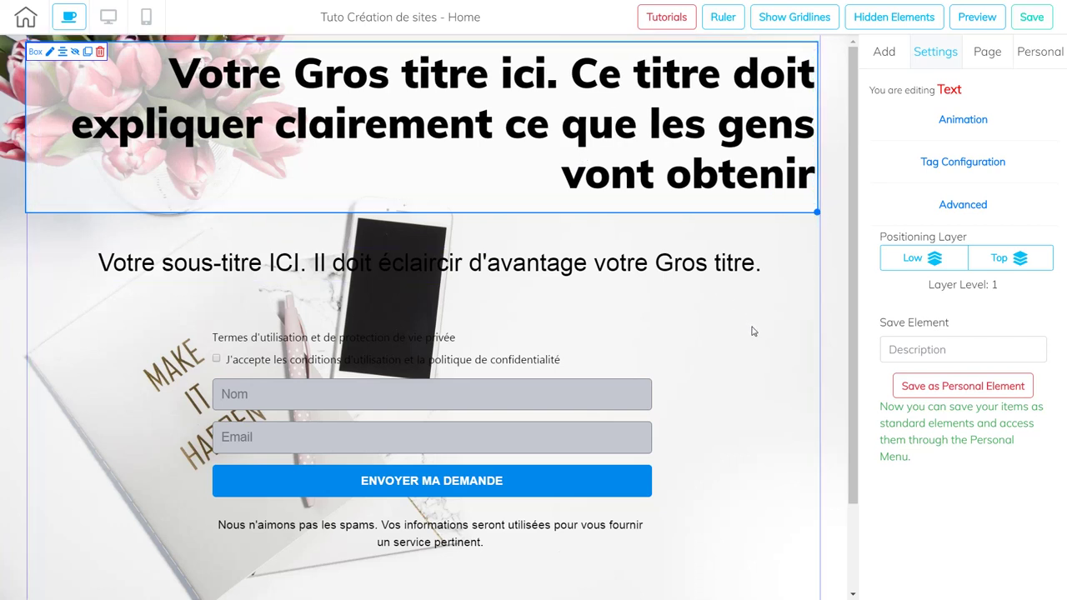
{"action": "left_click", "coordinate": [754, 358]}
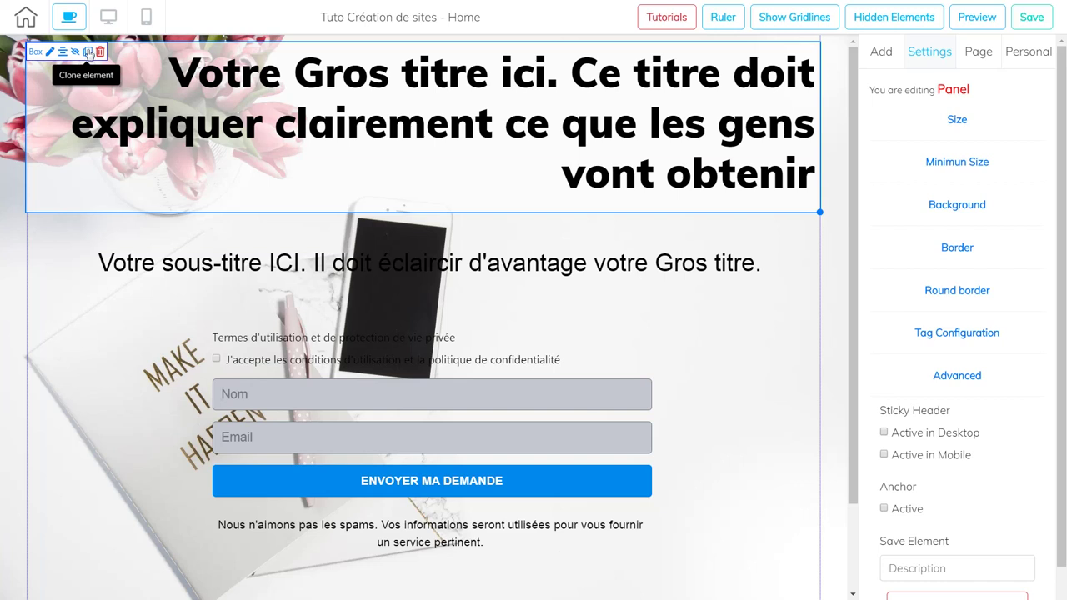
Clone the semi-transparent box, move the copy down to the subtitle and reduce its height to a narrow strip.
{"action": "left_click", "coordinate": [89, 84]}
{"action": "mouse_move", "coordinate": [76, 221]}
{"action": "left_mouse_down"}
{"action": "mouse_move", "coordinate": [76, 347]}
{"action": "mouse_move", "coordinate": [59, 351]}
{"action": "left_mouse_up"}
{"action": "mouse_move", "coordinate": [832, 358]}
{"action": "left_mouse_down"}
{"action": "mouse_move", "coordinate": [825, 236]}
{"action": "mouse_move", "coordinate": [777, 281]}
{"action": "mouse_move", "coordinate": [789, 279]}
{"action": "left_mouse_up"}
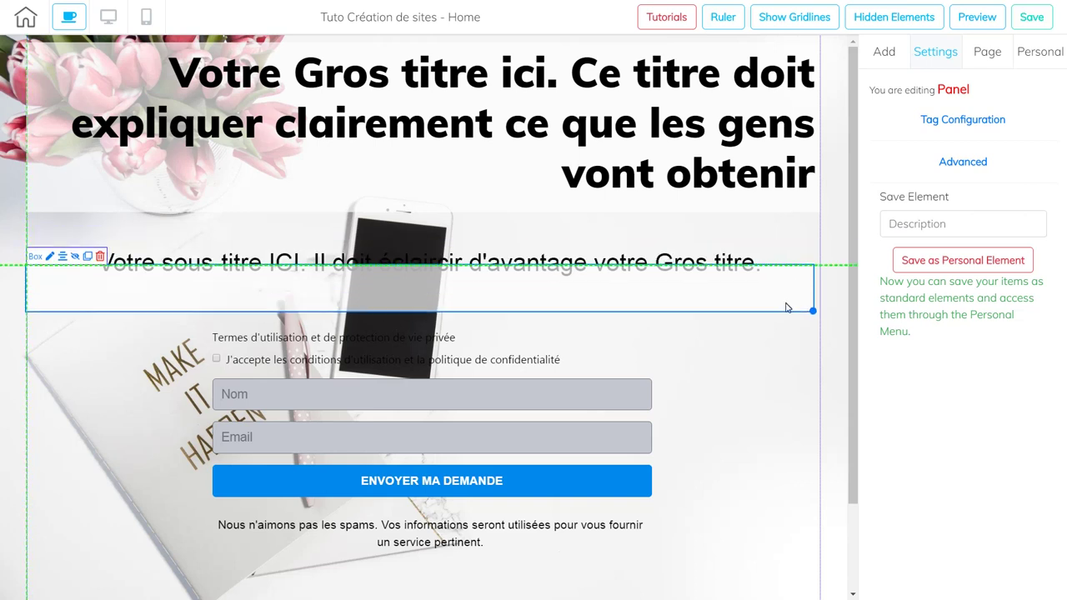
Raise the subtitle's positioning layer to level 1 and align it with the cloned box so the text sits inside the strip.
{"action": "left_click", "coordinate": [727, 263]}
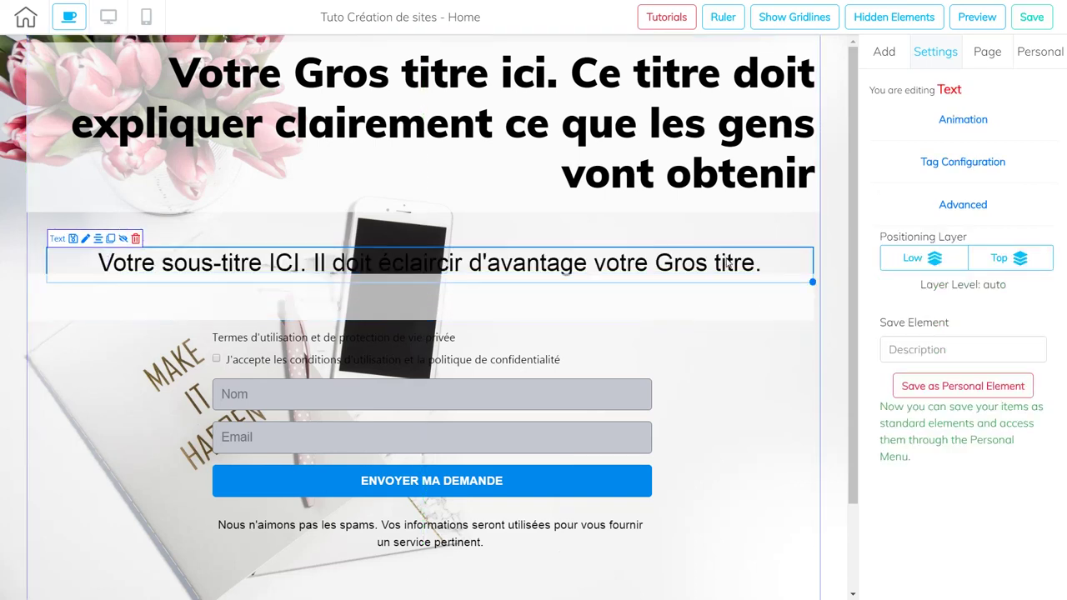
{"action": "left_click", "coordinate": [1003, 258]}
{"action": "left_click_drag", "start_coordinate": [785, 280], "coordinate": [781, 274]}
{"action": "left_click_drag", "start_coordinate": [692, 269], "coordinate": [696, 264]}
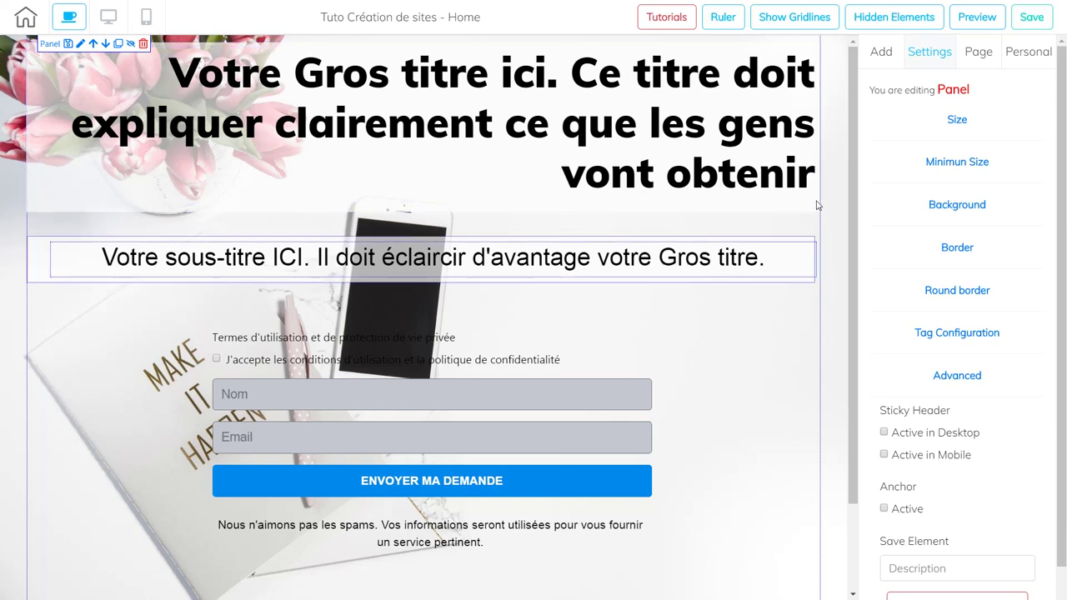
{"action": "scroll", "coordinate": [857, 313], "scroll_direction": "down", "scroll_amount": 1}
{"action": "scroll", "coordinate": [842, 288], "scroll_direction": "up", "scroll_amount": 1}
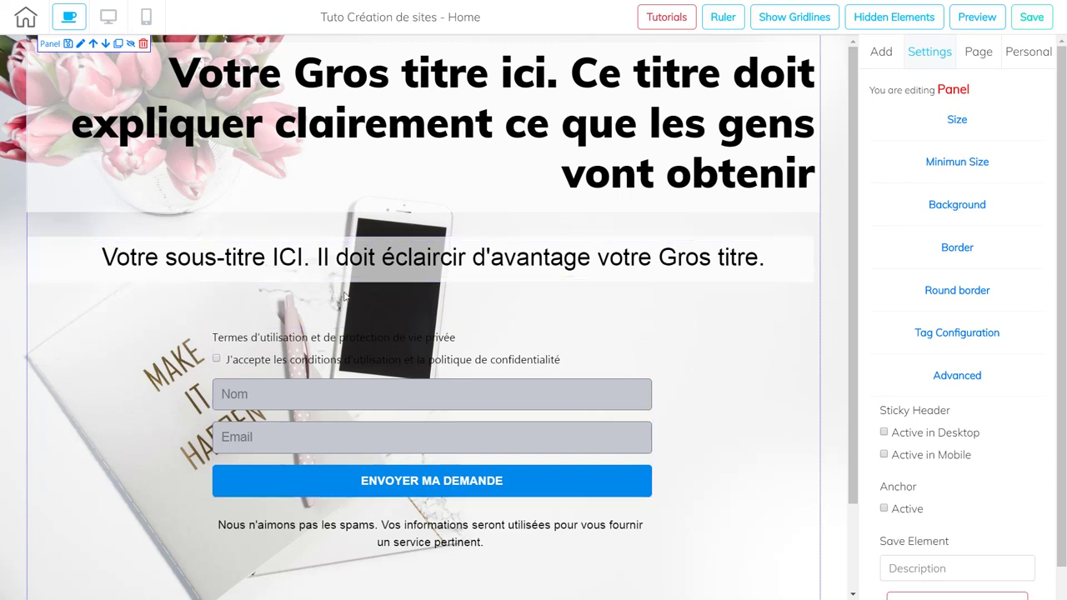
Change the whole subtitle's text color to dark orange (D35400).
{"action": "left_click", "coordinate": [736, 260]}
{"action": "left_click", "coordinate": [765, 258]}
{"action": "left_click_drag", "start_coordinate": [764, 258], "coordinate": [2, 259]}
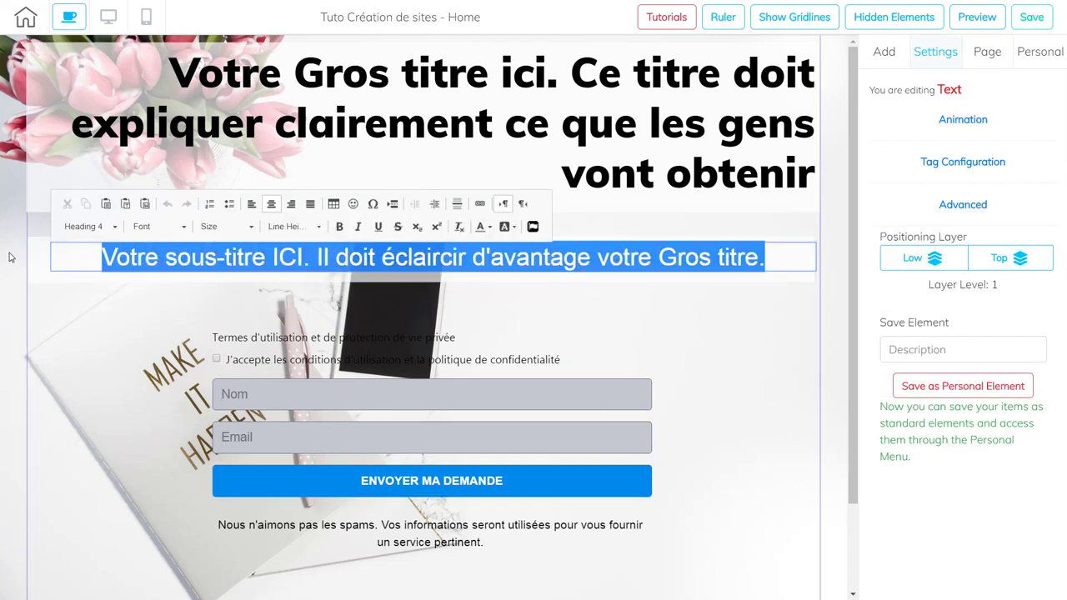
{"action": "left_click", "coordinate": [490, 229]}
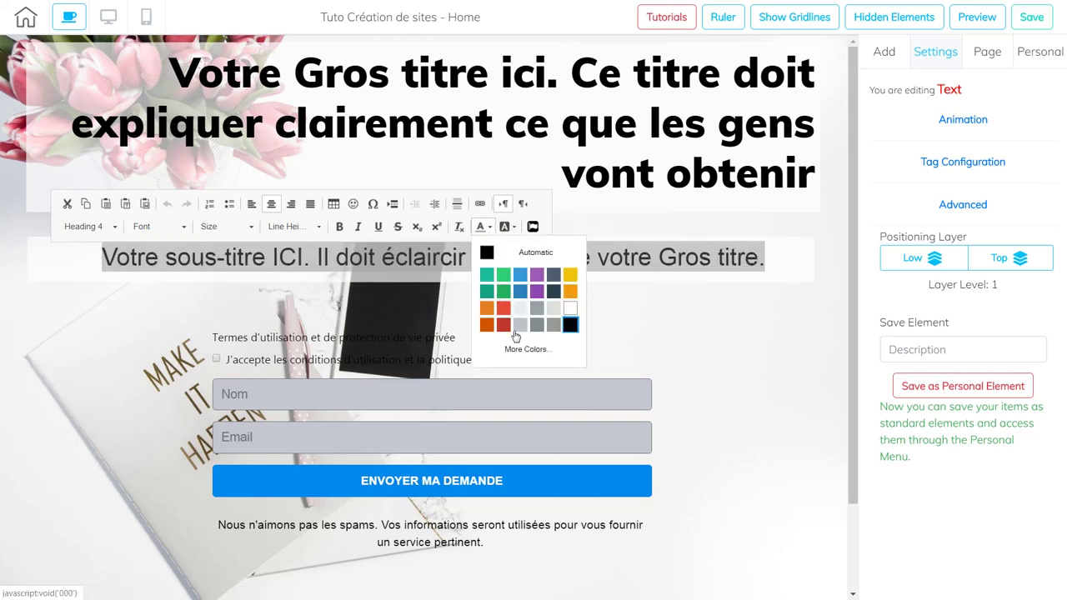
{"action": "left_click", "coordinate": [490, 326]}
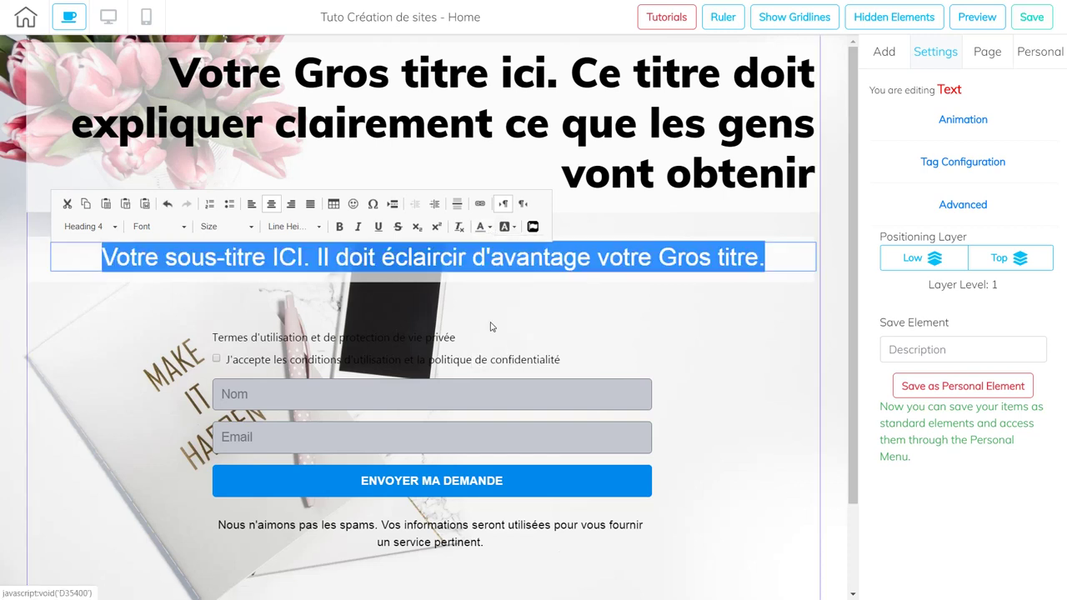
{"action": "left_click", "coordinate": [722, 353]}
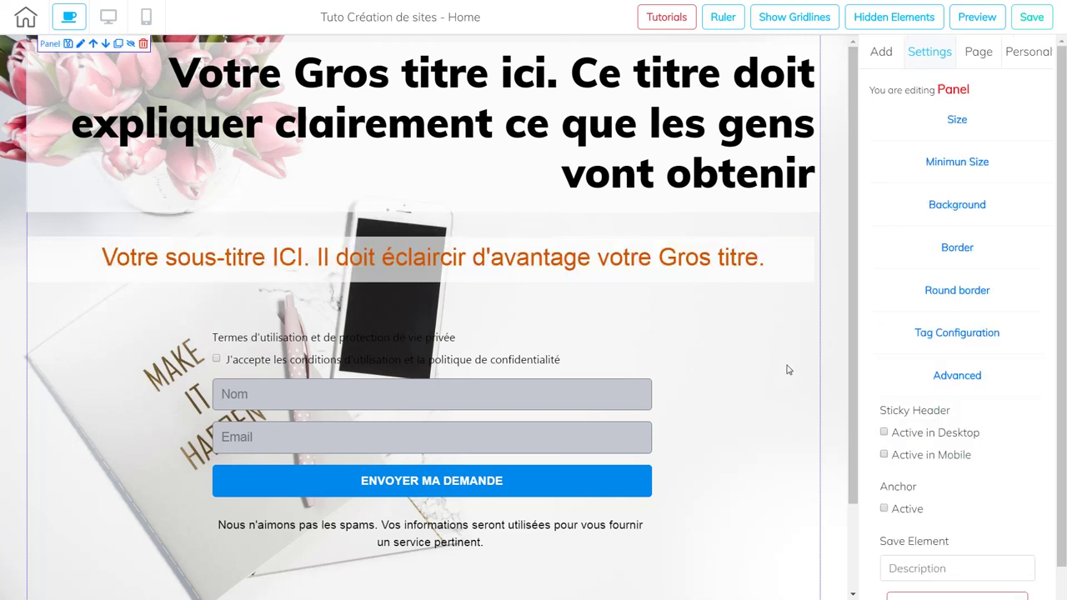
Change the whole subtitle's text color to medium blue (2980b9).
{"action": "left_click", "coordinate": [745, 260]}
{"action": "left_click_drag", "start_coordinate": [744, 260], "coordinate": [107, 239]}
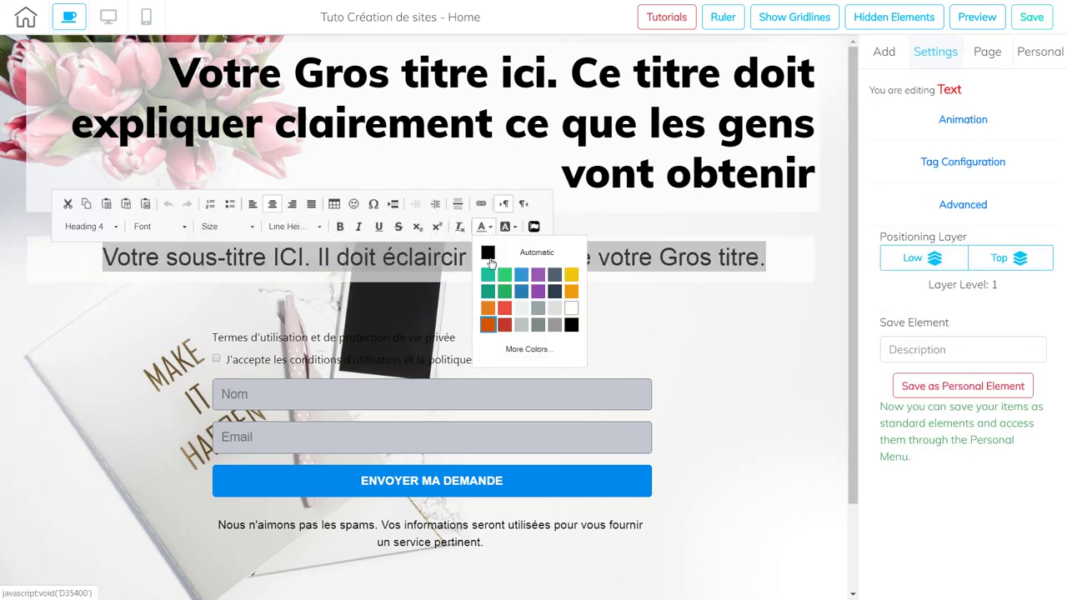
{"action": "left_click", "coordinate": [523, 293]}
{"action": "left_click", "coordinate": [747, 374]}
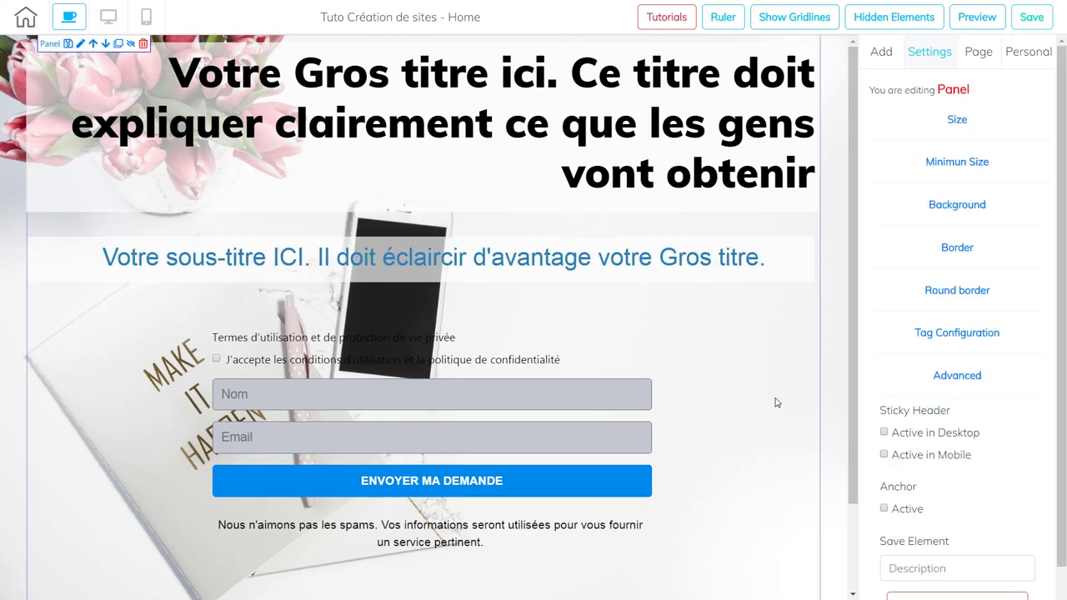
Set the whole subtitle's text color to the custom dark blue #0033cc.
{"action": "left_click", "coordinate": [763, 266]}
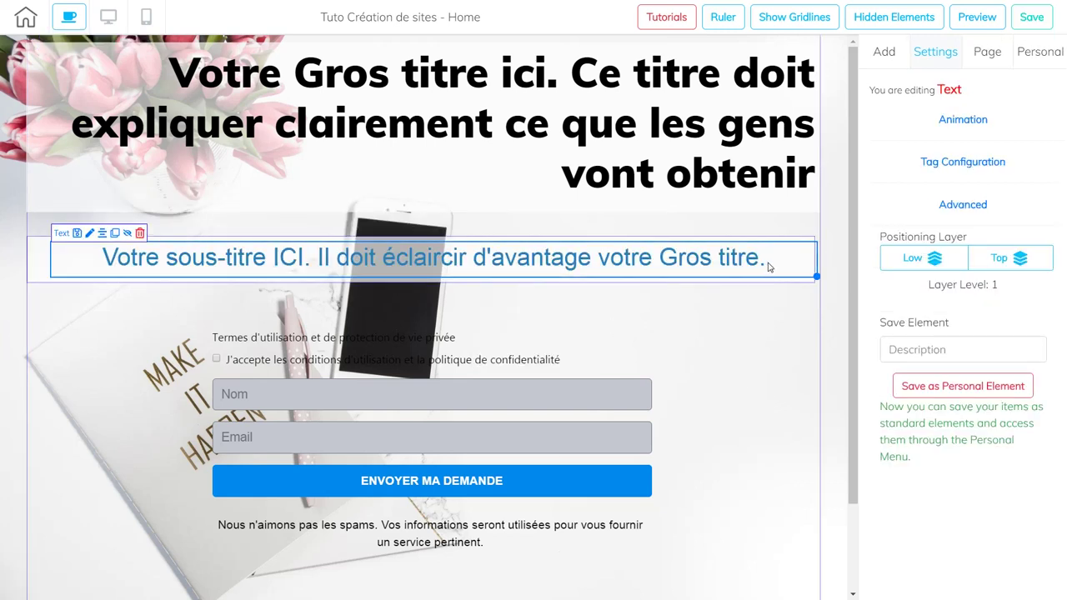
{"action": "left_click", "coordinate": [768, 267]}
{"action": "left_click_drag", "start_coordinate": [767, 265], "coordinate": [92, 265]}
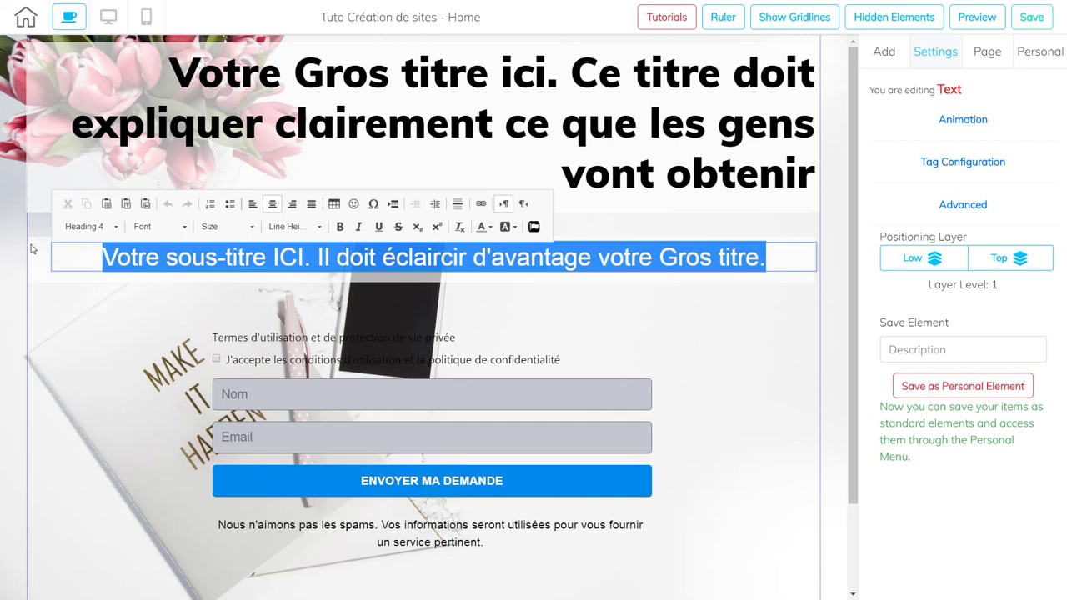
{"action": "left_click", "coordinate": [490, 227]}
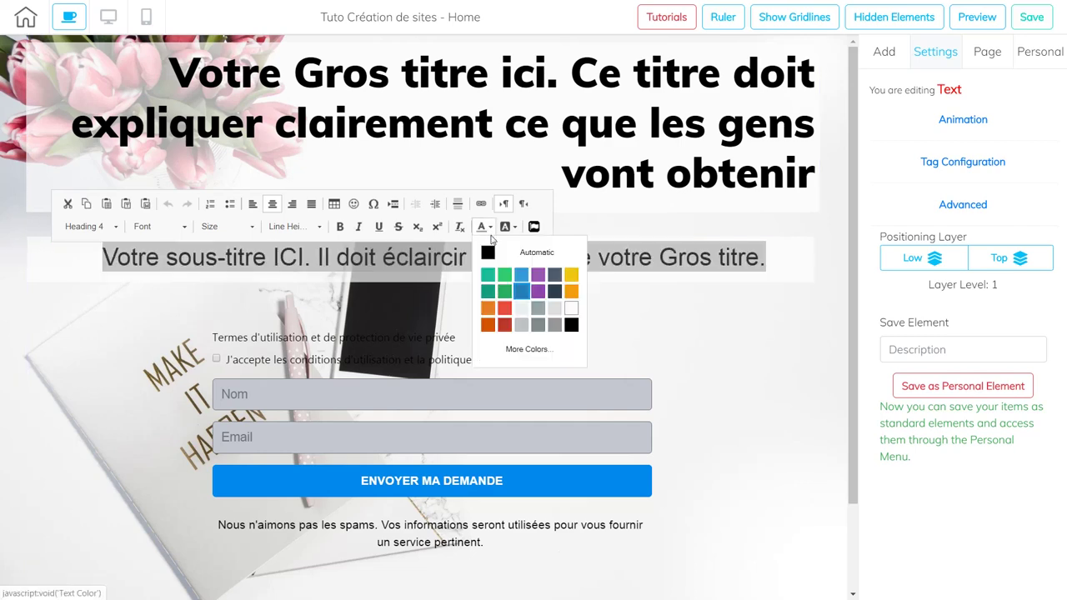
{"action": "left_click", "coordinate": [529, 350]}
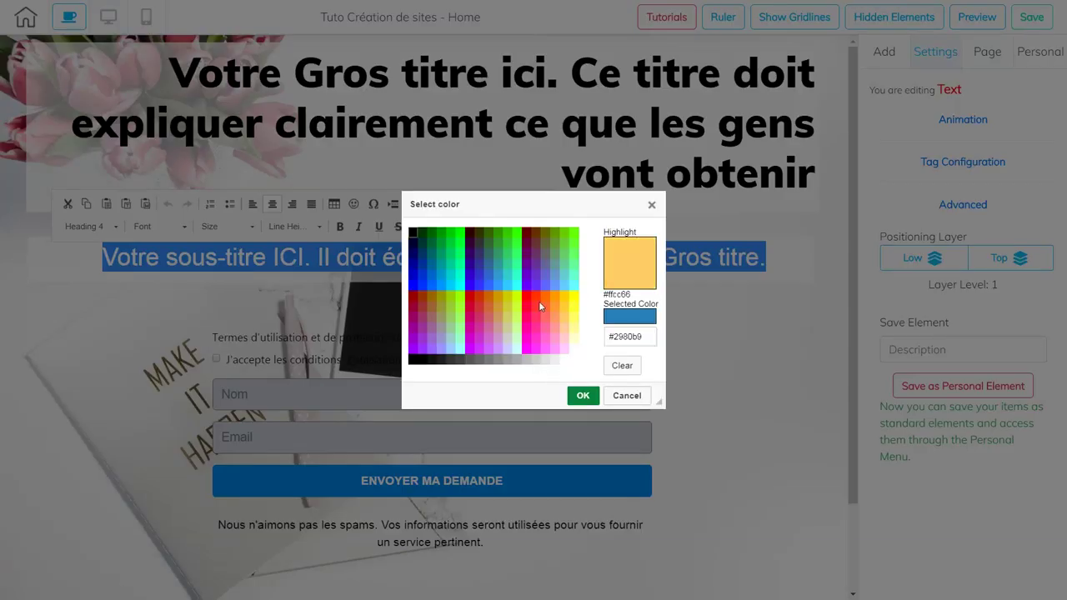
{"action": "left_click", "coordinate": [422, 275]}
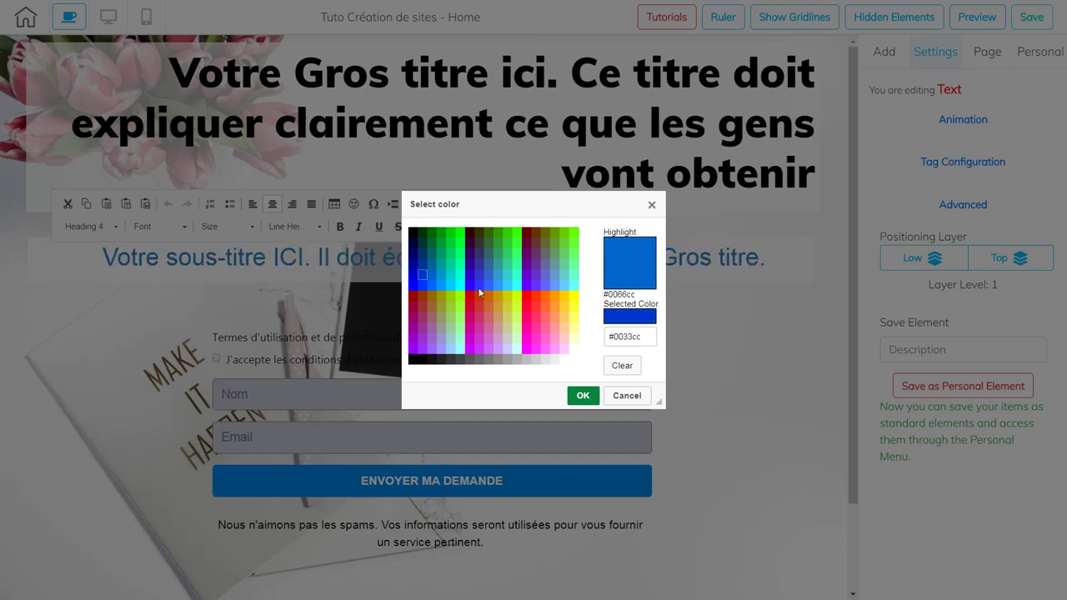
{"action": "left_click", "coordinate": [582, 395]}
{"action": "left_click", "coordinate": [759, 385]}
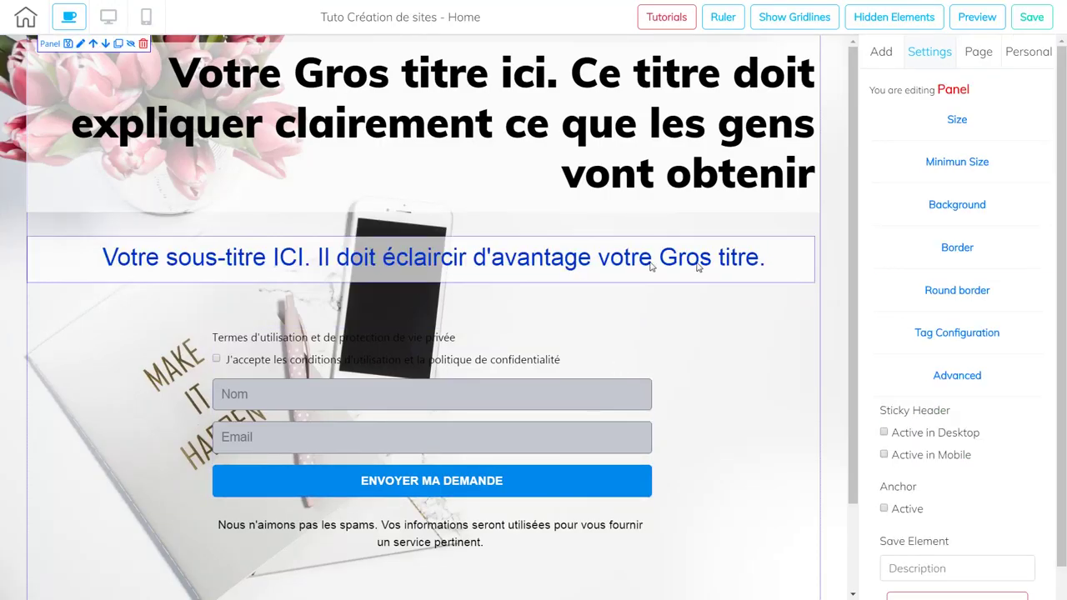
Increase the opacity of the white background of the box behind the subtitle to 0.93.
{"action": "left_click", "coordinate": [796, 278]}
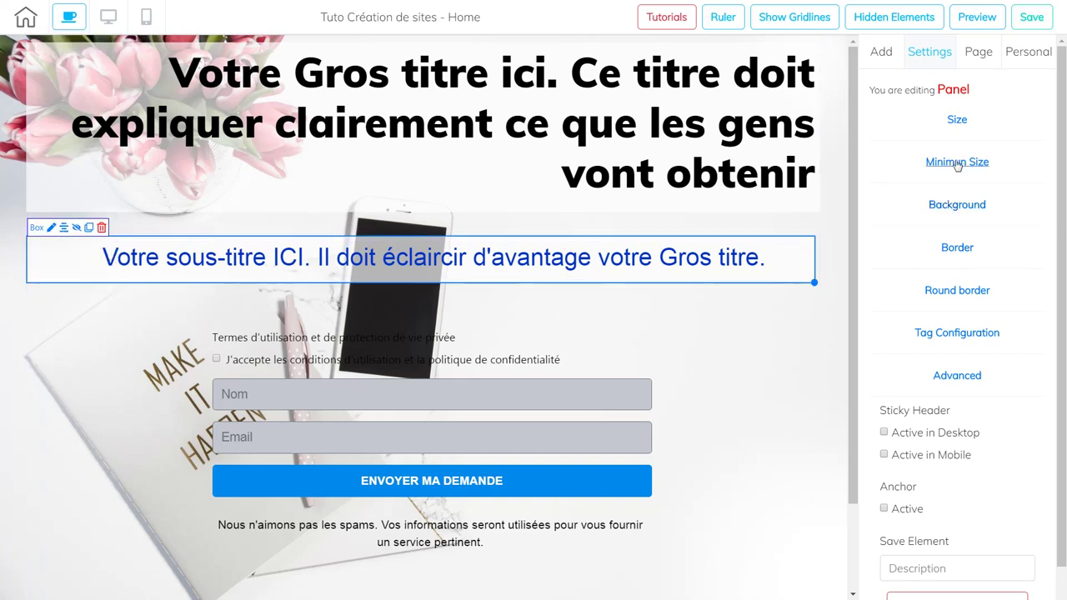
{"action": "left_click", "coordinate": [959, 205]}
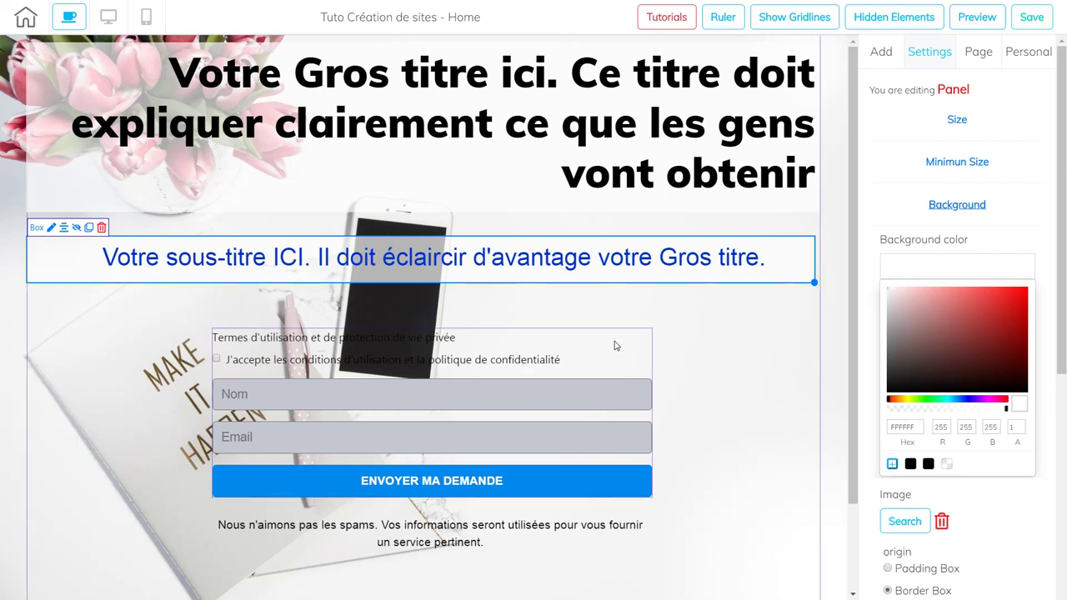
{"action": "left_click", "coordinate": [46, 263]}
{"action": "left_click", "coordinate": [40, 264]}
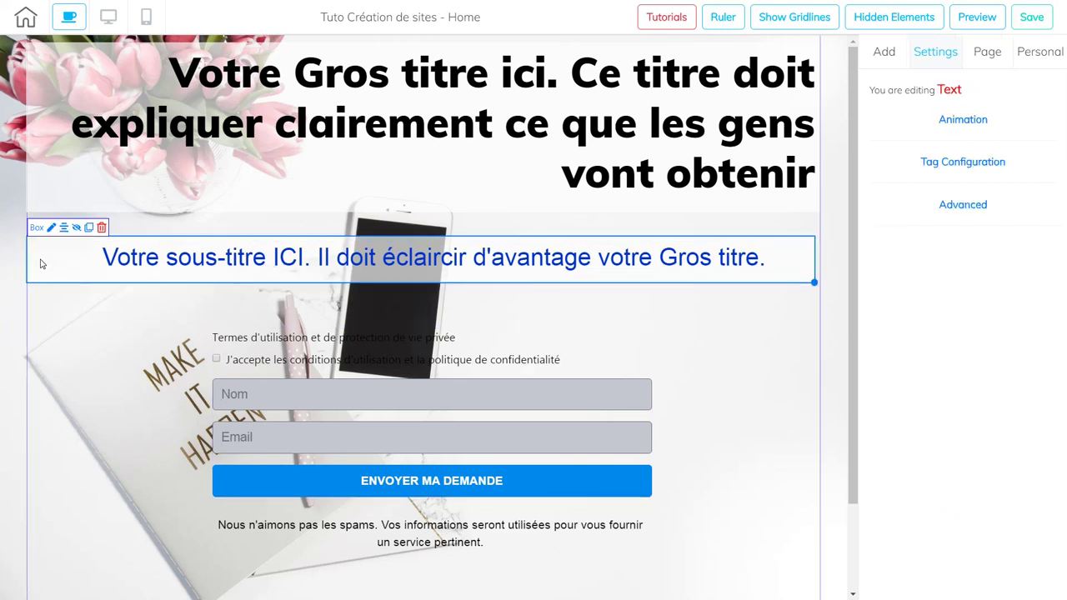
{"action": "left_click", "coordinate": [52, 229]}
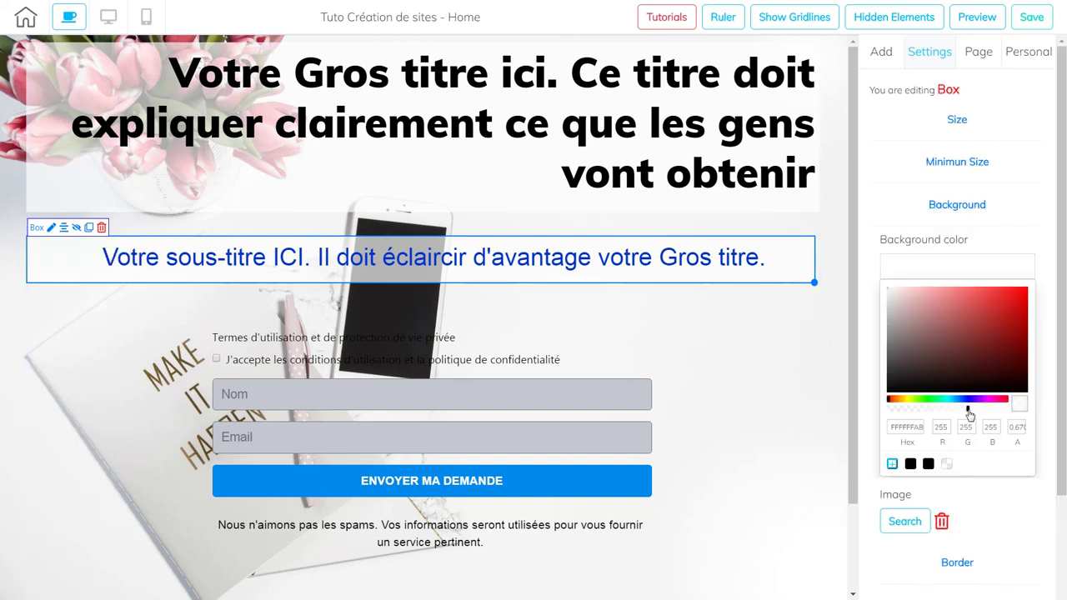
{"action": "left_click_drag", "start_coordinate": [973, 412], "coordinate": [997, 414]}
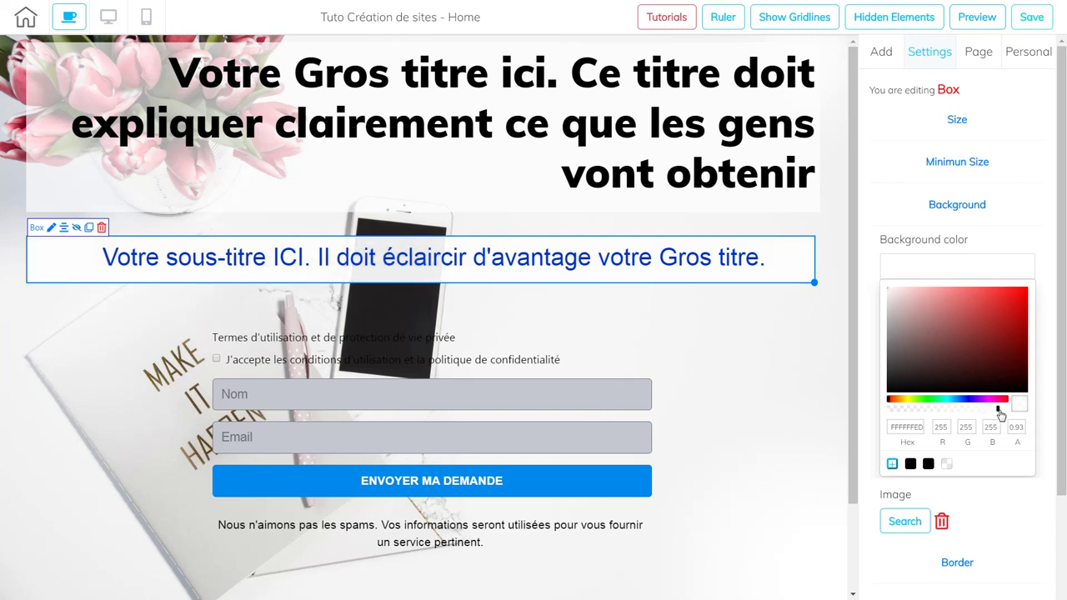
{"action": "left_click", "coordinate": [741, 346]}
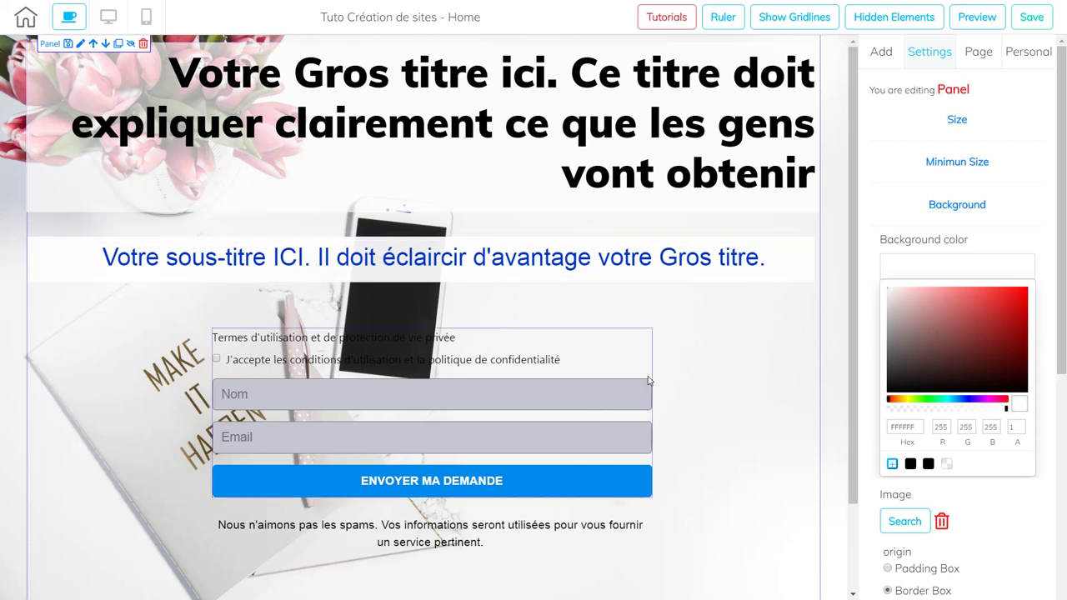
Widen the subtitle's box to the full content width and center the subtitle text within it.
{"action": "left_click", "coordinate": [798, 279]}
{"action": "left_click_drag", "start_coordinate": [794, 269], "coordinate": [823, 287]}
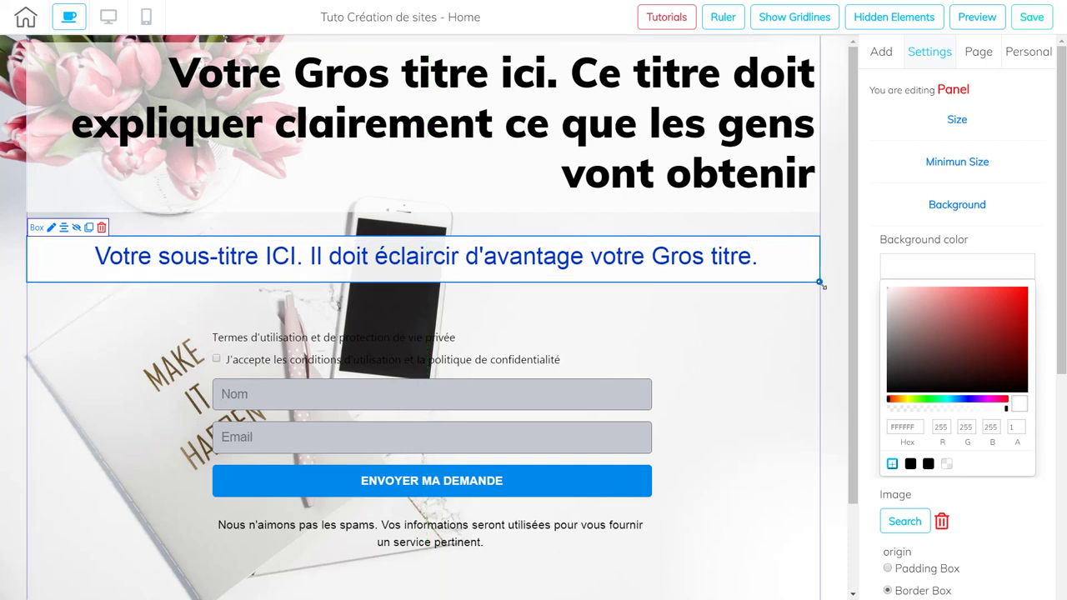
{"action": "left_click", "coordinate": [567, 256]}
{"action": "left_click", "coordinate": [97, 236]}
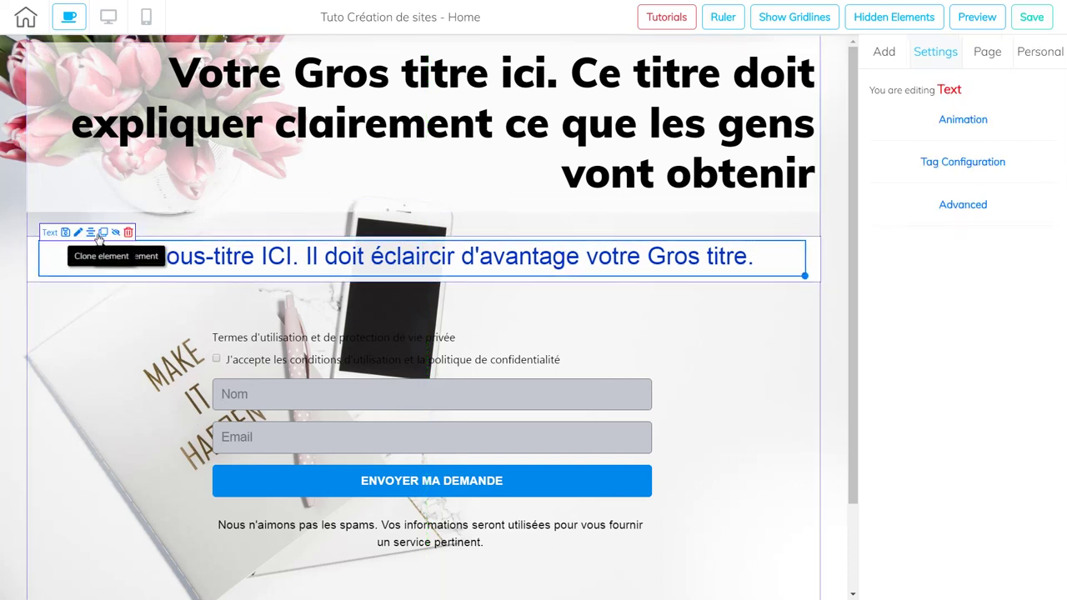
{"action": "left_click", "coordinate": [415, 236]}
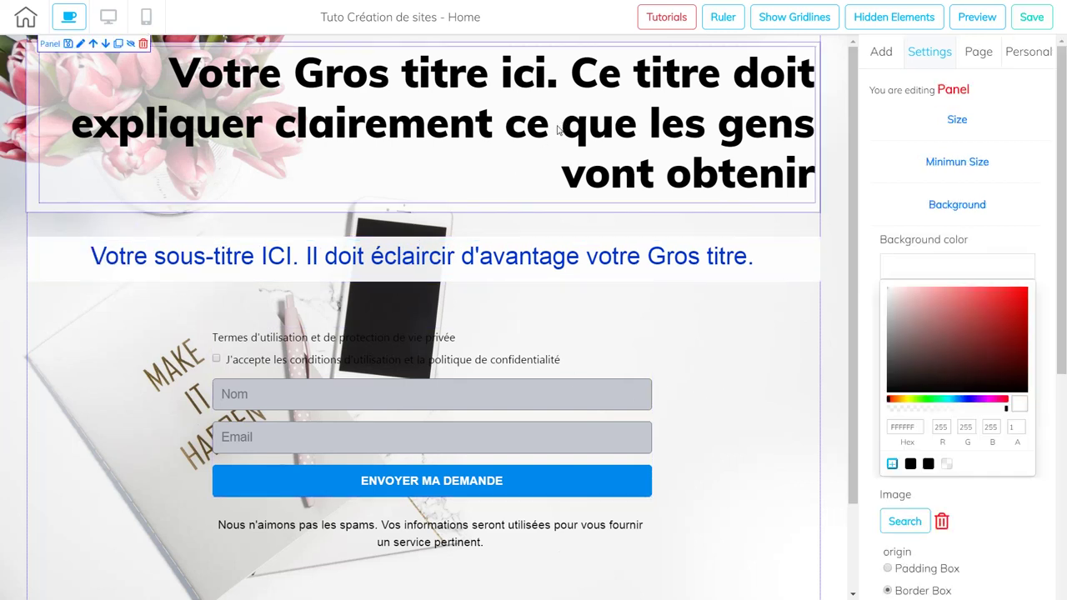
Change the whole headline's text color to red.
{"action": "left_click", "coordinate": [346, 125]}
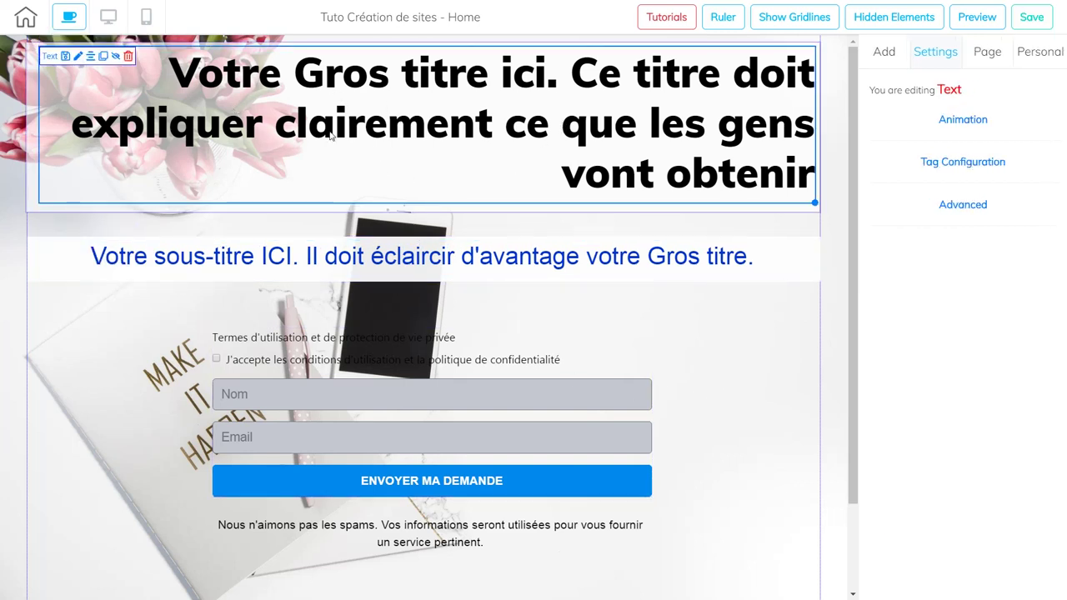
{"action": "left_click", "coordinate": [185, 77]}
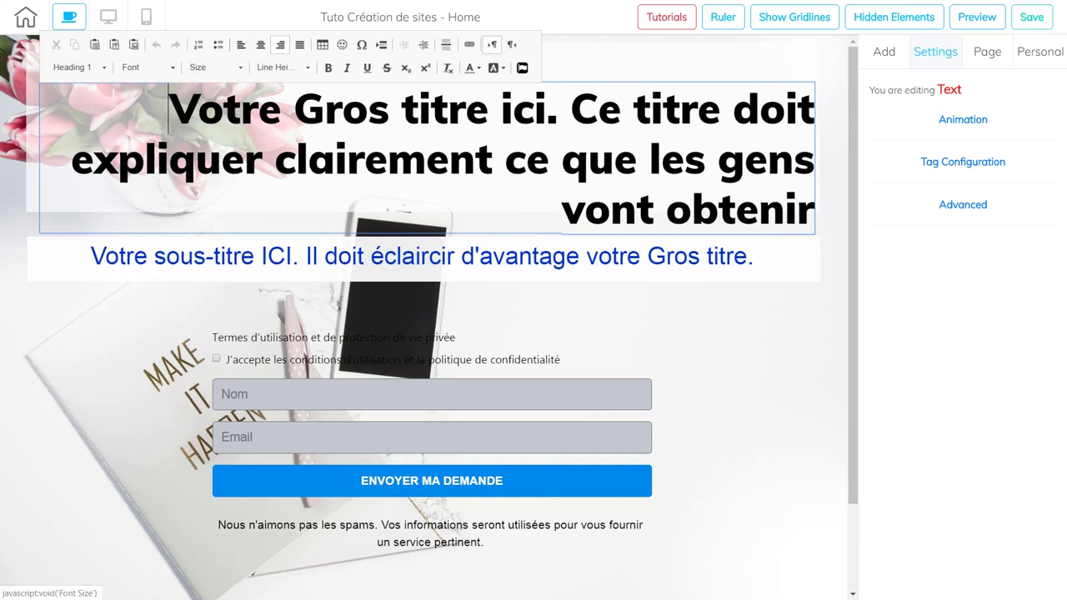
{"action": "left_click_drag", "start_coordinate": [169, 109], "coordinate": [821, 215]}
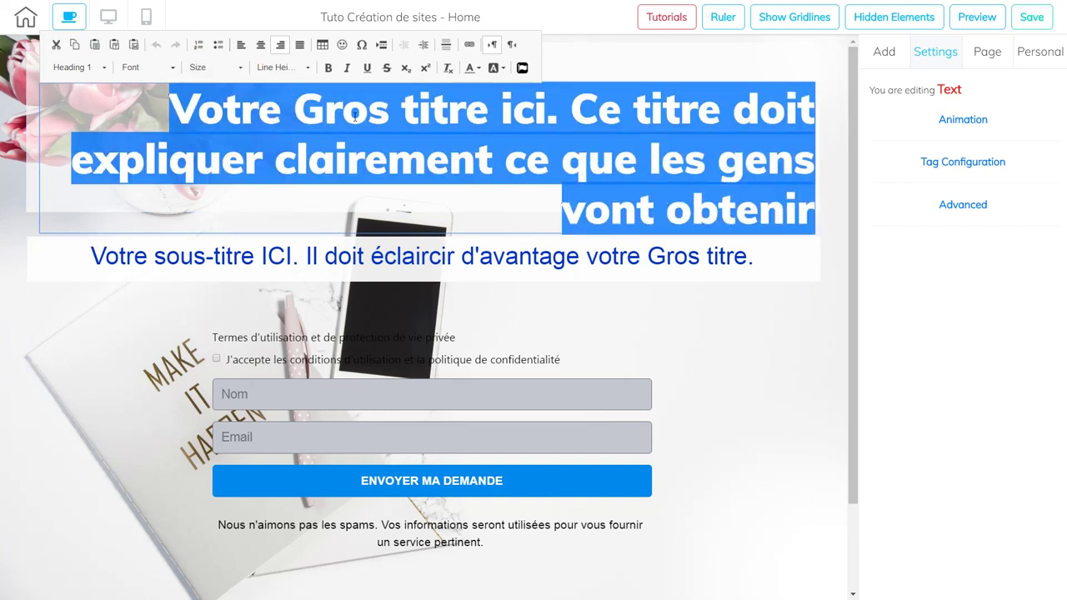
{"action": "left_click", "coordinate": [480, 72]}
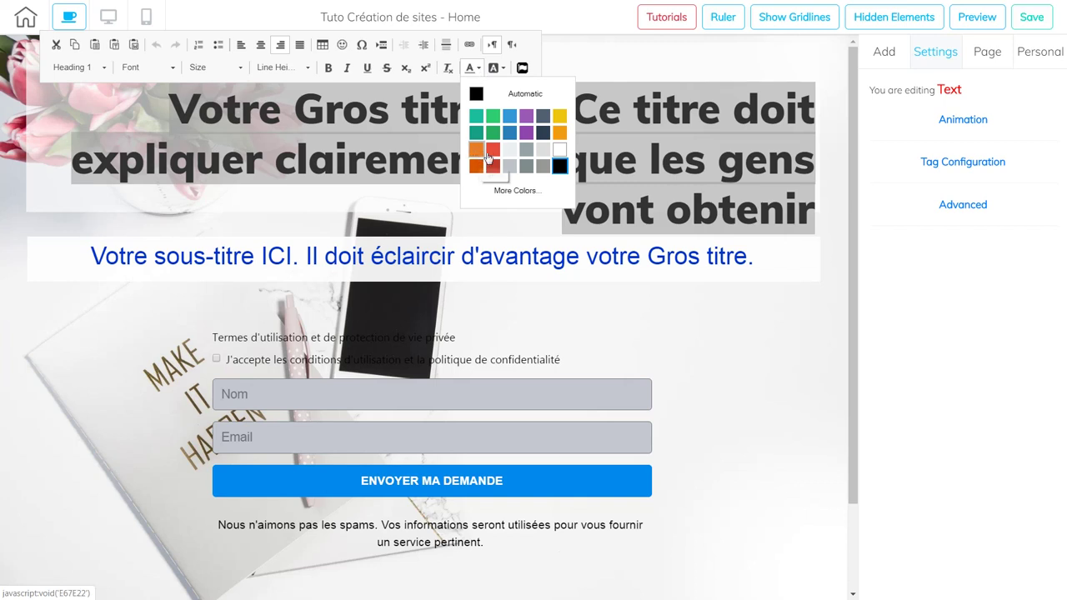
{"action": "left_click", "coordinate": [559, 166]}
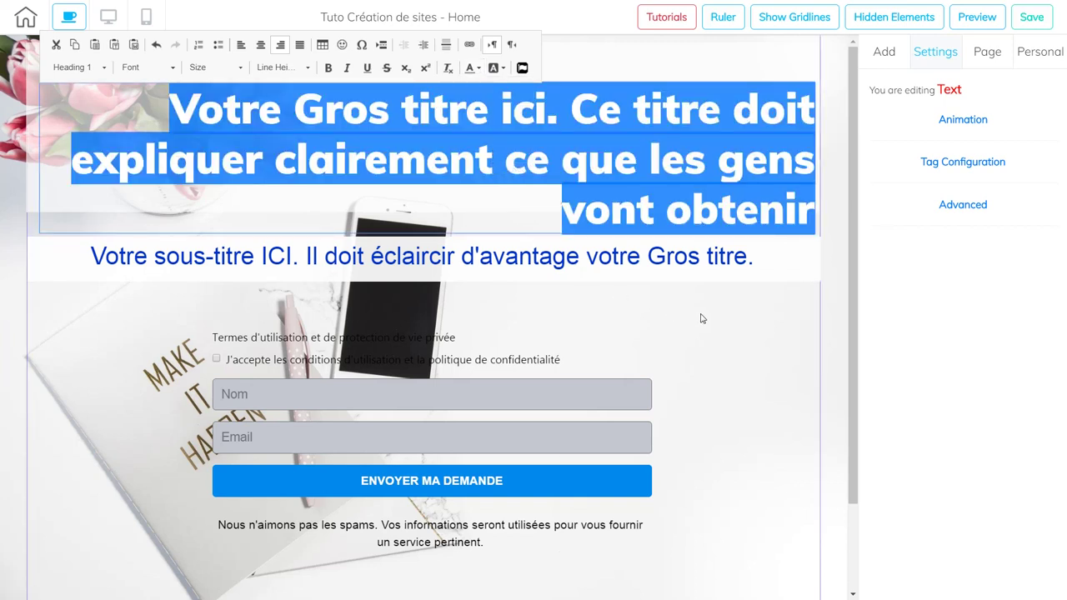
{"action": "left_click", "coordinate": [754, 397]}
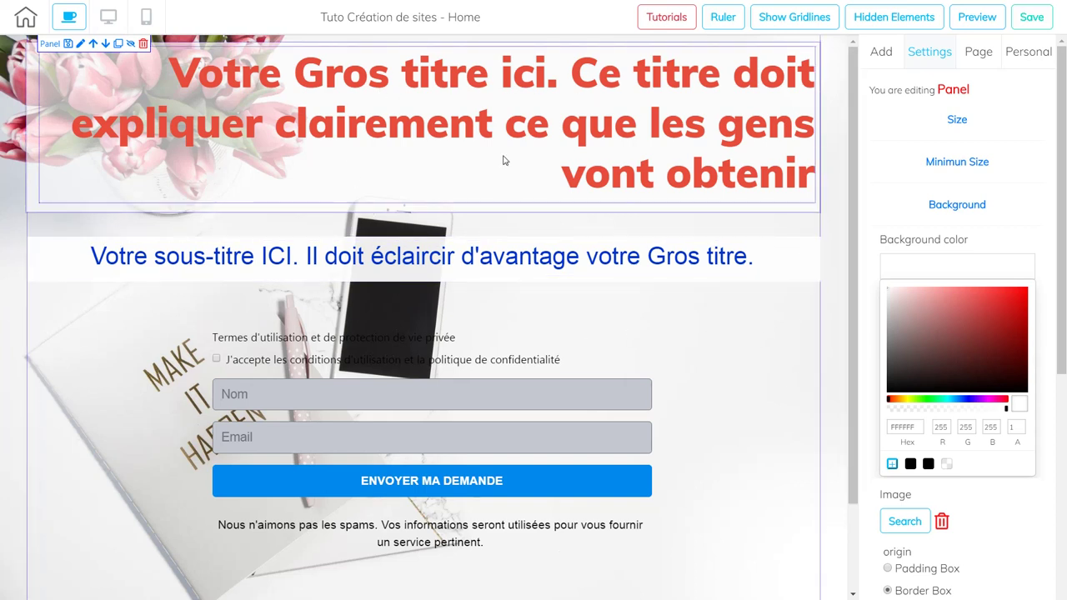
{"action": "scroll", "coordinate": [1061, 296], "scroll_direction": "down", "scroll_amount": 2}
{"action": "scroll", "coordinate": [1062, 296], "scroll_direction": "up", "scroll_amount": 2}
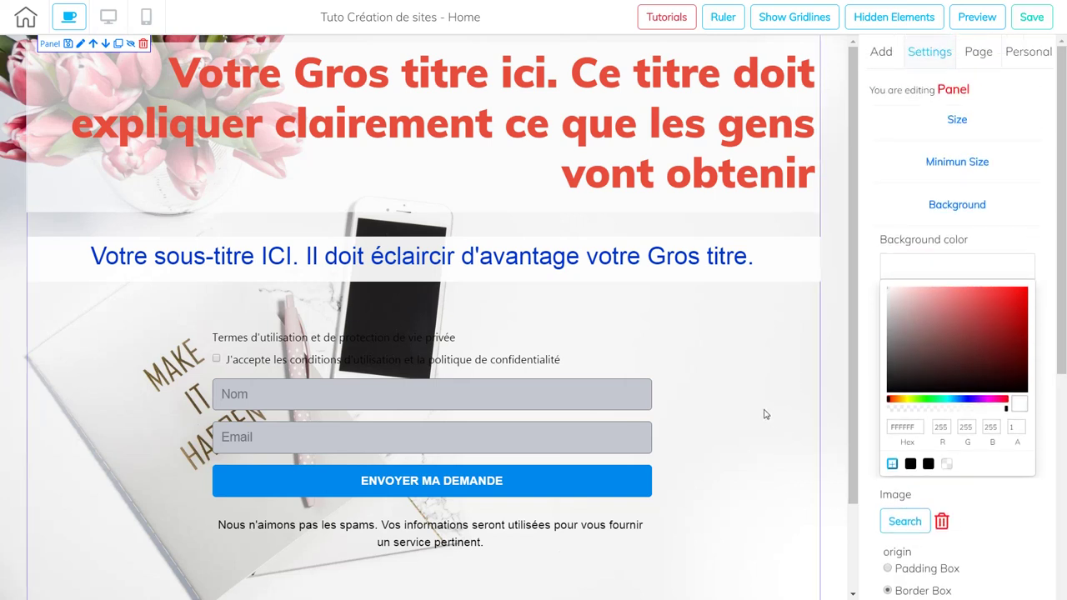
Examine the opt-in form's field style and background settings.
{"action": "scroll", "coordinate": [849, 305], "scroll_direction": "down", "scroll_amount": 2}
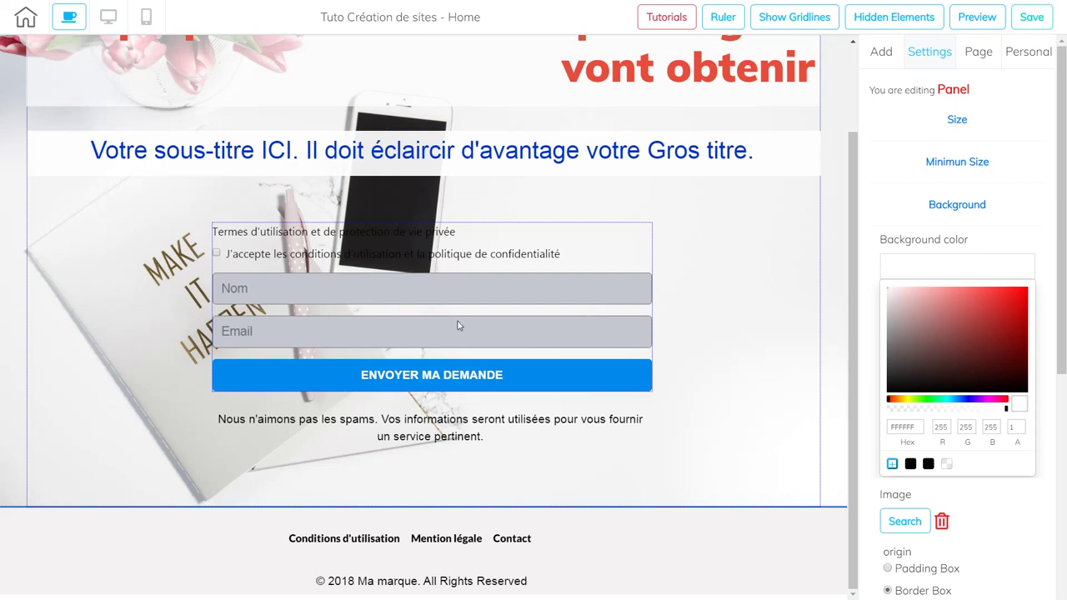
{"action": "left_click", "coordinate": [536, 315]}
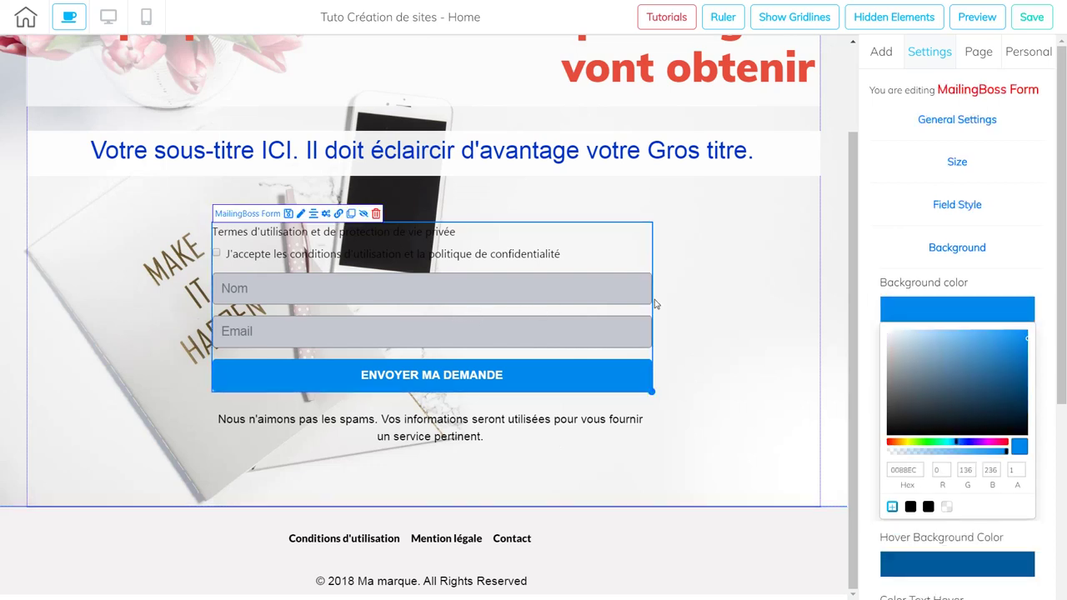
{"action": "left_click", "coordinate": [691, 302]}
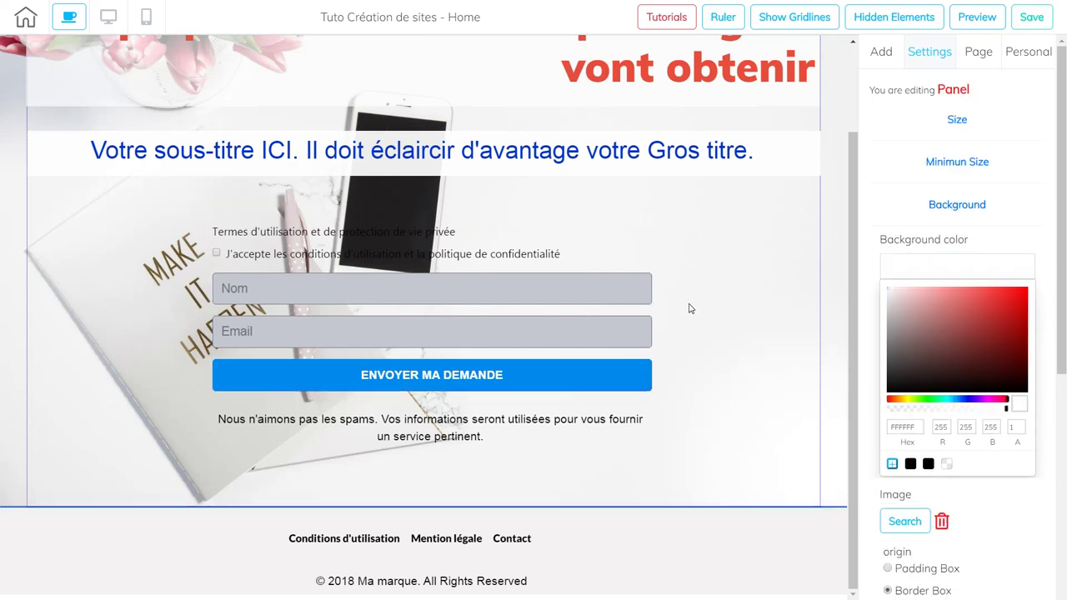
{"action": "left_click", "coordinate": [514, 327]}
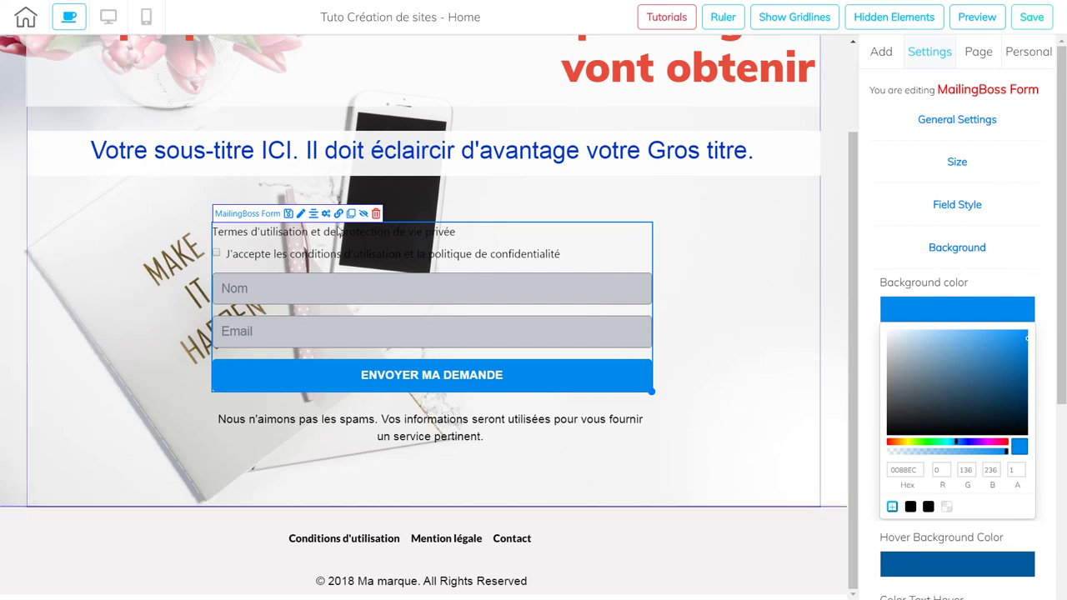
{"action": "left_click", "coordinate": [939, 309]}
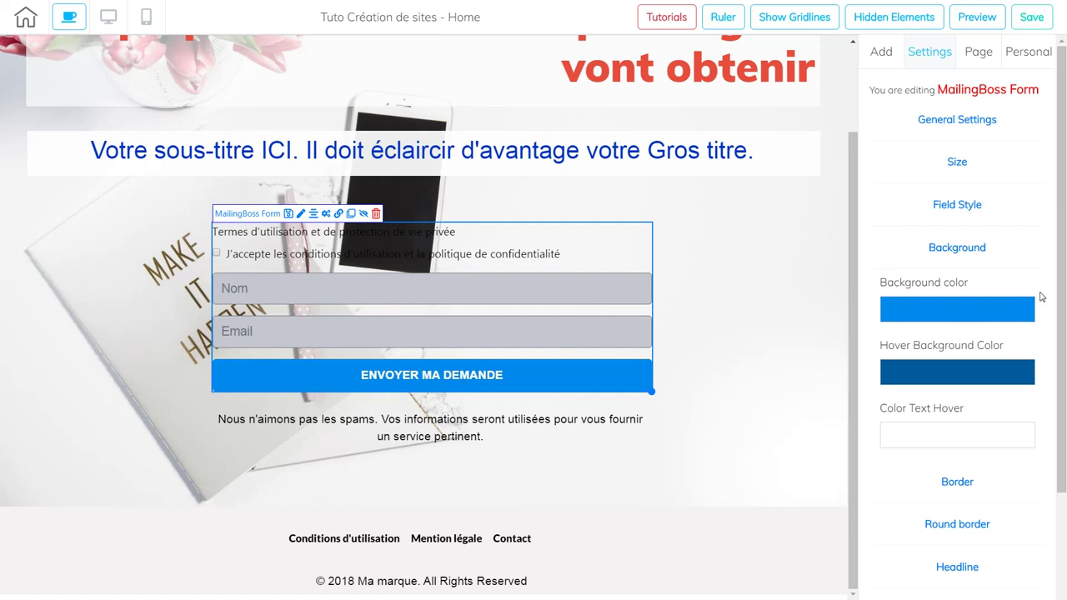
{"action": "left_click", "coordinate": [954, 210]}
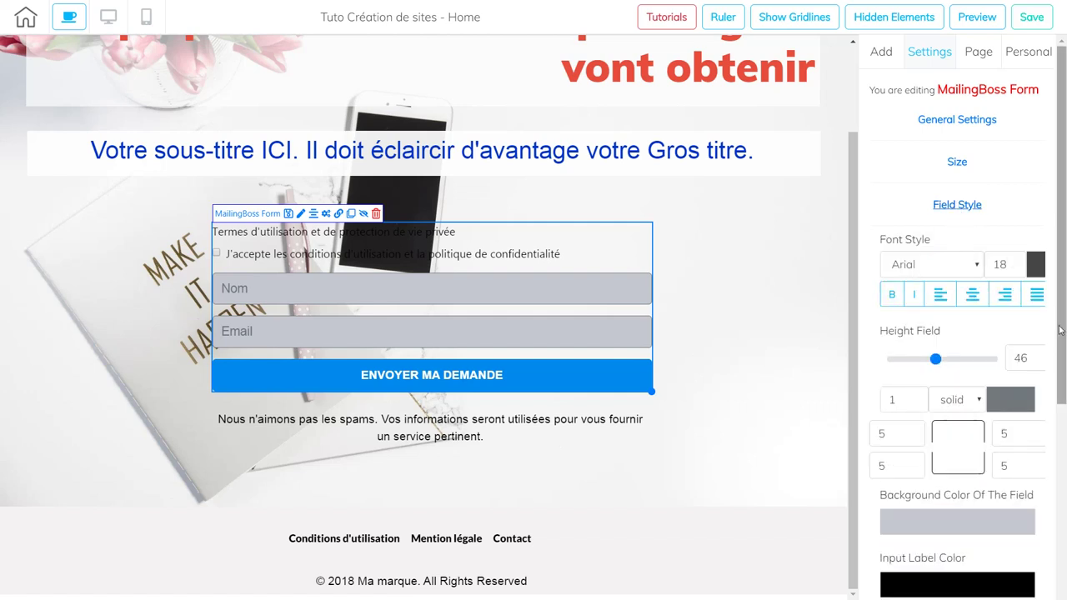
{"action": "left_click_drag", "start_coordinate": [1062, 314], "coordinate": [1054, 548]}
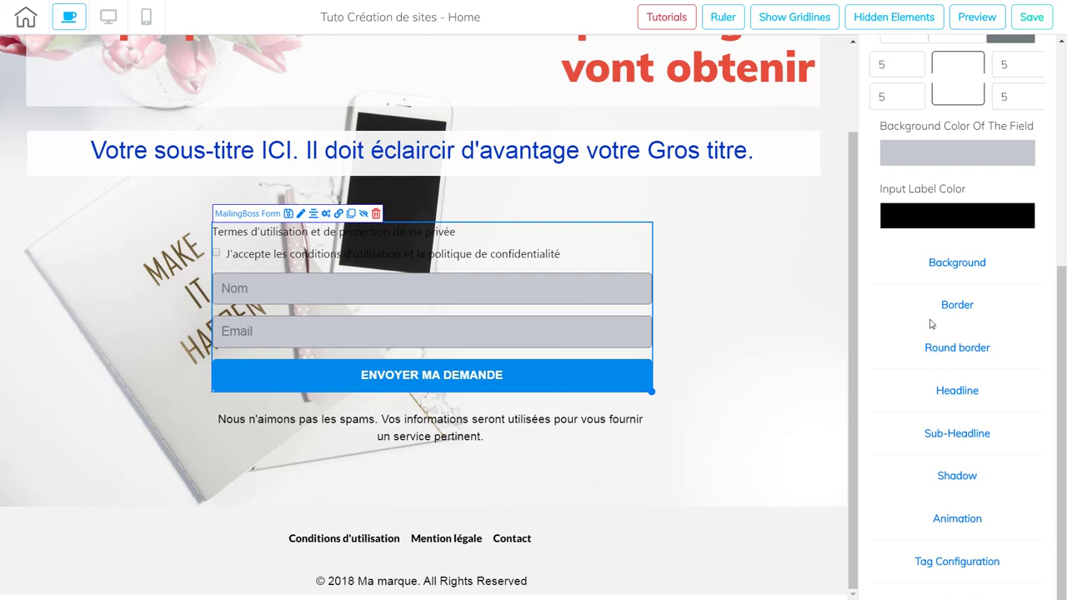
{"action": "left_click", "coordinate": [942, 265]}
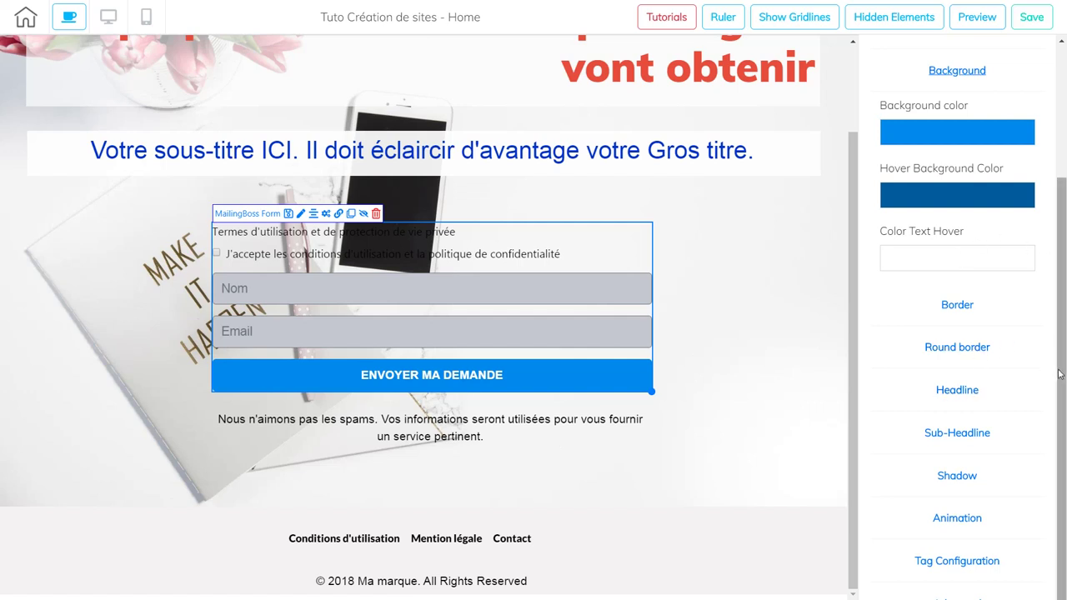
{"action": "left_click_drag", "start_coordinate": [1059, 371], "coordinate": [1059, 247]}
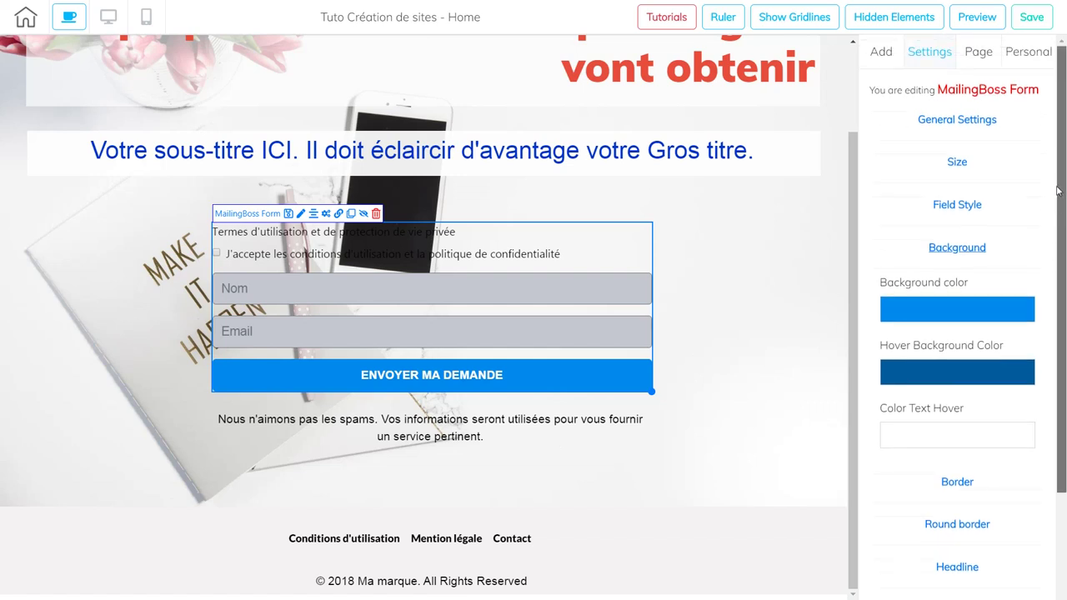
{"action": "left_click", "coordinate": [966, 205]}
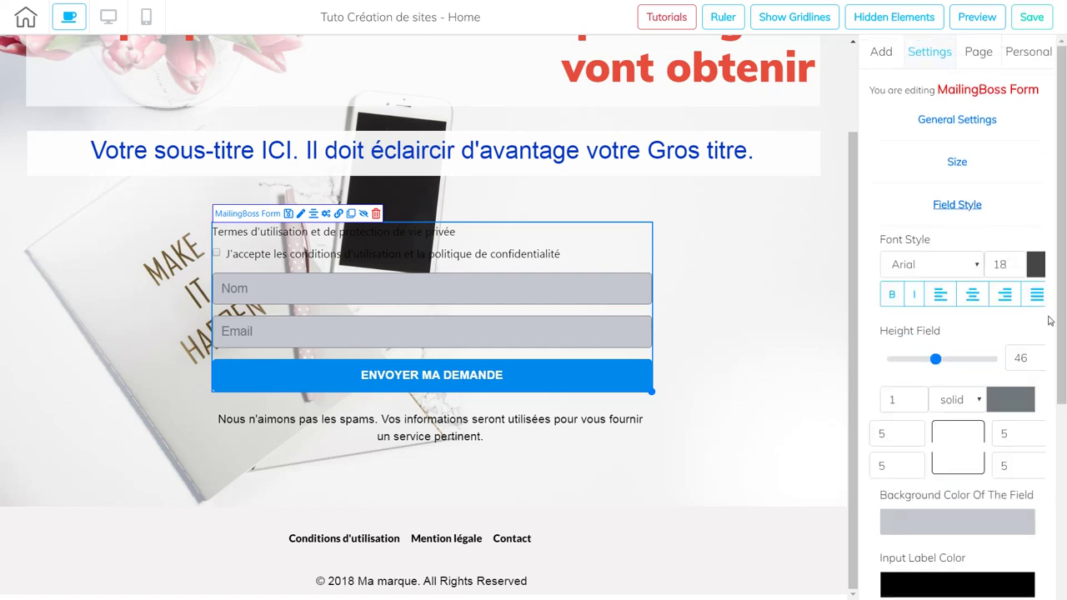
{"action": "left_click_drag", "start_coordinate": [1062, 325], "coordinate": [1036, 439]}
{"action": "left_click", "coordinate": [753, 320]}
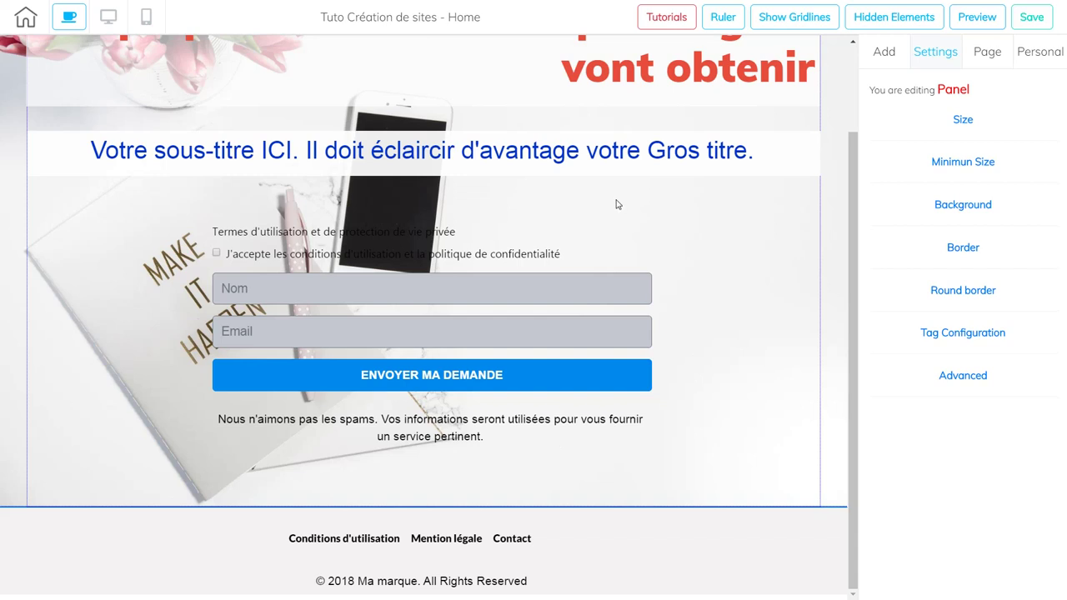
Clone the subtitle's white box and enlarge the copy to cover the opt-in form and the anti-spam note.
{"action": "left_click", "coordinate": [812, 174]}
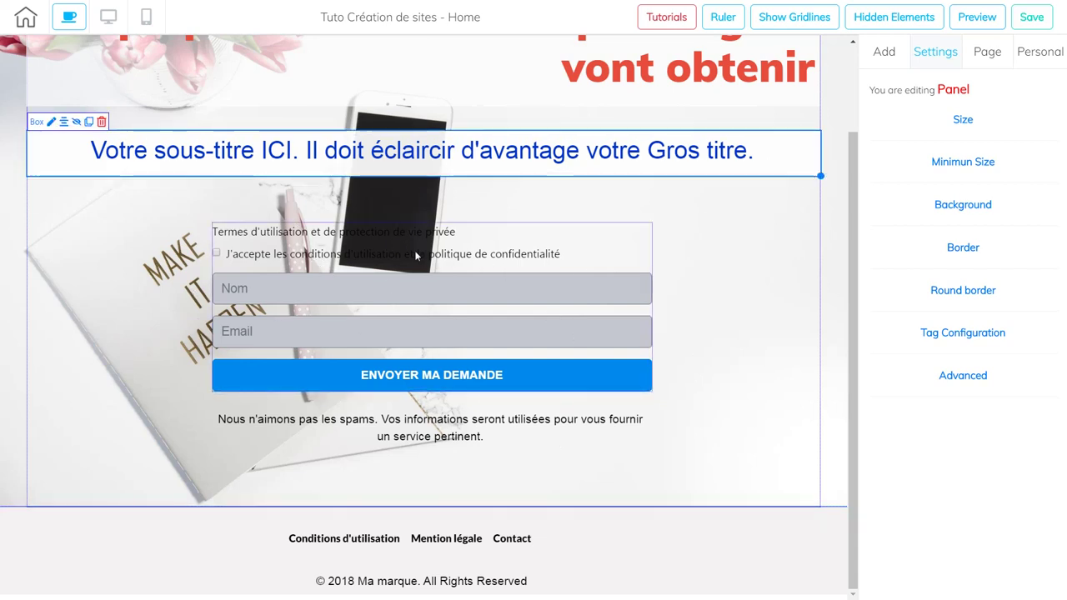
{"action": "left_click", "coordinate": [90, 122]}
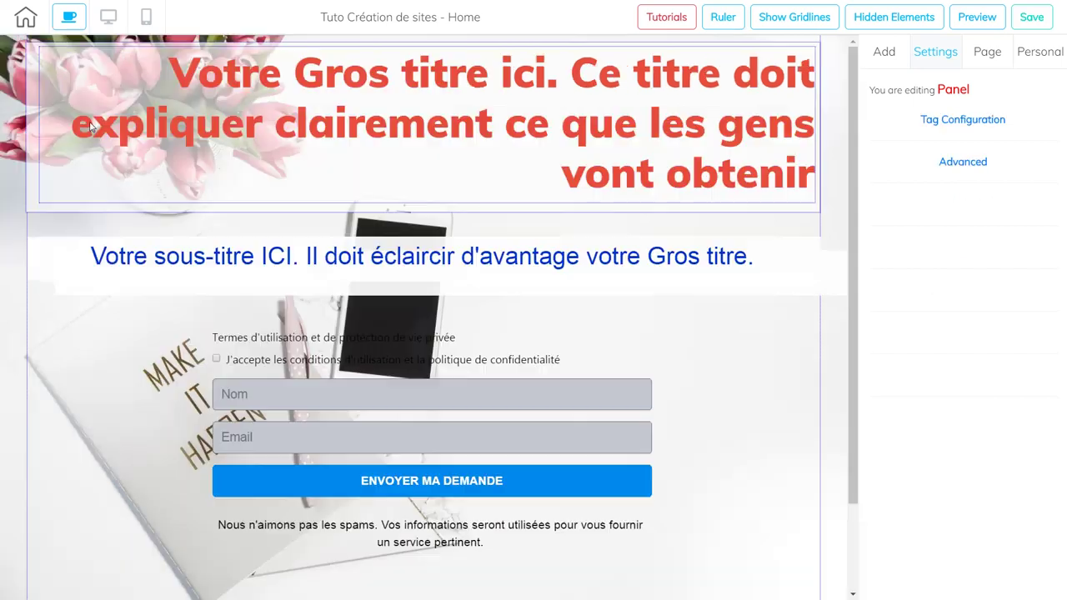
{"action": "left_click_drag", "start_coordinate": [829, 286], "coordinate": [755, 561]}
{"action": "mouse_move", "coordinate": [501, 344]}
{"action": "left_click_drag", "start_coordinate": [696, 398], "coordinate": [726, 394]}
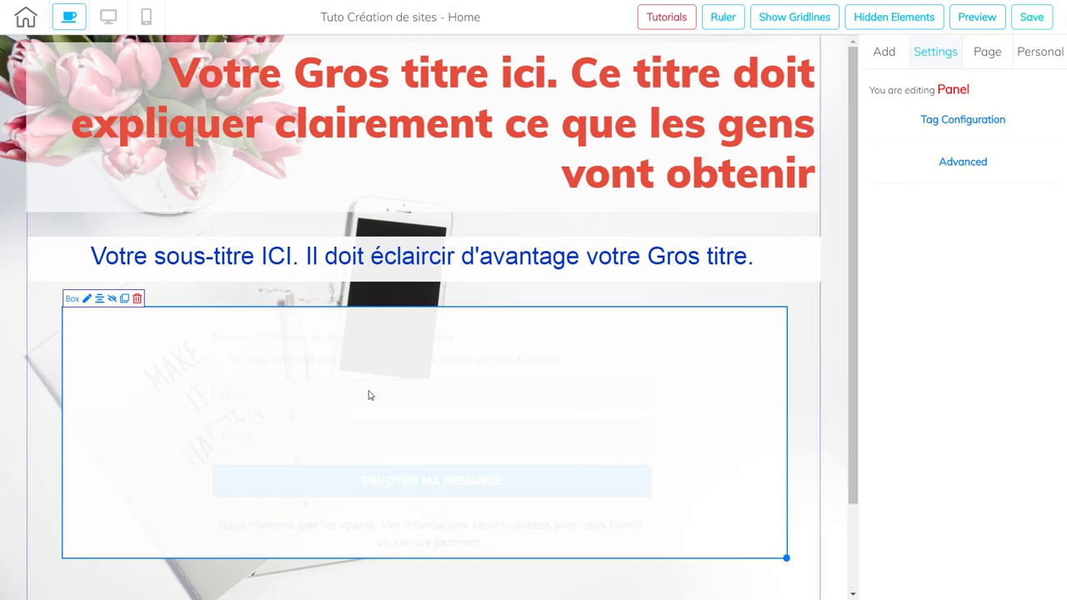
Move the cloned box aside and raise the opt-in form's positioning layer so it sits on top of the box.
{"action": "left_click_drag", "start_coordinate": [732, 500], "coordinate": [604, 471]}
{"action": "left_click_drag", "start_coordinate": [565, 381], "coordinate": [584, 365]}
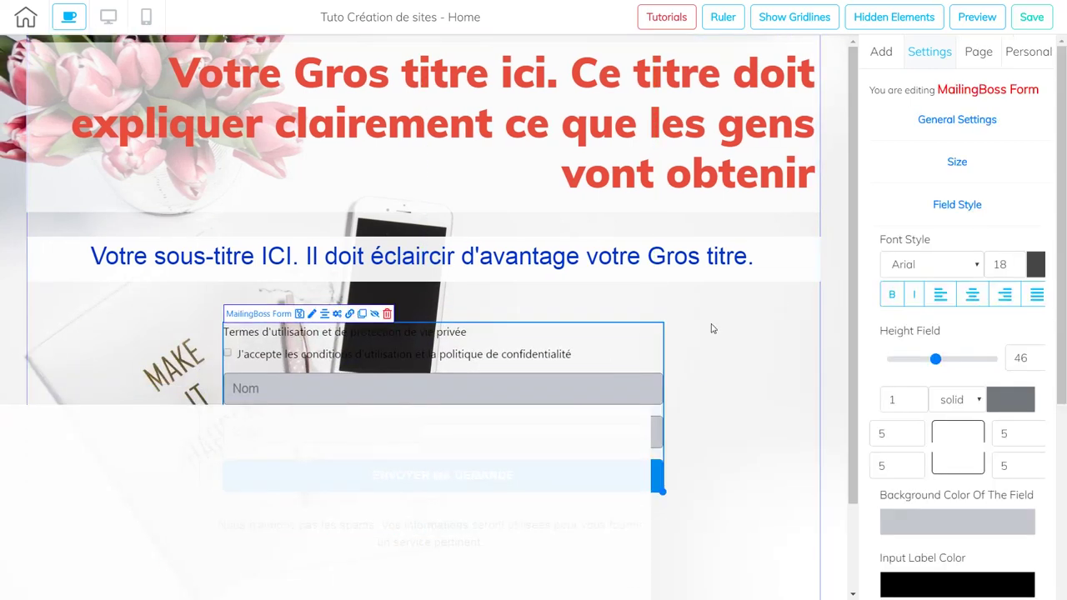
{"action": "left_click", "coordinate": [953, 208]}
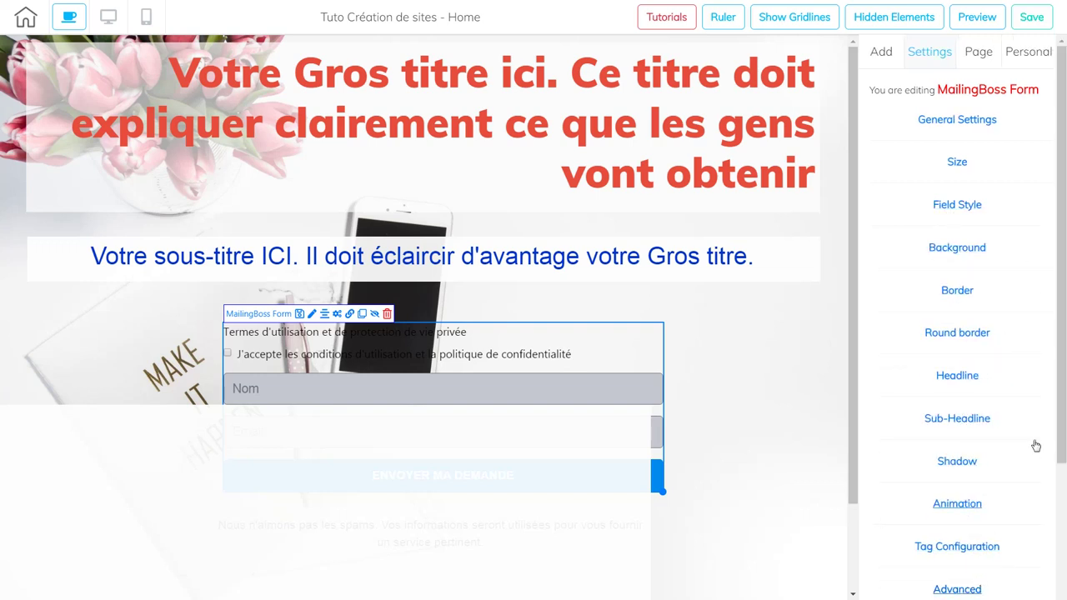
{"action": "left_click_drag", "start_coordinate": [1063, 443], "coordinate": [1062, 594]}
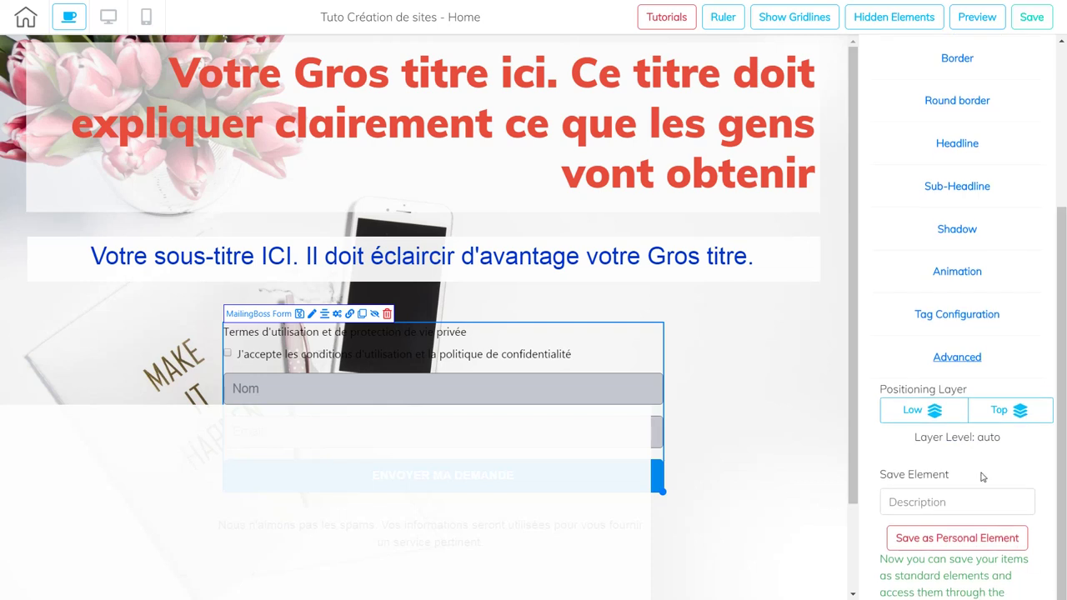
{"action": "left_click", "coordinate": [1001, 417]}
{"action": "left_click", "coordinate": [738, 421]}
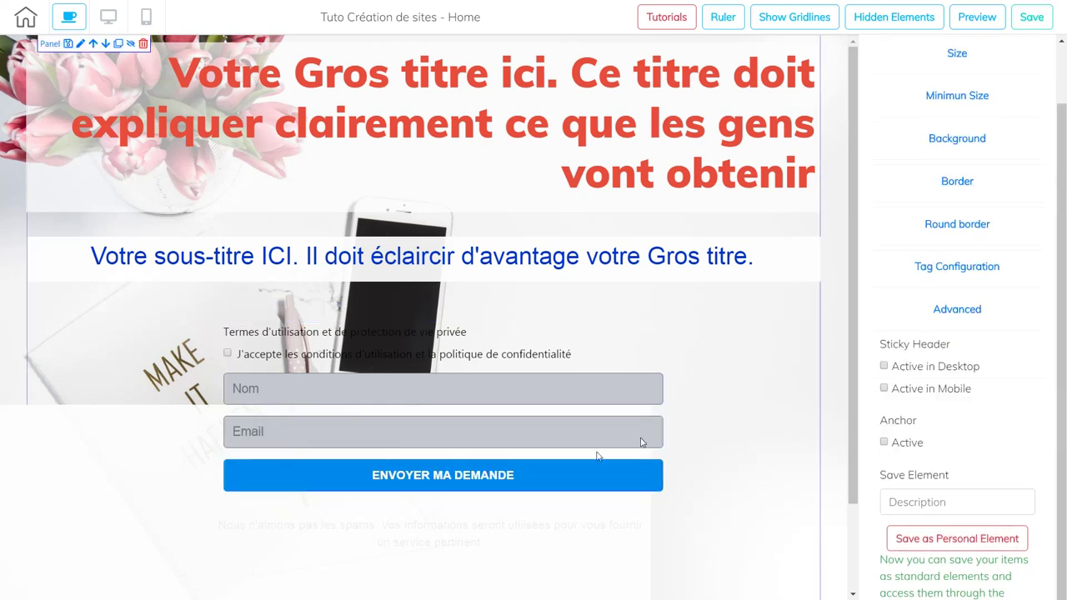
Move the cloned white box behind the opt-in form and enlarge it to surround the form and the anti-spam note.
{"action": "left_click_drag", "start_coordinate": [471, 465], "coordinate": [705, 362]}
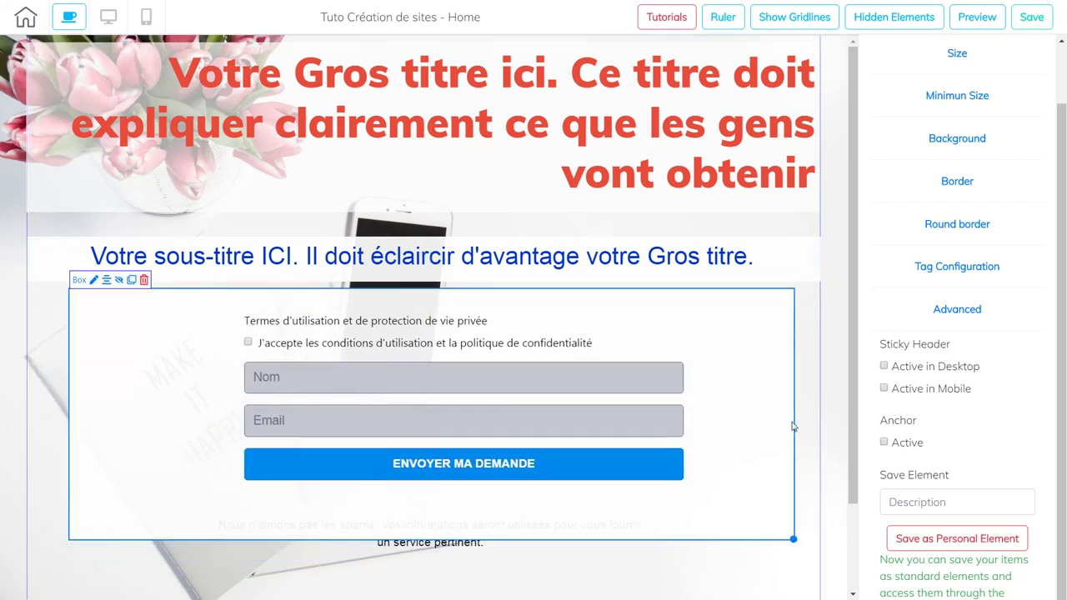
{"action": "mouse_move", "coordinate": [794, 540]}
{"action": "left_mouse_down"}
{"action": "mouse_move", "coordinate": [728, 559]}
{"action": "mouse_move", "coordinate": [731, 574]}
{"action": "mouse_move", "coordinate": [805, 539]}
{"action": "left_mouse_up"}
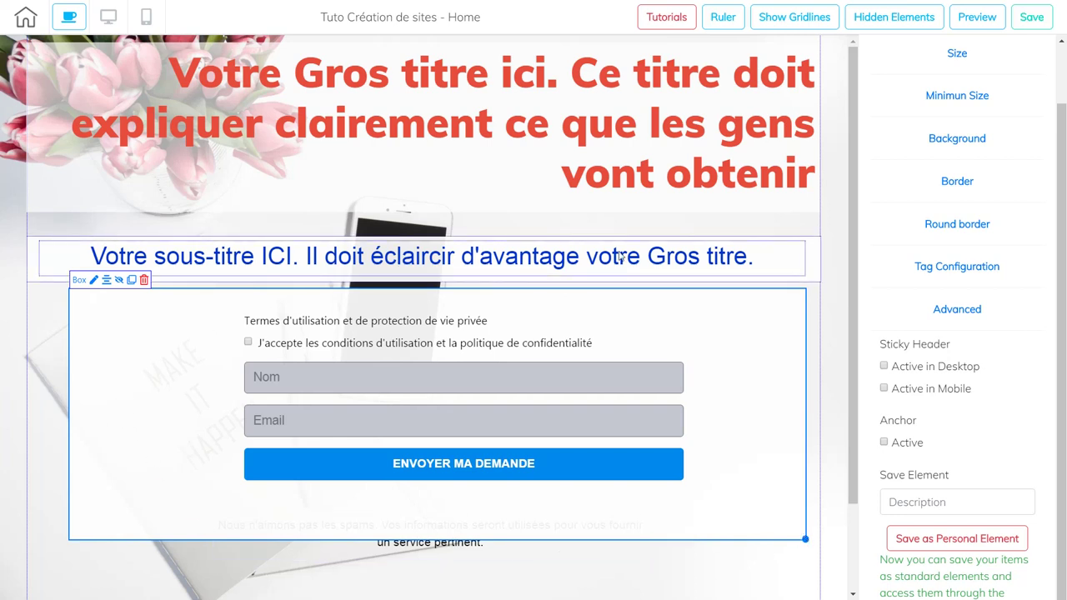
{"action": "left_click_drag", "start_coordinate": [756, 376], "coordinate": [733, 357]}
{"action": "left_click_drag", "start_coordinate": [784, 519], "coordinate": [795, 586]}
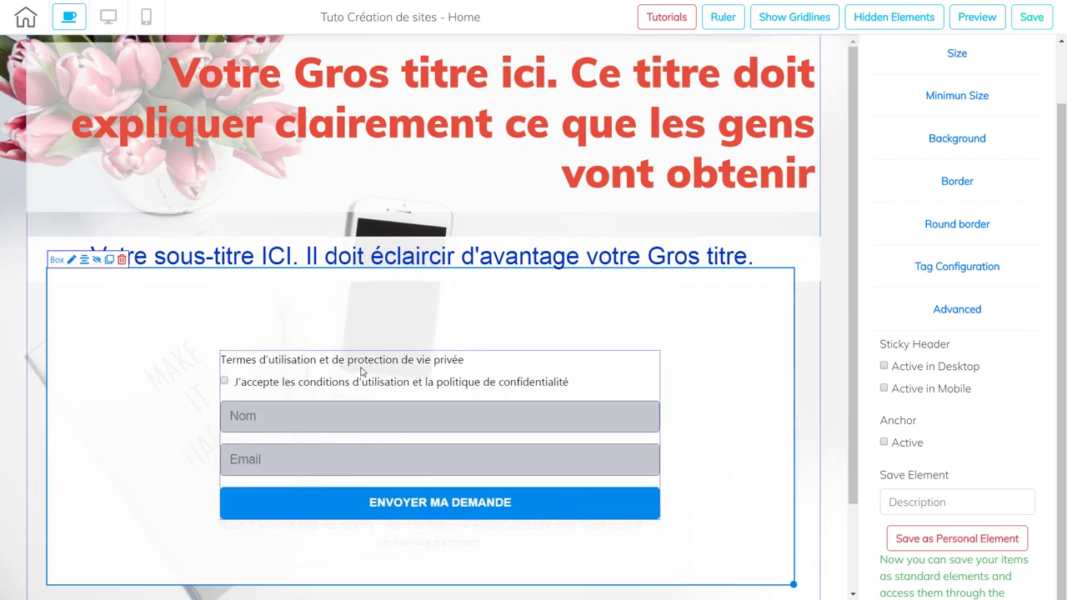
Center the opt-in form inside the large white box and move the subtitle down into the box above the form.
{"action": "left_click", "coordinate": [275, 355]}
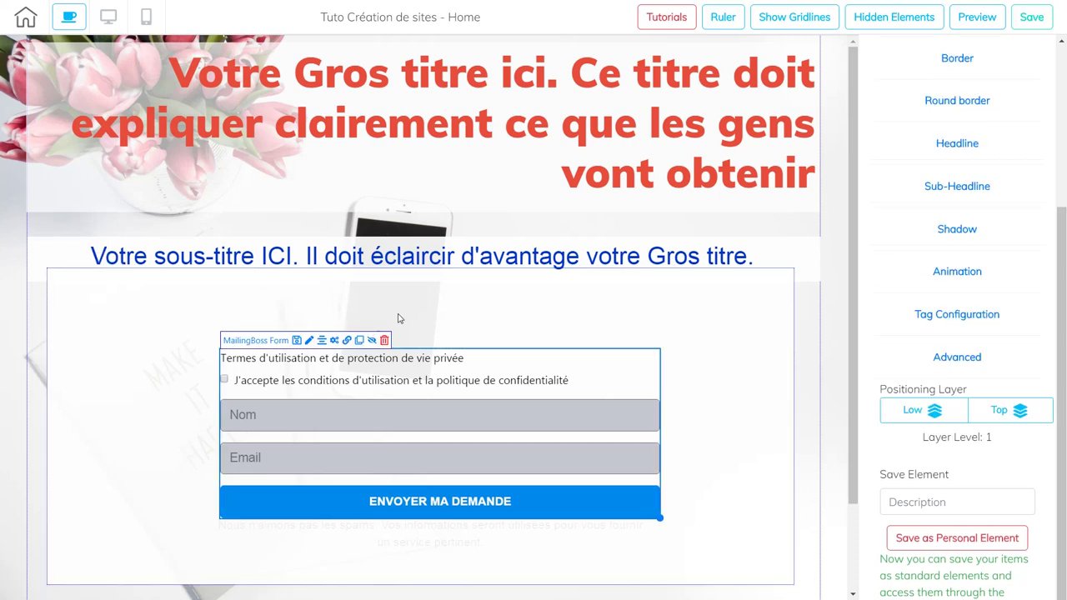
{"action": "left_click", "coordinate": [322, 340]}
{"action": "left_click_drag", "start_coordinate": [678, 258], "coordinate": [677, 307]}
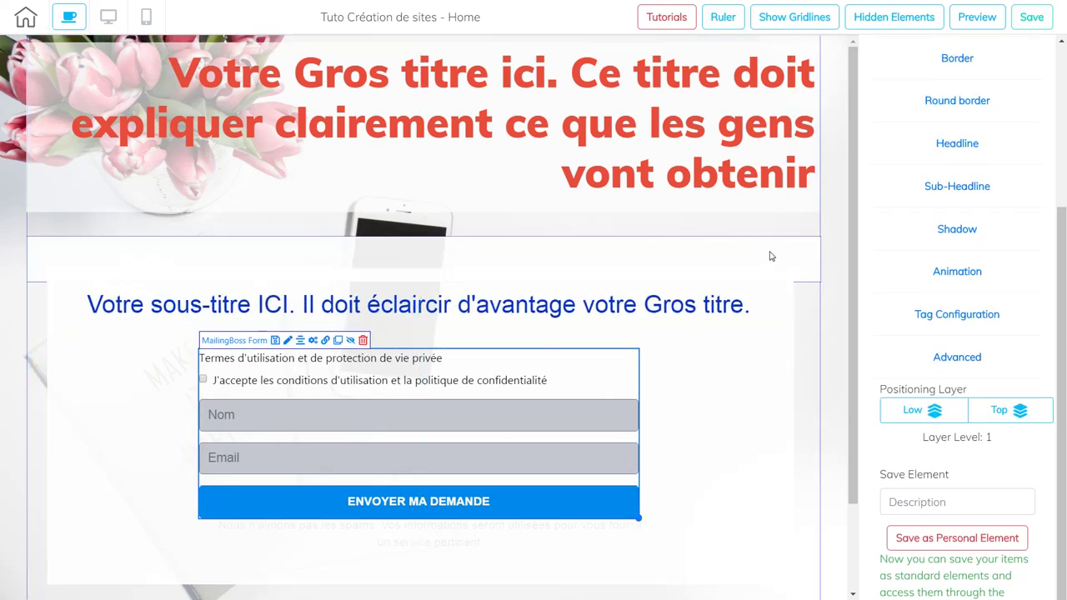
Delete the subtitle's original, now empty box and move the large white box up beneath the headline.
{"action": "left_click", "coordinate": [583, 307]}
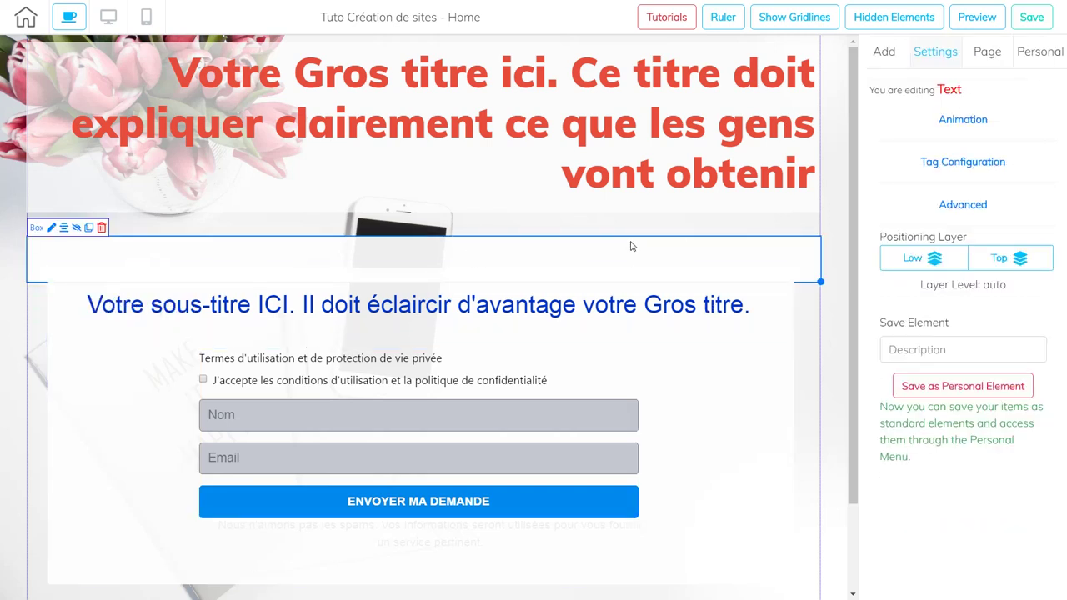
{"action": "left_click", "coordinate": [101, 228]}
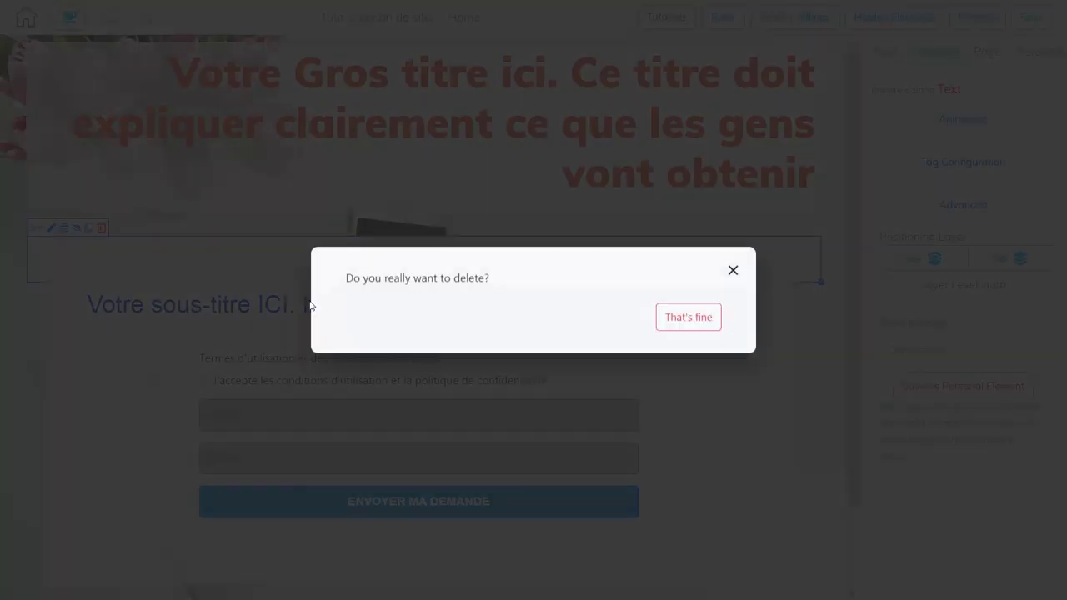
{"action": "left_click", "coordinate": [674, 321]}
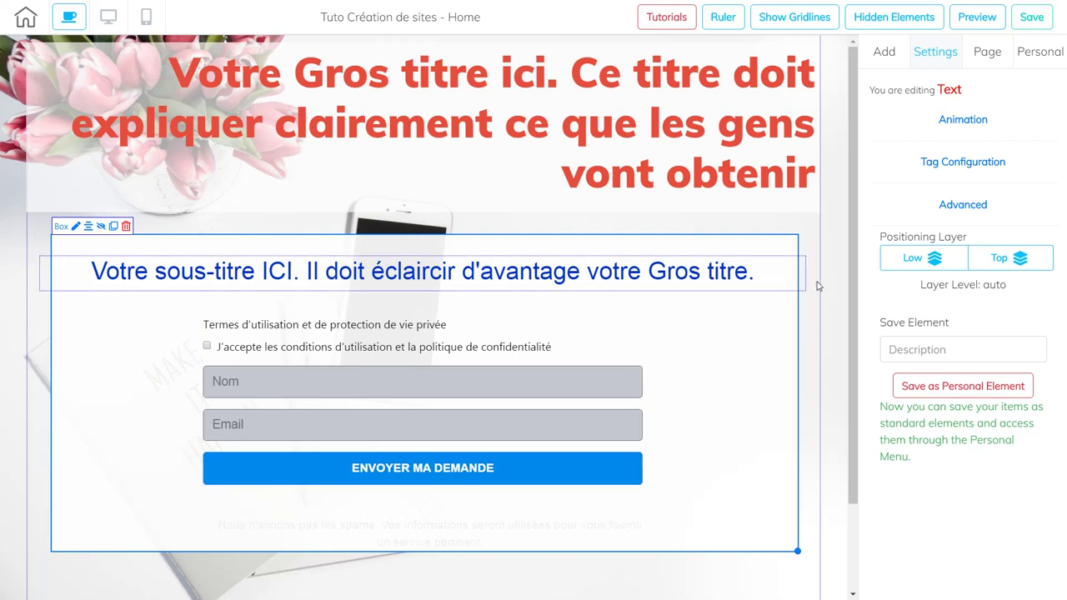
Lower the opacity of the white background of the box holding the subtitle and form to 0.69.
{"action": "left_click", "coordinate": [787, 382]}
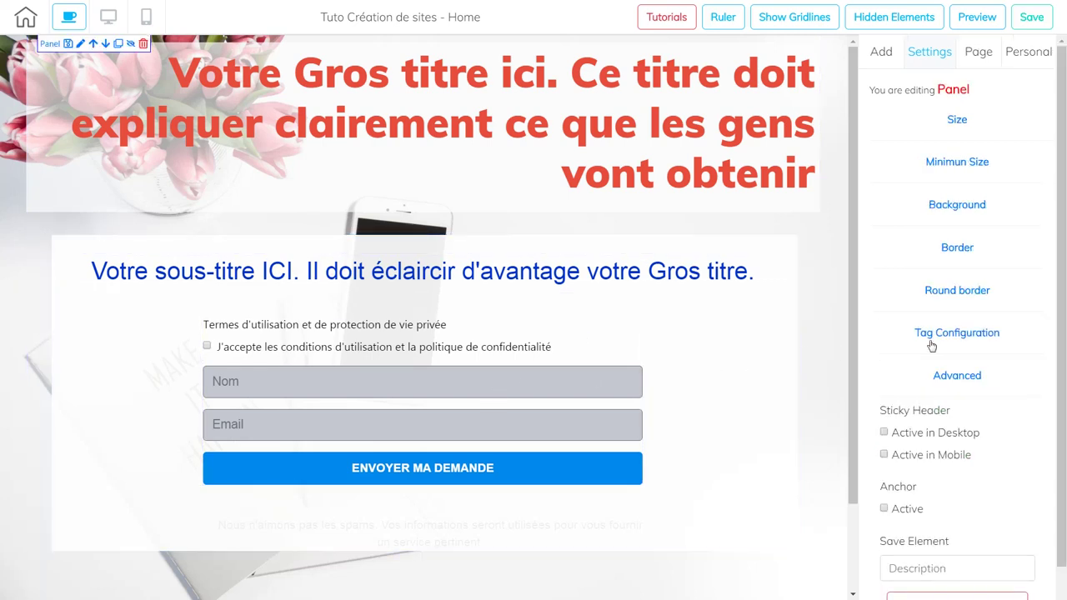
{"action": "mouse_move", "coordinate": [431, 369]}
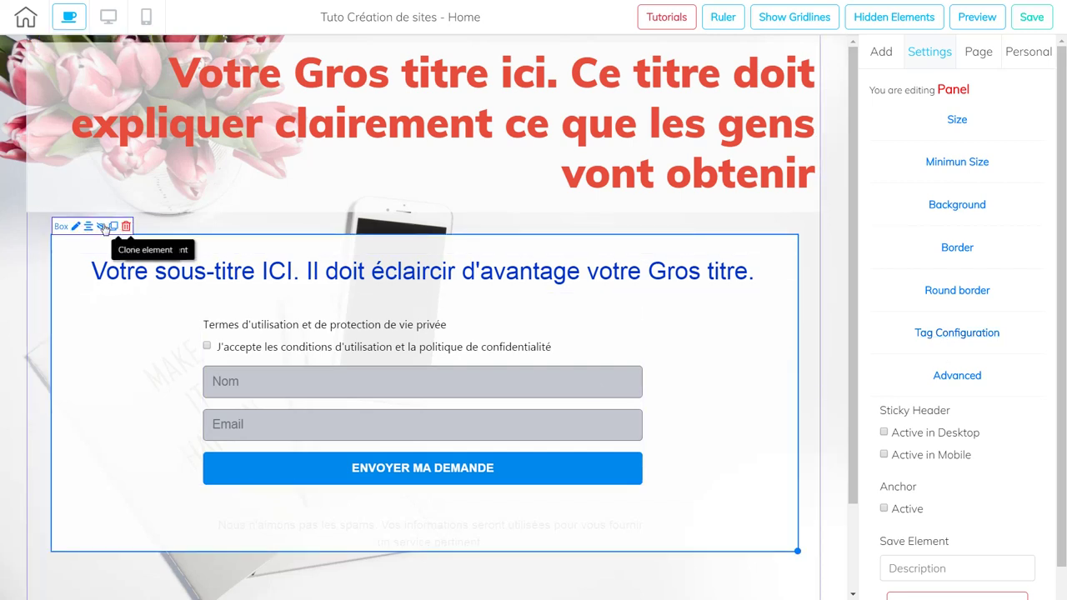
{"action": "left_click", "coordinate": [76, 227]}
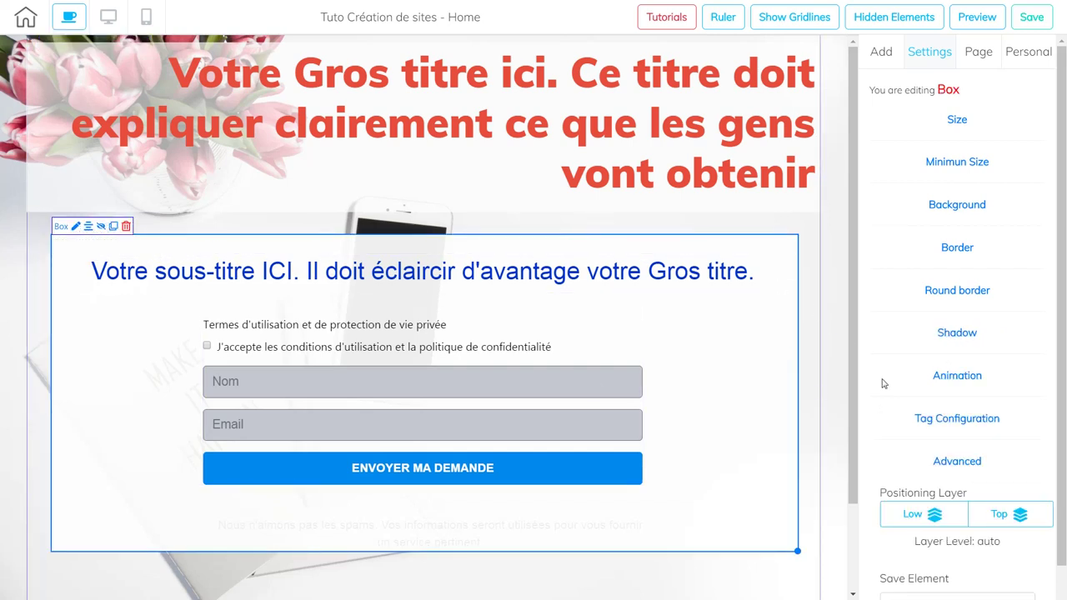
{"action": "left_click", "coordinate": [963, 210]}
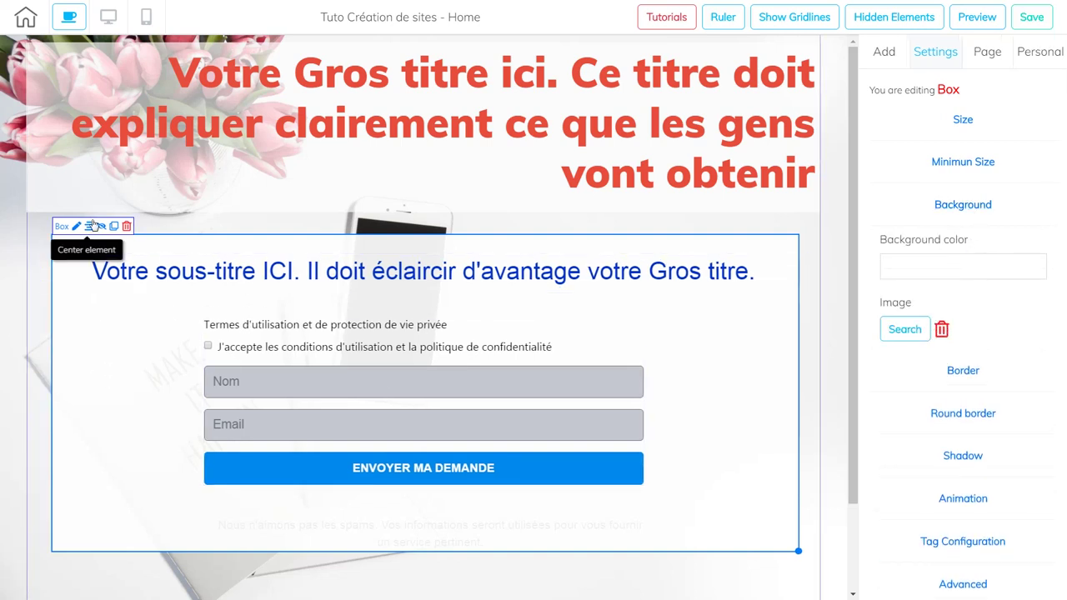
{"action": "left_click", "coordinate": [956, 267]}
{"action": "left_click_drag", "start_coordinate": [999, 410], "coordinate": [972, 411]}
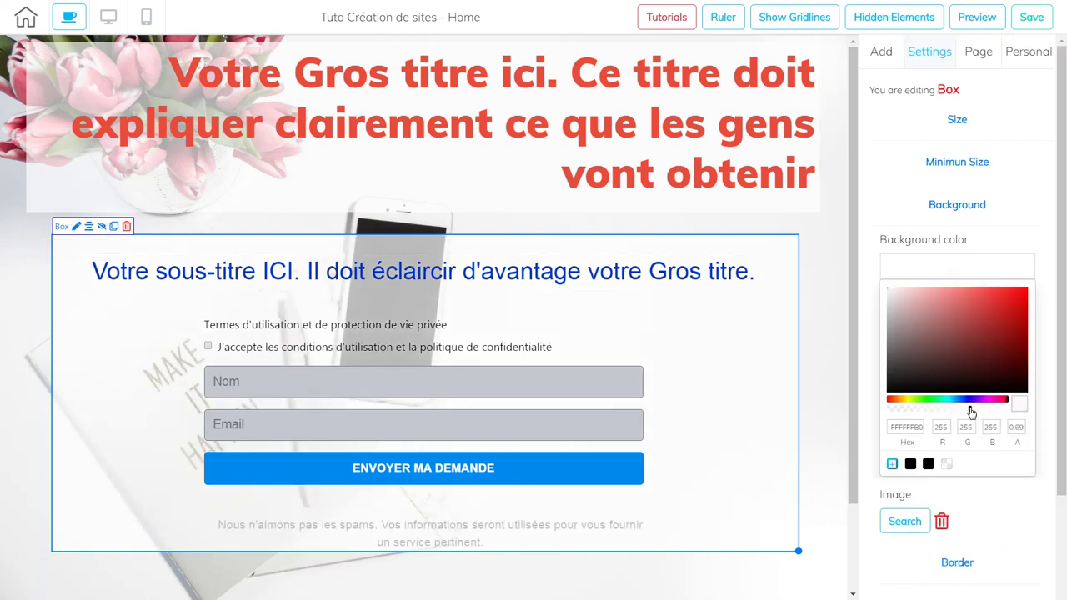
{"action": "left_click", "coordinate": [819, 332]}
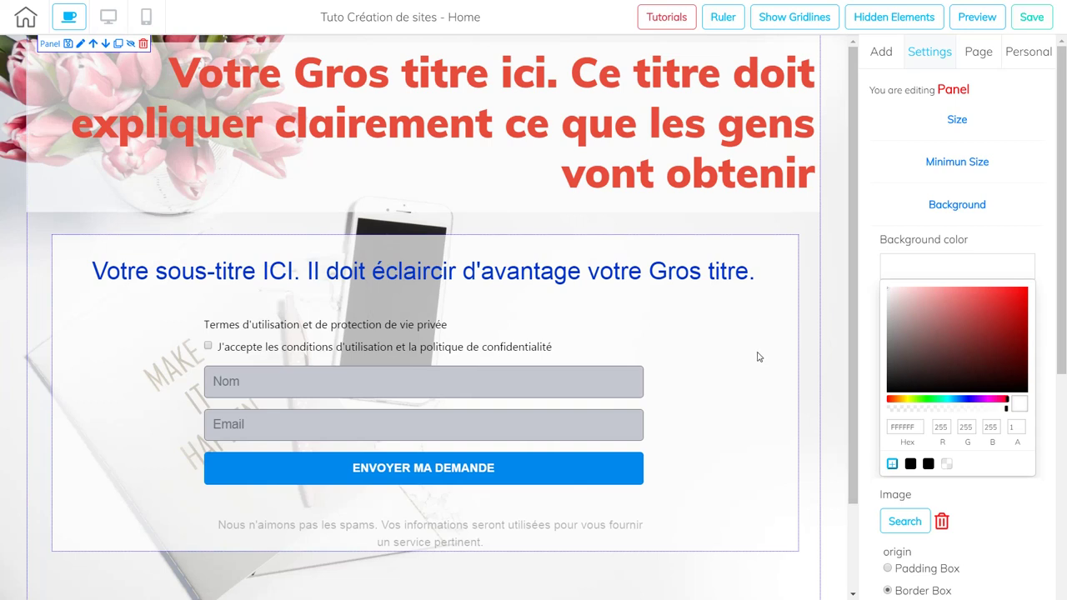
Align the form box's left edge with the headline box and widen it to the headline box's width.
{"action": "left_click", "coordinate": [335, 548]}
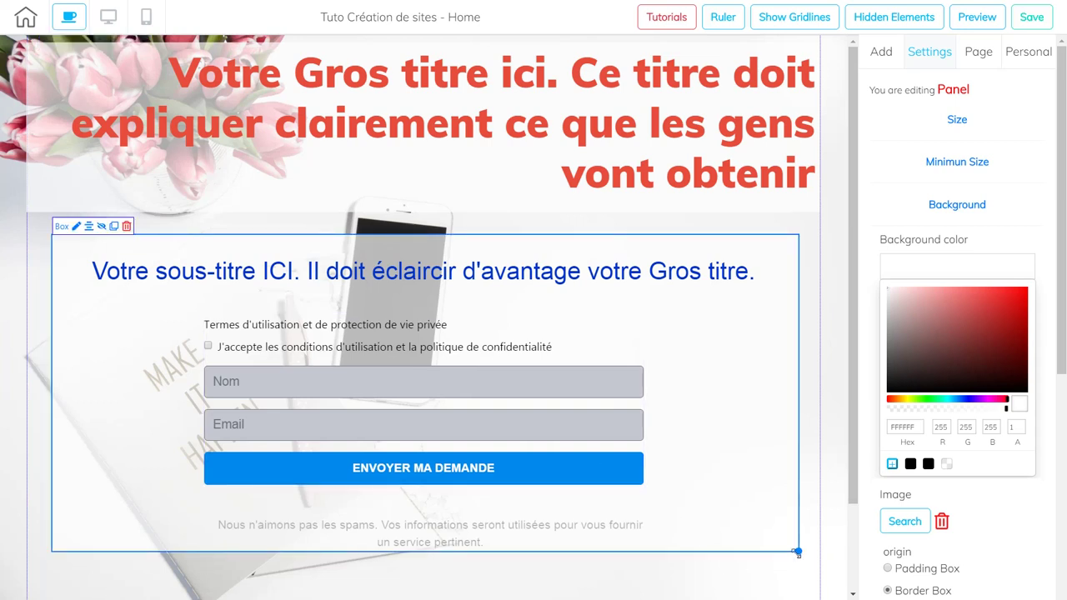
{"action": "left_click_drag", "start_coordinate": [798, 552], "coordinate": [818, 554]}
{"action": "left_click_drag", "start_coordinate": [766, 506], "coordinate": [742, 508]}
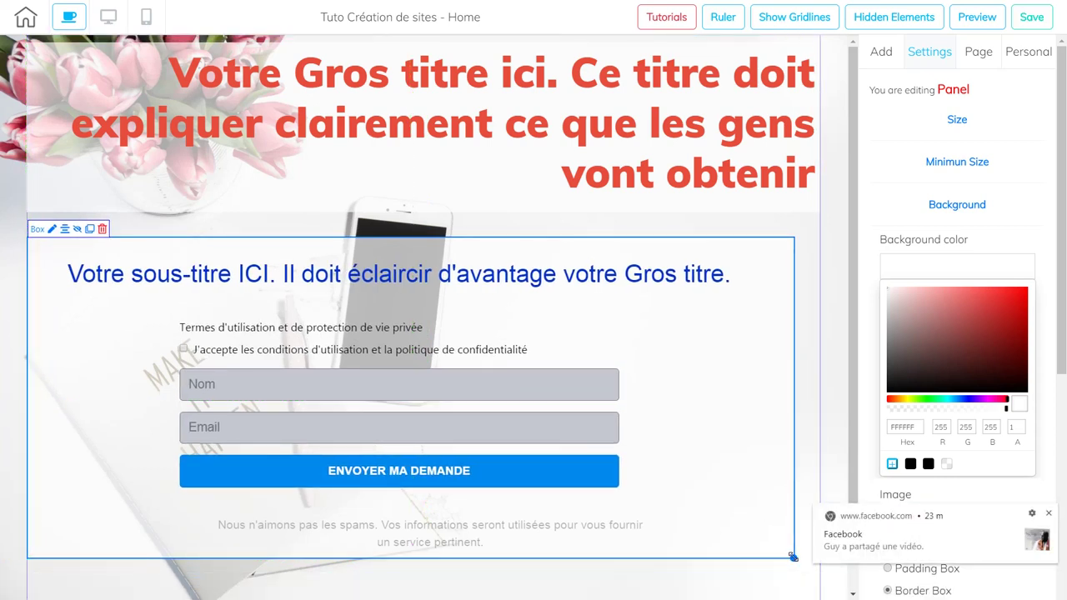
{"action": "left_click", "coordinate": [1049, 514]}
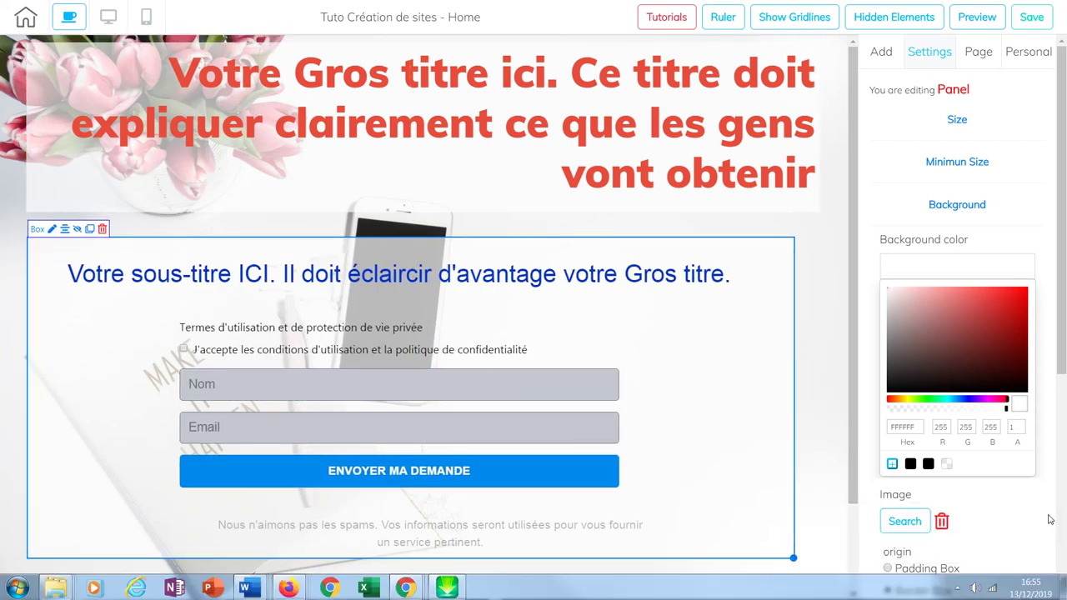
{"action": "left_click_drag", "start_coordinate": [792, 557], "coordinate": [818, 556]}
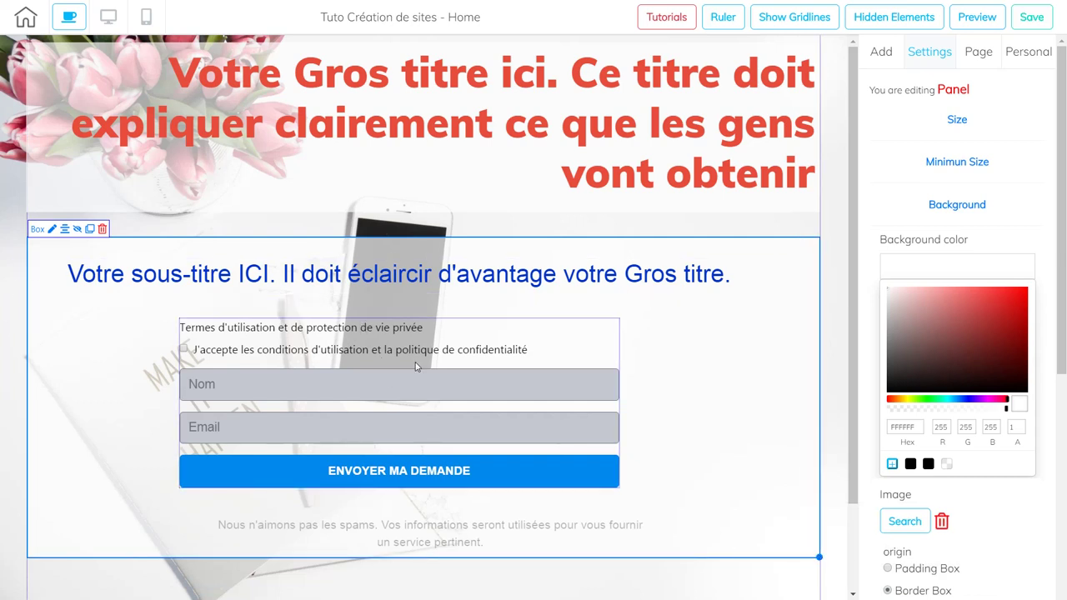
Center the opt-in form and the subtitle horizontally inside the widened white box.
{"action": "left_click", "coordinate": [398, 350]}
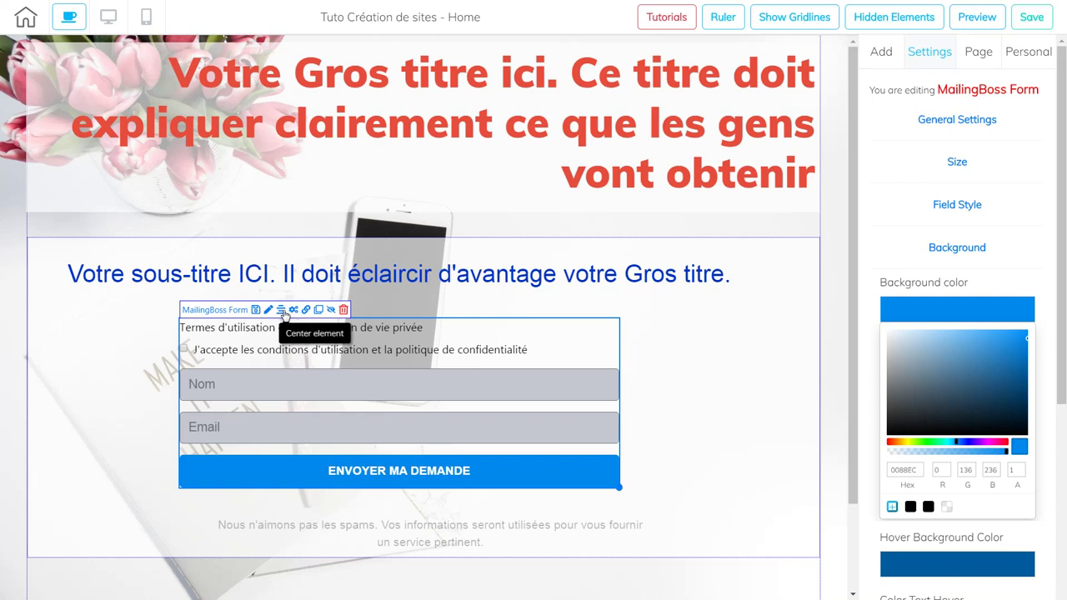
{"action": "left_click", "coordinate": [155, 263]}
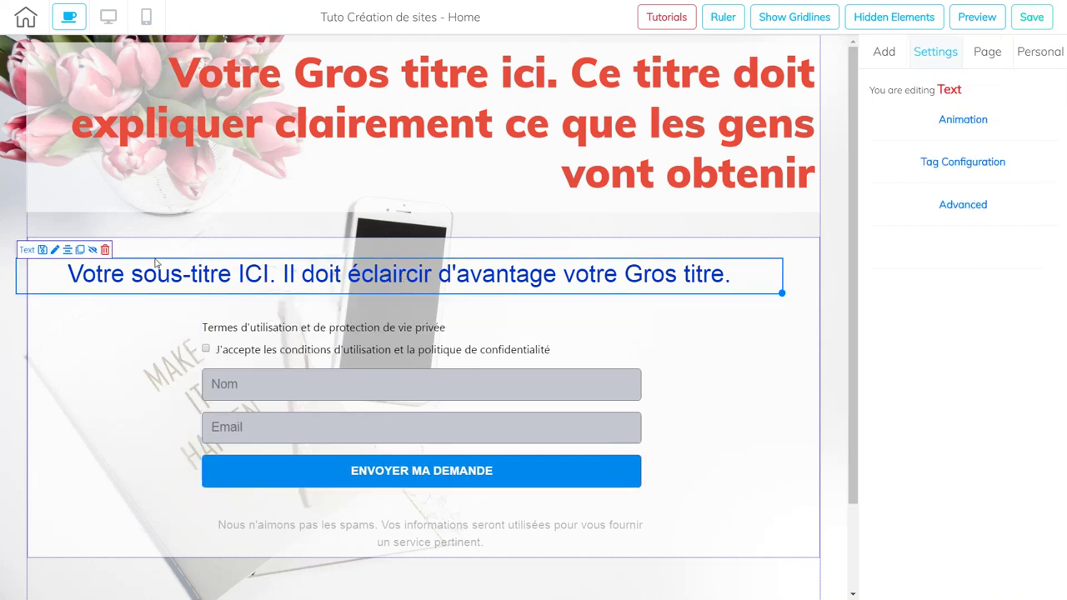
{"action": "left_click", "coordinate": [69, 250]}
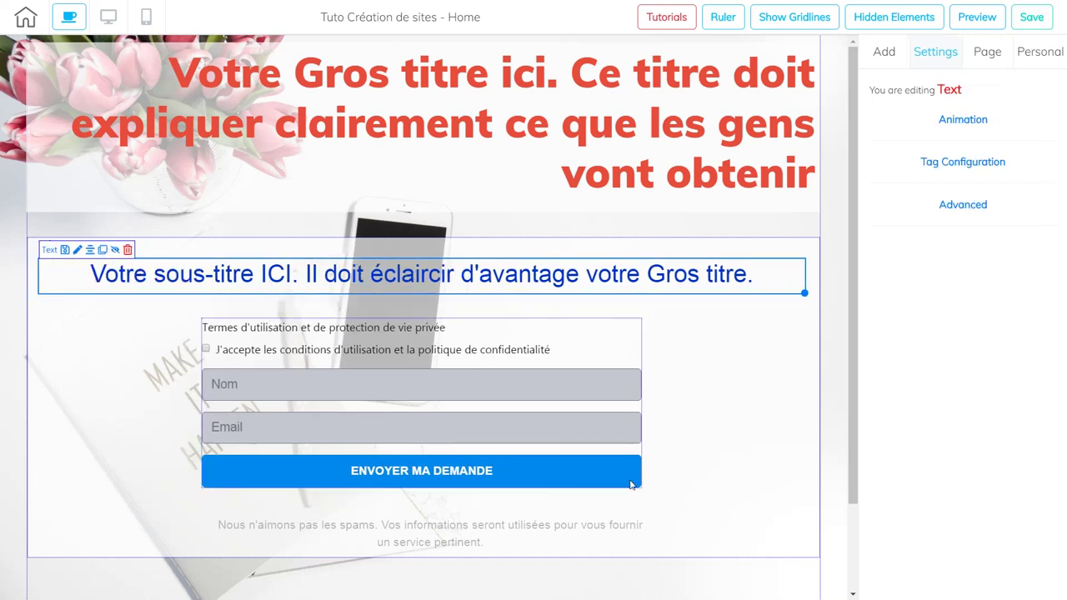
Bring the anti-spam note to the top layer and center it inside the white box directly beneath the submit button.
{"action": "left_click", "coordinate": [736, 475]}
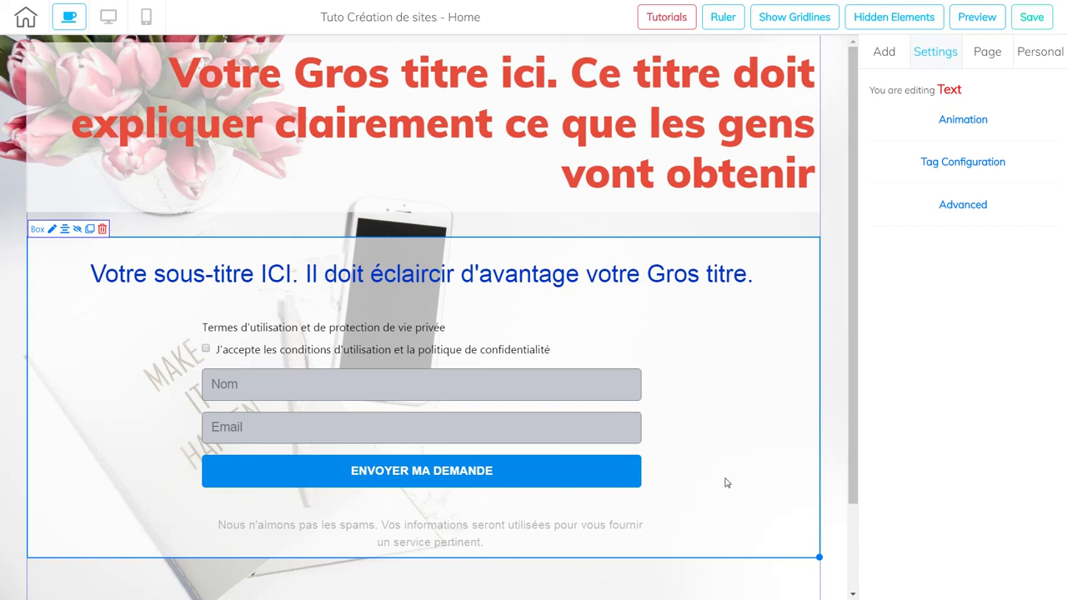
{"action": "left_click", "coordinate": [722, 483]}
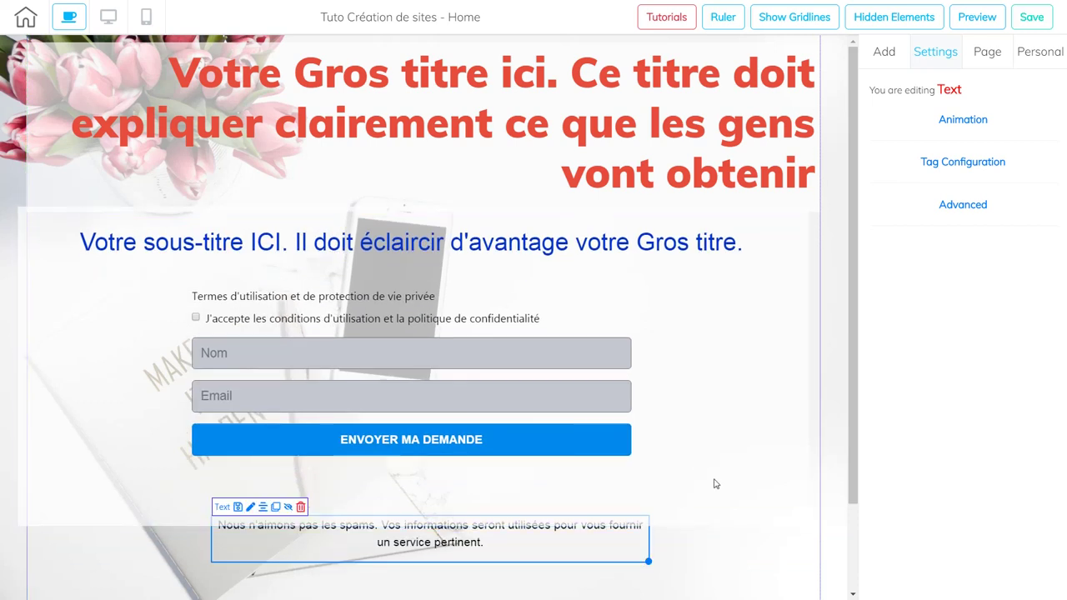
{"action": "left_click", "coordinate": [961, 208]}
{"action": "left_click", "coordinate": [1017, 264]}
{"action": "left_click_drag", "start_coordinate": [523, 547], "coordinate": [505, 495]}
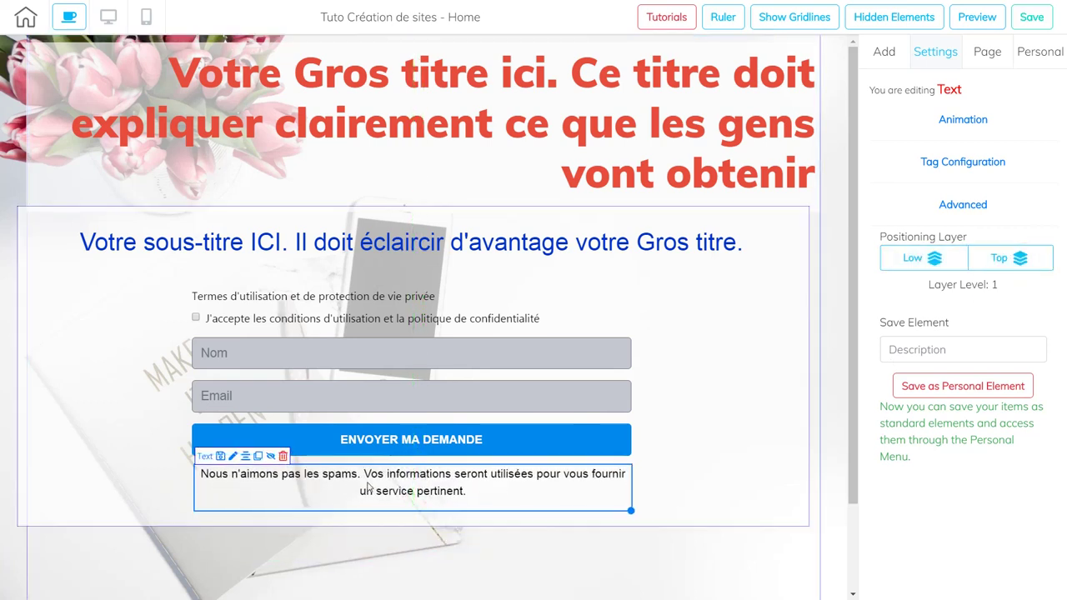
{"action": "left_click", "coordinate": [245, 456]}
Move the white form box back down, leaving a gap below the headline box, and align their edges.
{"action": "left_click_drag", "start_coordinate": [755, 454], "coordinate": [764, 487]}
{"action": "left_click", "coordinate": [764, 487]}
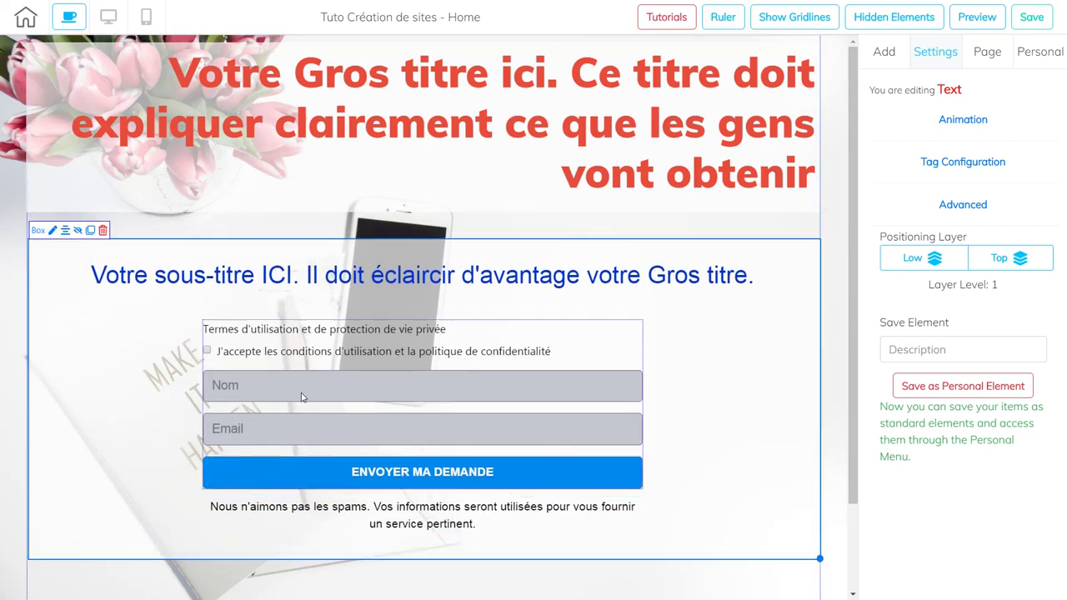
{"action": "left_click", "coordinate": [62, 230]}
{"action": "mouse_move", "coordinate": [854, 350]}
{"action": "left_mouse_down"}
{"action": "mouse_move", "coordinate": [858, 486]}
{"action": "mouse_move", "coordinate": [834, 350]}
{"action": "left_mouse_up"}
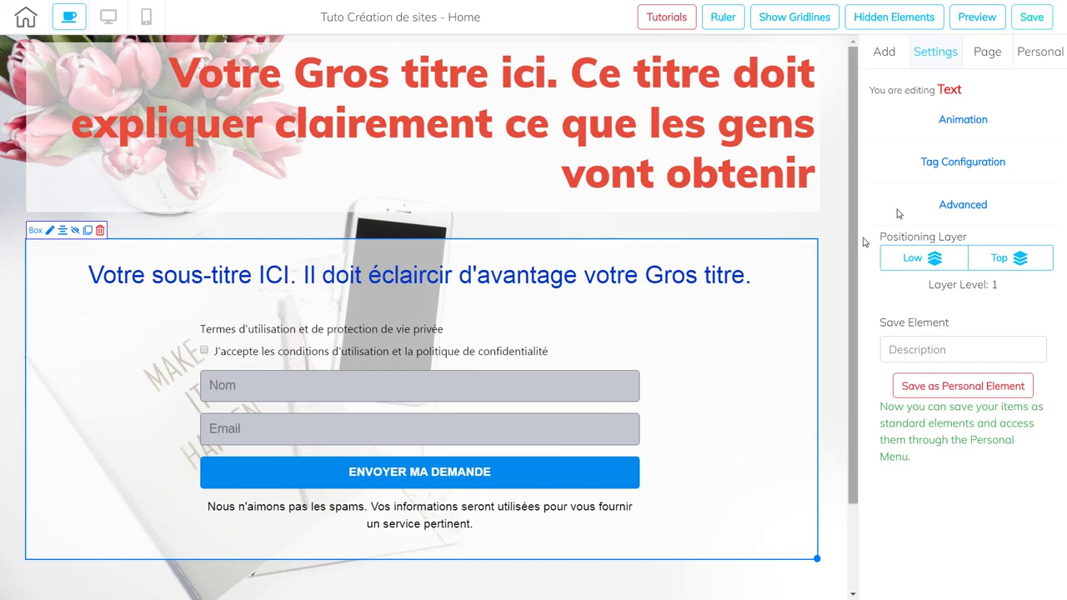
Preview the whole page from the headline to the footer, then return to the editor.
{"action": "left_click", "coordinate": [977, 17]}
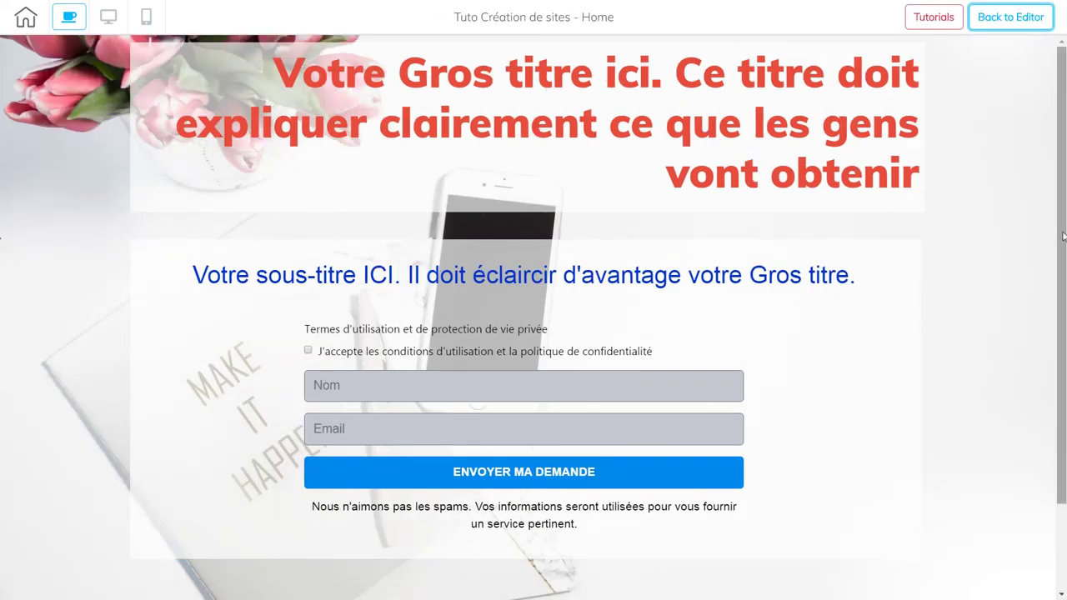
{"action": "scroll", "coordinate": [1064, 231], "scroll_direction": "down", "scroll_amount": 3}
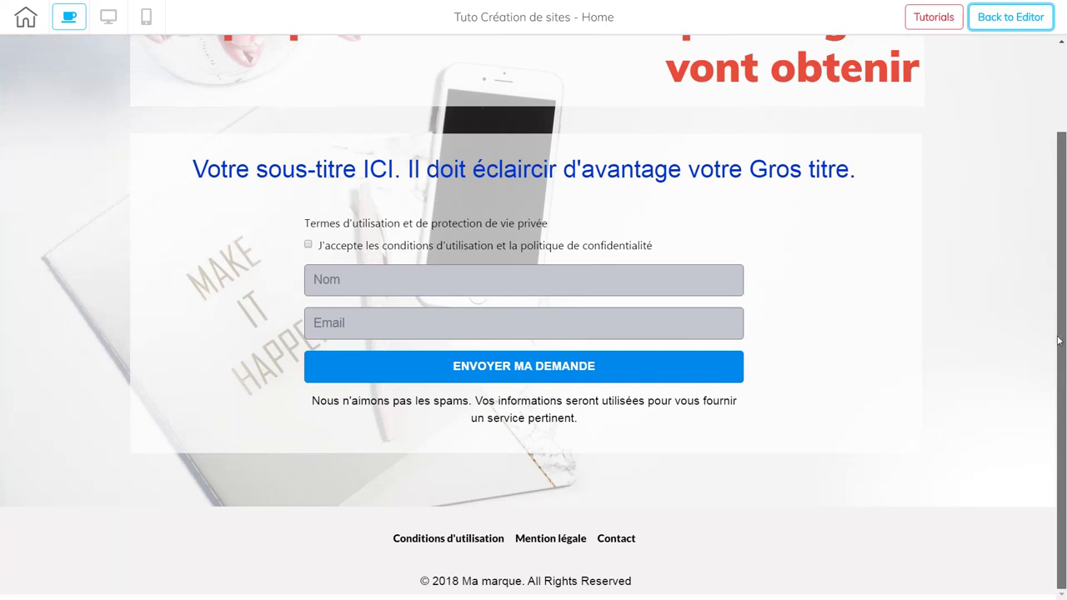
{"action": "scroll", "coordinate": [1058, 340], "scroll_direction": "up", "scroll_amount": 3}
{"action": "scroll", "coordinate": [1054, 187], "scroll_direction": "down", "scroll_amount": 3}
{"action": "scroll", "coordinate": [4, 312], "scroll_direction": "up", "scroll_amount": 3}
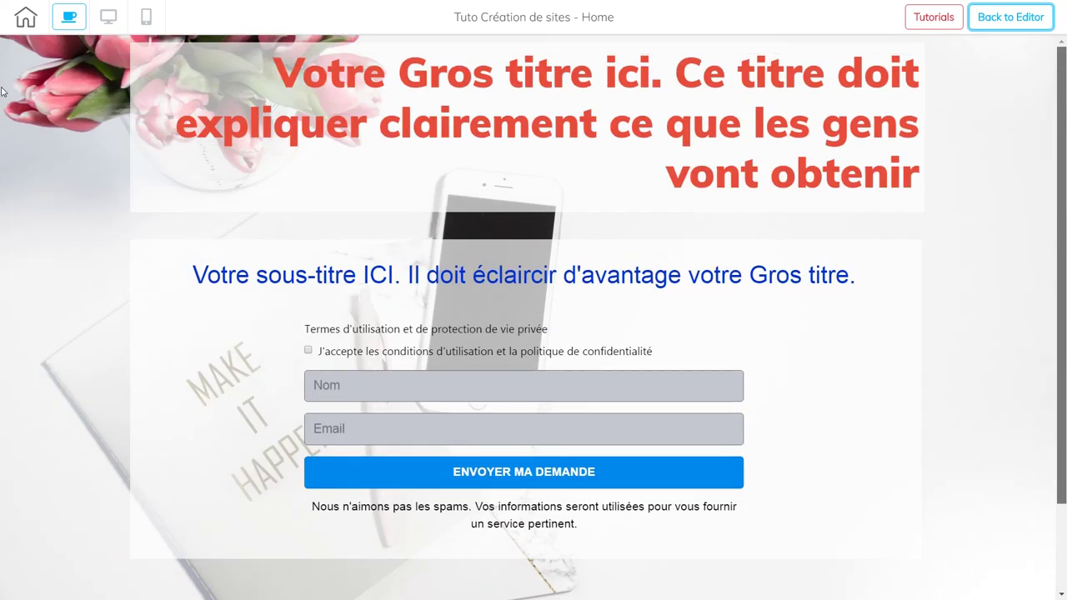
{"action": "left_click", "coordinate": [1007, 25]}
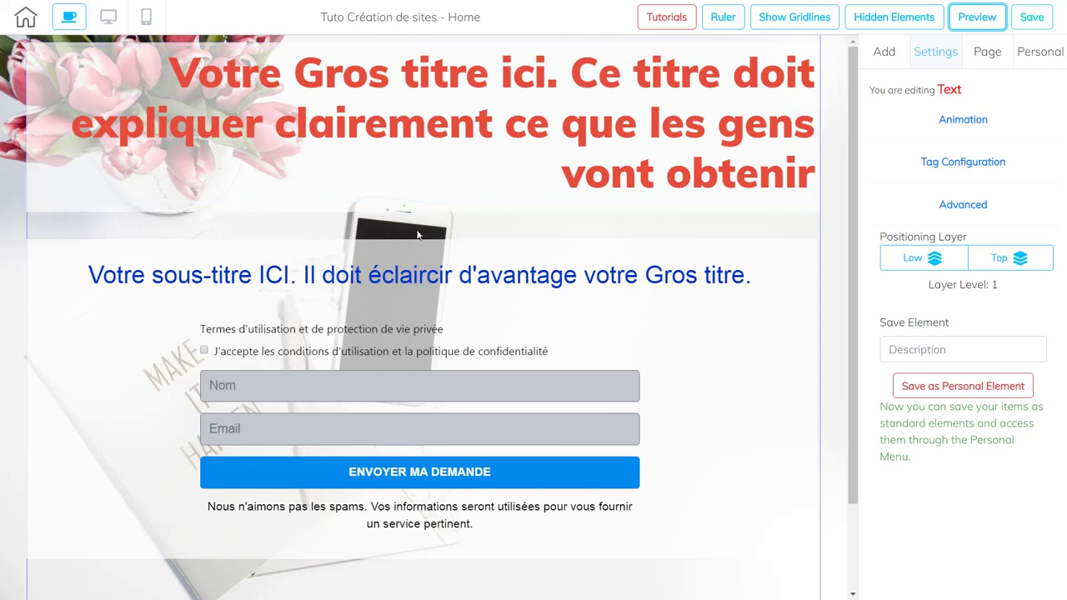
Move the headline's white box down until it meets the top of the form box.
{"action": "left_click", "coordinate": [836, 241]}
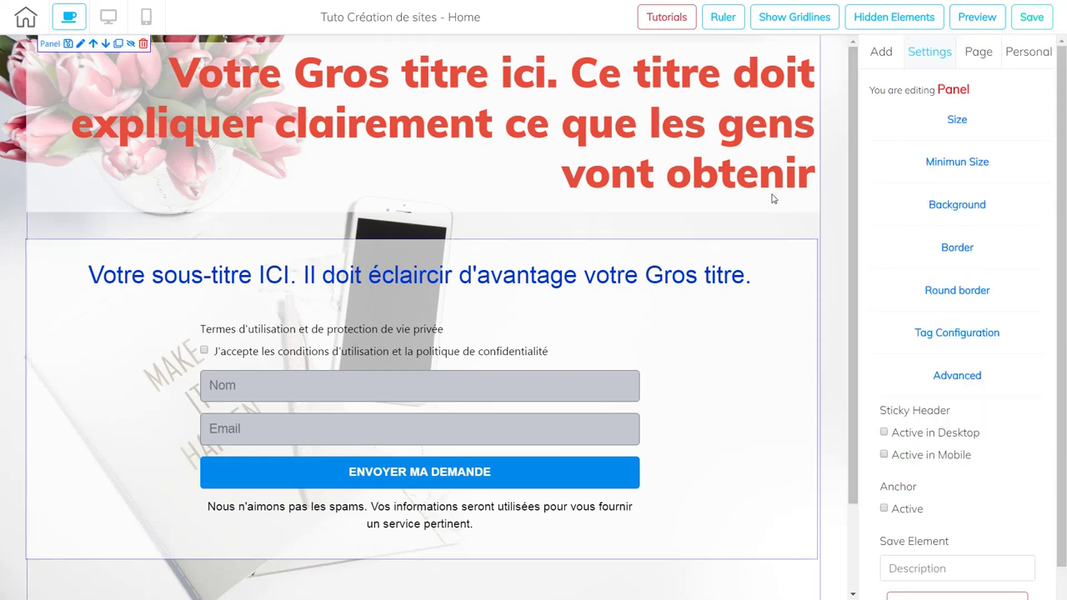
{"action": "left_click_drag", "start_coordinate": [45, 210], "coordinate": [47, 239]}
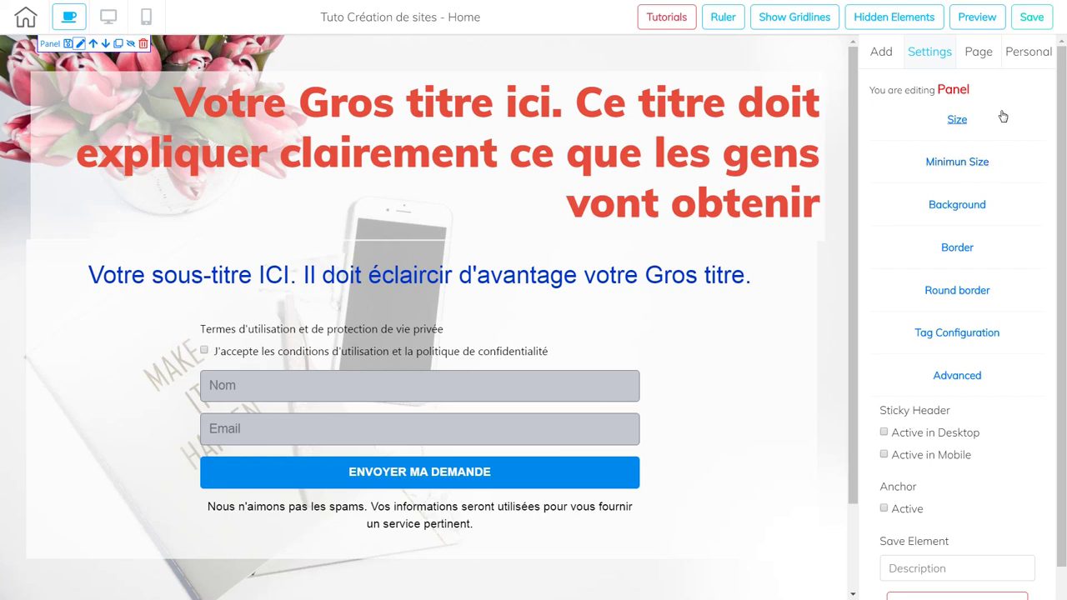
Replace the panel's background image with desk-1081708_1920 from the user files.
{"action": "scroll", "coordinate": [1060, 178], "scroll_direction": "down", "scroll_amount": 2}
{"action": "scroll", "coordinate": [1059, 232], "scroll_direction": "up", "scroll_amount": 2}
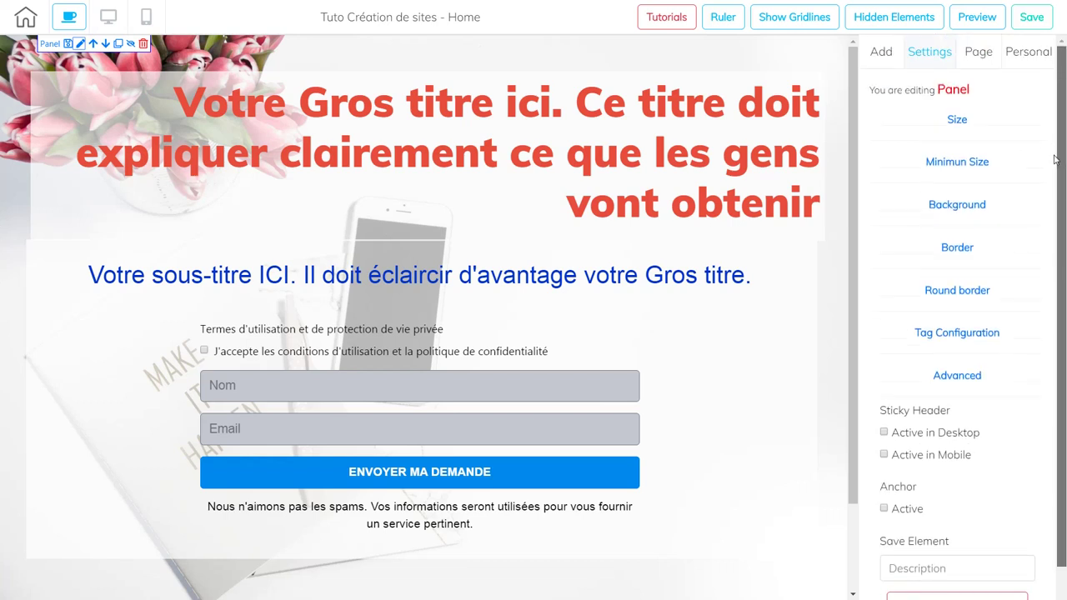
{"action": "left_click", "coordinate": [955, 207]}
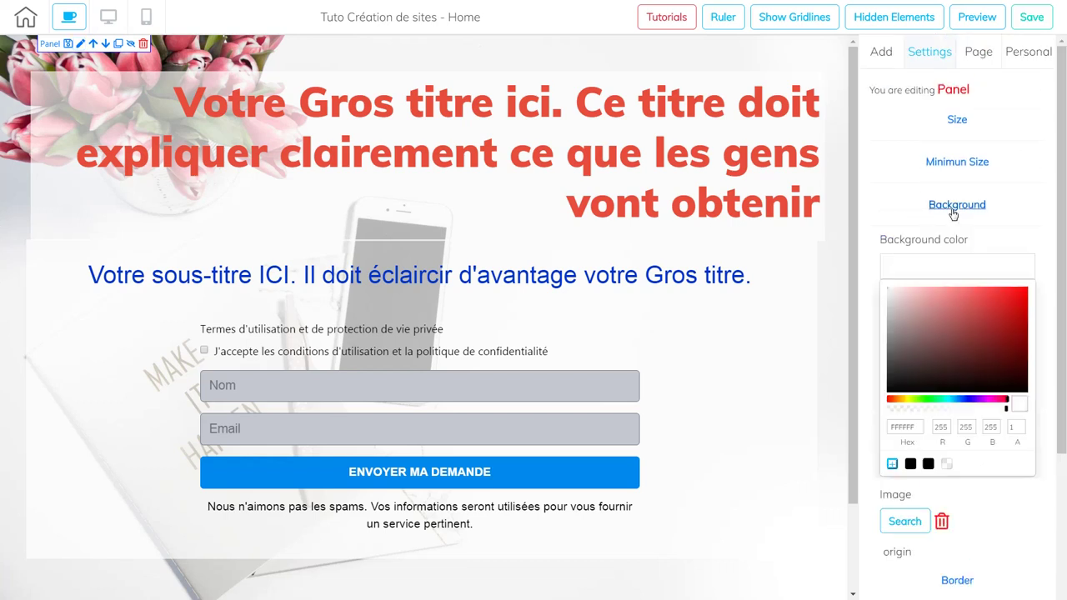
{"action": "left_click", "coordinate": [963, 271]}
{"action": "left_click", "coordinate": [906, 331]}
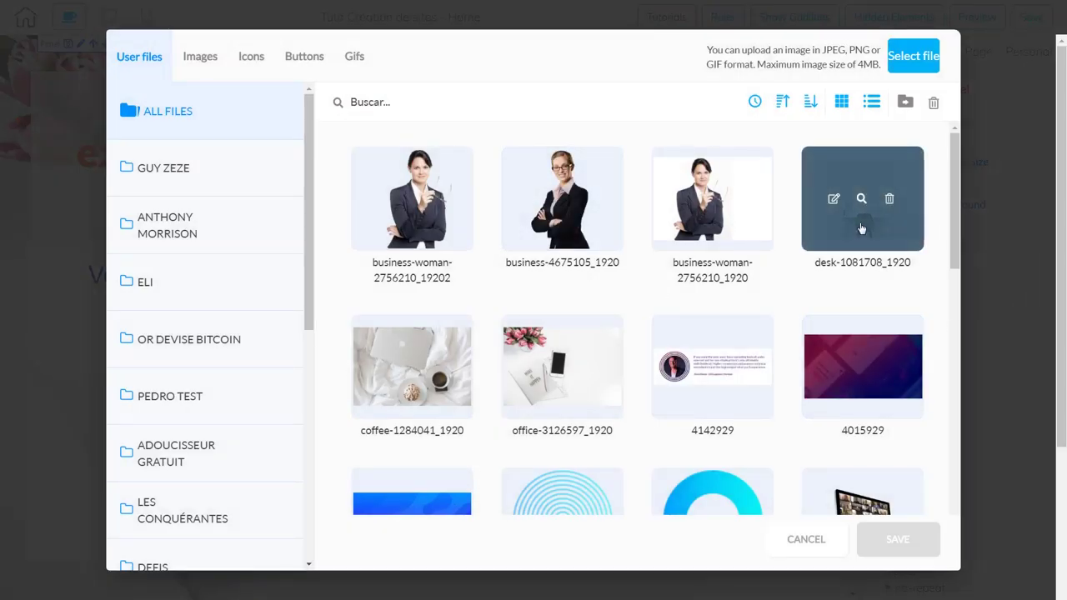
{"action": "left_click", "coordinate": [863, 225]}
{"action": "left_click", "coordinate": [901, 542]}
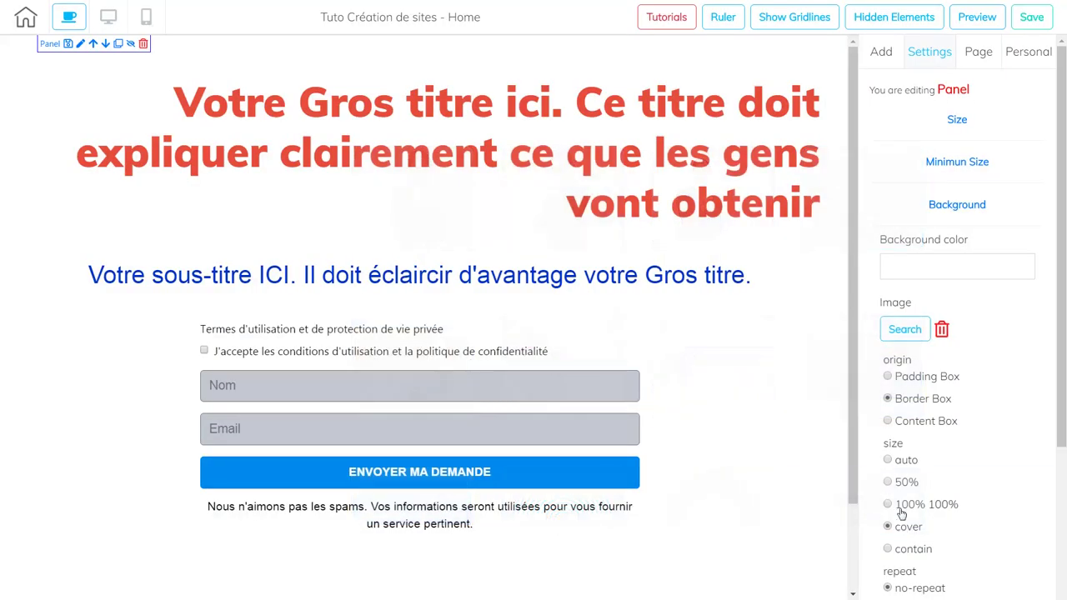
Left-align the whole headline text.
{"action": "left_click", "coordinate": [689, 173]}
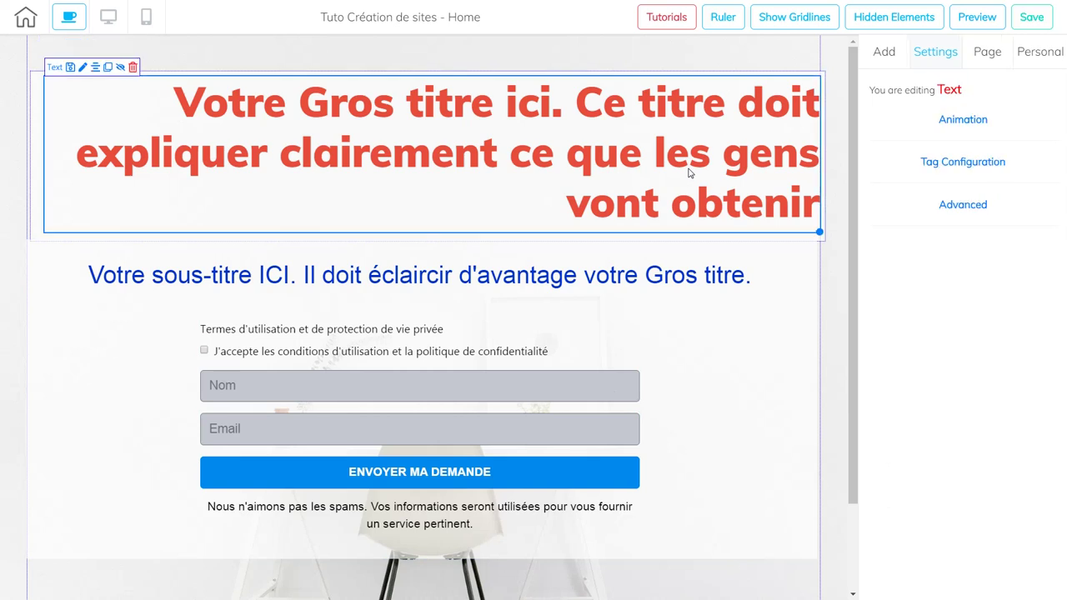
{"action": "left_click_drag", "start_coordinate": [817, 226], "coordinate": [19, 120]}
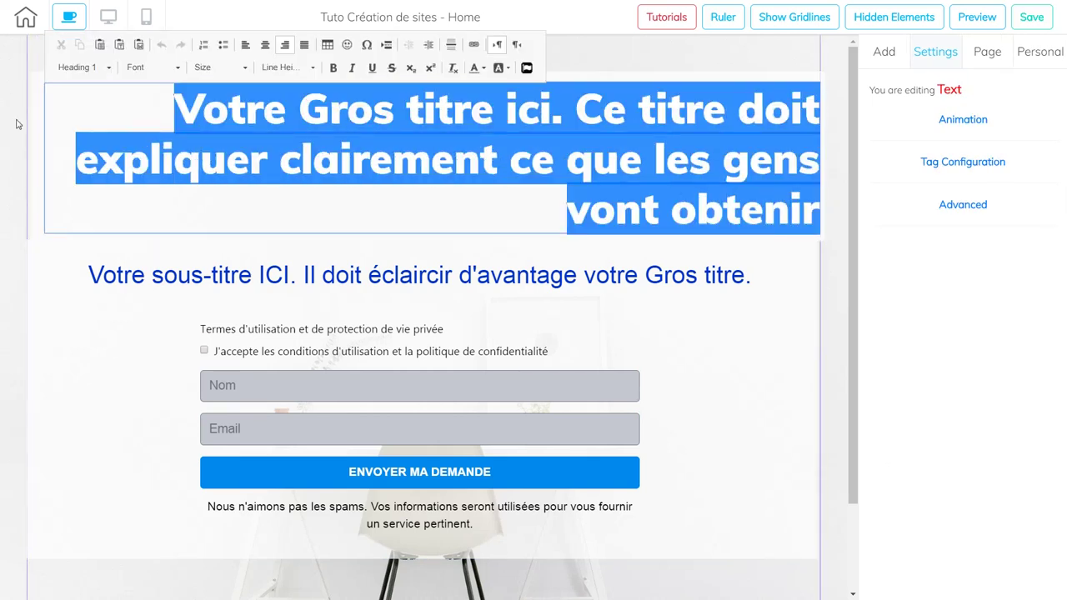
{"action": "left_click", "coordinate": [245, 44]}
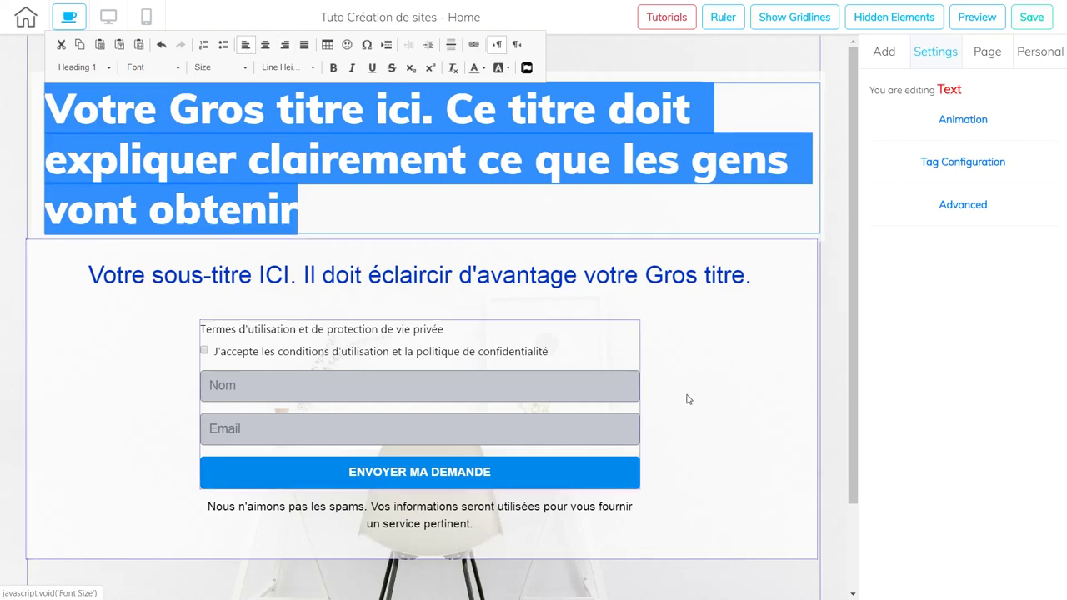
{"action": "left_click", "coordinate": [788, 376]}
Take the headline out of its white box, hide that box, and place the headline back at the top of the panel.
{"action": "left_click", "coordinate": [728, 206]}
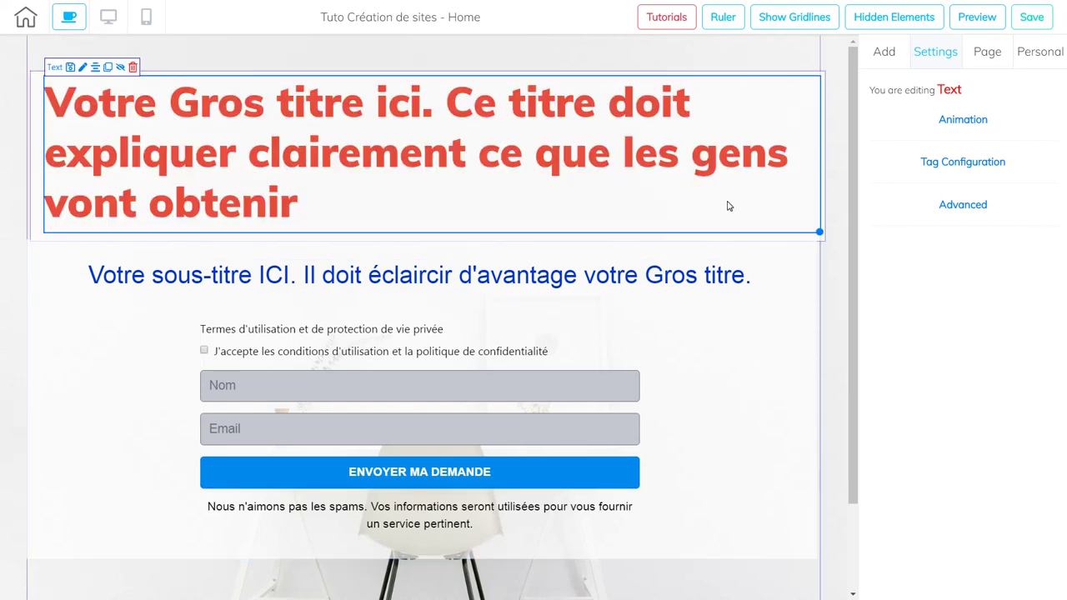
{"action": "left_click_drag", "start_coordinate": [715, 169], "coordinate": [726, 413]}
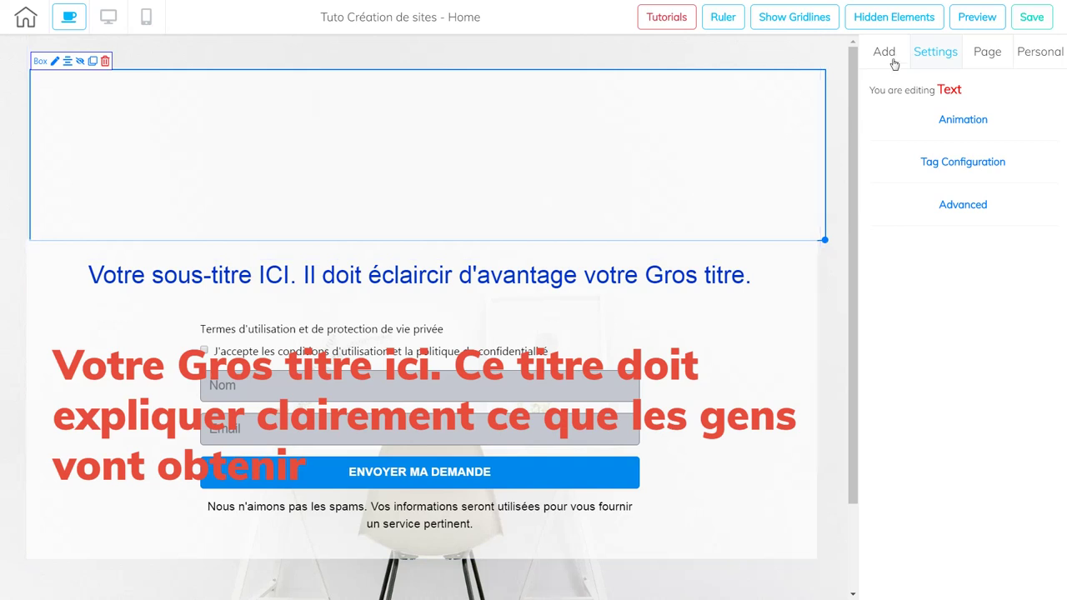
{"action": "left_click", "coordinate": [908, 22]}
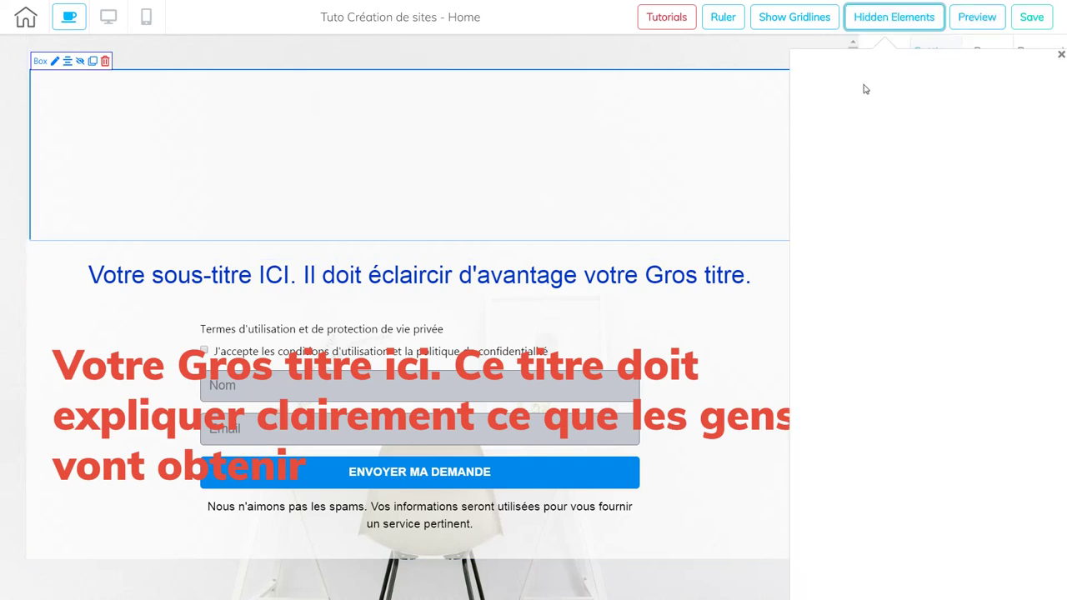
{"action": "left_click", "coordinate": [594, 149]}
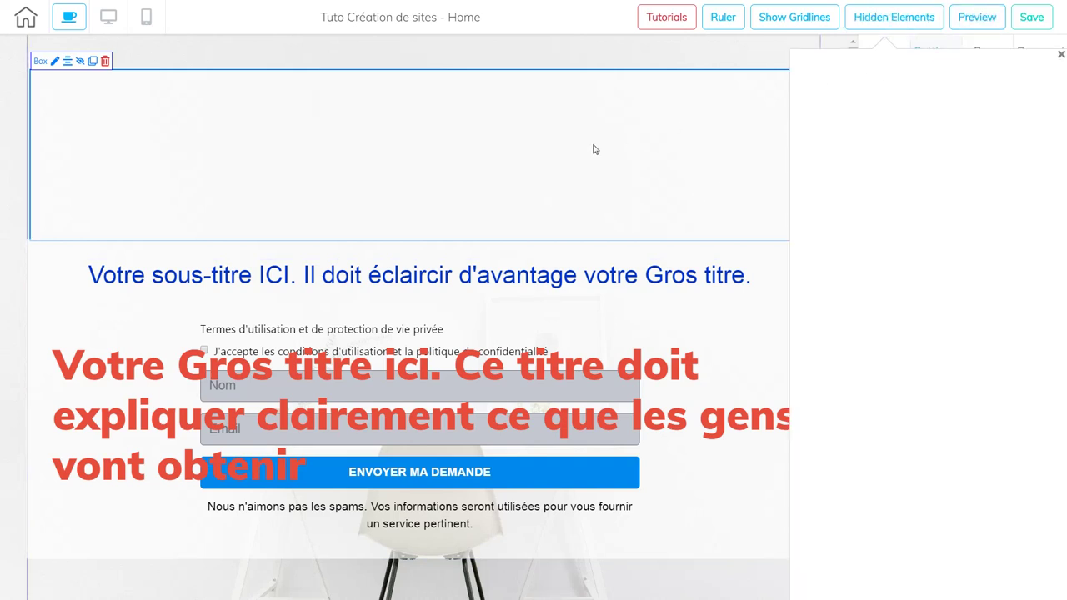
{"action": "left_click", "coordinate": [79, 64]}
{"action": "left_click_drag", "start_coordinate": [601, 458], "coordinate": [597, 131]}
{"action": "left_click", "coordinate": [894, 16]}
Narrow the opt-in form to about half the white box's width and place it along the box's left side.
{"action": "mouse_move", "coordinate": [764, 397]}
{"action": "left_mouse_down"}
{"action": "mouse_move", "coordinate": [762, 439]}
{"action": "mouse_move", "coordinate": [771, 391]}
{"action": "left_mouse_up"}
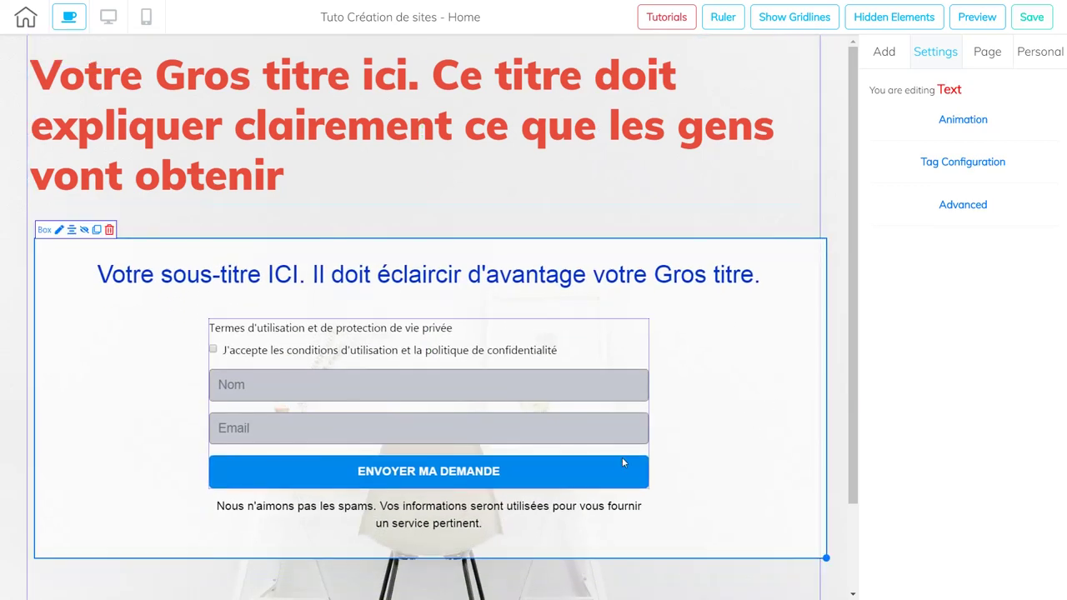
{"action": "left_click", "coordinate": [630, 475]}
{"action": "left_click_drag", "start_coordinate": [650, 489], "coordinate": [353, 444]}
Move the anti-spam note to the left beneath the form and narrow it to the form's width.
{"action": "left_click_drag", "start_coordinate": [482, 531], "coordinate": [307, 531]}
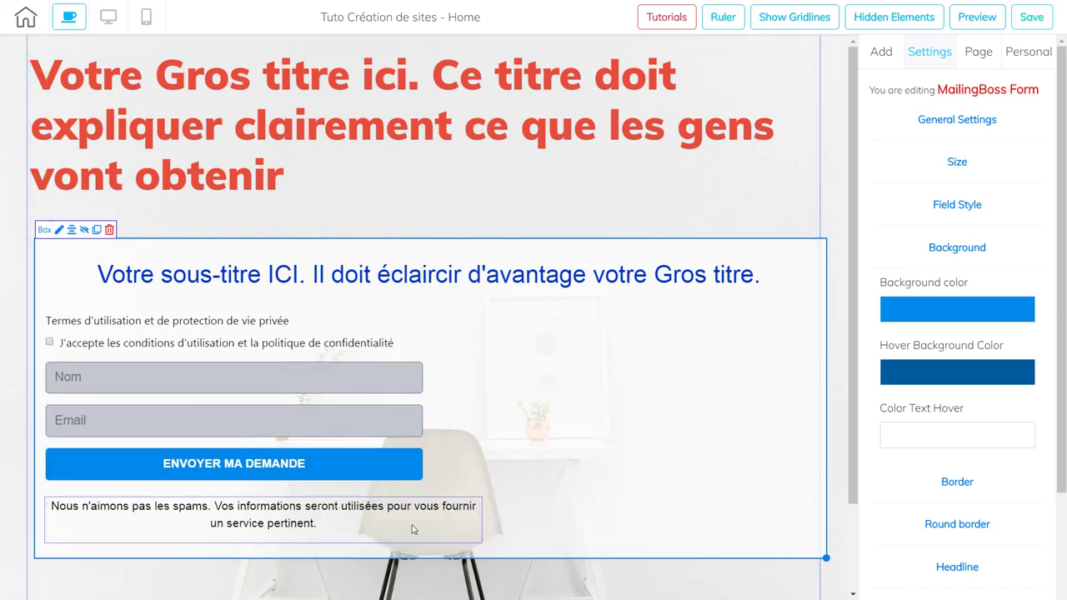
{"action": "left_click", "coordinate": [480, 542]}
{"action": "left_click_drag", "start_coordinate": [480, 542], "coordinate": [426, 540]}
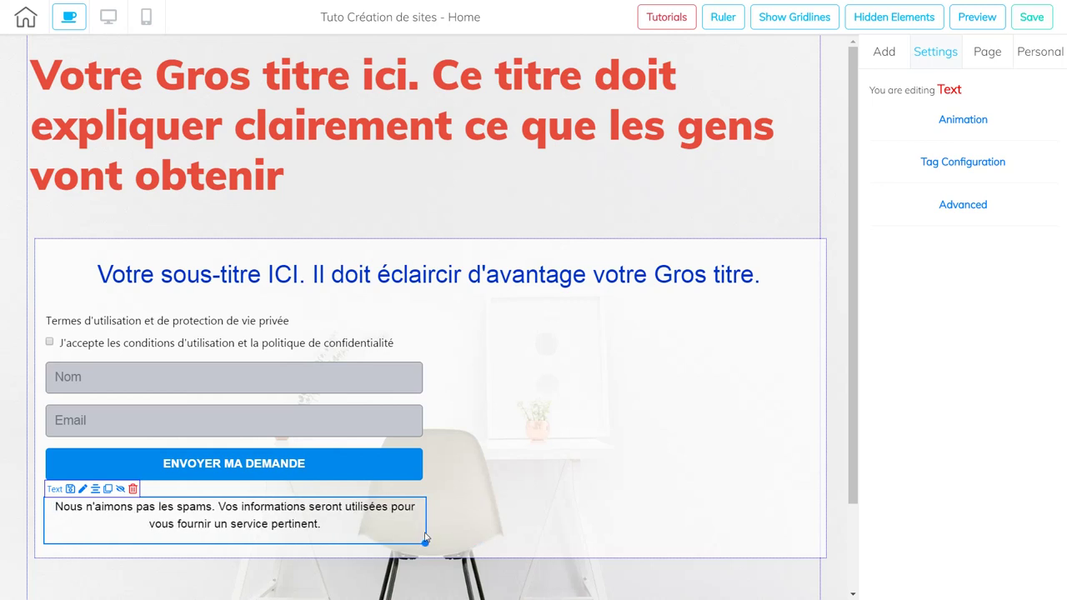
{"action": "left_click_drag", "start_coordinate": [341, 532], "coordinate": [347, 532]}
{"action": "left_click_drag", "start_coordinate": [347, 532], "coordinate": [346, 533]}
{"action": "left_click_drag", "start_coordinate": [427, 543], "coordinate": [420, 542]}
{"action": "left_click", "coordinate": [592, 475]}
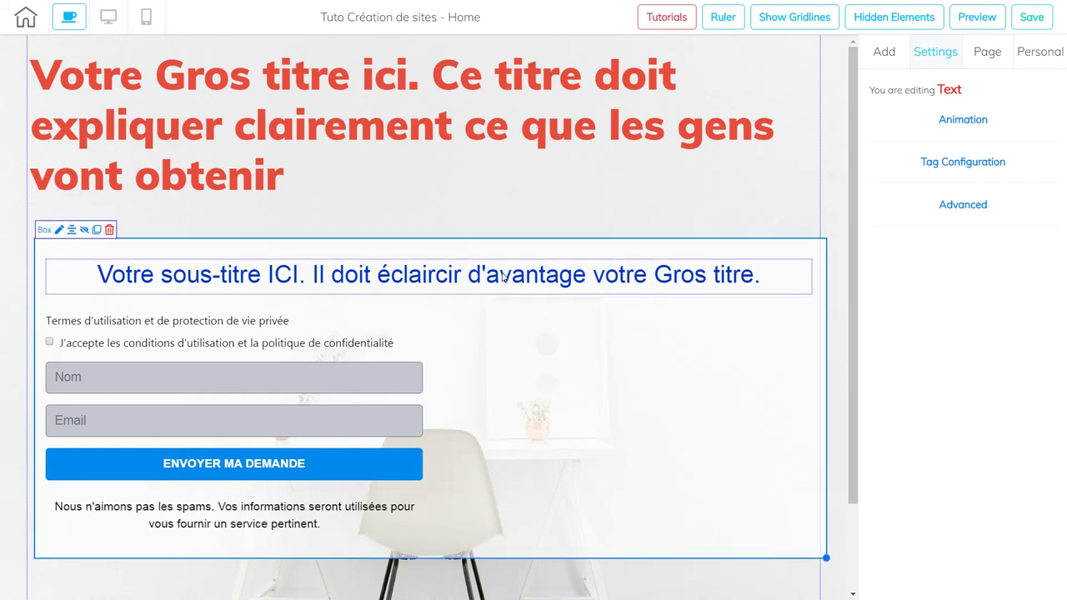
Narrow the subtitle to roughly the form's width so it wraps within the left half of the white box.
{"action": "left_click", "coordinate": [504, 280]}
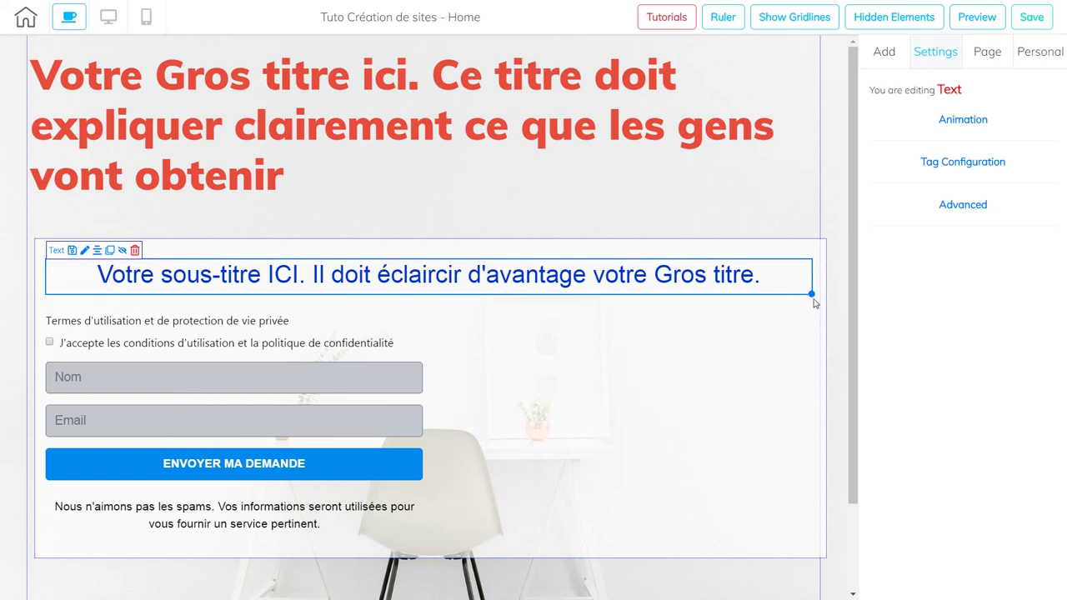
{"action": "left_click_drag", "start_coordinate": [802, 293], "coordinate": [412, 293]}
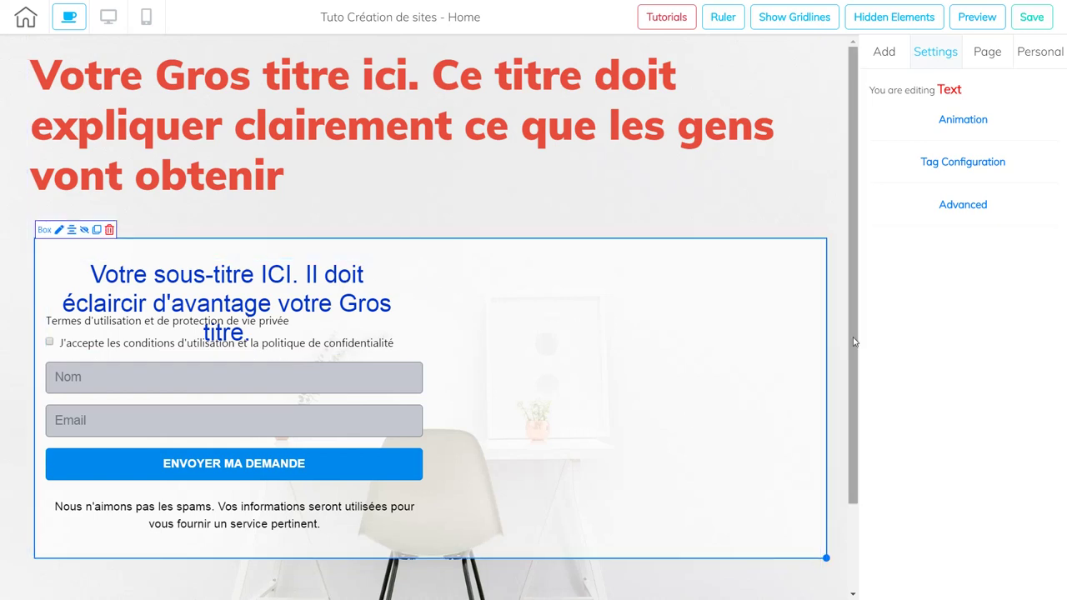
Increase the height of the main panel holding the background image to 100.
{"action": "scroll", "coordinate": [850, 348], "scroll_direction": "down", "scroll_amount": 3}
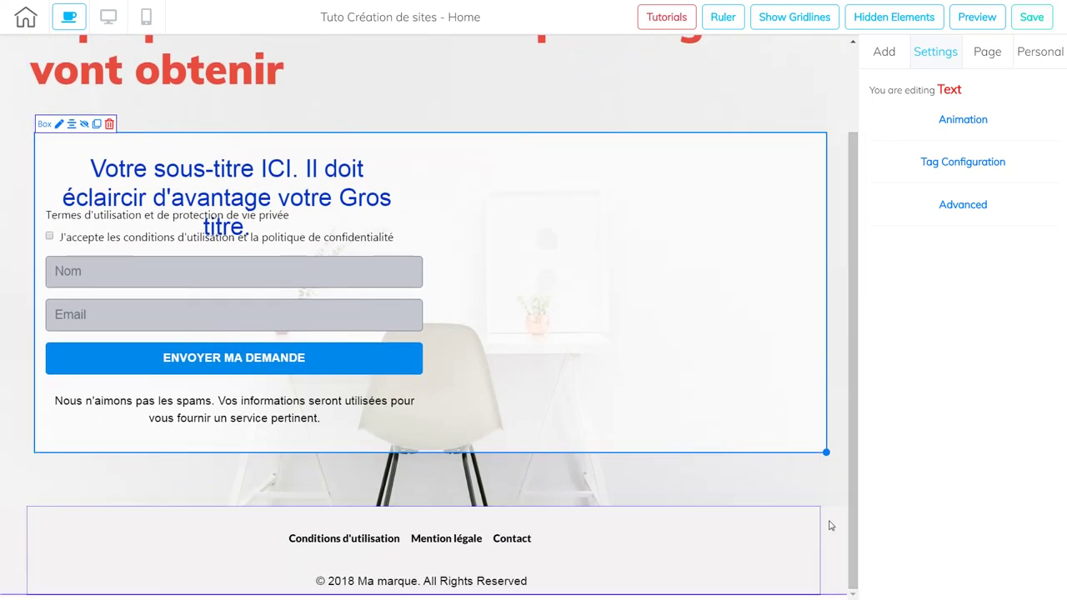
{"action": "left_click", "coordinate": [829, 544]}
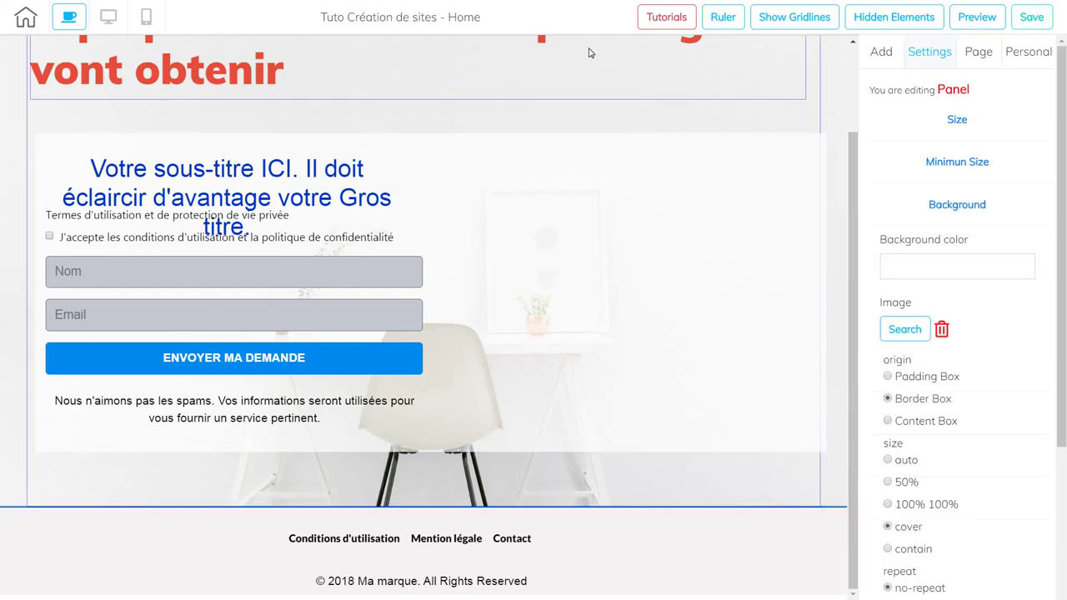
{"action": "left_click_drag", "start_coordinate": [860, 234], "coordinate": [852, 148]}
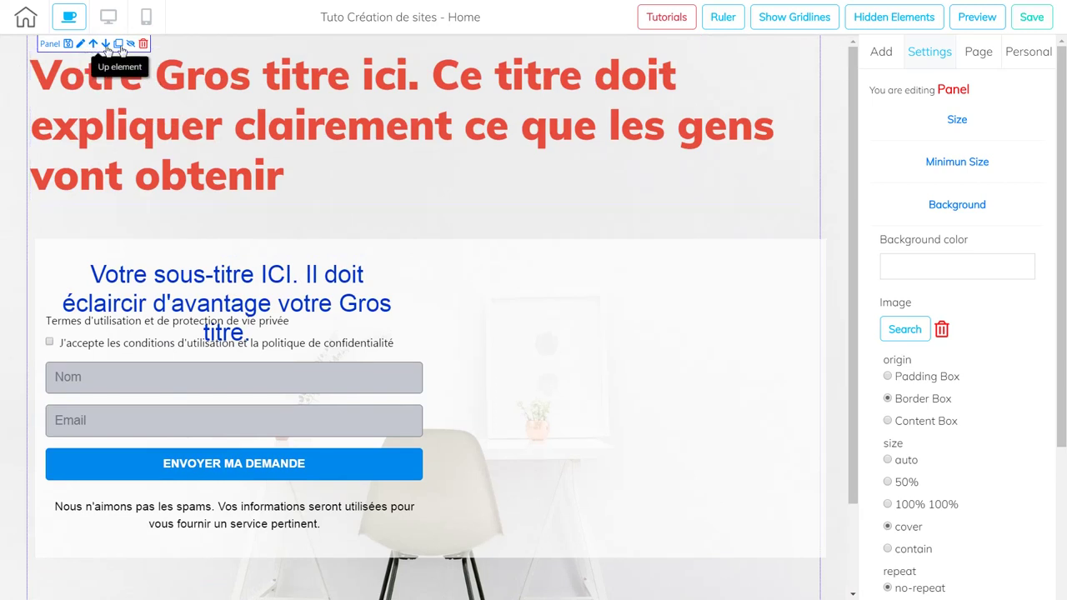
{"action": "left_click", "coordinate": [956, 122]}
{"action": "left_click_drag", "start_coordinate": [928, 178], "coordinate": [941, 181]}
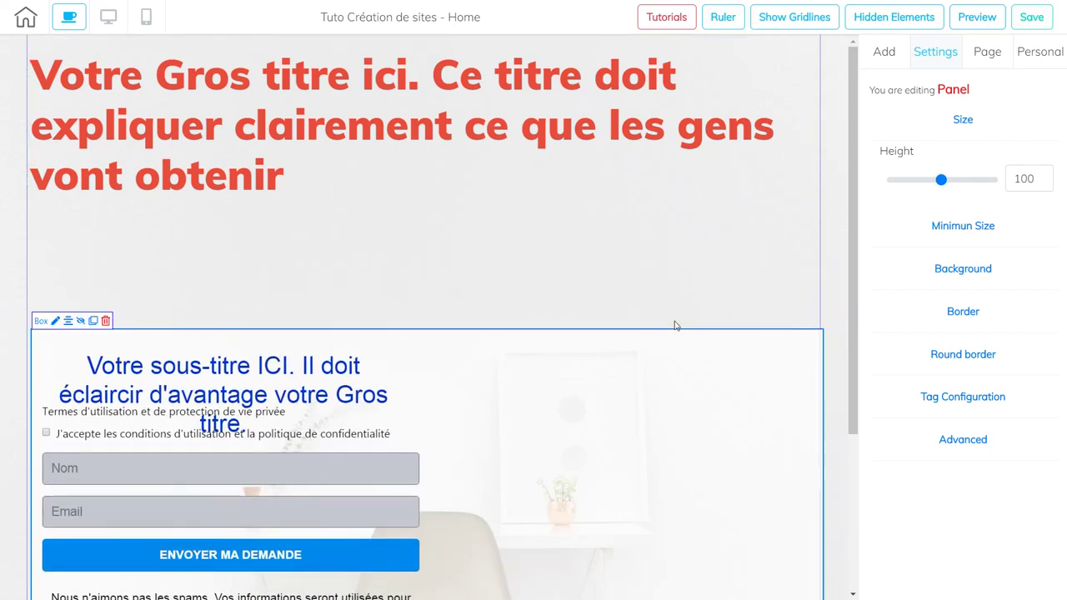
Reposition the white box beneath the headline and resize it narrower and taller, slightly wider than the form.
{"action": "left_click_drag", "start_coordinate": [681, 407], "coordinate": [679, 315]}
{"action": "left_click_drag", "start_coordinate": [816, 557], "coordinate": [500, 596]}
{"action": "left_click_drag", "start_coordinate": [852, 349], "coordinate": [486, 561]}
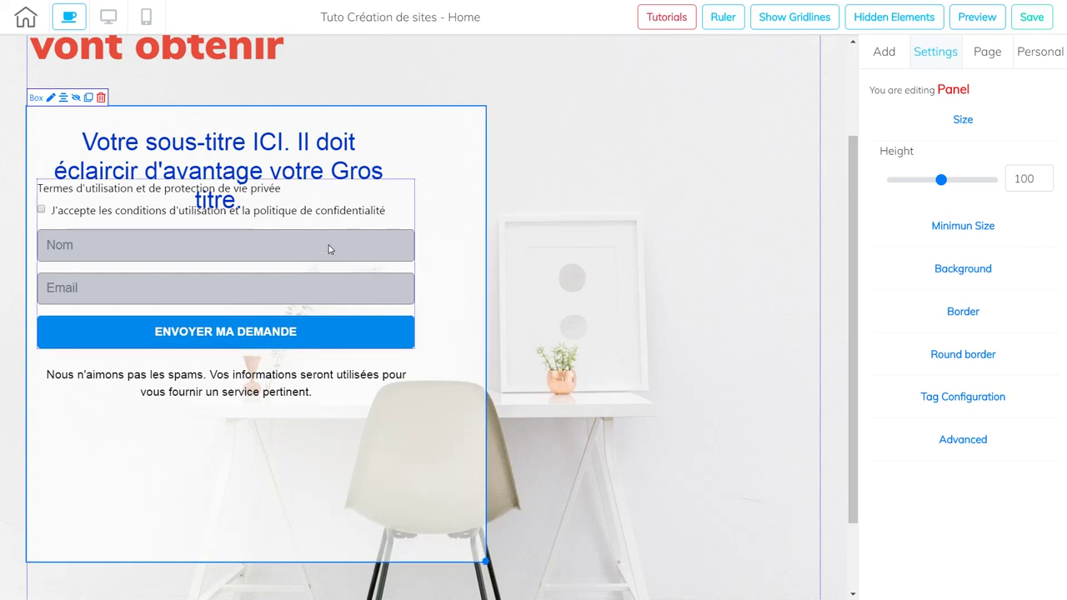
Move the anti-spam note and the form down inside the white box so the form clears the subtitle.
{"action": "left_click_drag", "start_coordinate": [292, 388], "coordinate": [292, 500]}
{"action": "left_click_drag", "start_coordinate": [293, 324], "coordinate": [297, 429]}
{"action": "mouse_move", "coordinate": [282, 185]}
{"action": "left_mouse_down"}
{"action": "mouse_move", "coordinate": [281, 205]}
{"action": "mouse_move", "coordinate": [285, 189]}
{"action": "left_mouse_up"}
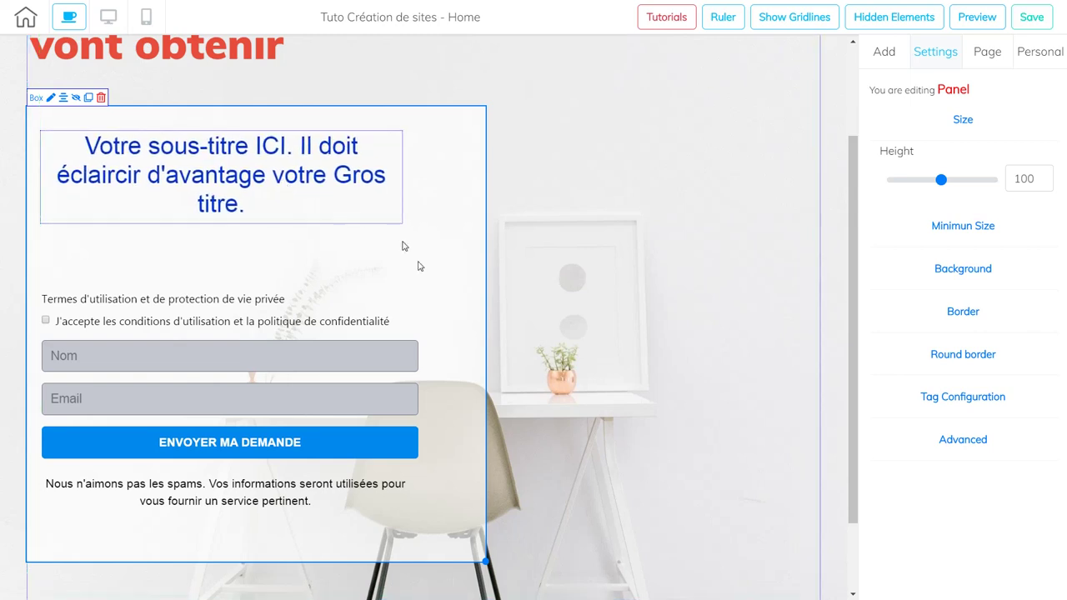
Centre the white box in the panel, and centre the subtitle, form and anti-spam note within the box.
{"action": "left_click", "coordinate": [65, 99]}
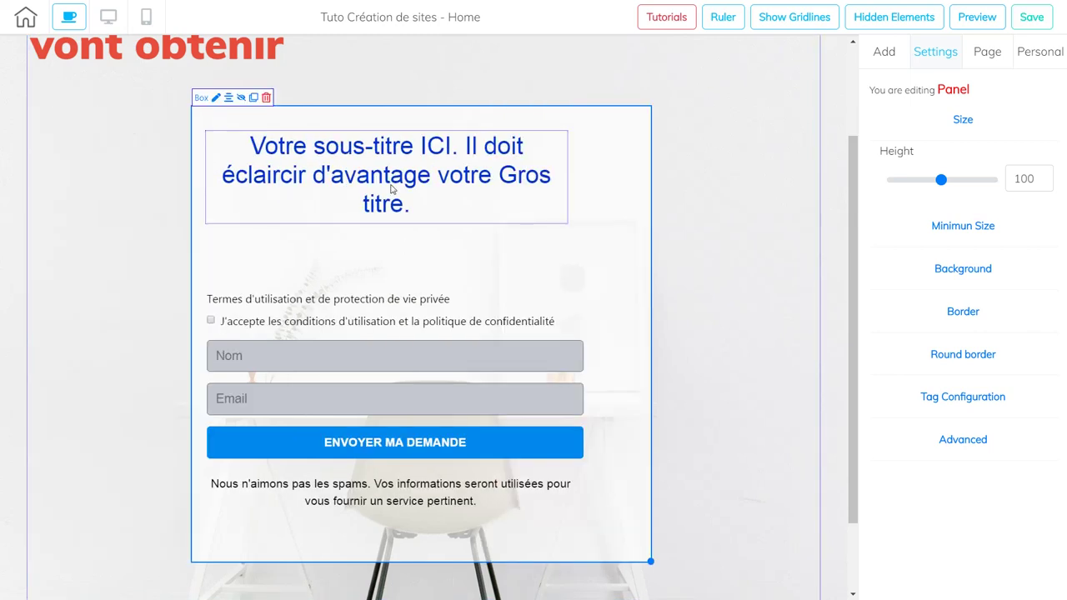
{"action": "left_click", "coordinate": [305, 175]}
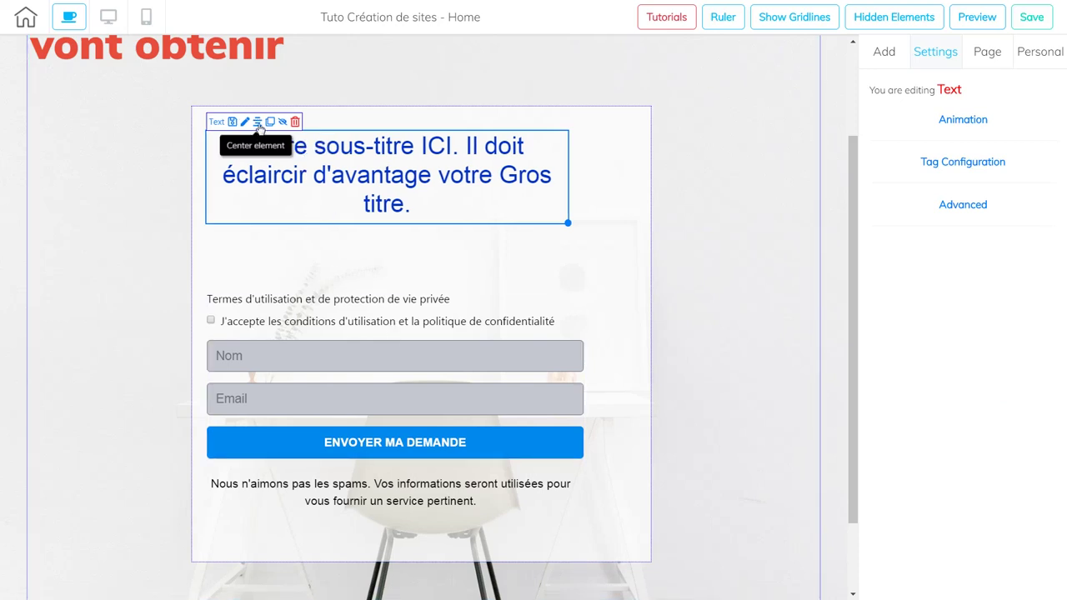
{"action": "left_click", "coordinate": [256, 121]}
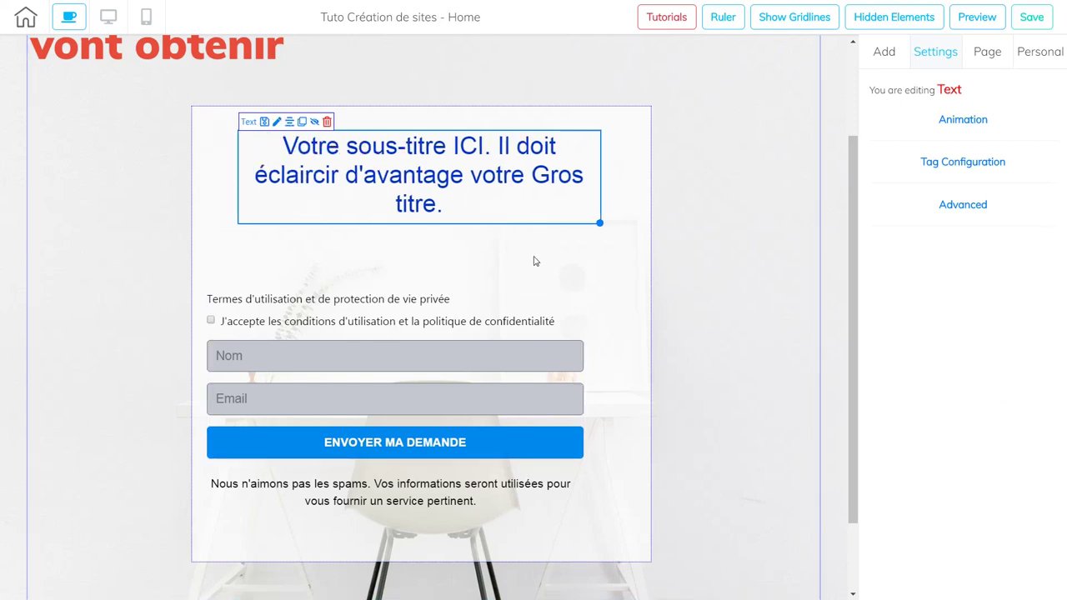
{"action": "left_click", "coordinate": [298, 299]}
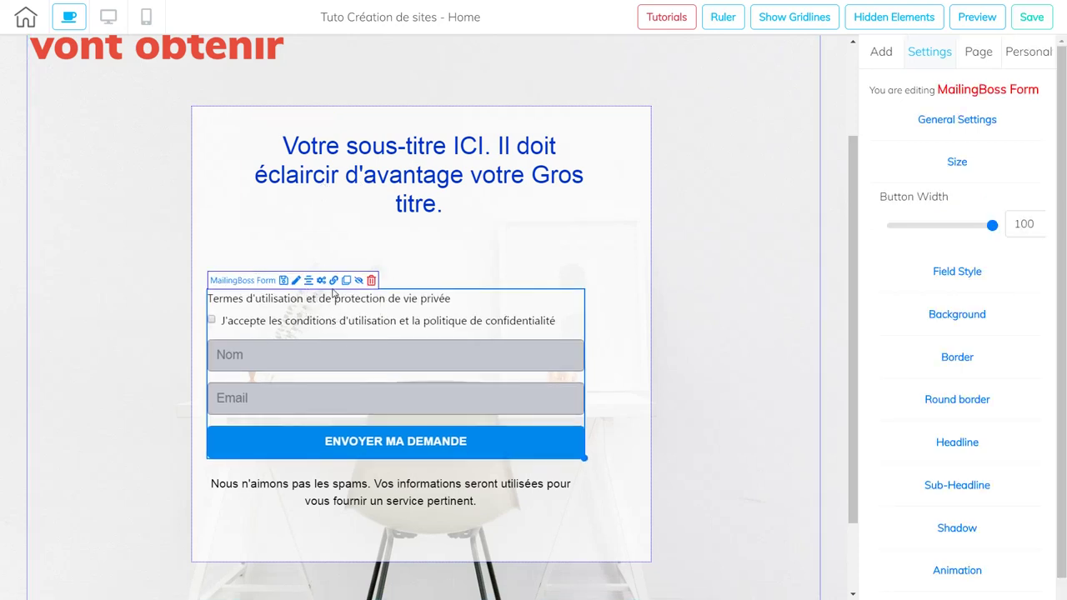
{"action": "left_click", "coordinate": [309, 284]}
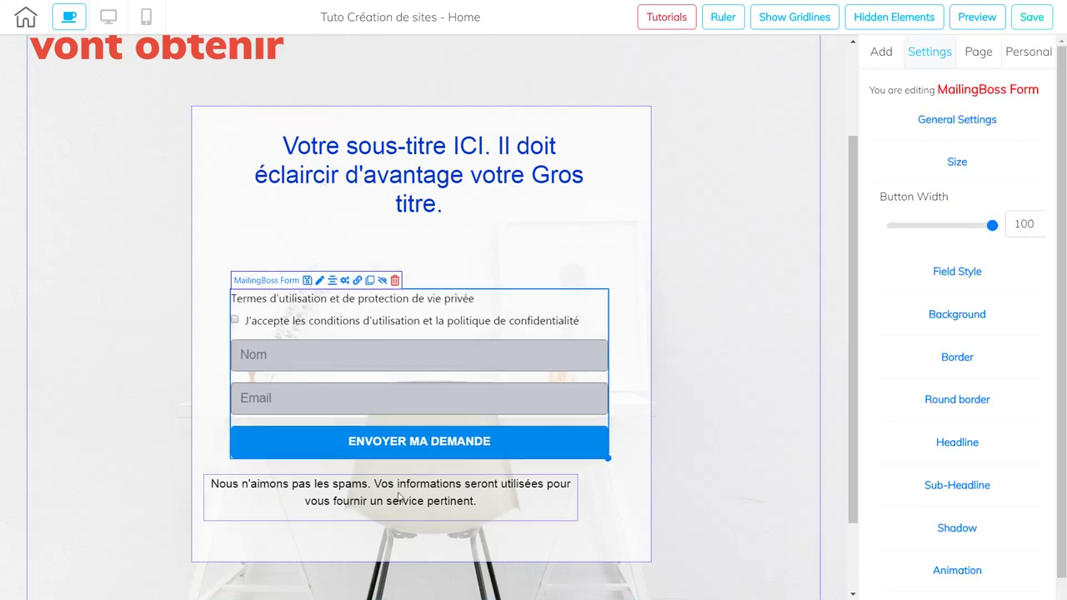
{"action": "left_click", "coordinate": [367, 487]}
{"action": "left_click", "coordinate": [254, 467]}
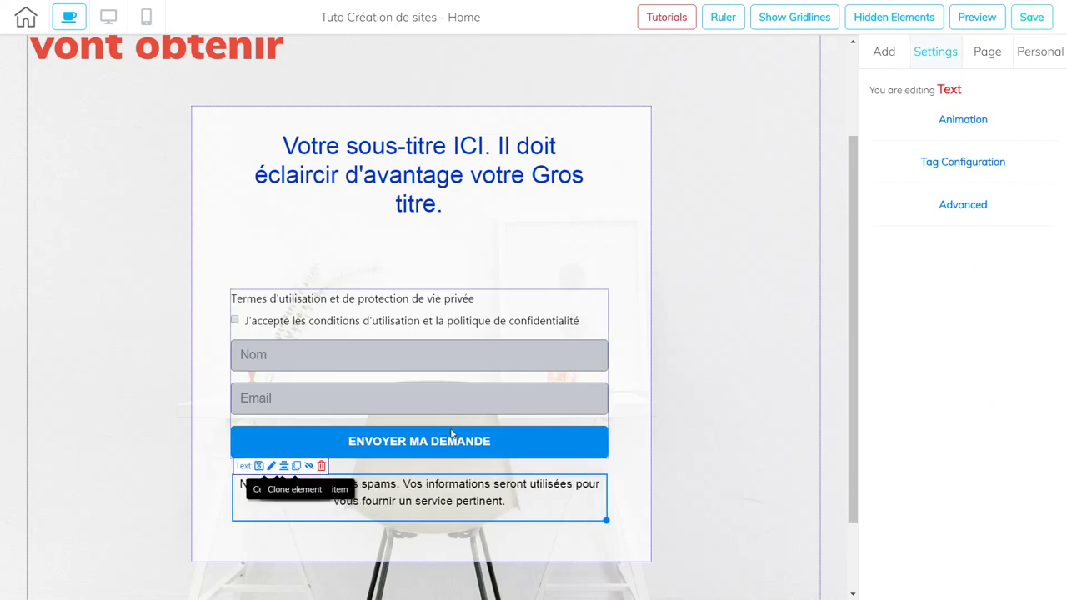
Move the white box to the panel's left side and adjust the form and anti-spam note, bringing the form closer to the subtitle.
{"action": "key", "text": "ctrl+z"}
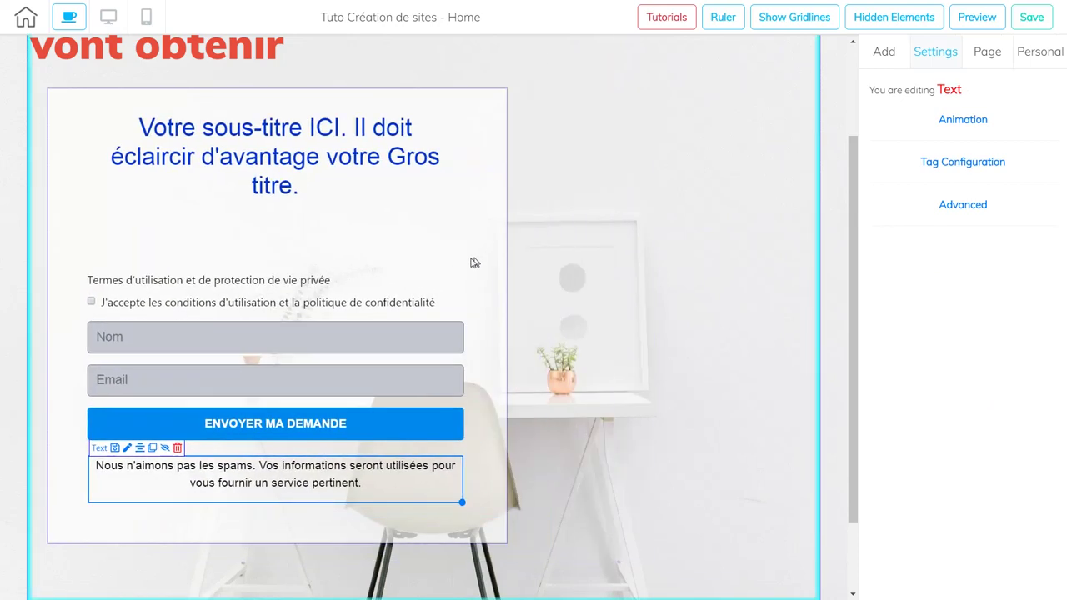
{"action": "left_click_drag", "start_coordinate": [282, 293], "coordinate": [282, 255]}
{"action": "left_click_drag", "start_coordinate": [276, 483], "coordinate": [278, 463]}
{"action": "left_click_drag", "start_coordinate": [469, 191], "coordinate": [467, 224]}
{"action": "left_click_drag", "start_coordinate": [852, 253], "coordinate": [849, 376]}
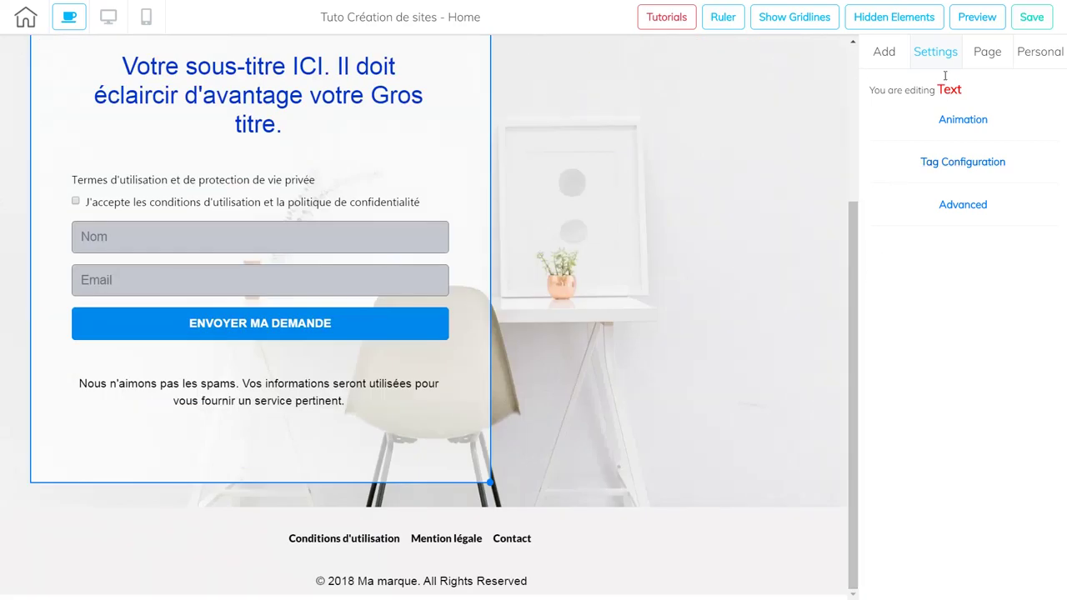
Add an image element to the panel and place it to the right of the white box.
{"action": "left_click", "coordinate": [897, 53]}
{"action": "left_click", "coordinate": [991, 83]}
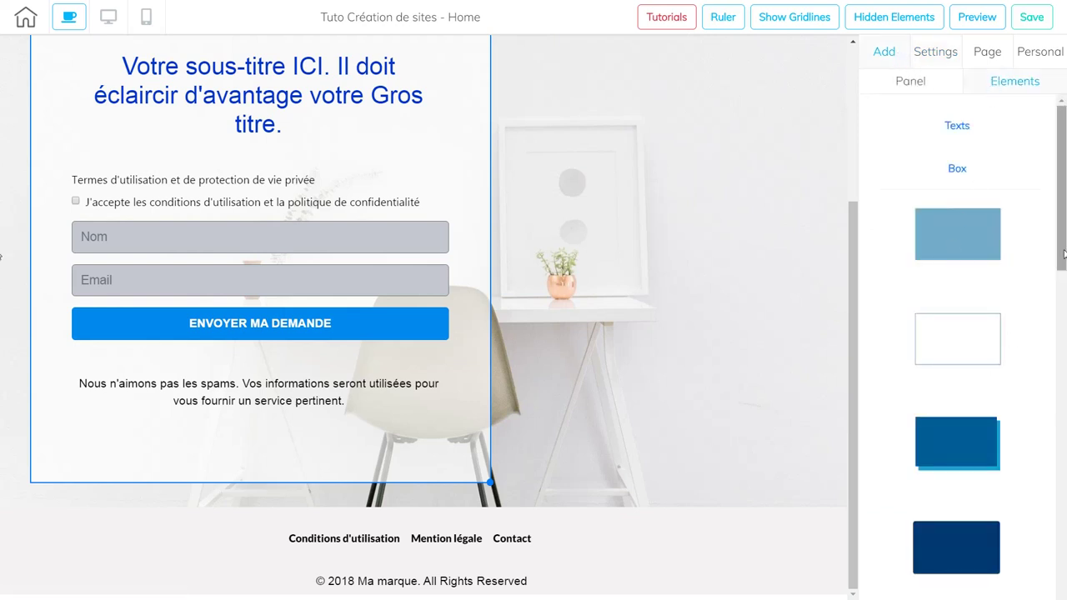
{"action": "scroll", "coordinate": [1062, 192], "scroll_direction": "down", "scroll_amount": 3}
{"action": "scroll", "coordinate": [1062, 192], "scroll_direction": "up", "scroll_amount": 3}
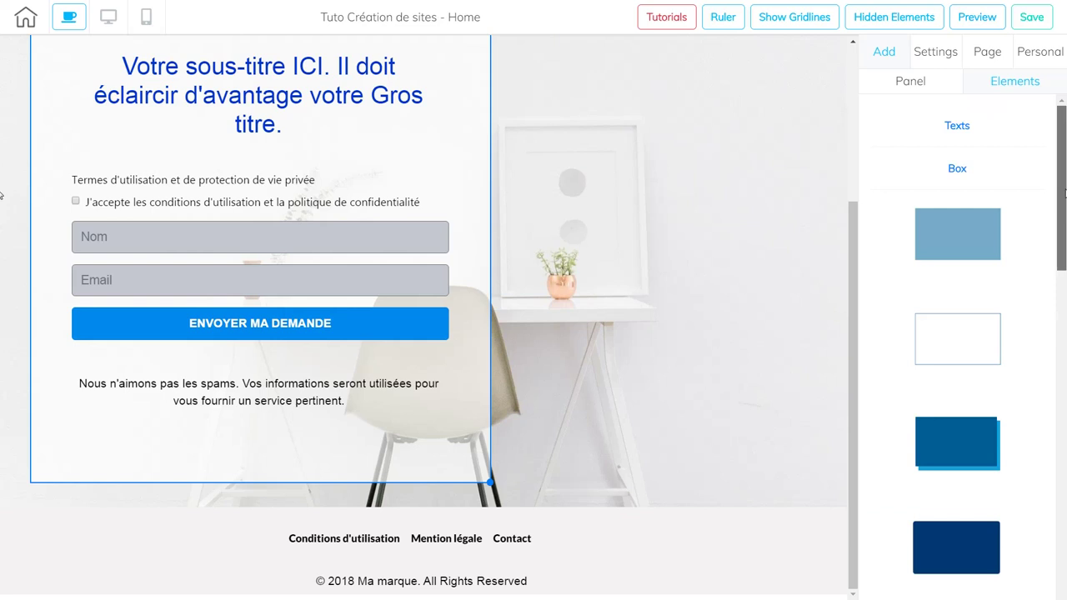
{"action": "left_click", "coordinate": [960, 171]}
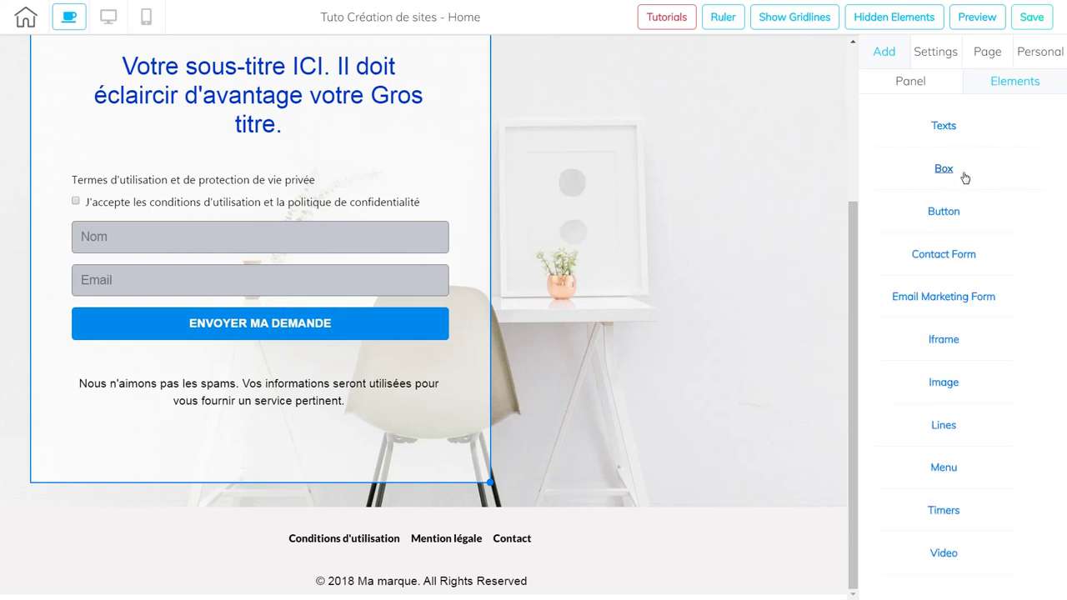
{"action": "left_click", "coordinate": [943, 383]}
{"action": "left_click_drag", "start_coordinate": [958, 451], "coordinate": [655, 296]}
{"action": "left_click_drag", "start_coordinate": [682, 423], "coordinate": [620, 309]}
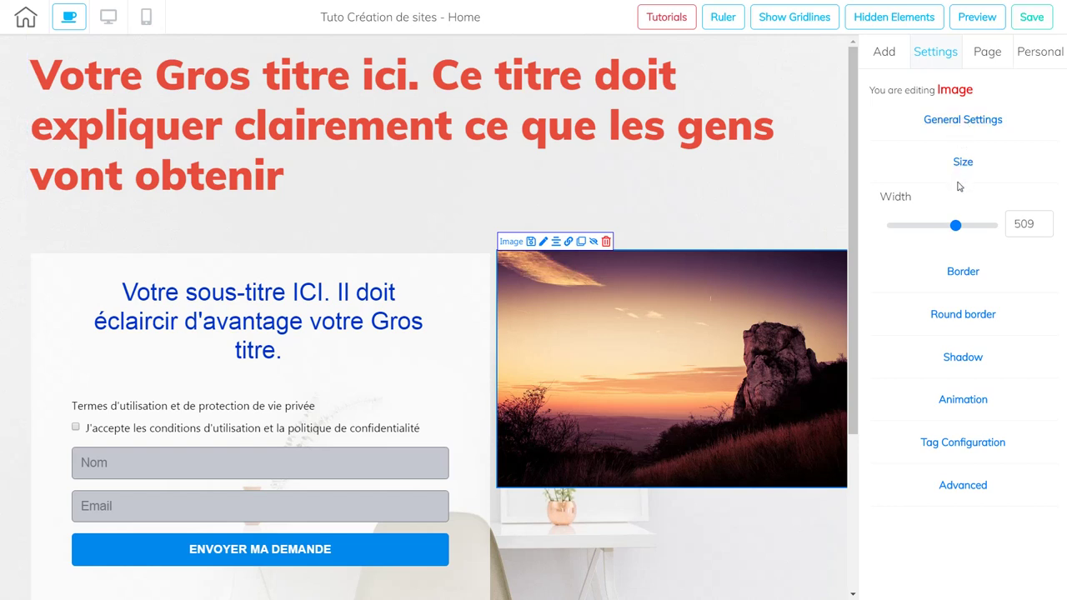
Replace the placeholder picture with business-4675105_1920 from the user files.
{"action": "left_click", "coordinate": [965, 120]}
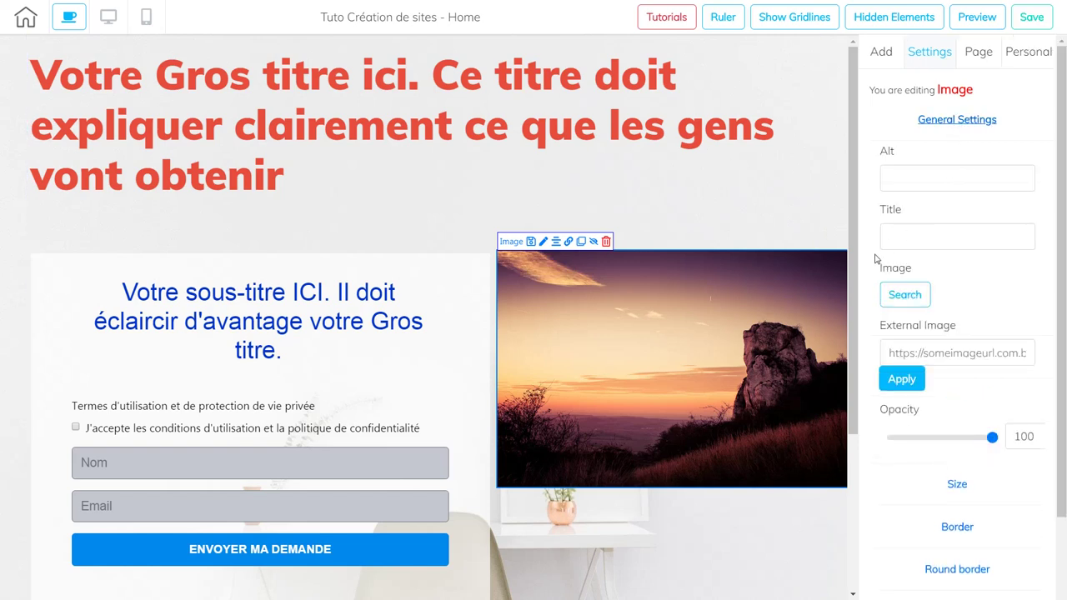
{"action": "left_click", "coordinate": [905, 295]}
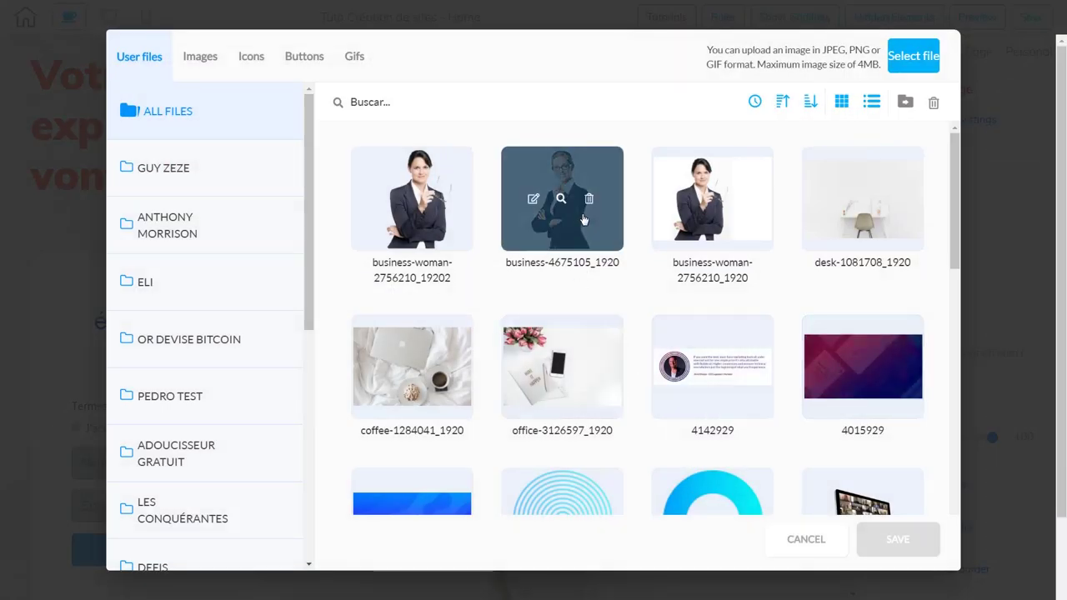
{"action": "left_click", "coordinate": [584, 231]}
{"action": "left_click", "coordinate": [897, 539]}
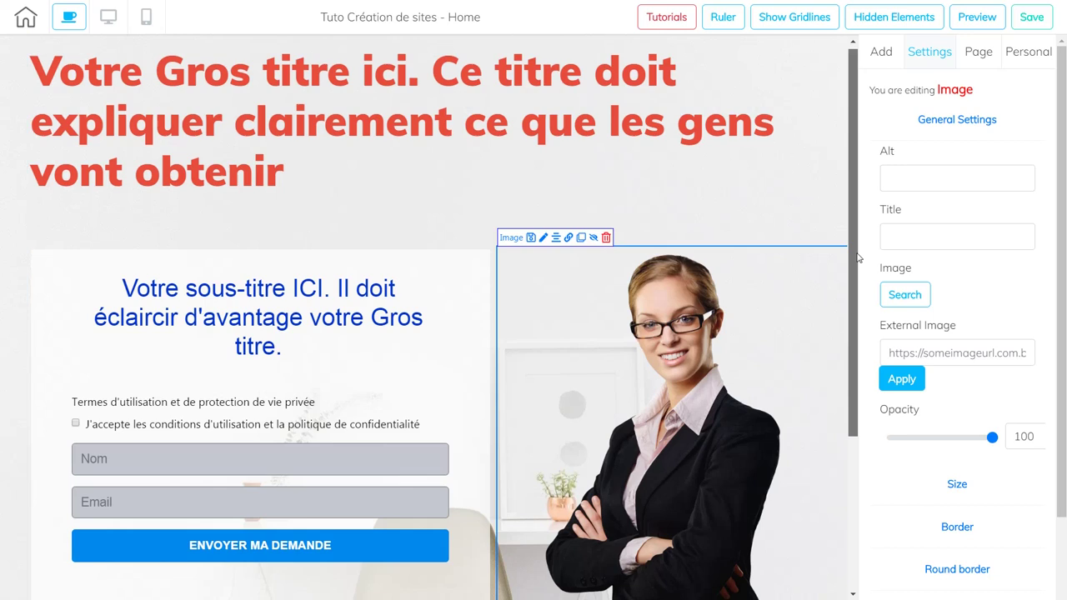
Reduce the main panel's height slightly and align the bottom of the woman's image with the panel's lower edge.
{"action": "scroll", "coordinate": [859, 259], "scroll_direction": "down", "scroll_amount": 3}
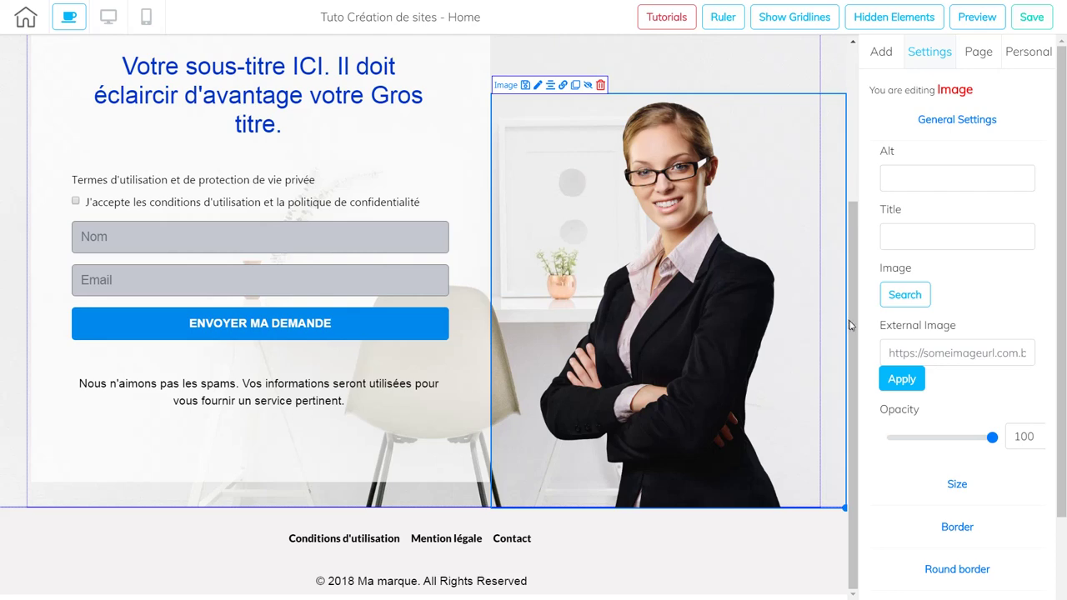
{"action": "scroll", "coordinate": [849, 250], "scroll_direction": "up", "scroll_amount": 1}
{"action": "scroll", "coordinate": [850, 291], "scroll_direction": "down", "scroll_amount": 1}
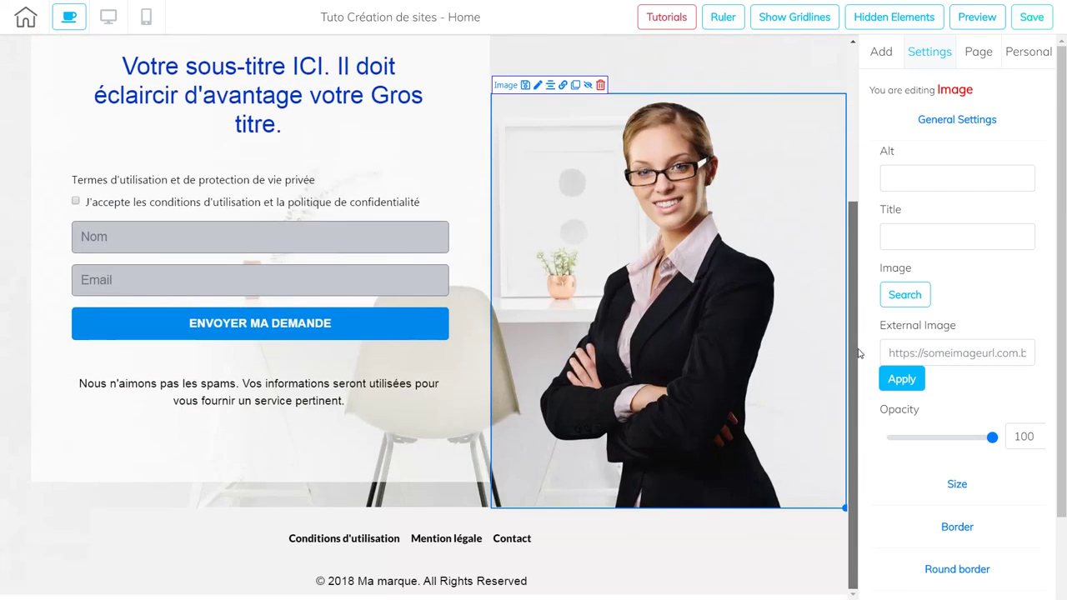
{"action": "scroll", "coordinate": [850, 353], "scroll_direction": "up", "scroll_amount": 1}
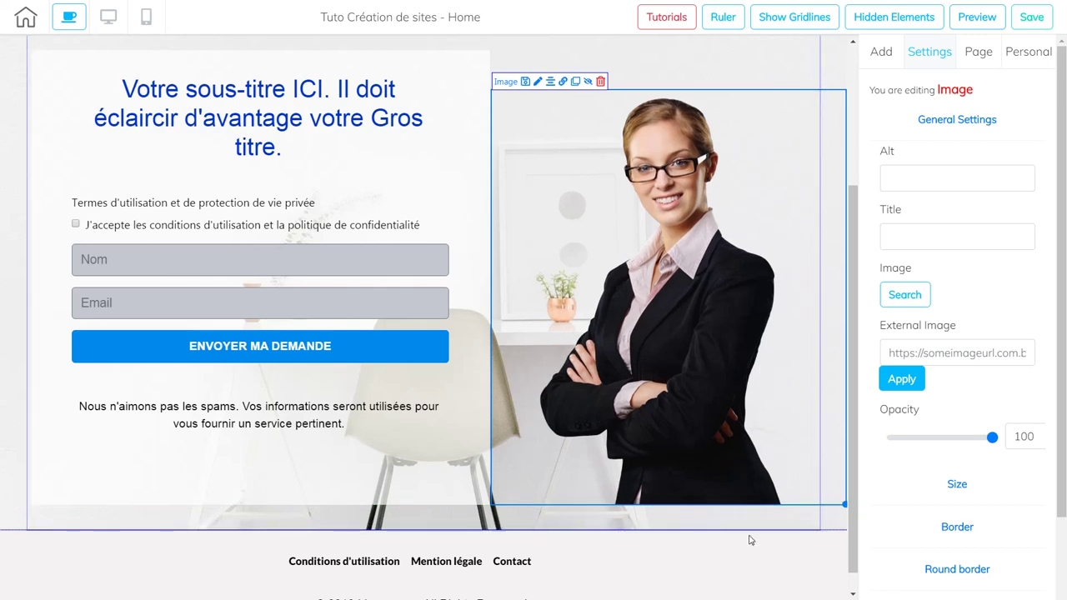
{"action": "left_click", "coordinate": [821, 528]}
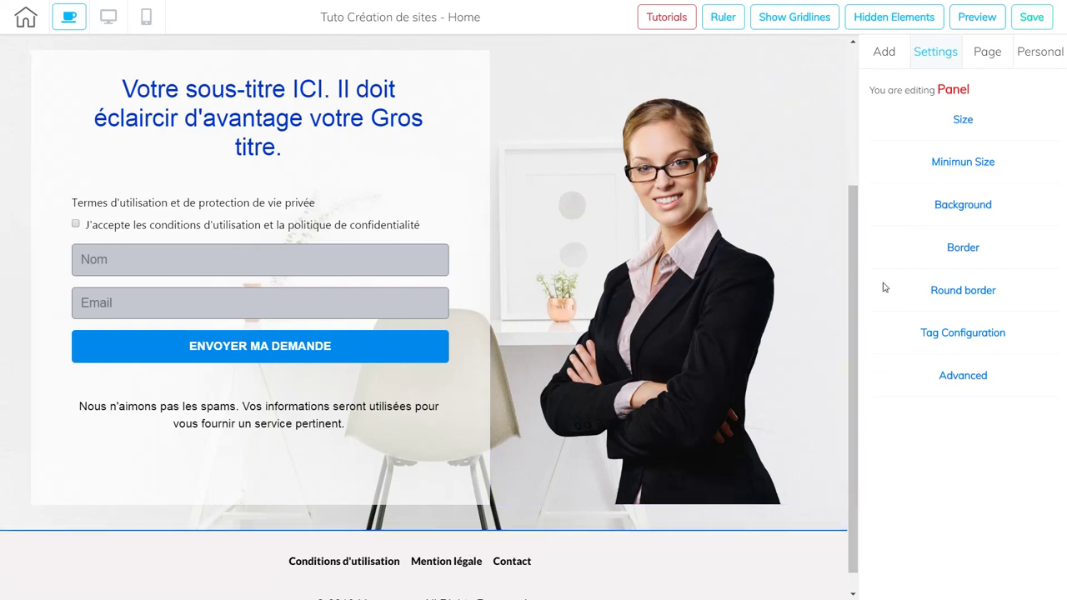
{"action": "left_click", "coordinate": [962, 119]}
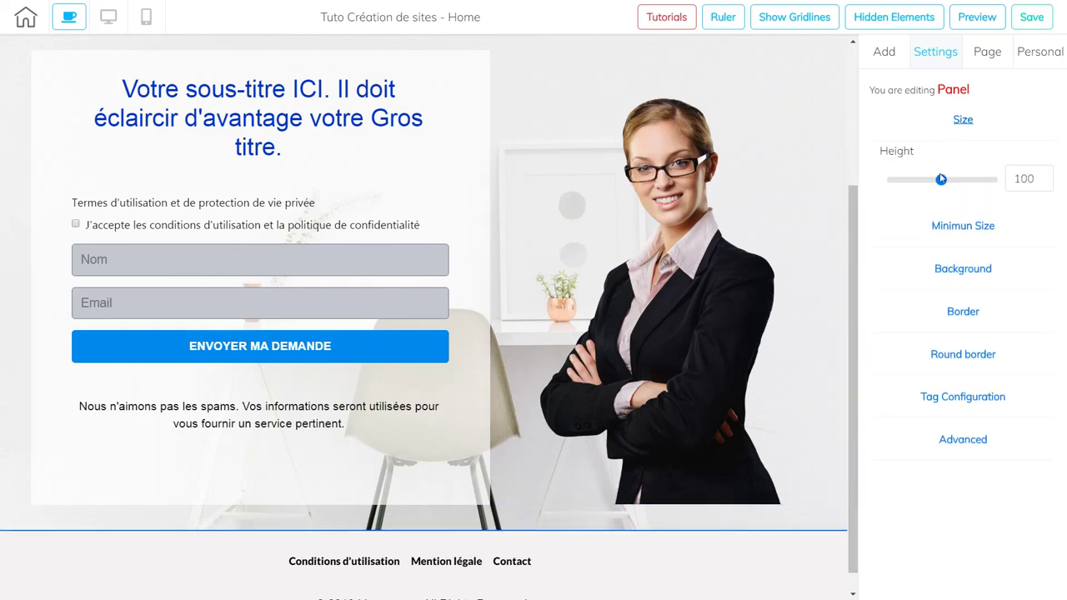
{"action": "left_click_drag", "start_coordinate": [942, 182], "coordinate": [937, 180]}
{"action": "left_click_drag", "start_coordinate": [737, 354], "coordinate": [734, 331]}
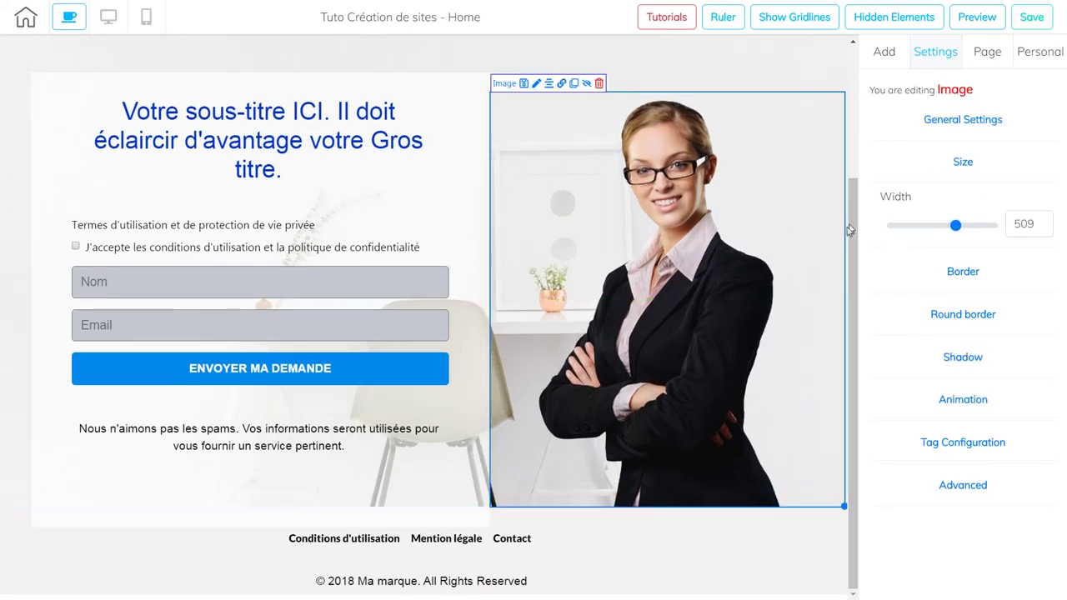
Preview the page and check the layout of the headline, form box and woman's image.
{"action": "left_click_drag", "start_coordinate": [849, 229], "coordinate": [852, 114]}
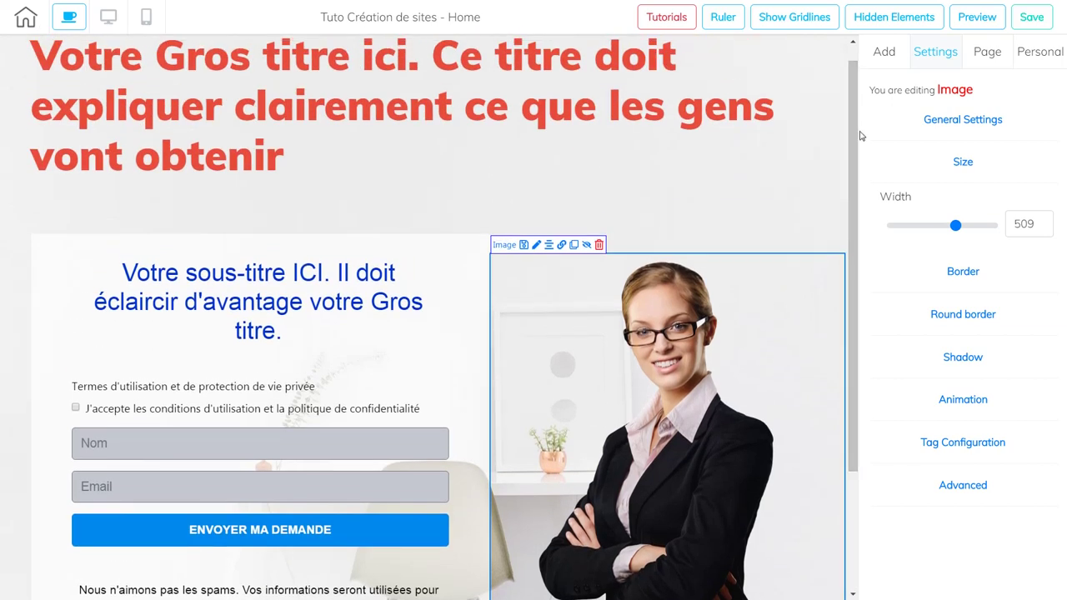
{"action": "left_click_drag", "start_coordinate": [852, 157], "coordinate": [864, 128]}
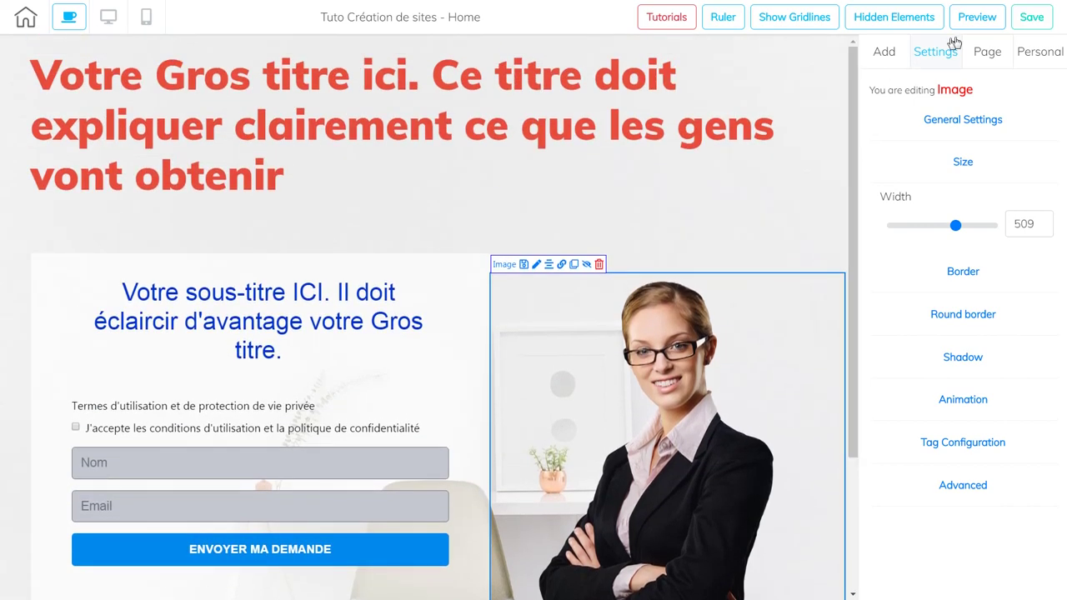
{"action": "left_click", "coordinate": [977, 16]}
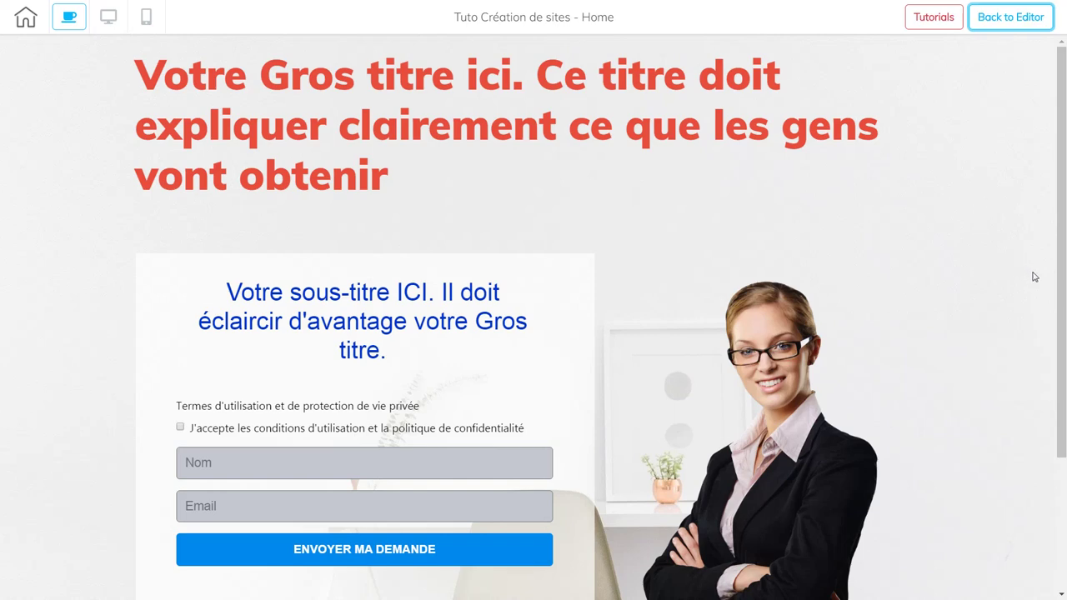
{"action": "left_click_drag", "start_coordinate": [1053, 232], "coordinate": [1031, 348]}
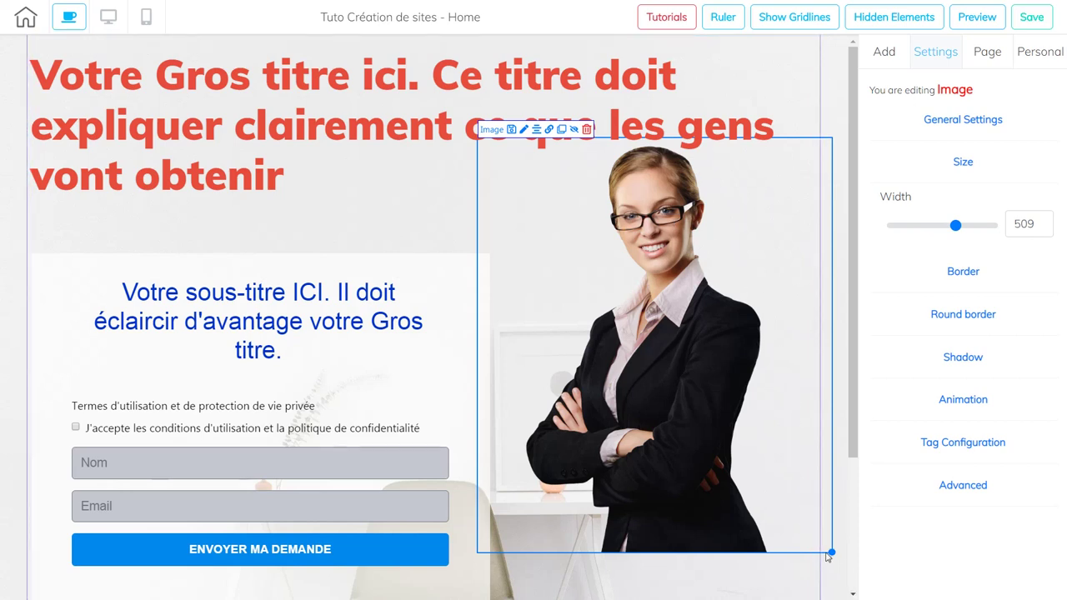
Enlarge the woman's image to a width of 645 and stand it on the panel's lower edge, overlapping the white box.
{"action": "left_click_drag", "start_coordinate": [832, 552], "coordinate": [866, 599]}
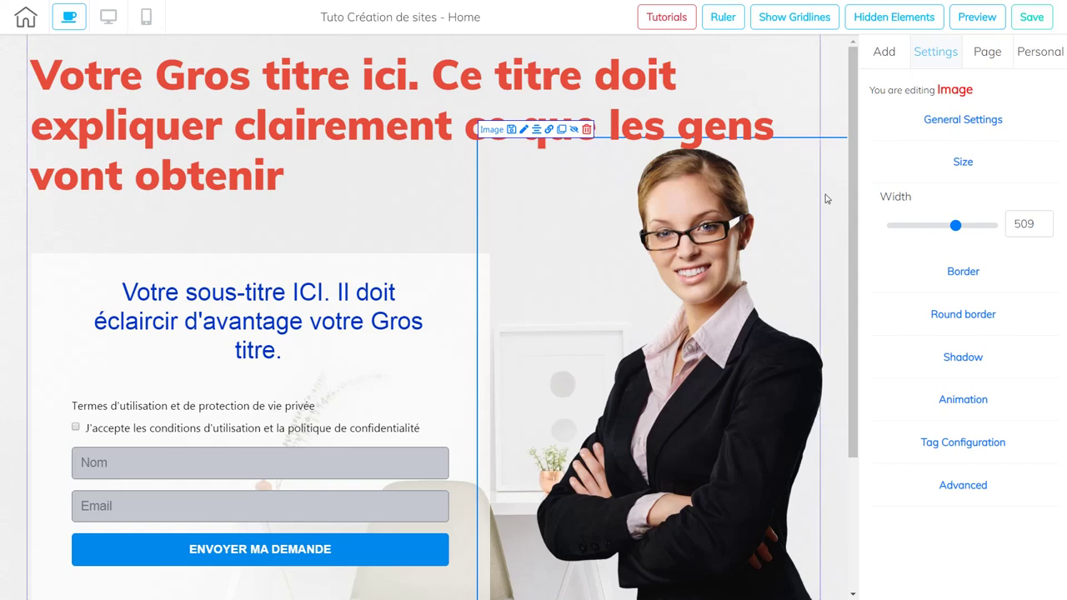
{"action": "left_click_drag", "start_coordinate": [852, 217], "coordinate": [845, 325]}
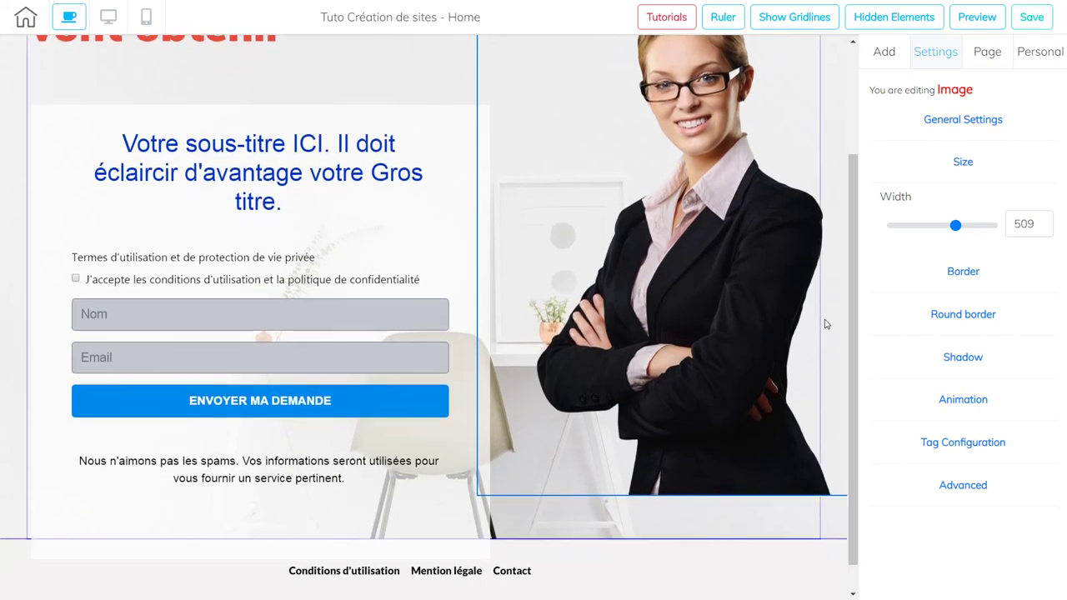
{"action": "left_click_drag", "start_coordinate": [771, 321], "coordinate": [829, 500]}
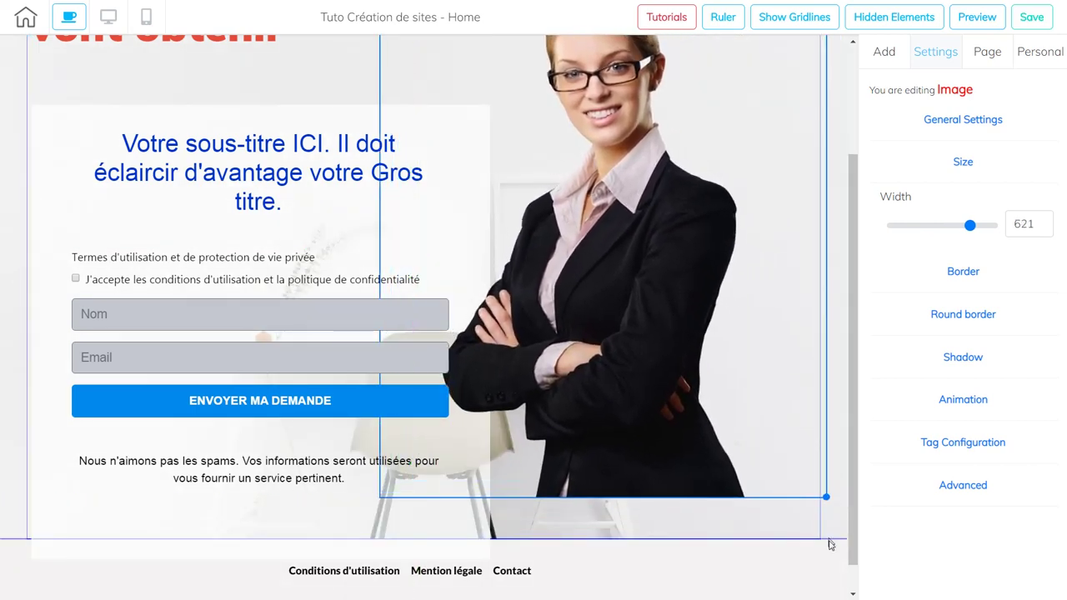
{"action": "left_click_drag", "start_coordinate": [712, 397], "coordinate": [734, 434]}
{"action": "scroll", "coordinate": [850, 302], "scroll_direction": "up", "scroll_amount": 2}
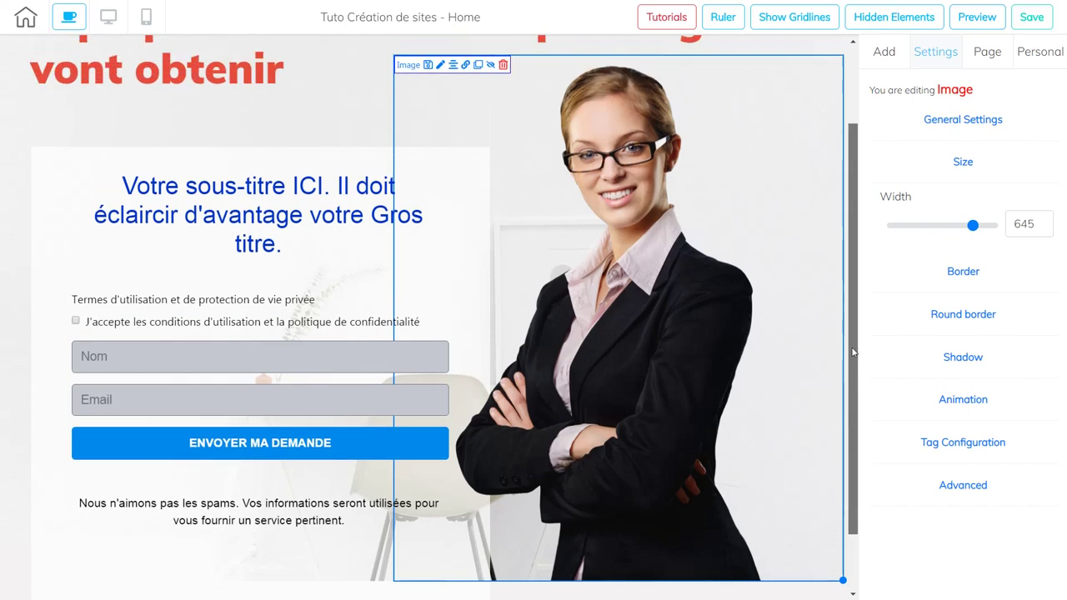
Preview the page from the headline to the footer and check where the white form box ends relative to the main panel.
{"action": "left_click", "coordinate": [977, 17]}
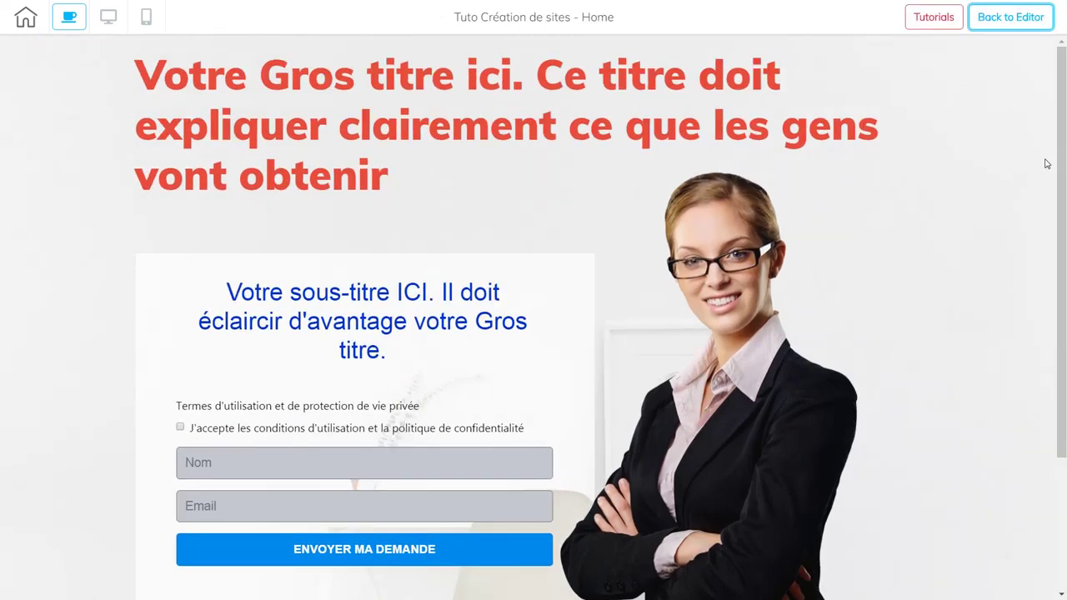
{"action": "scroll", "coordinate": [1054, 132], "scroll_direction": "down", "scroll_amount": 3}
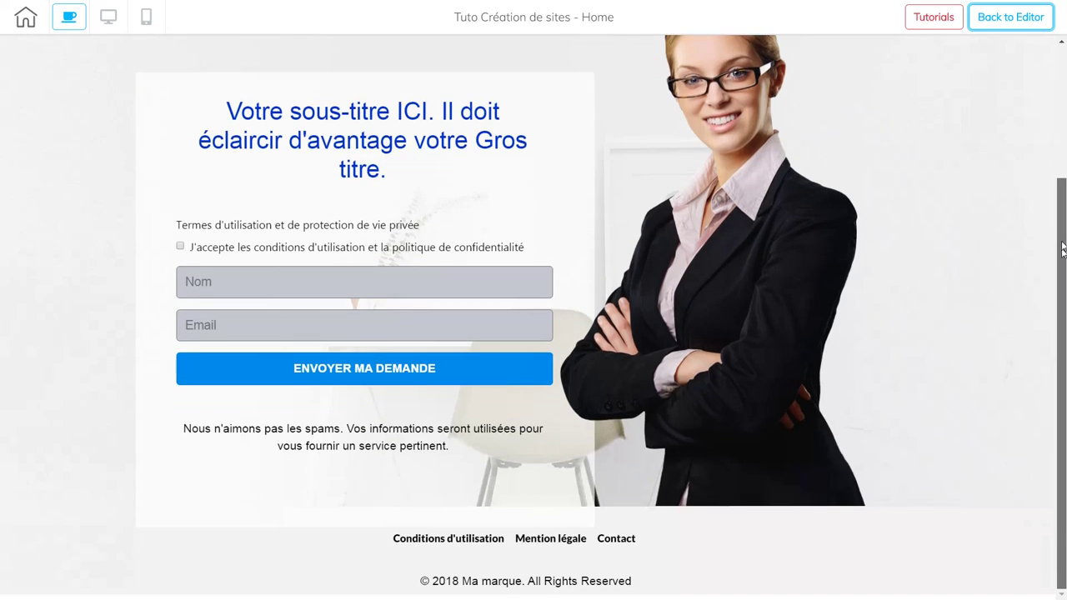
{"action": "scroll", "coordinate": [1, 148], "scroll_direction": "up", "scroll_amount": 2}
{"action": "scroll", "coordinate": [2, 148], "scroll_direction": "up", "scroll_amount": 1}
{"action": "scroll", "coordinate": [7, 120], "scroll_direction": "down", "scroll_amount": 1}
{"action": "scroll", "coordinate": [12, 95], "scroll_direction": "up", "scroll_amount": 1}
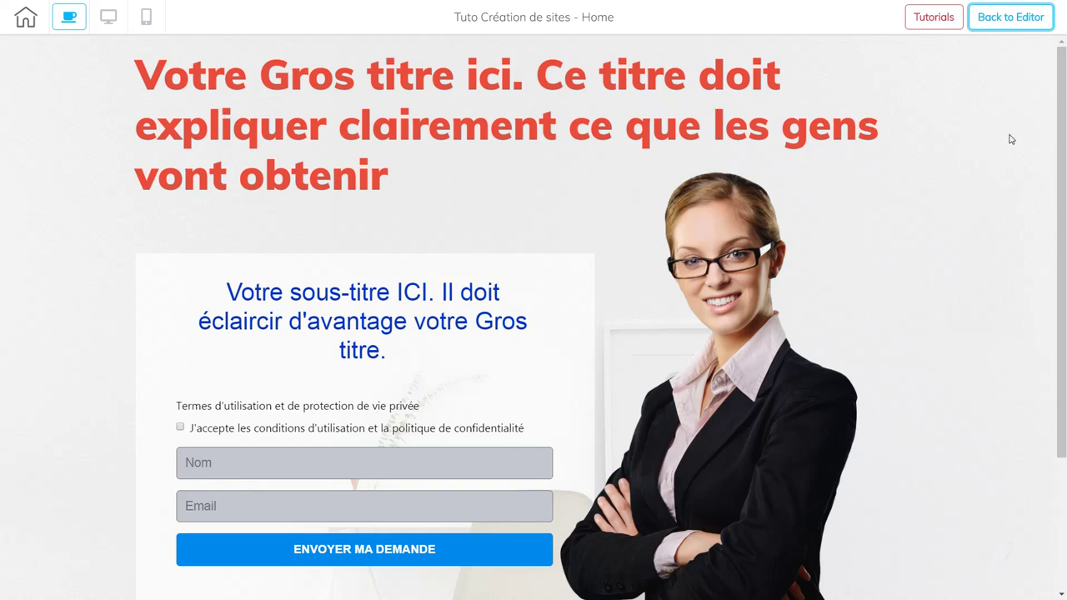
{"action": "left_click_drag", "start_coordinate": [1064, 159], "coordinate": [1061, 316]}
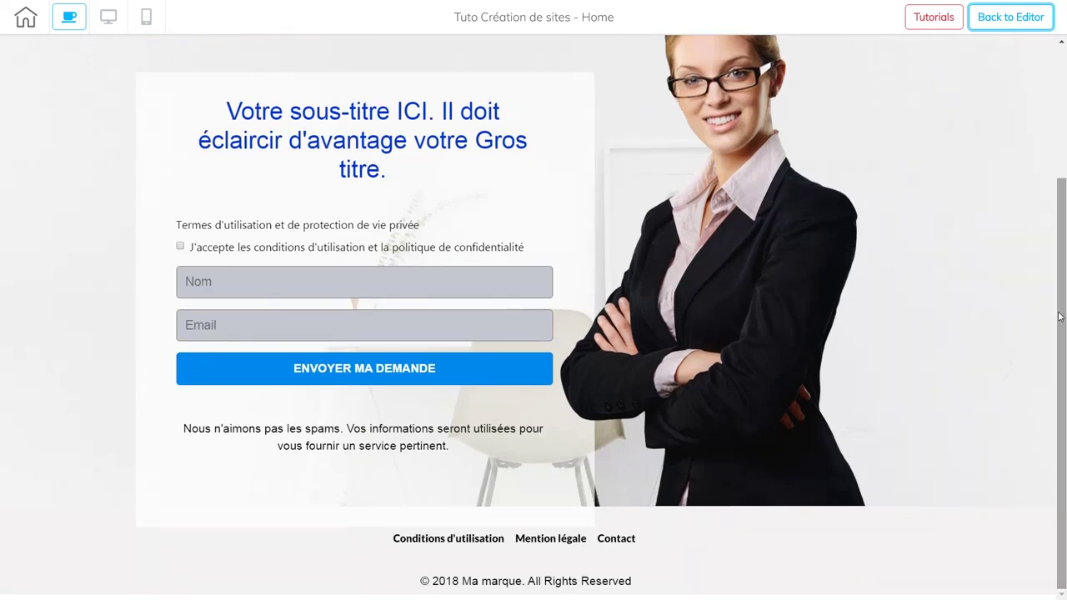
{"action": "left_click_drag", "start_coordinate": [1059, 344], "coordinate": [1064, 254]}
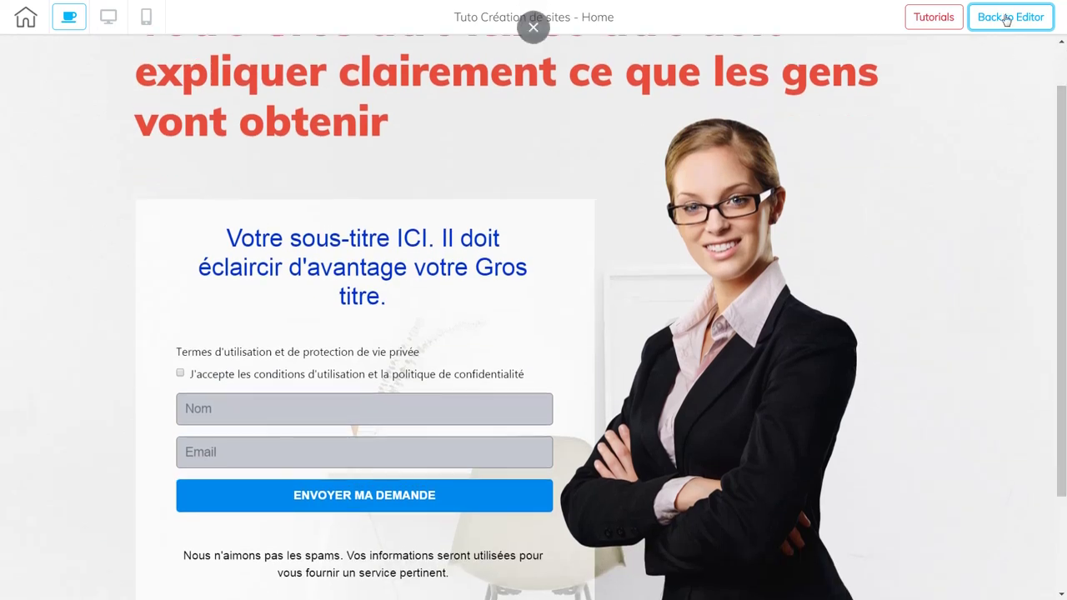
{"action": "left_click", "coordinate": [1010, 18]}
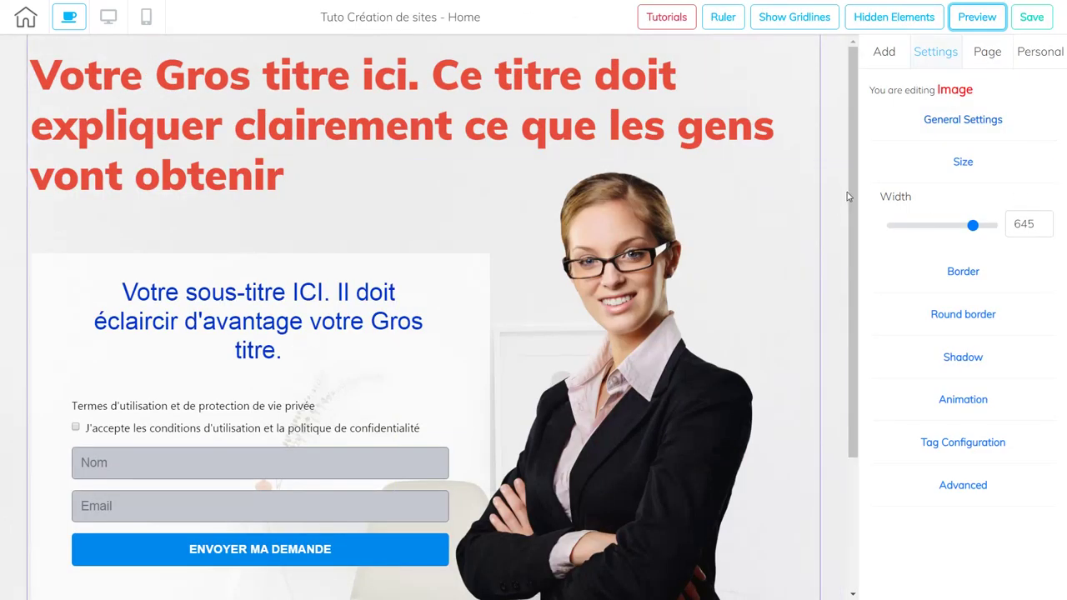
Shorten the white form box slightly and move it so its lower edge aligns with the main panel's lower edge and the woman's image.
{"action": "scroll", "coordinate": [373, 497], "scroll_direction": "down", "scroll_amount": 3}
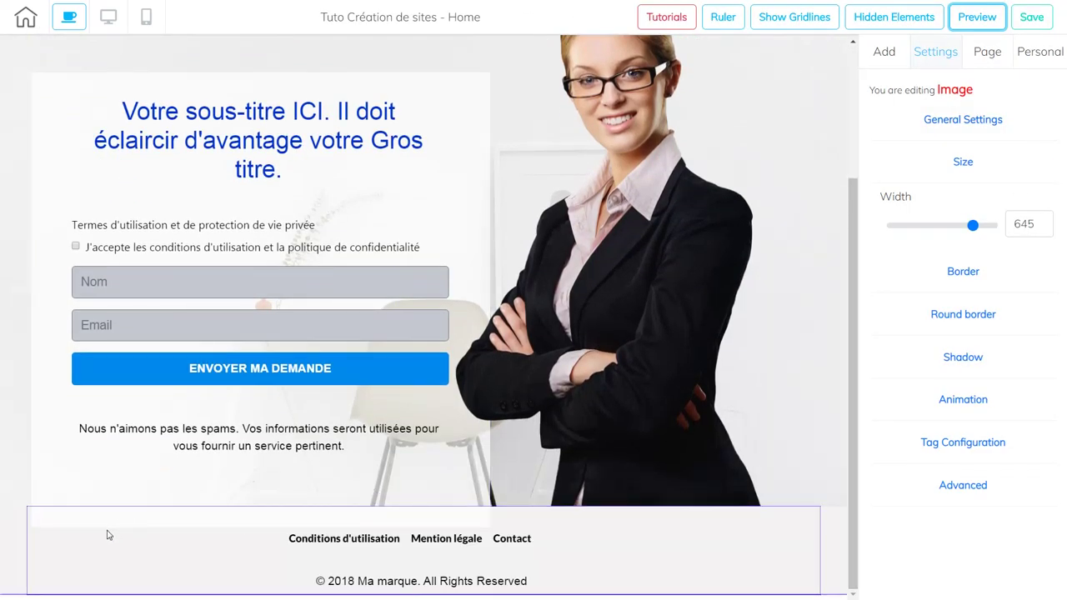
{"action": "left_click", "coordinate": [71, 522]}
{"action": "left_click", "coordinate": [71, 518]}
{"action": "left_click_drag", "start_coordinate": [67, 470], "coordinate": [71, 461]}
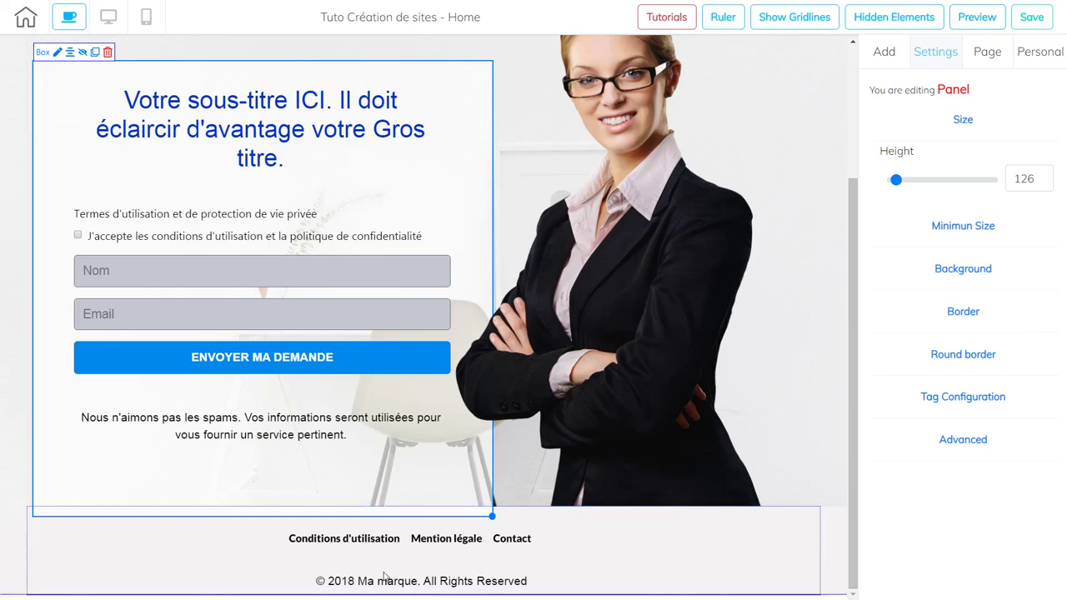
{"action": "left_click_drag", "start_coordinate": [491, 515], "coordinate": [448, 476]}
{"action": "left_click_drag", "start_coordinate": [362, 472], "coordinate": [345, 490]}
{"action": "left_click_drag", "start_coordinate": [544, 472], "coordinate": [536, 464]}
Preview the page again and check the alignment of the form box and woman's image above the footer, including back in the editor.
{"action": "left_click", "coordinate": [989, 22]}
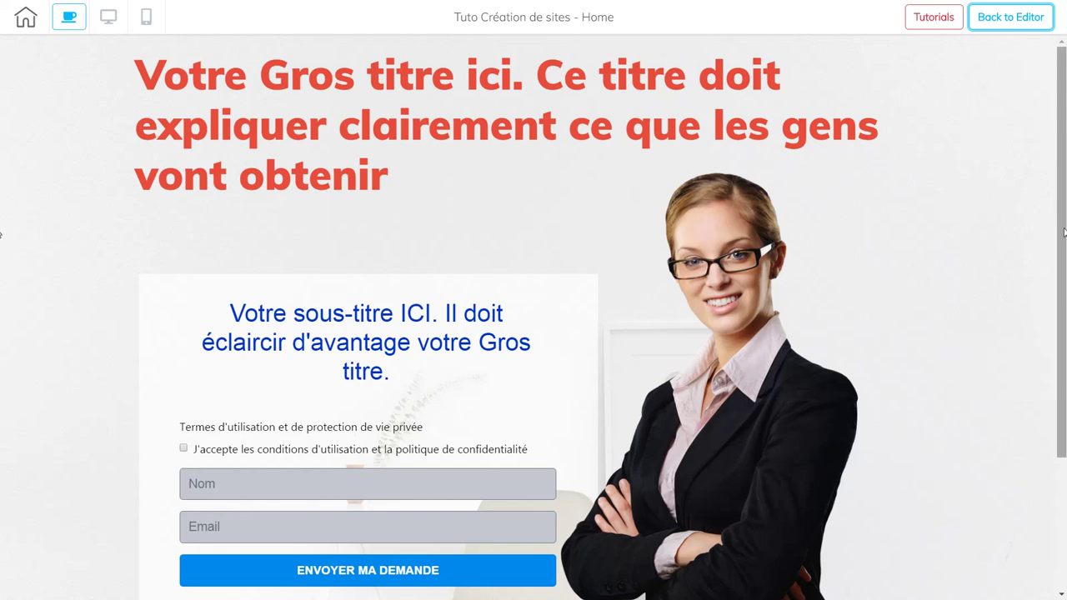
{"action": "left_click_drag", "start_coordinate": [1063, 207], "coordinate": [1061, 384]}
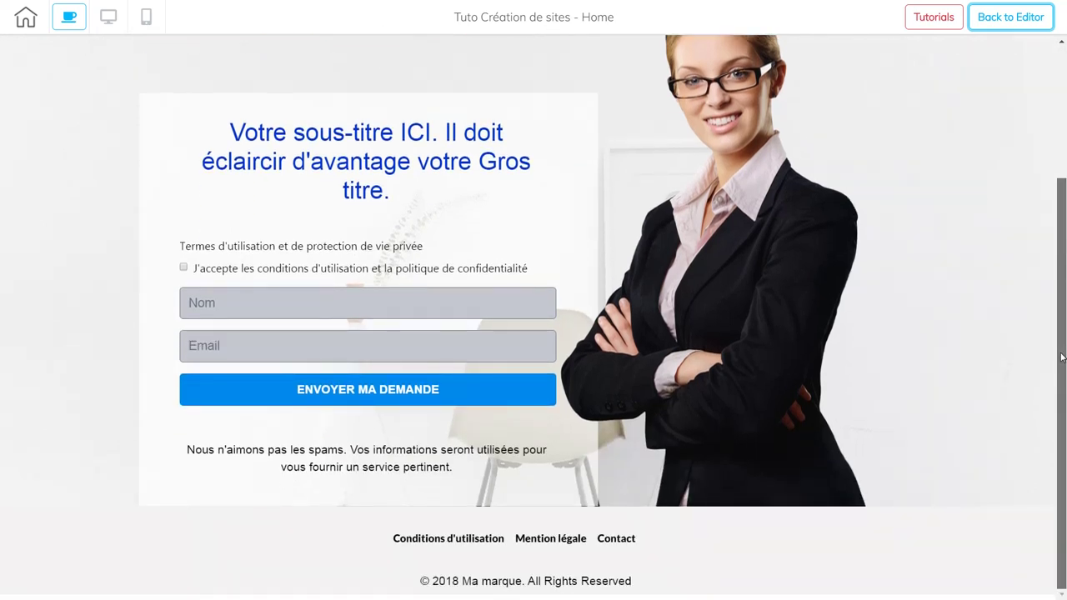
{"action": "scroll", "coordinate": [5, 285], "scroll_direction": "up", "scroll_amount": 3}
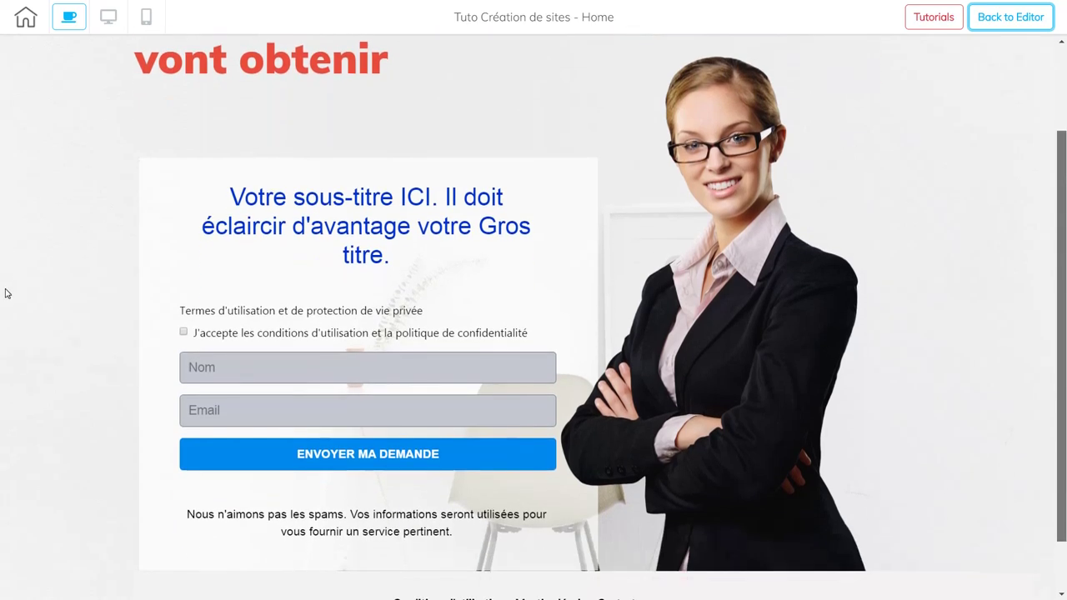
{"action": "scroll", "coordinate": [15, 233], "scroll_direction": "up", "scroll_amount": 1}
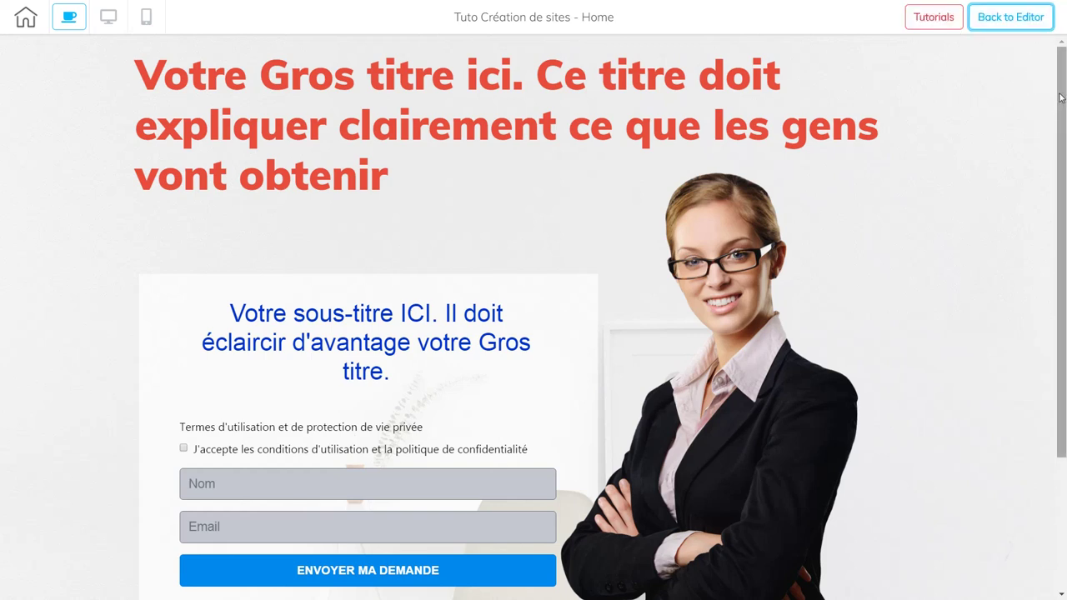
{"action": "left_click_drag", "start_coordinate": [1061, 87], "coordinate": [1059, 188]}
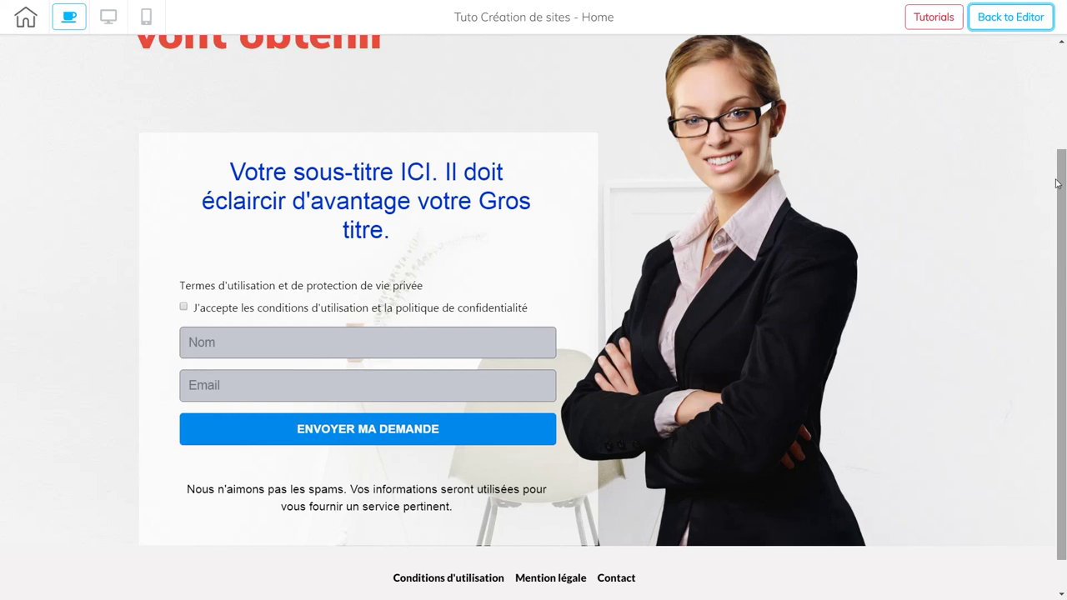
{"action": "left_click", "coordinate": [1006, 26]}
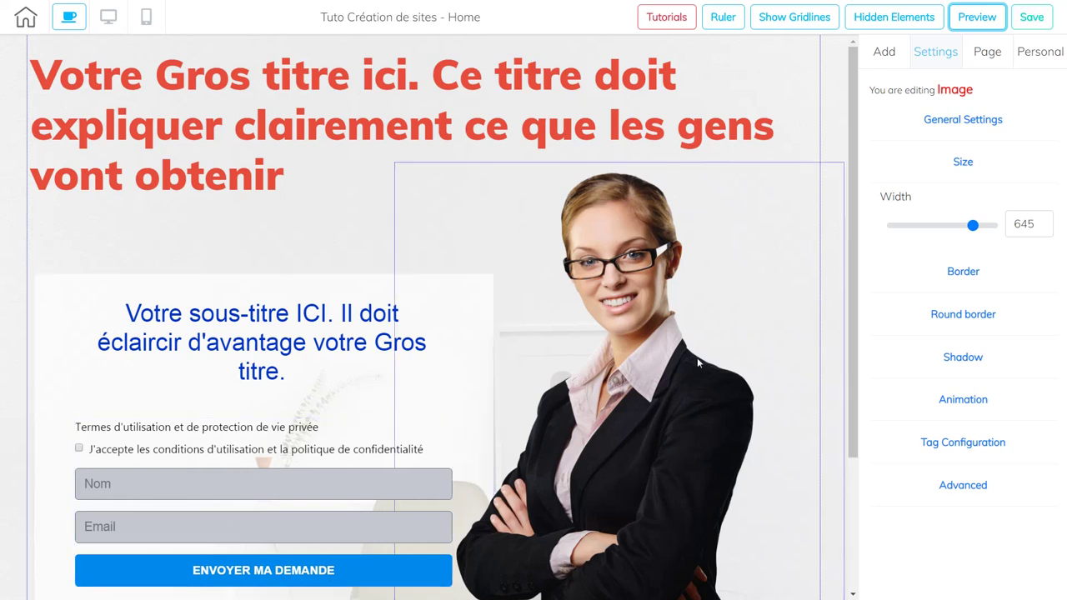
{"action": "scroll", "coordinate": [857, 305], "scroll_direction": "down", "scroll_amount": 3}
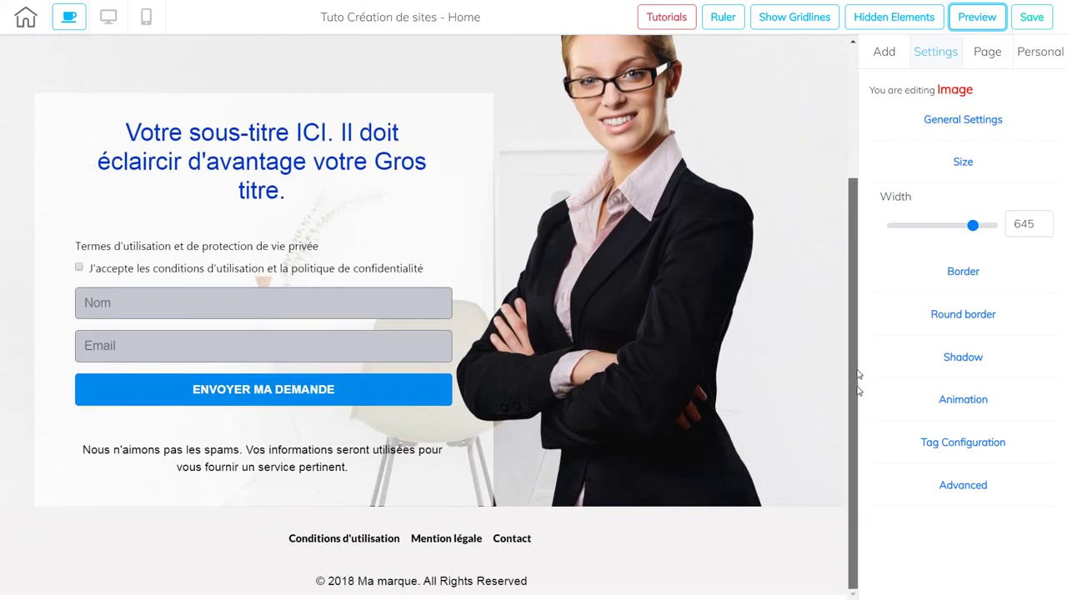
{"action": "scroll", "coordinate": [862, 393], "scroll_direction": "up", "scroll_amount": 4}
{"action": "scroll", "coordinate": [852, 250], "scroll_direction": "down", "scroll_amount": 1}
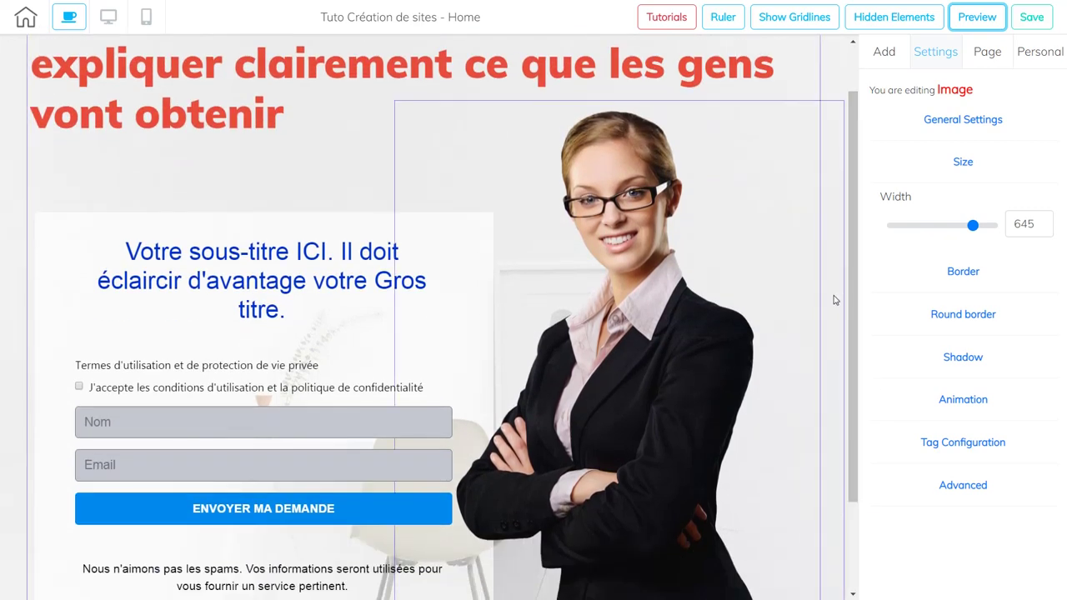